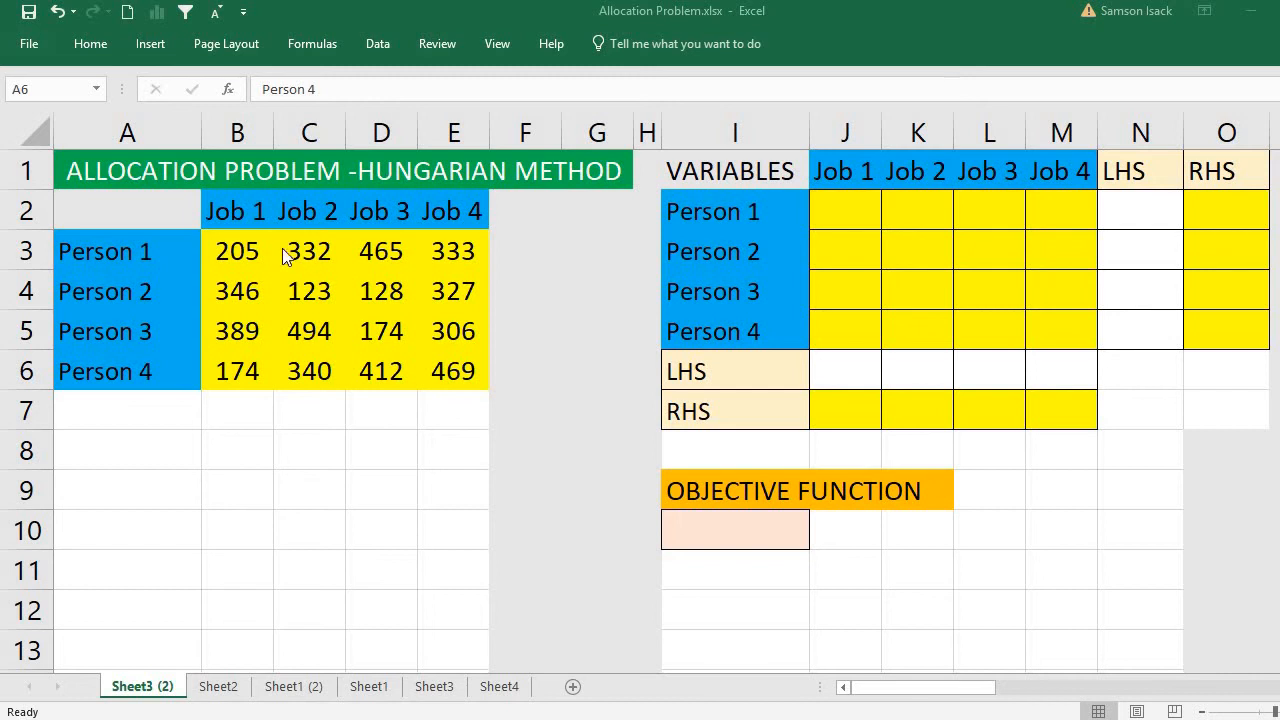
- Examine the person labels in A3:A6 and the job headings in B2:E2 of the allocation table
left_click_drag(230, 211, 455, 211)
left_click_drag(146, 251, 143, 371)
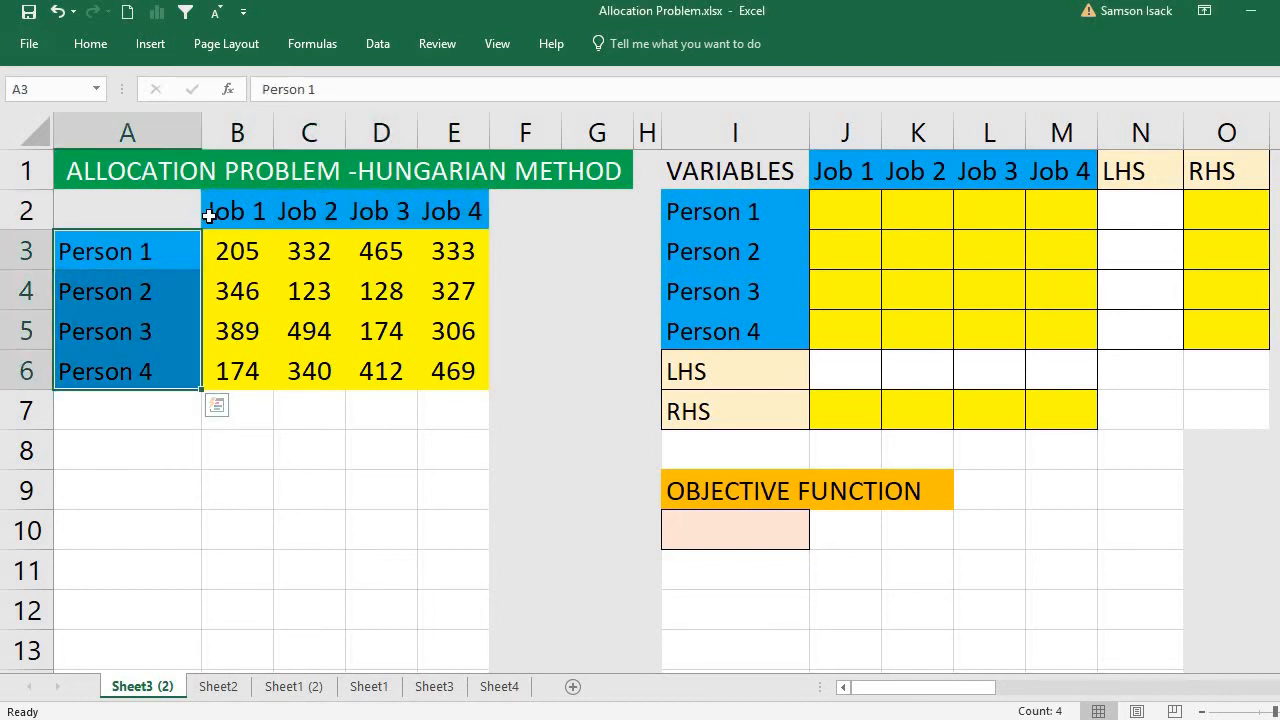
left_click_drag(217, 211, 480, 222)
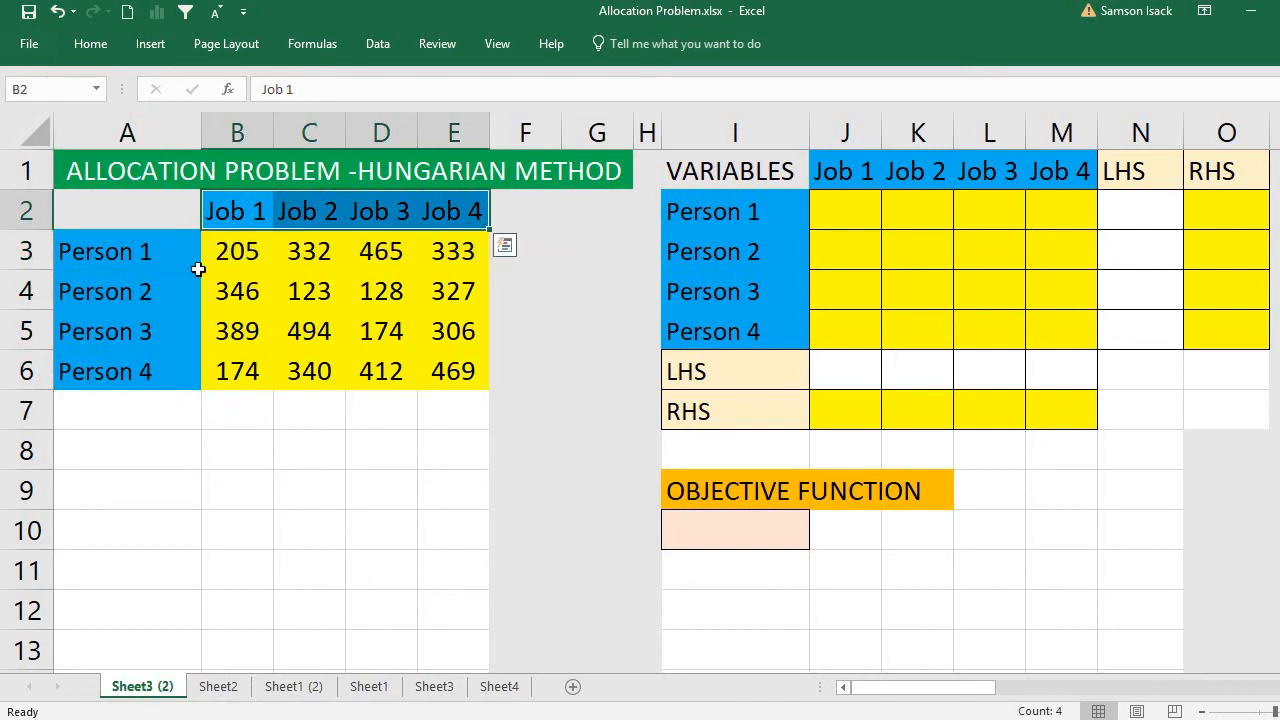
left_click(129, 255)
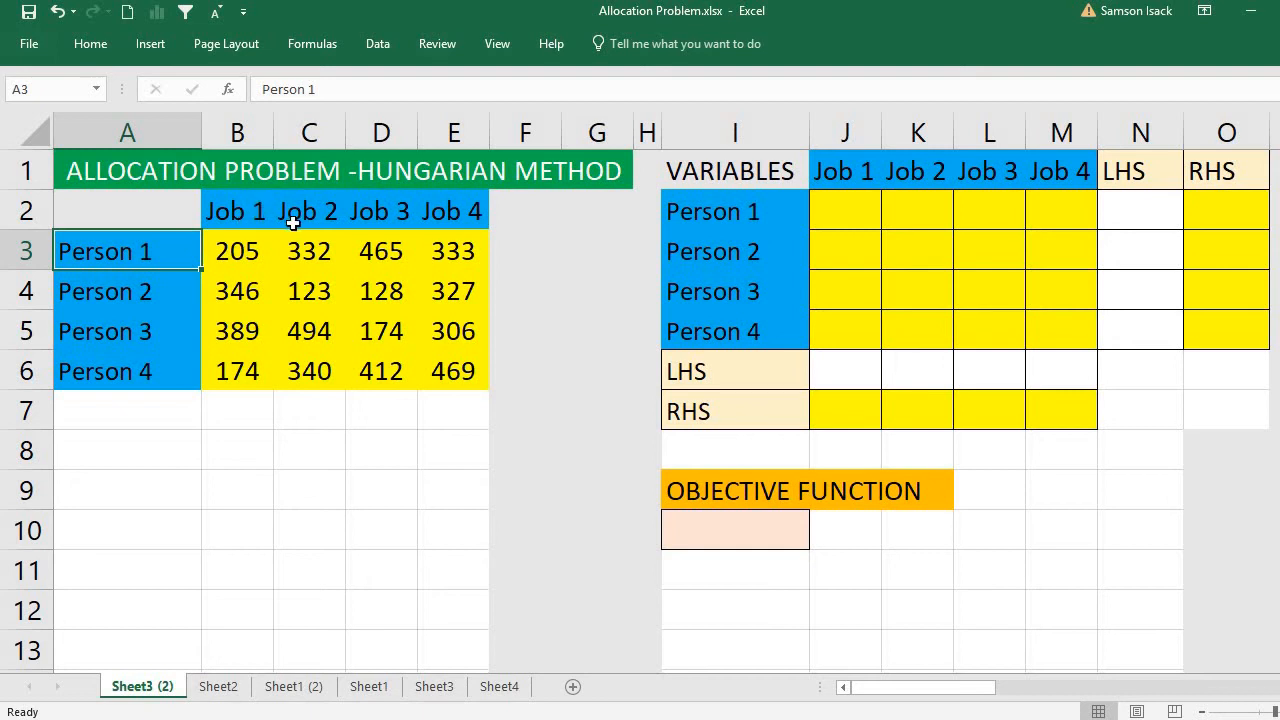
left_click_drag(166, 254, 150, 371)
left_click(150, 257)
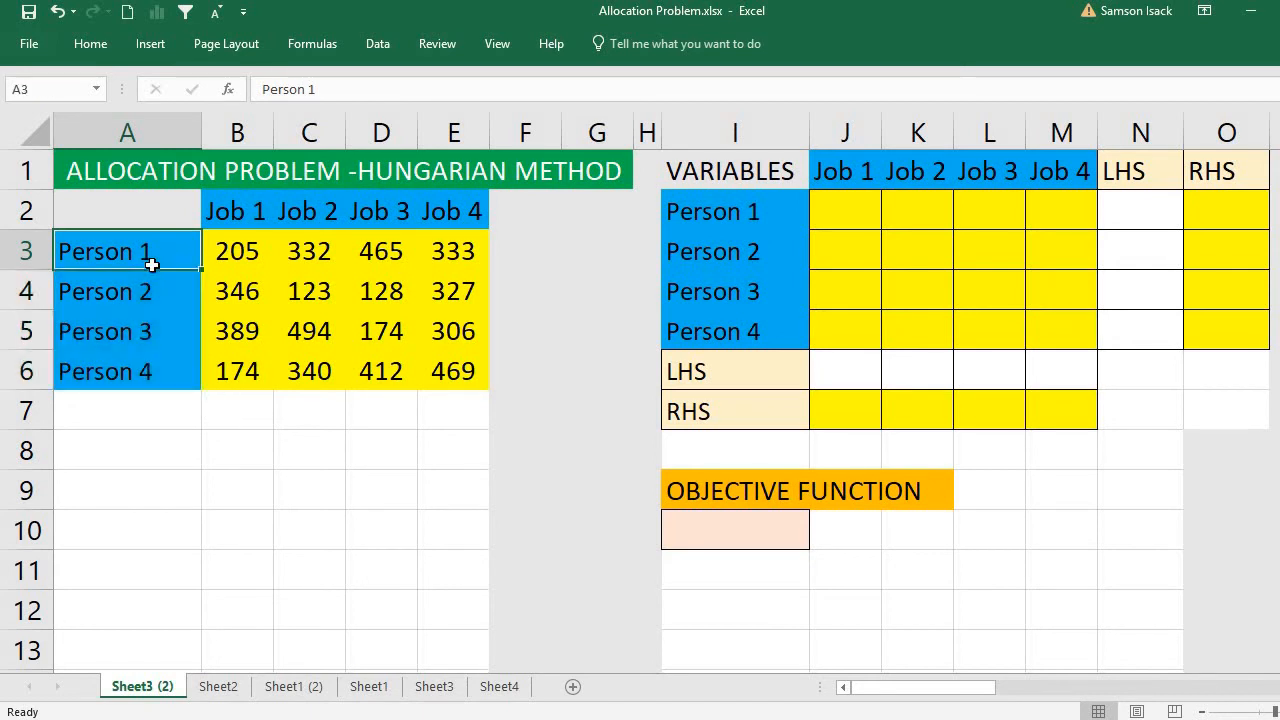
left_click(230, 248)
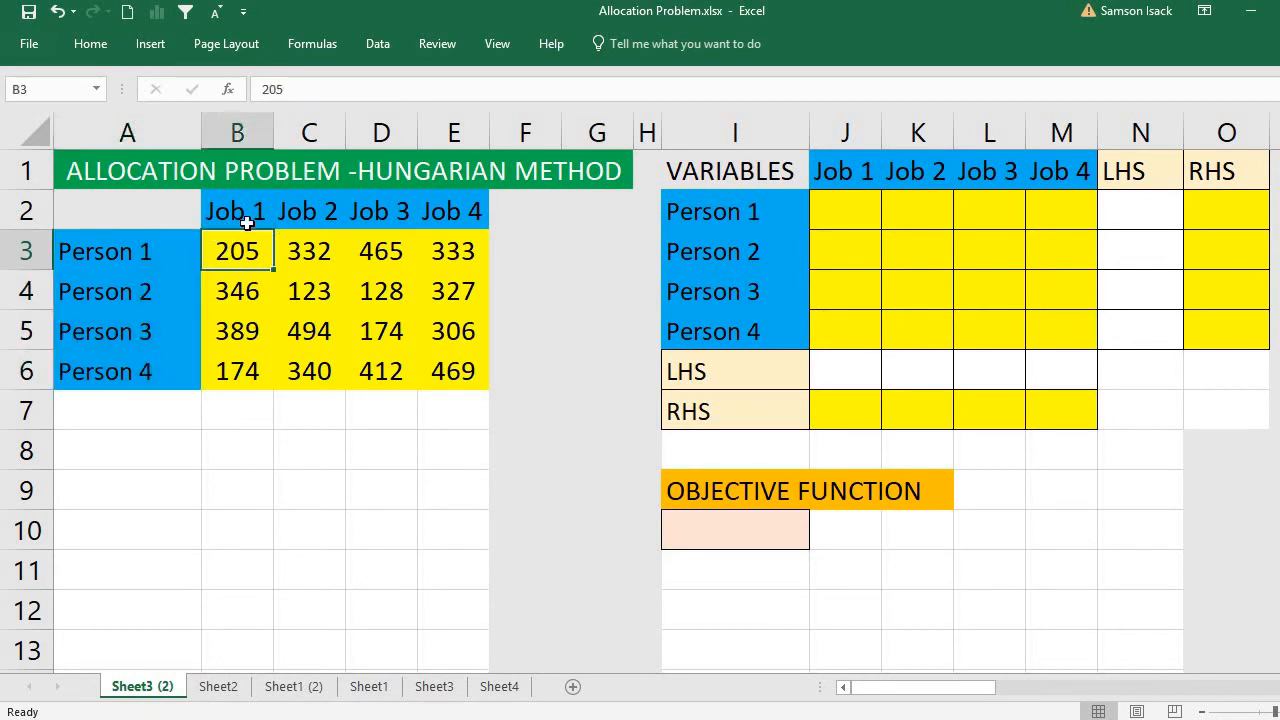
left_click(250, 215)
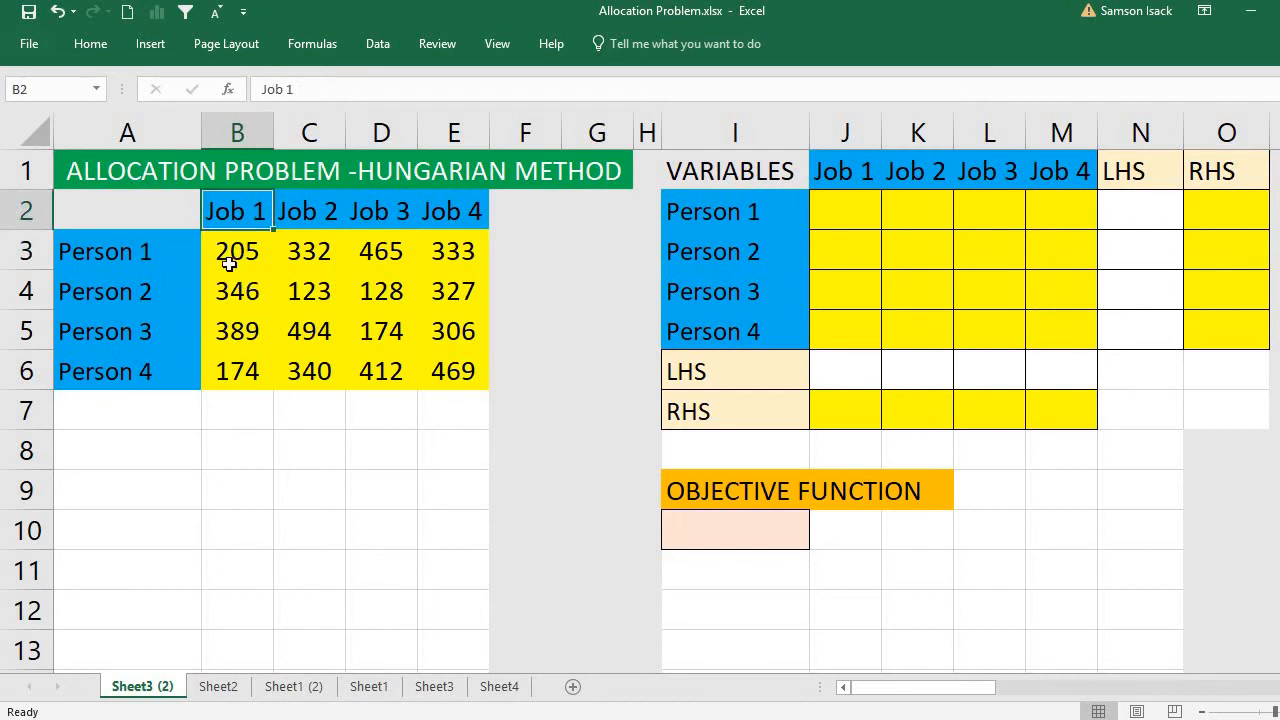
- Examine the values in B3:E6 for assigning each person to each job
left_click_drag(240, 251, 442, 393)
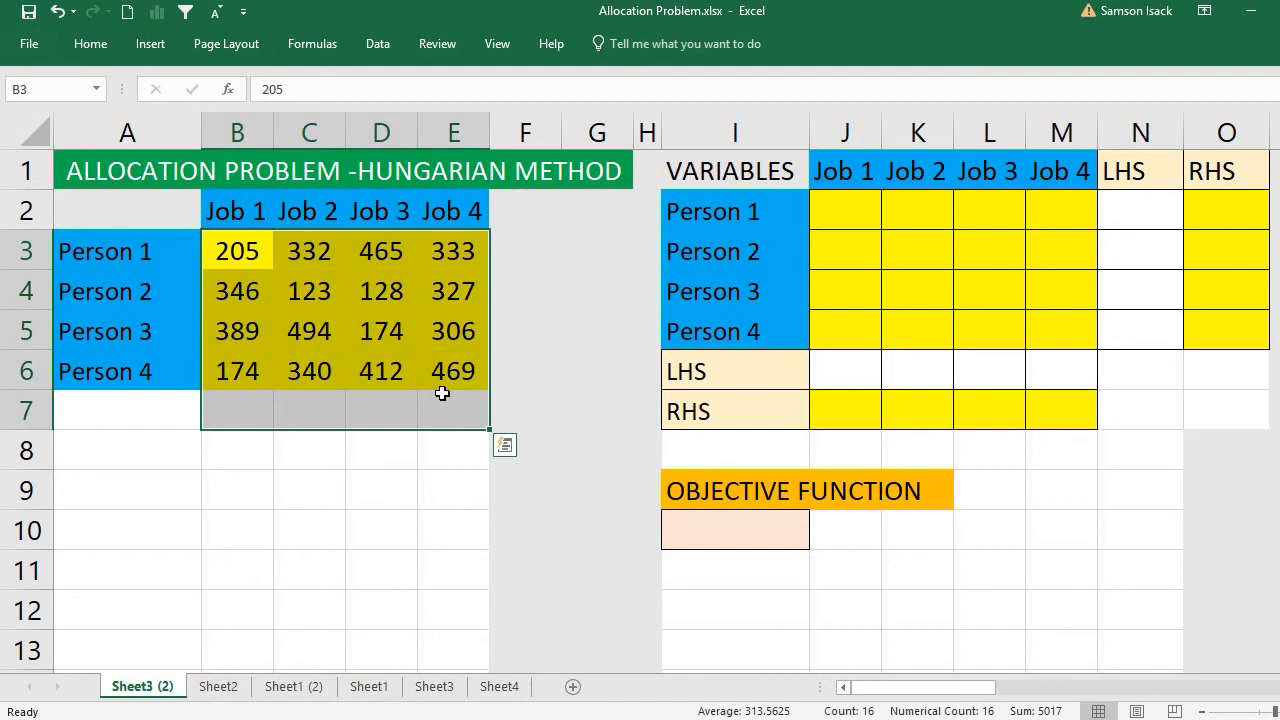
left_click(218, 252)
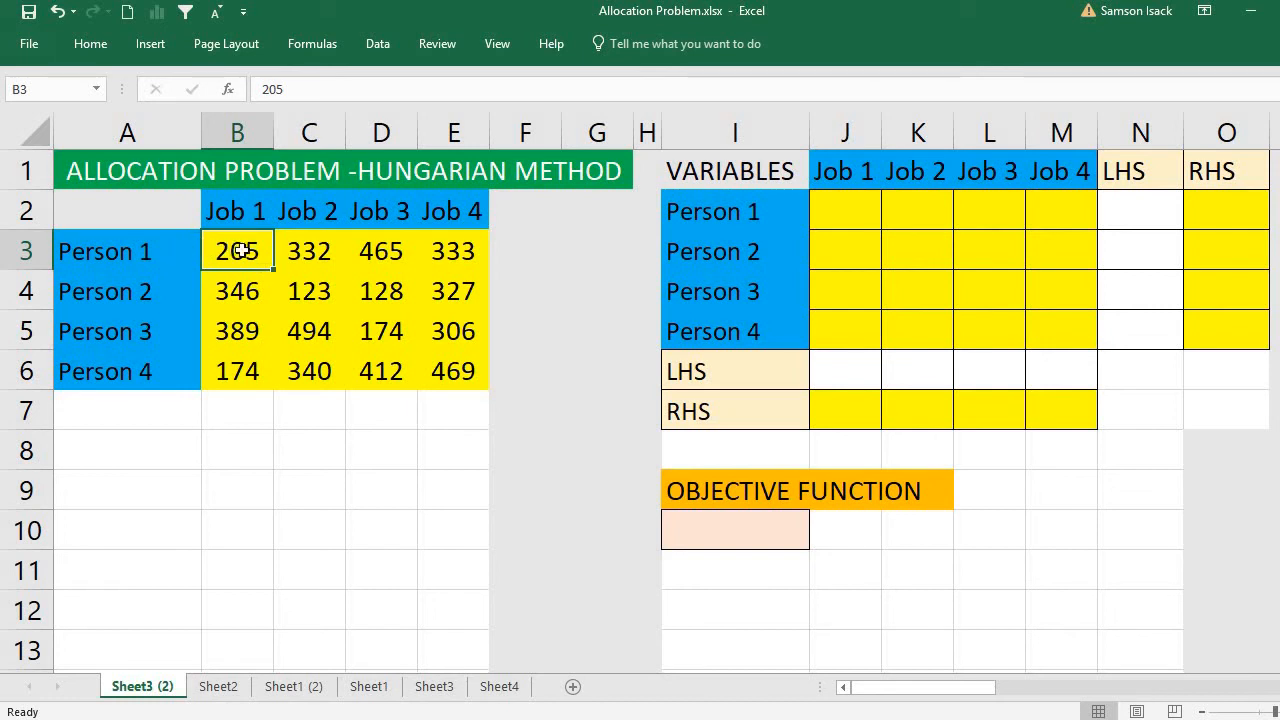
left_click(238, 214)
left_click(243, 250)
left_click(250, 213)
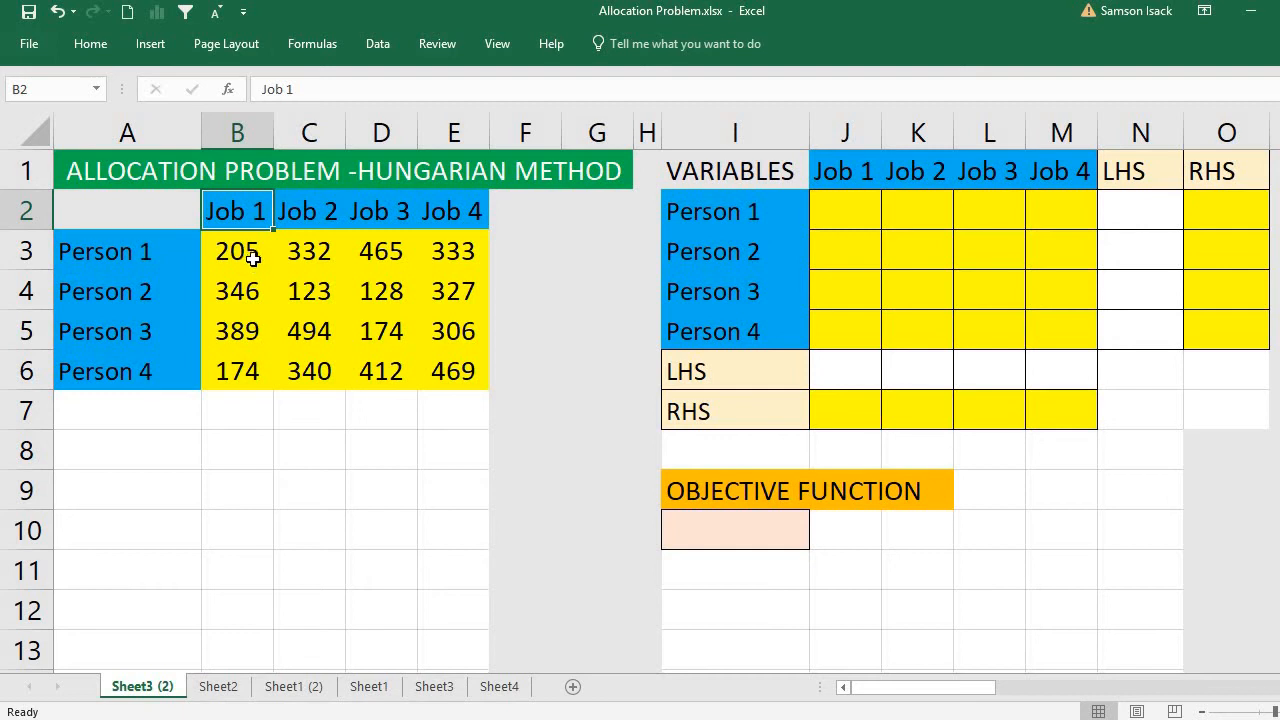
left_click(251, 258)
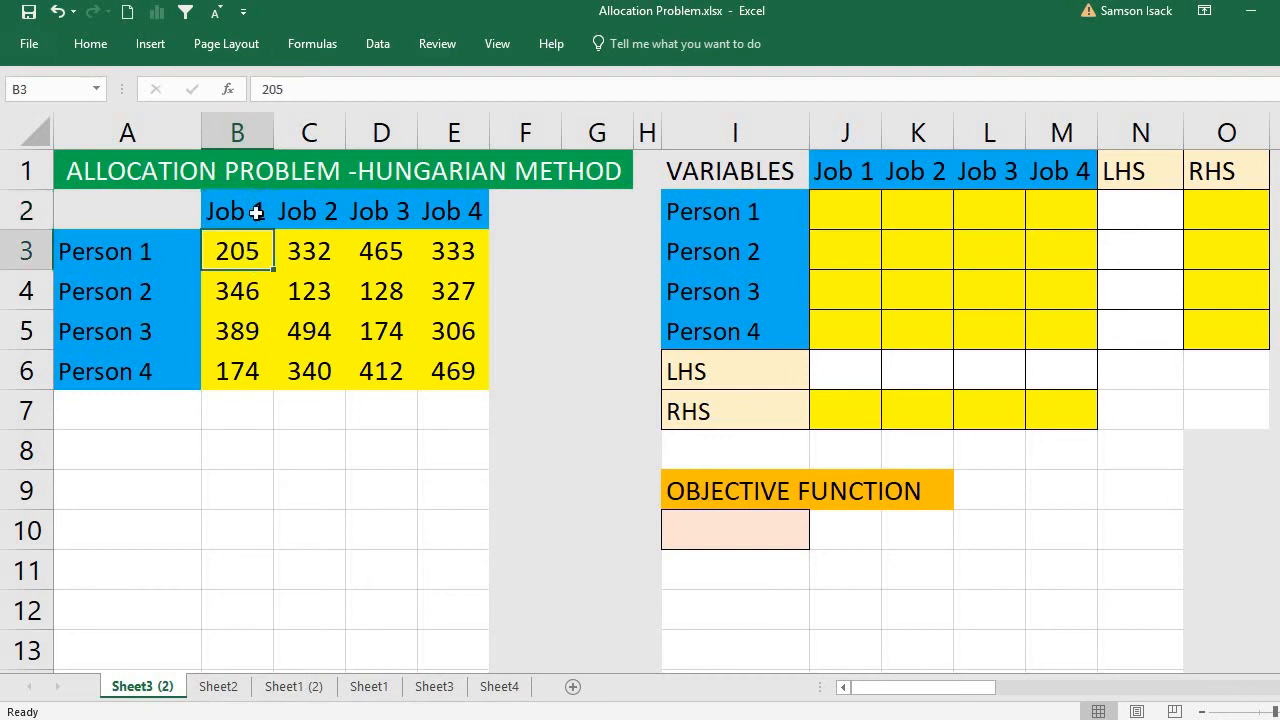
left_click(257, 211)
left_click(249, 253)
left_click(459, 256)
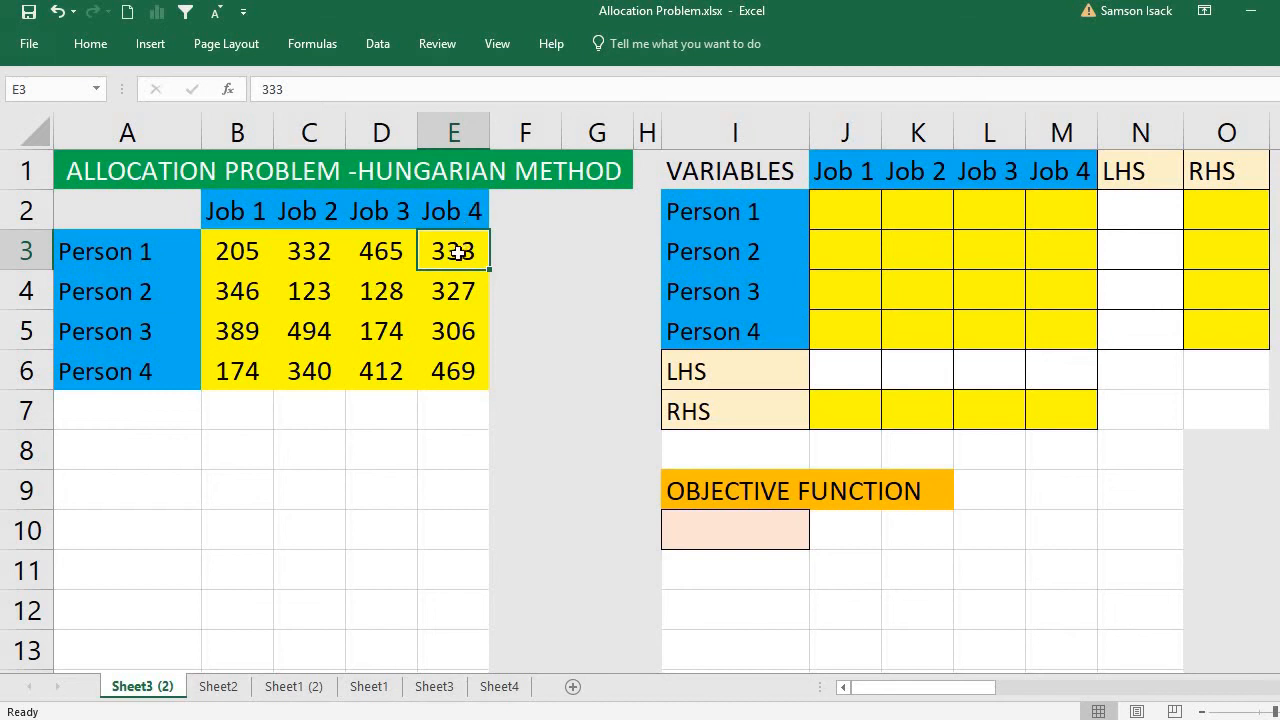
left_click(455, 378)
left_click_drag(225, 262, 449, 376)
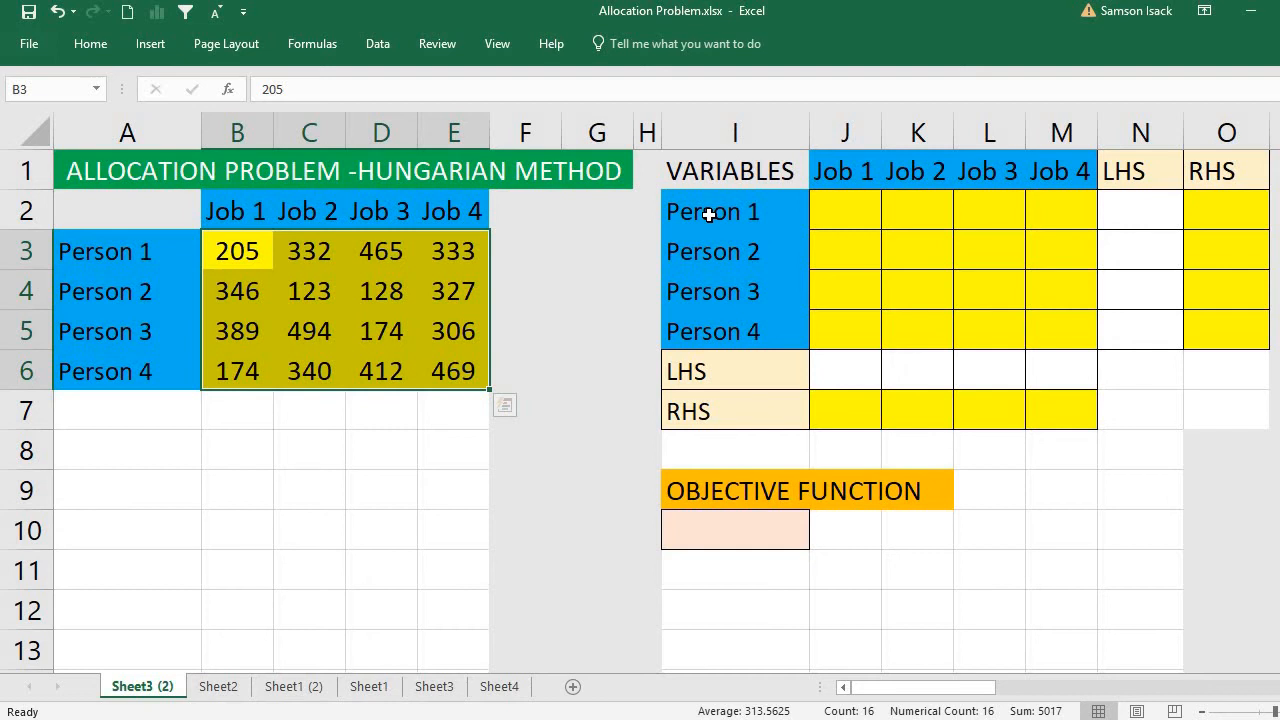
- Review the VARIABLES table with its LHS and RHS row and columns against the values in B3:E6
left_click(735, 169)
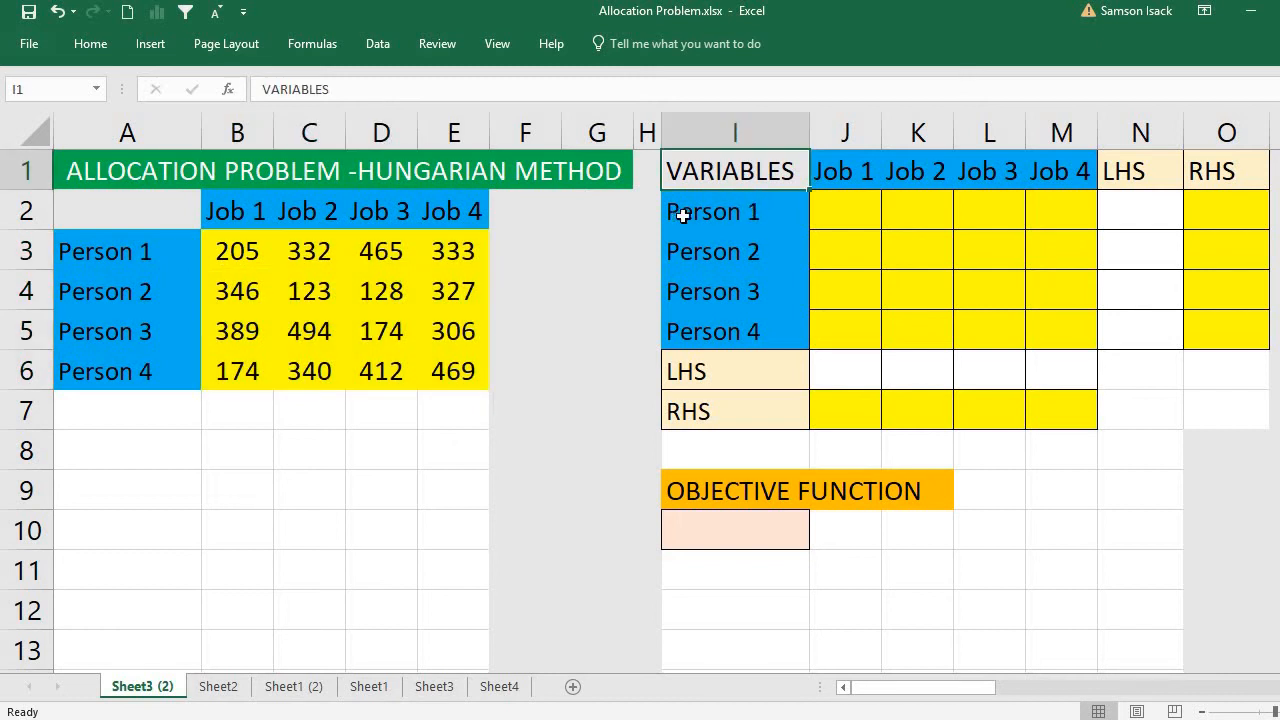
left_click_drag(236, 250, 464, 370)
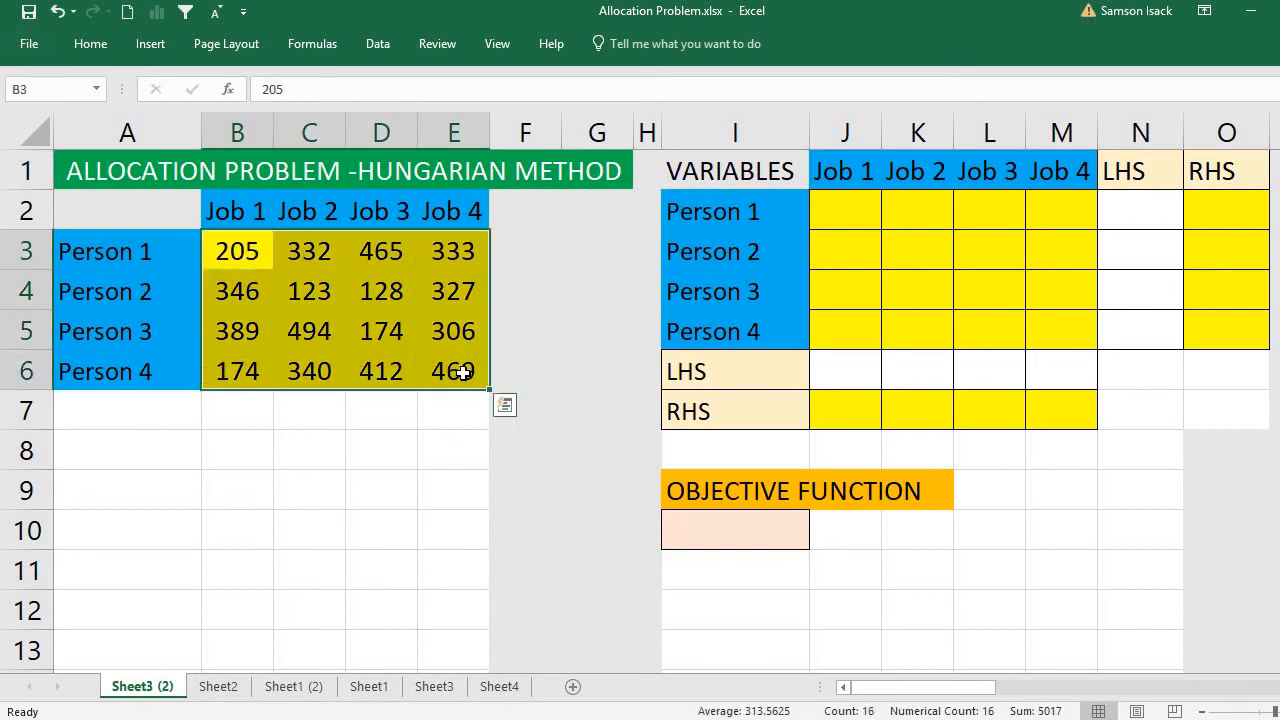
left_click(865, 211)
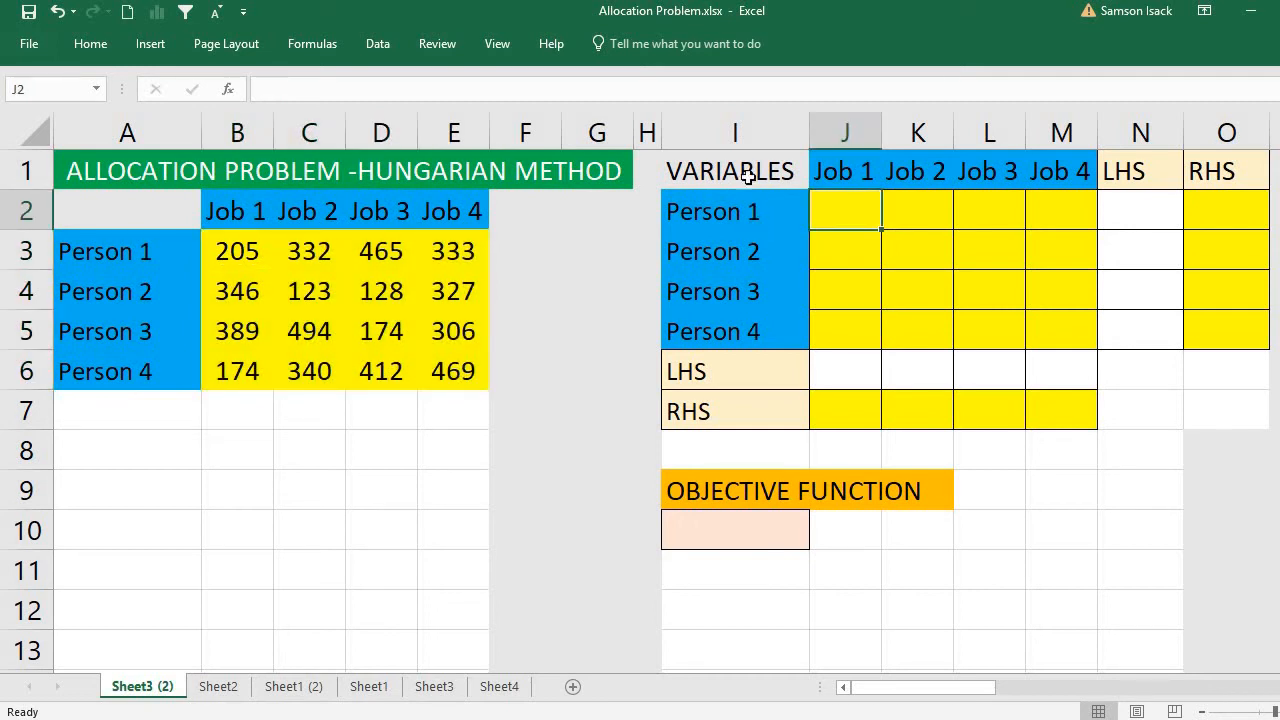
left_click_drag(746, 177, 1060, 335)
left_click_drag(728, 374, 1060, 405)
left_click_drag(1152, 178, 1205, 302)
left_click(842, 219)
left_click(233, 256)
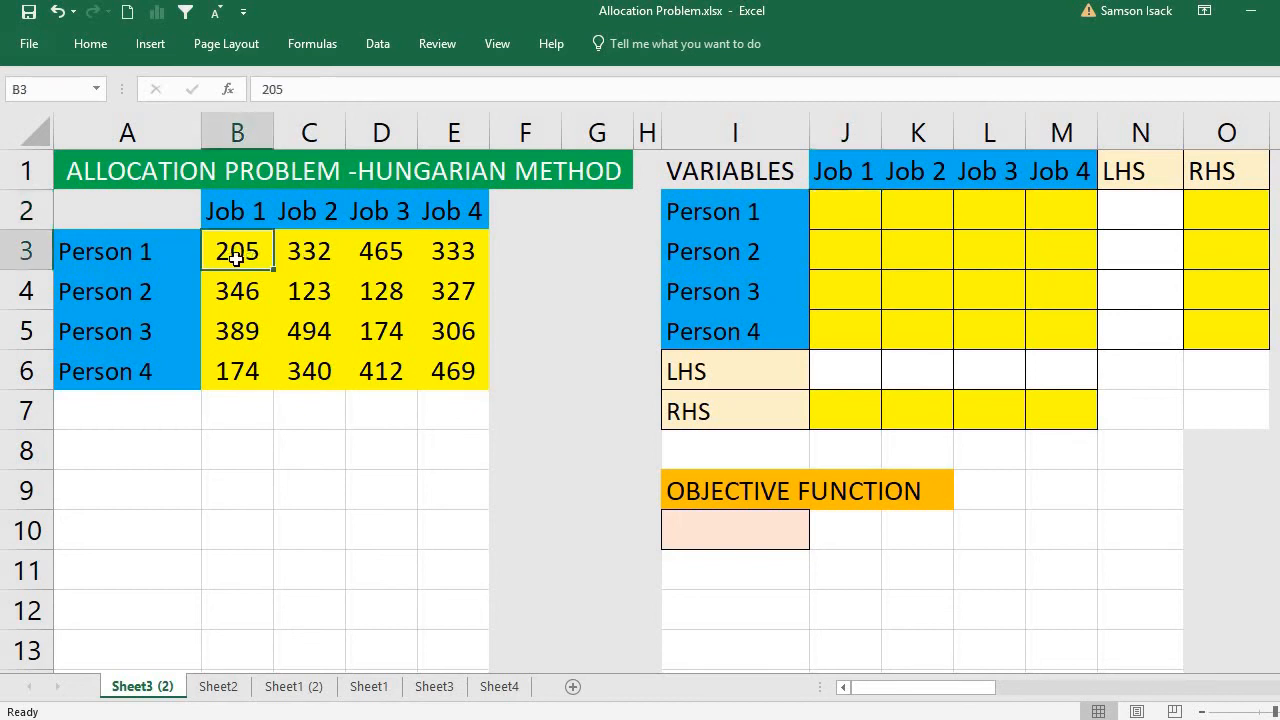
mouse_move(235, 257)
left_mouse_down()
mouse_move(320, 280)
mouse_move(465, 369)
left_mouse_up()
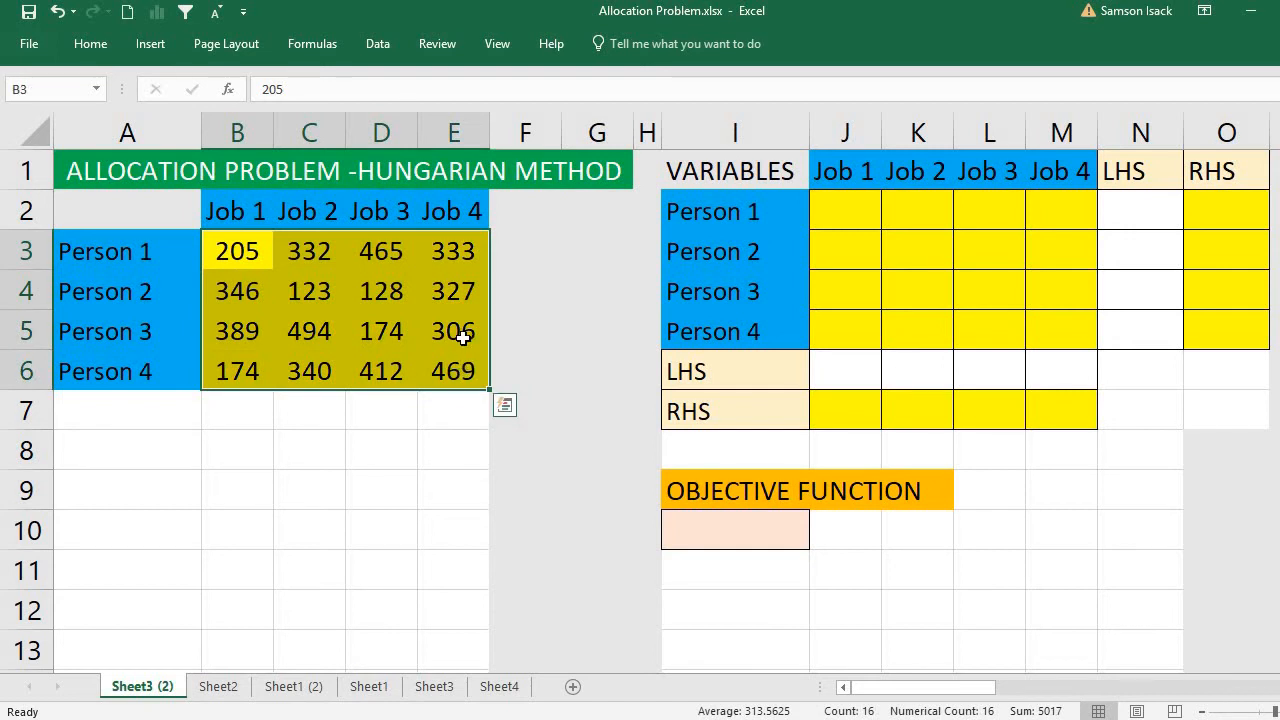
- Fill Person 1's row in the VARIABLES table with 1 for Job 1 and 0 for Jobs 2, 3 and 4
left_click(856, 208)
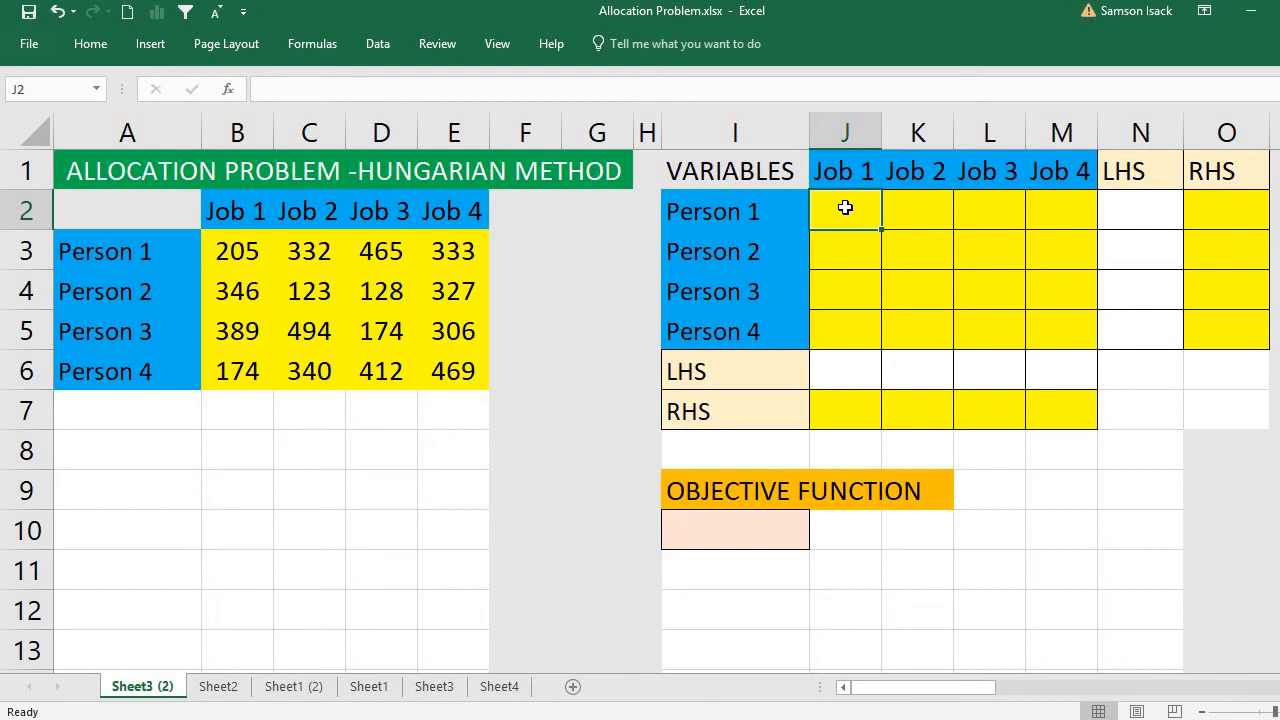
type("1")
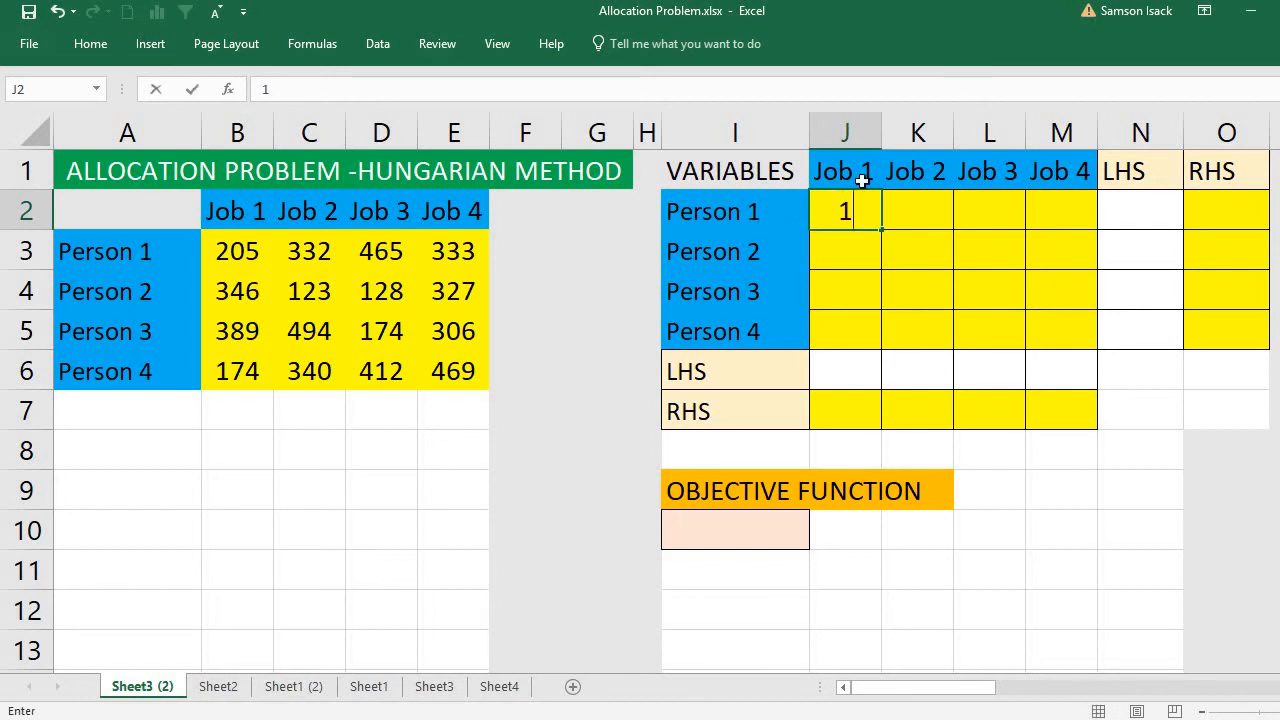
left_click(920, 218)
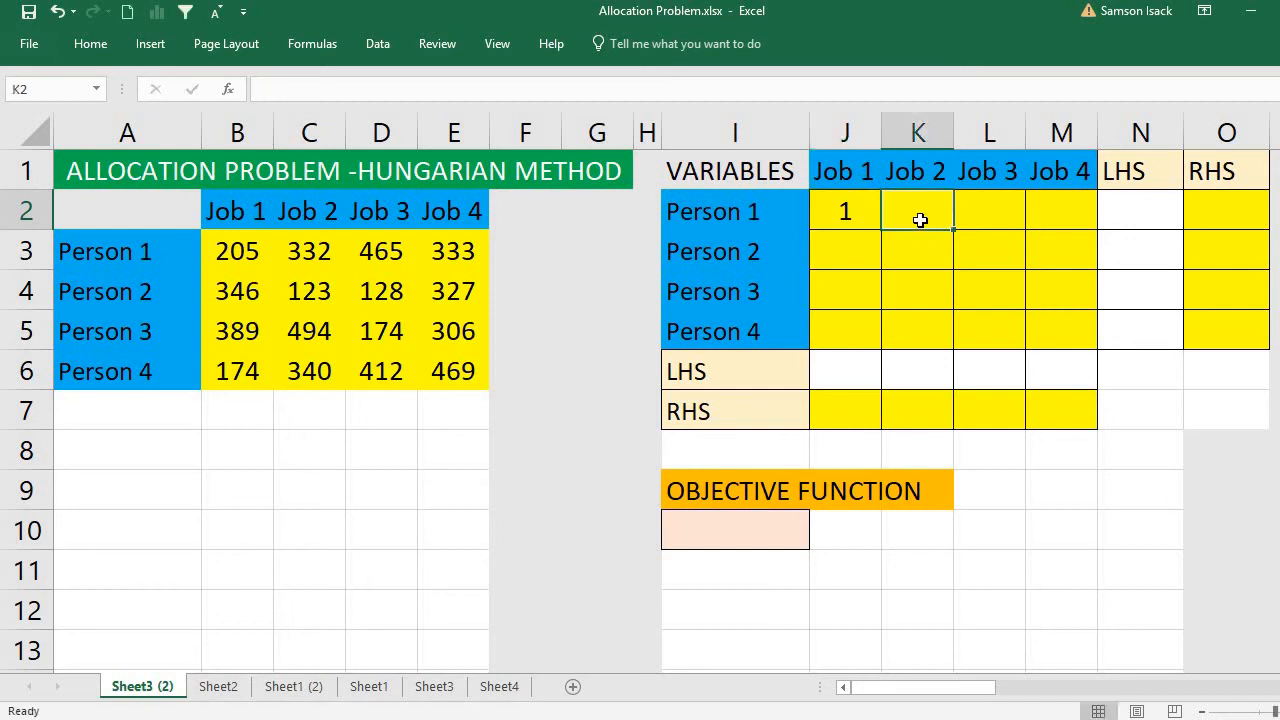
type("0")
left_click(987, 218)
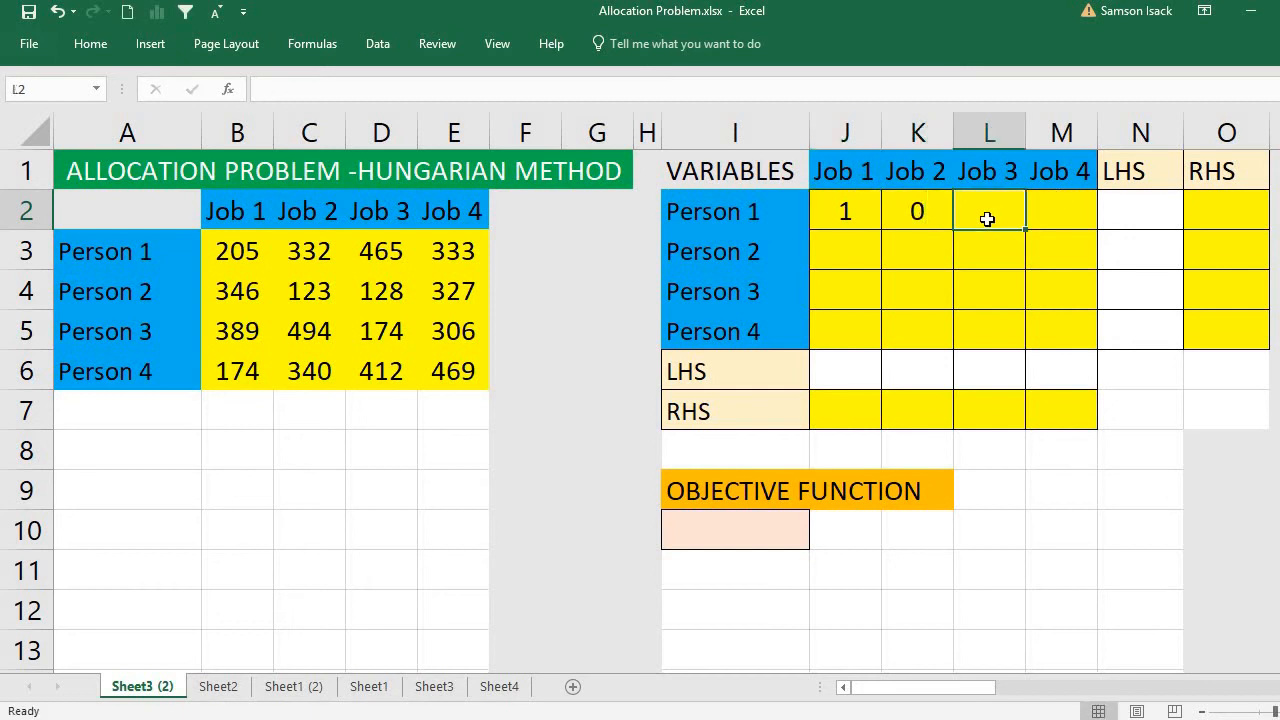
type("0")
left_click(1065, 207)
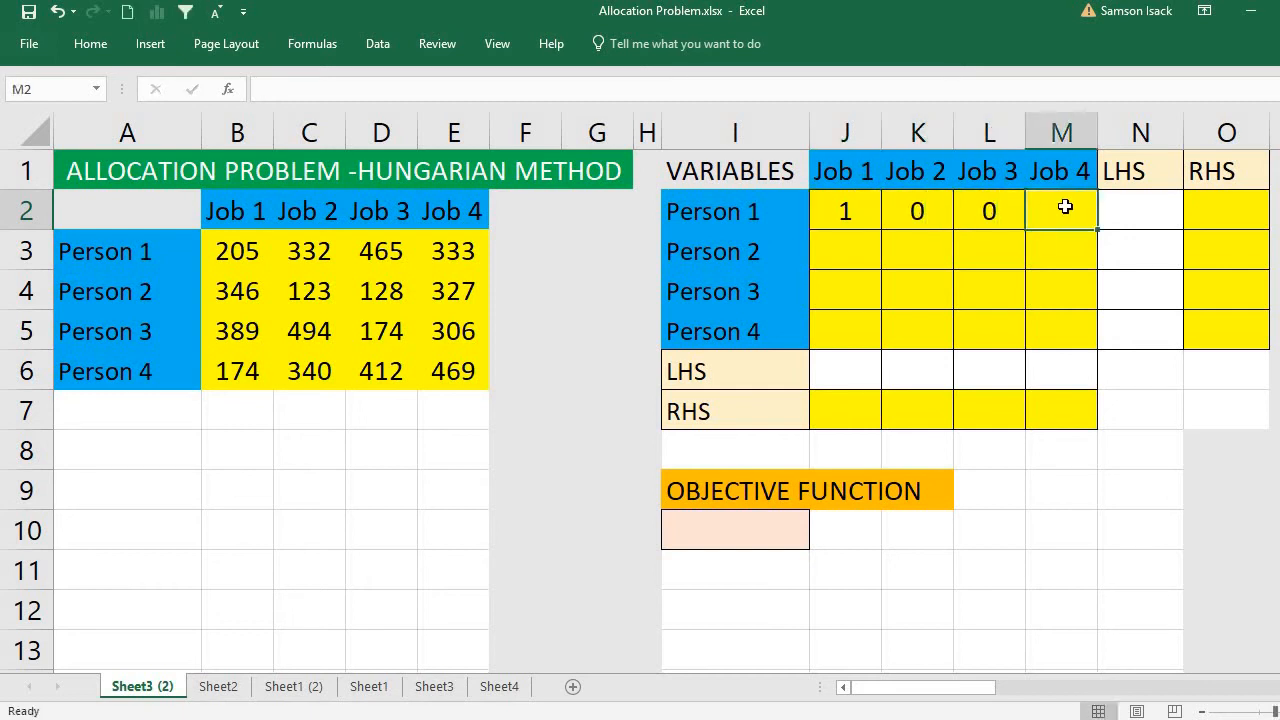
type("0")
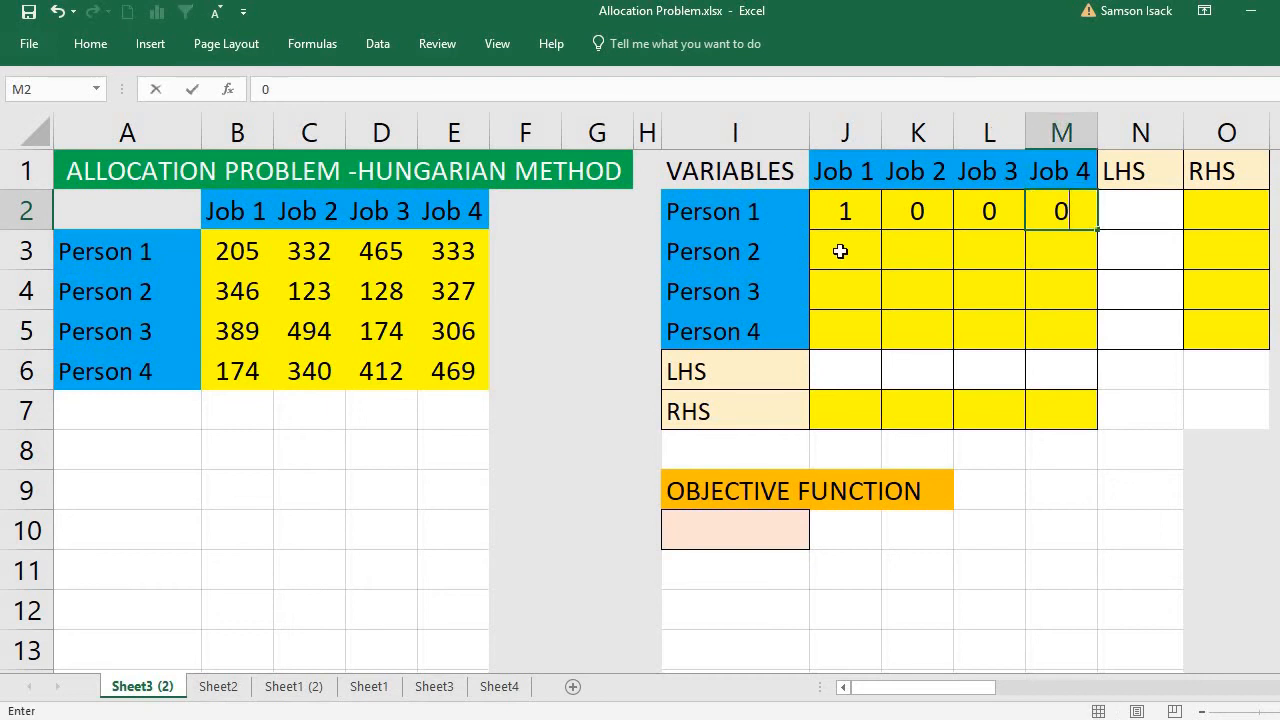
- Enter 0 under Job 1 for Person 2, Person 3 and Person 4 in the VARIABLES table
left_click(840, 251)
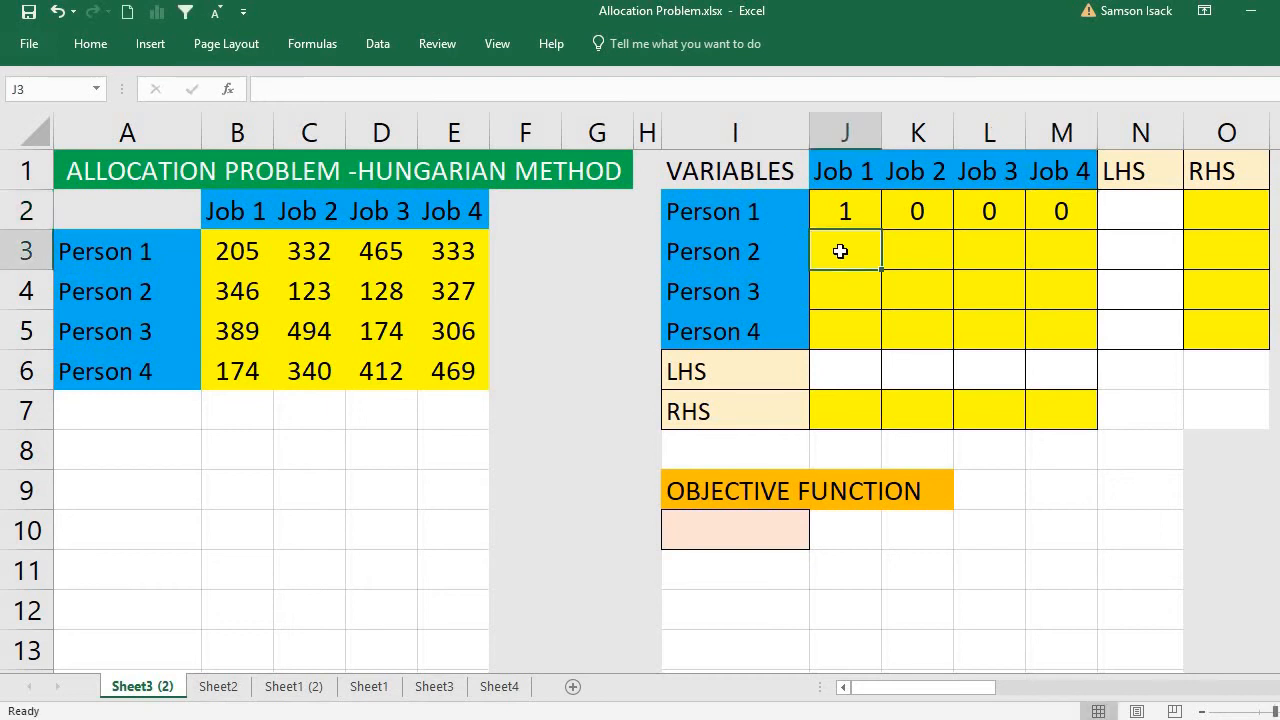
type("0")
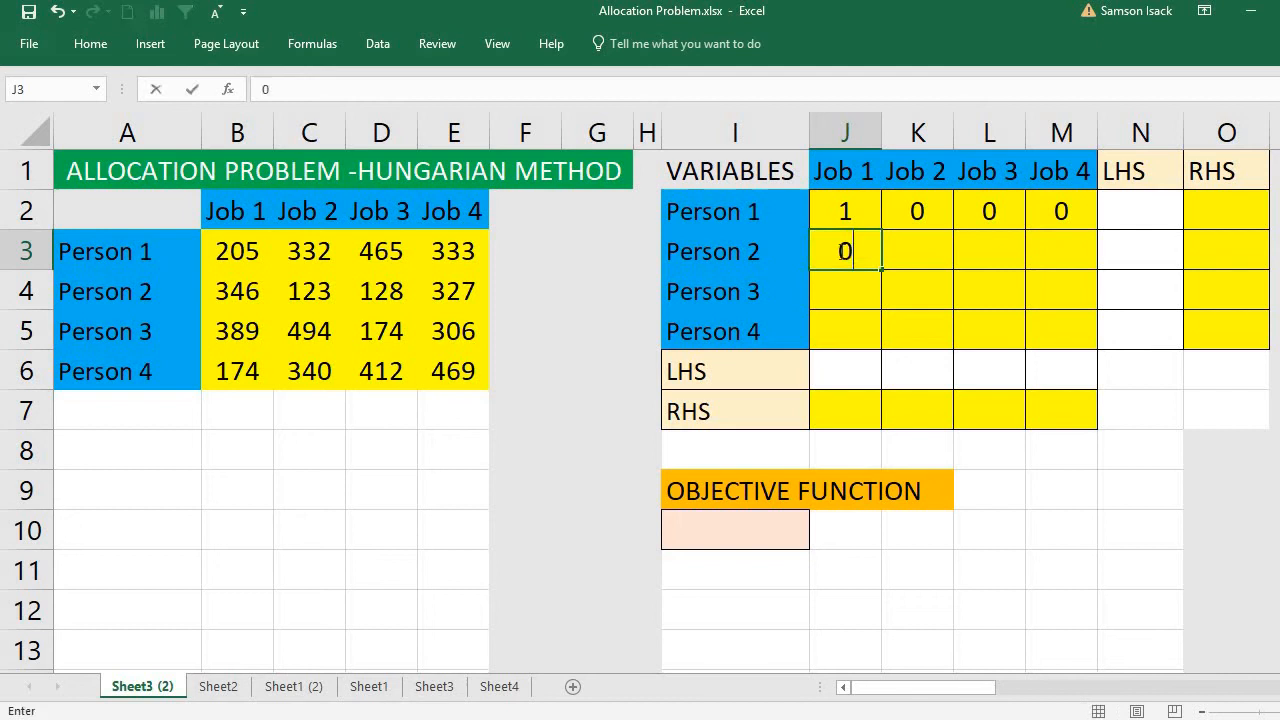
left_click(846, 289)
type("0")
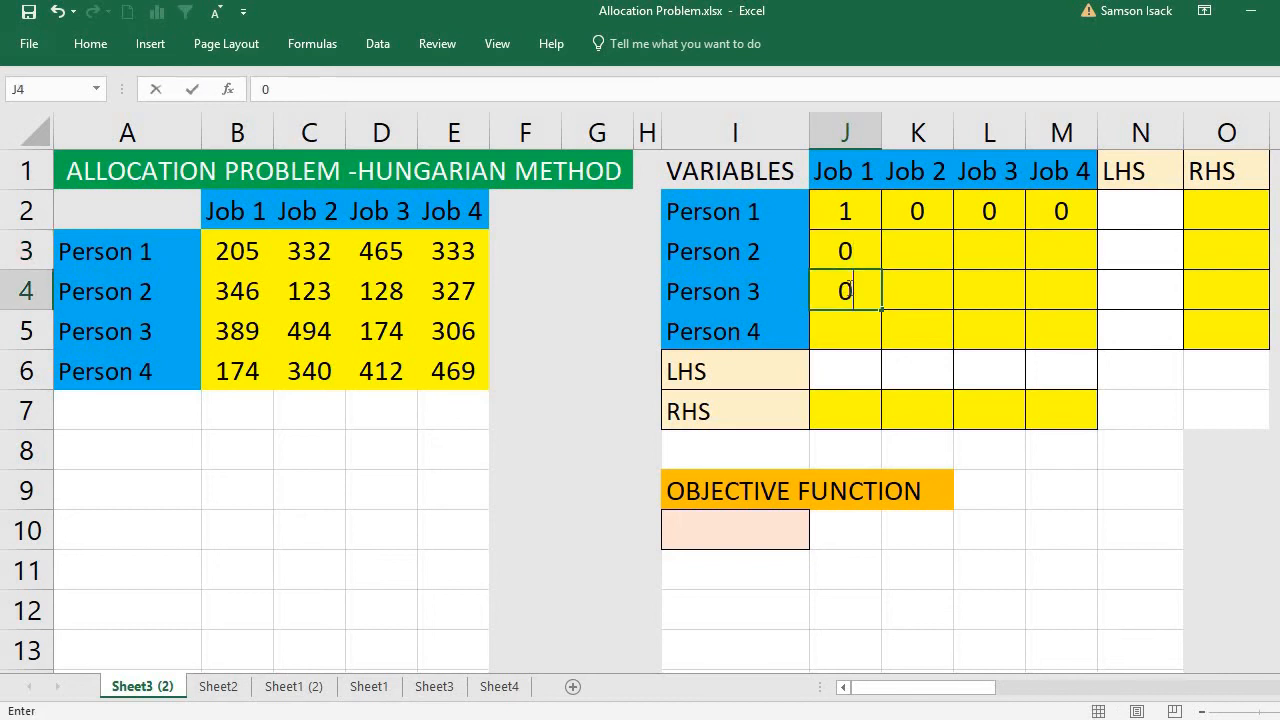
left_click(838, 334)
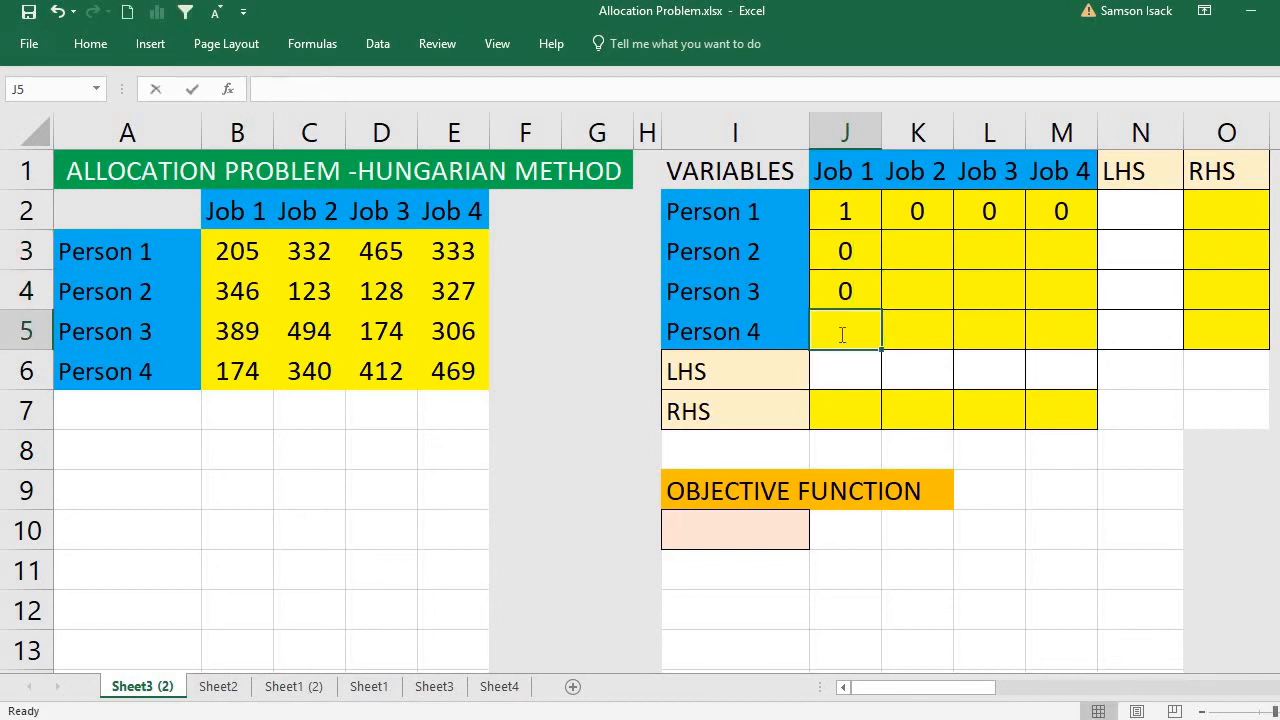
type("0")
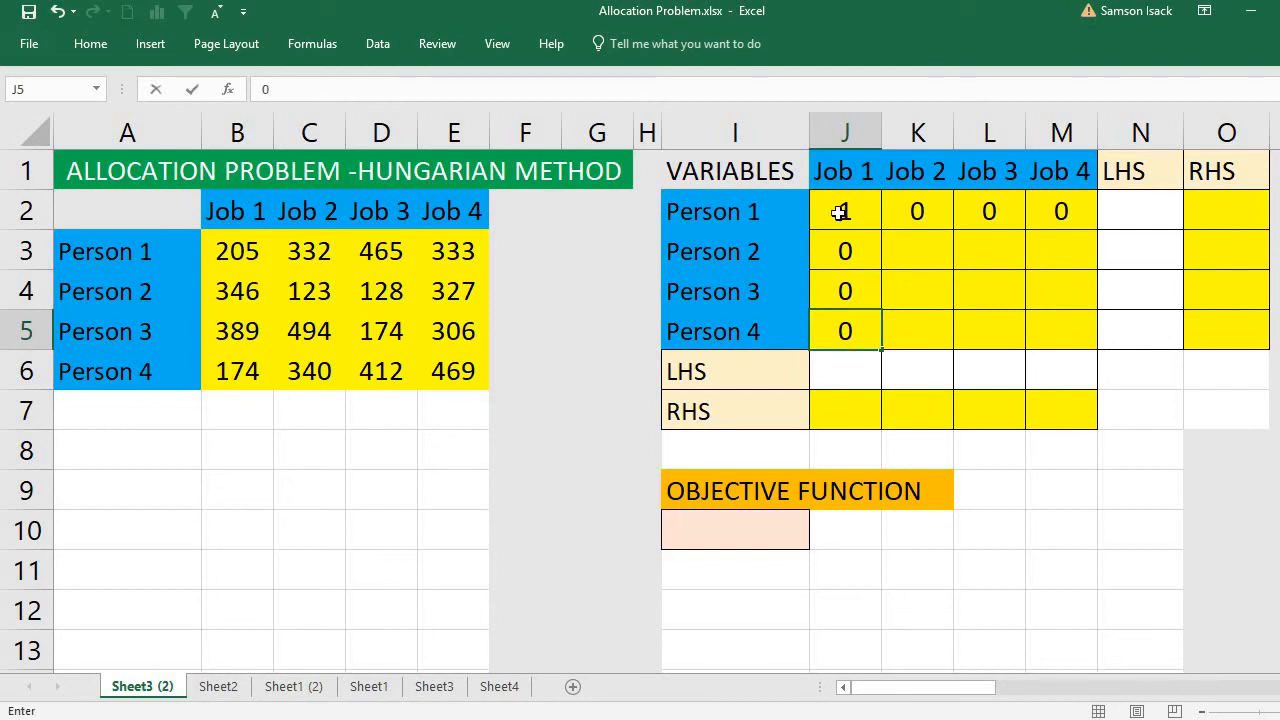
- Review the VARIABLES grid J2:M5, checking Person 1's assignment value for each job
left_click(838, 210)
left_click_drag(1023, 220, 1026, 352)
left_click(877, 211)
left_click_drag(977, 217, 1033, 326)
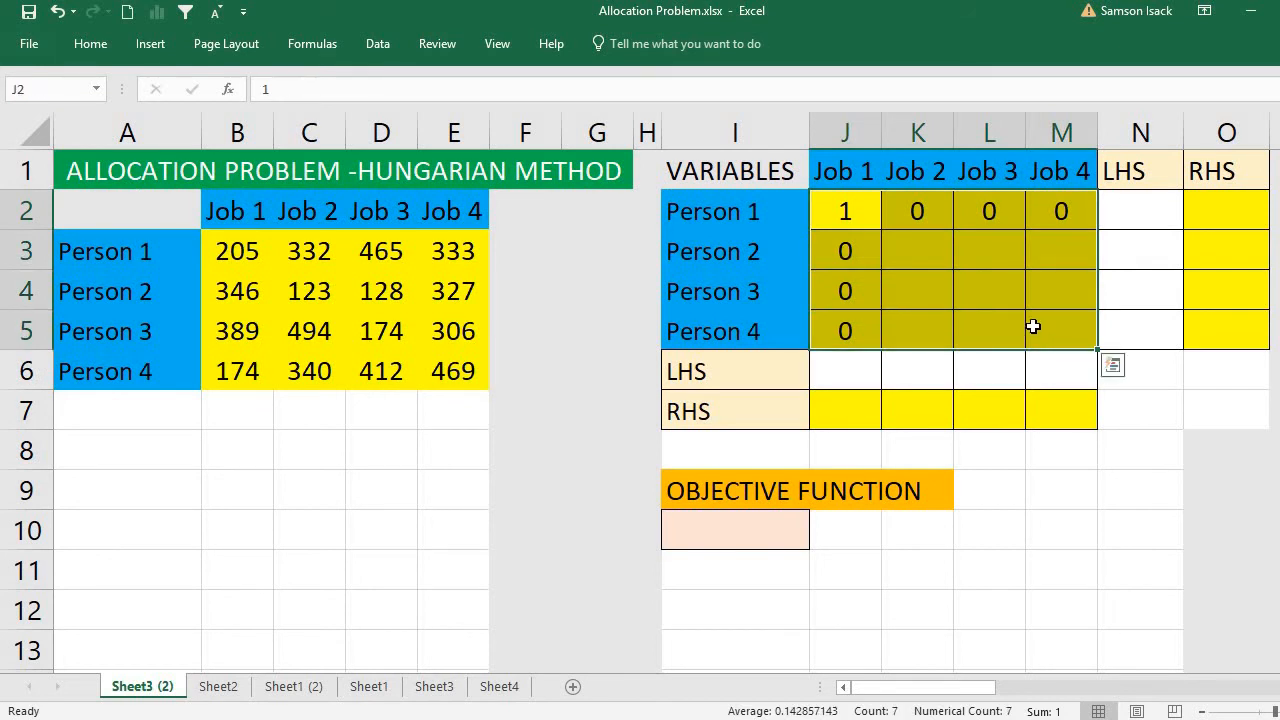
left_click(846, 212)
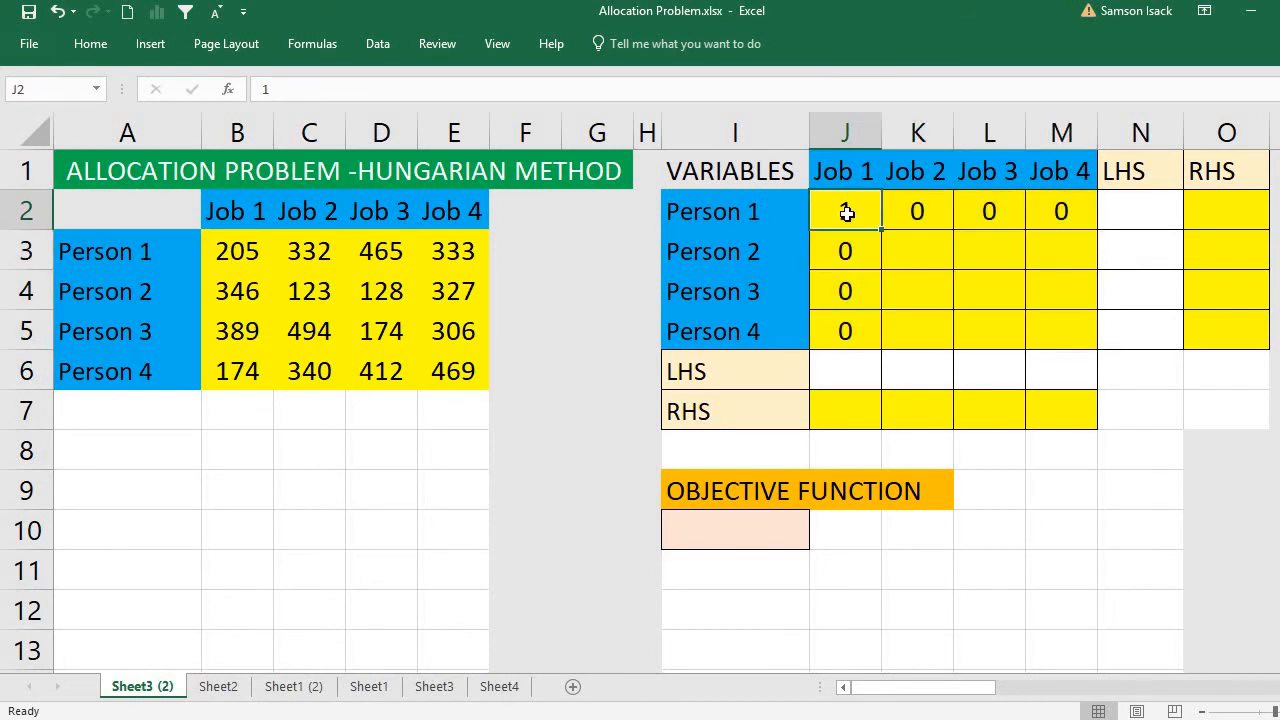
left_click(918, 212)
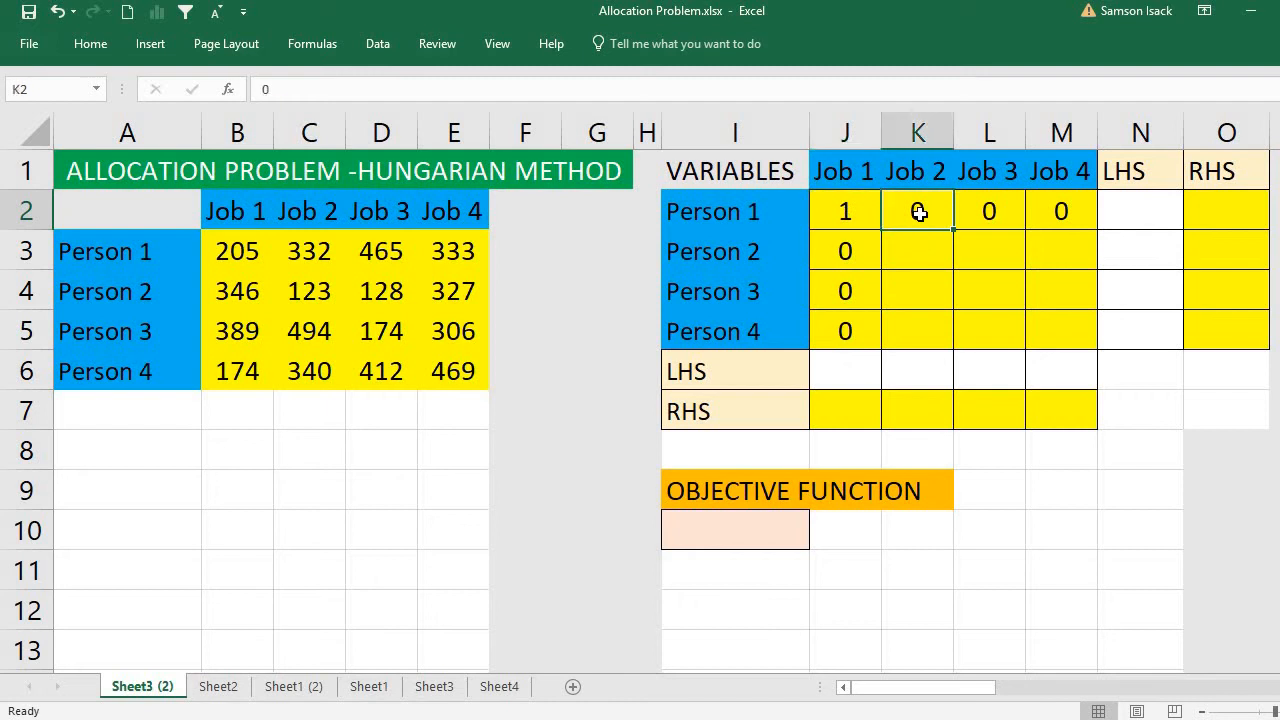
left_click(988, 220)
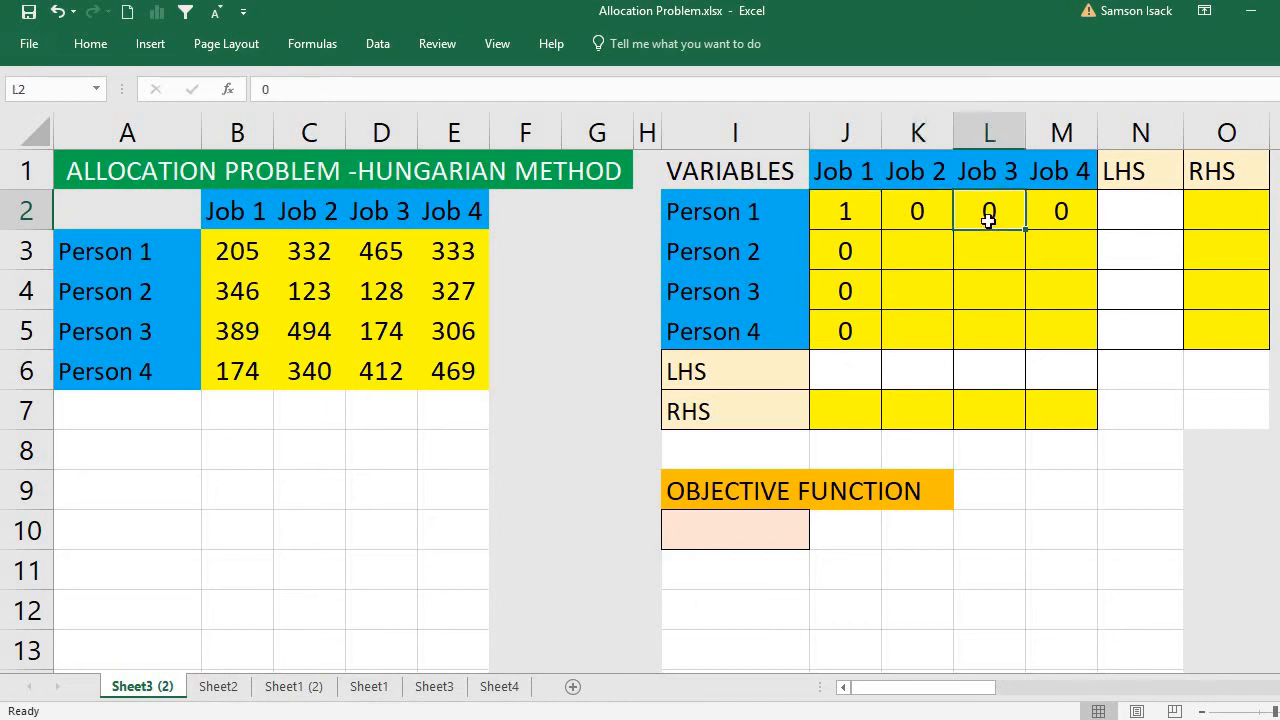
left_click(1058, 214)
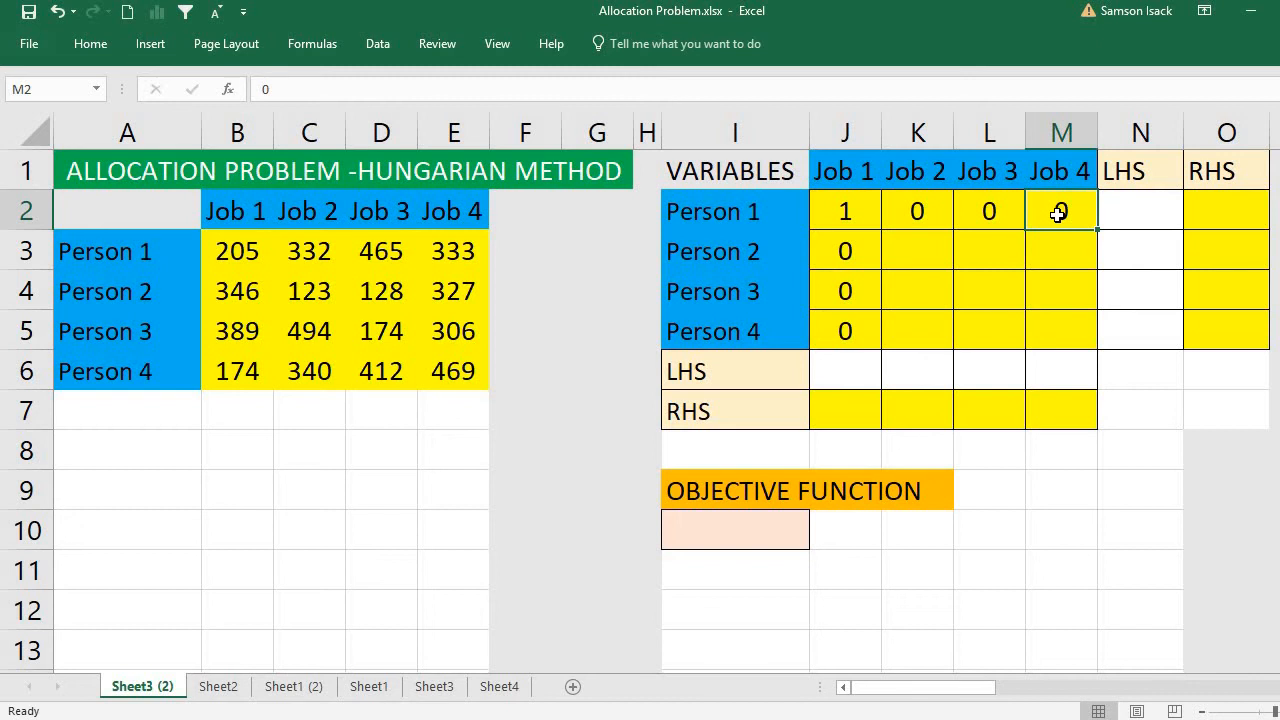
left_click(858, 218)
left_click(904, 211)
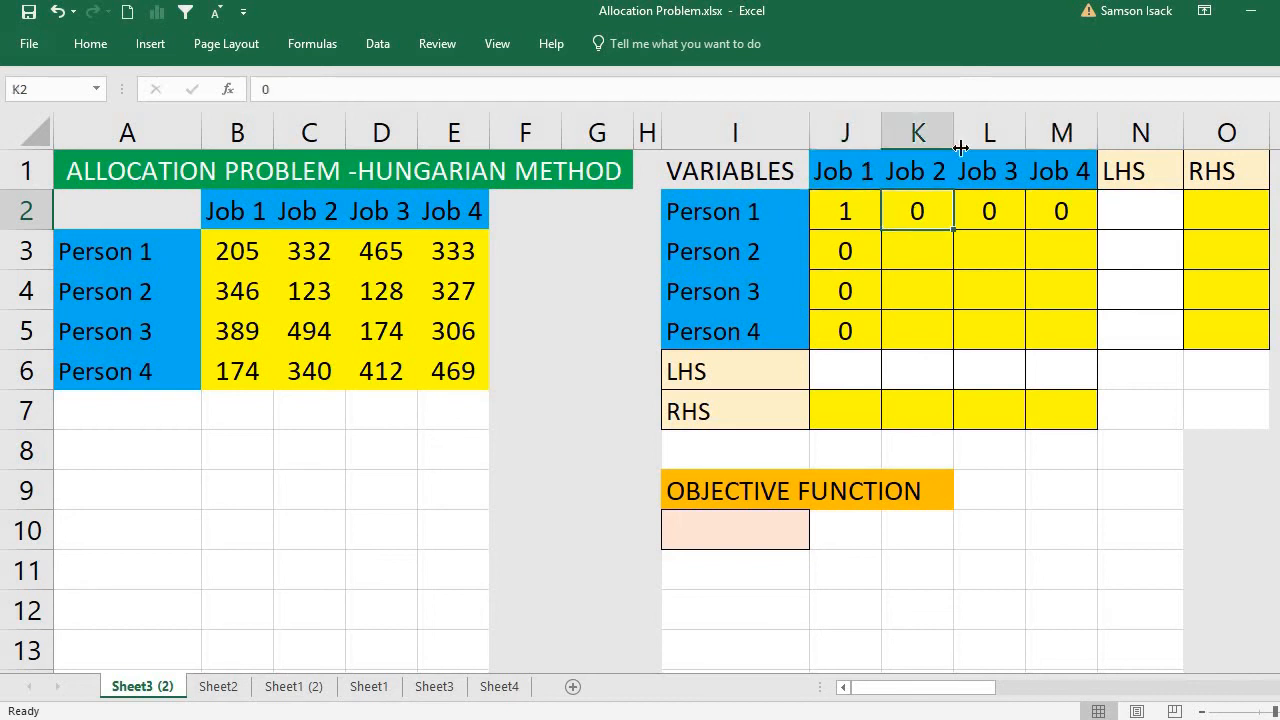
left_click(988, 221)
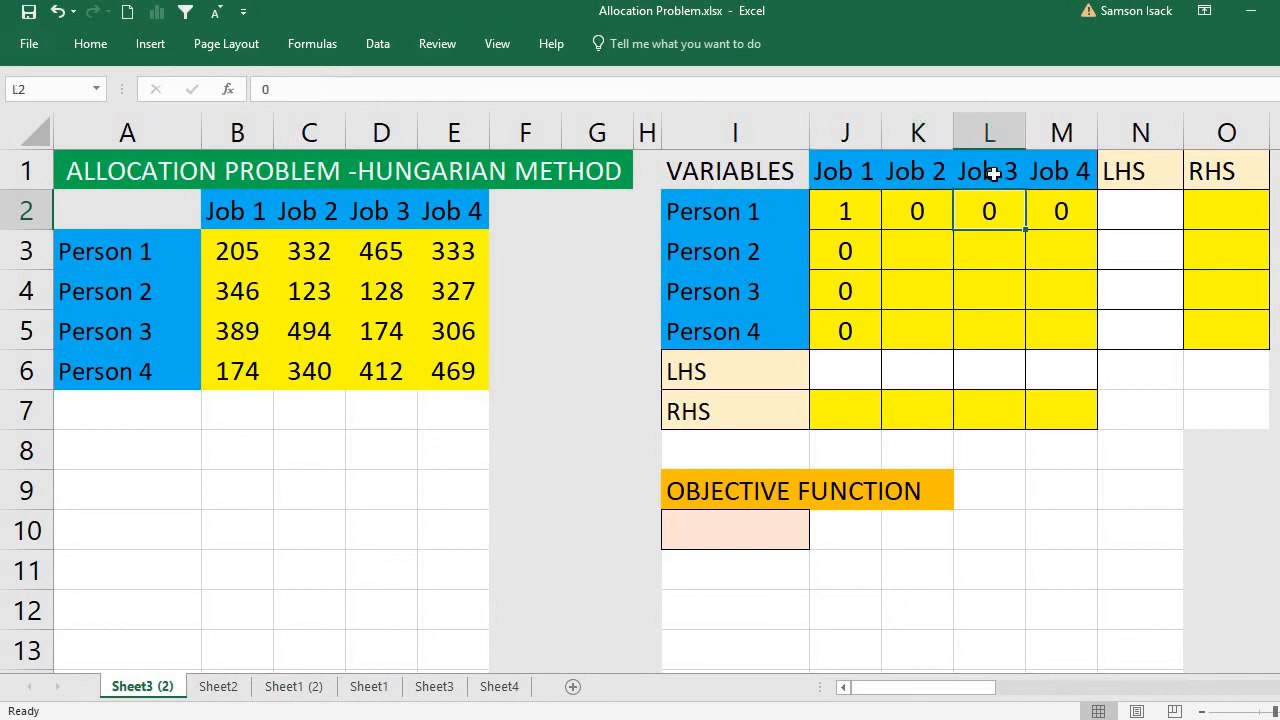
- Examine the assignment cells in J2:M5 of the VARIABLES table, checking the cell references of Person 1's variables
left_click(1050, 212)
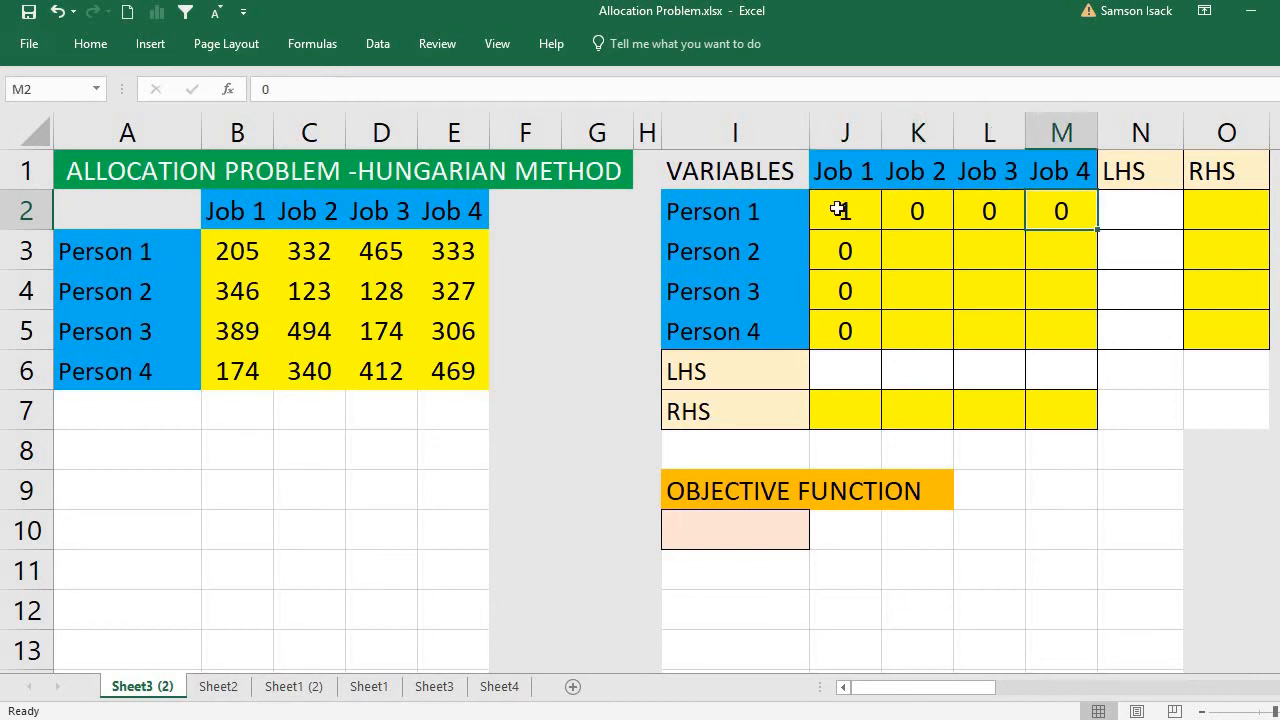
left_click_drag(838, 208, 1046, 334)
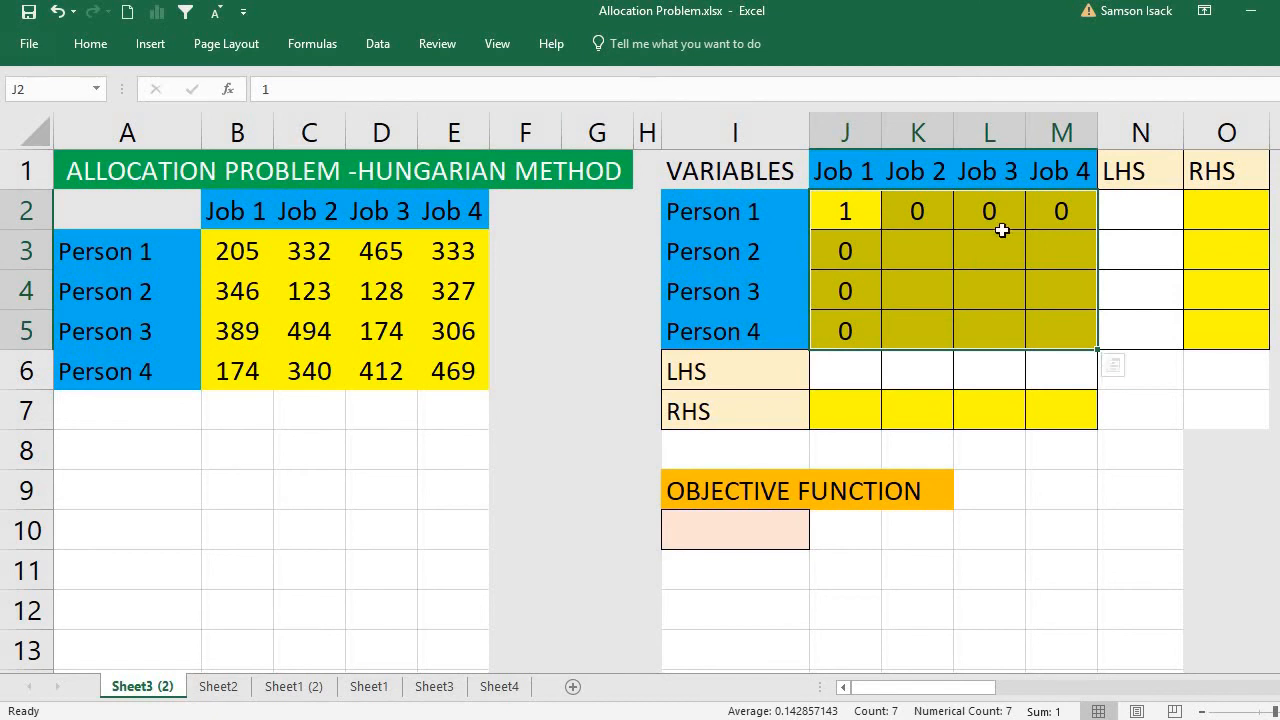
left_click(850, 218)
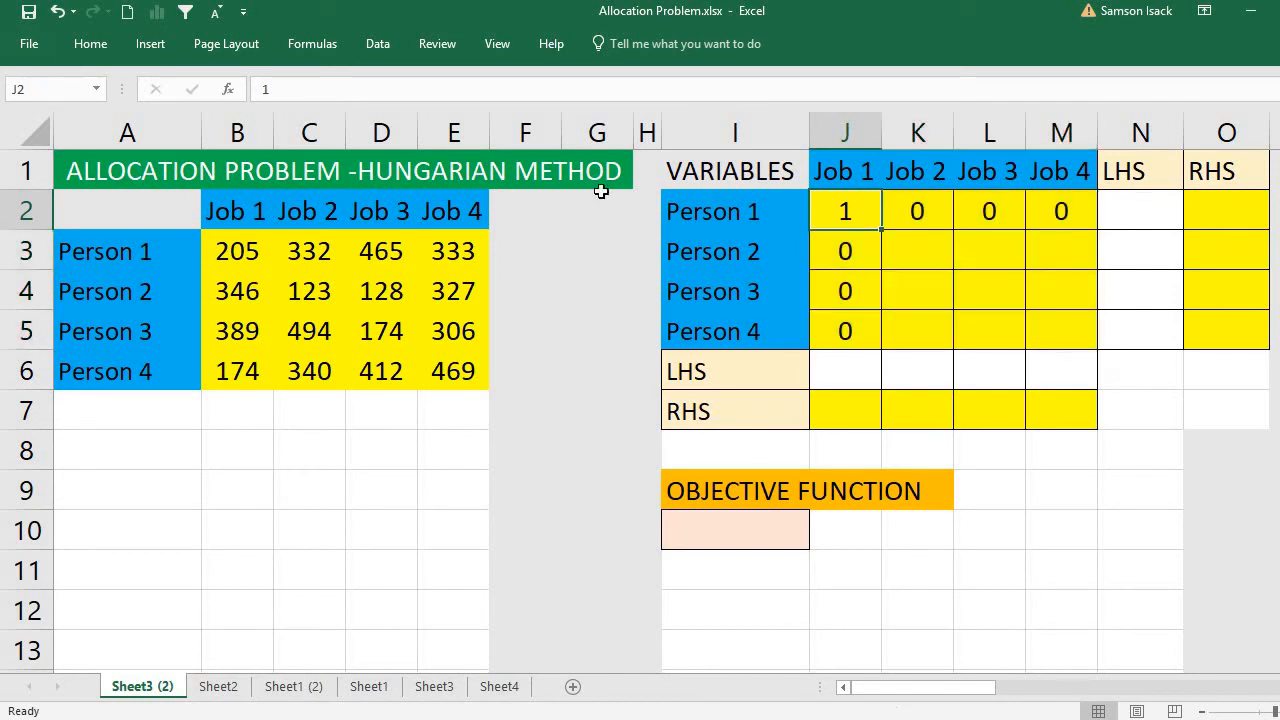
left_click(914, 212)
left_click(830, 220)
left_click(20, 89)
left_click(902, 214)
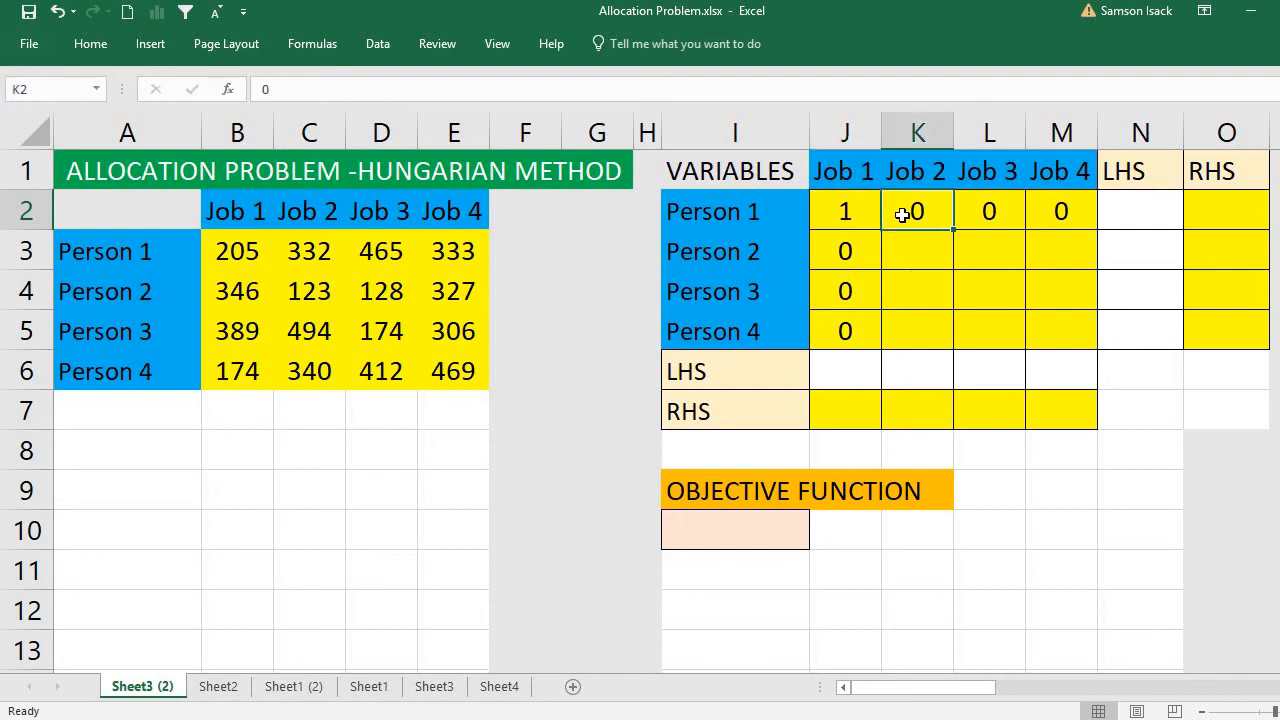
left_click(38, 88)
left_click(988, 207)
left_click(846, 215)
left_click_drag(887, 231, 1071, 329)
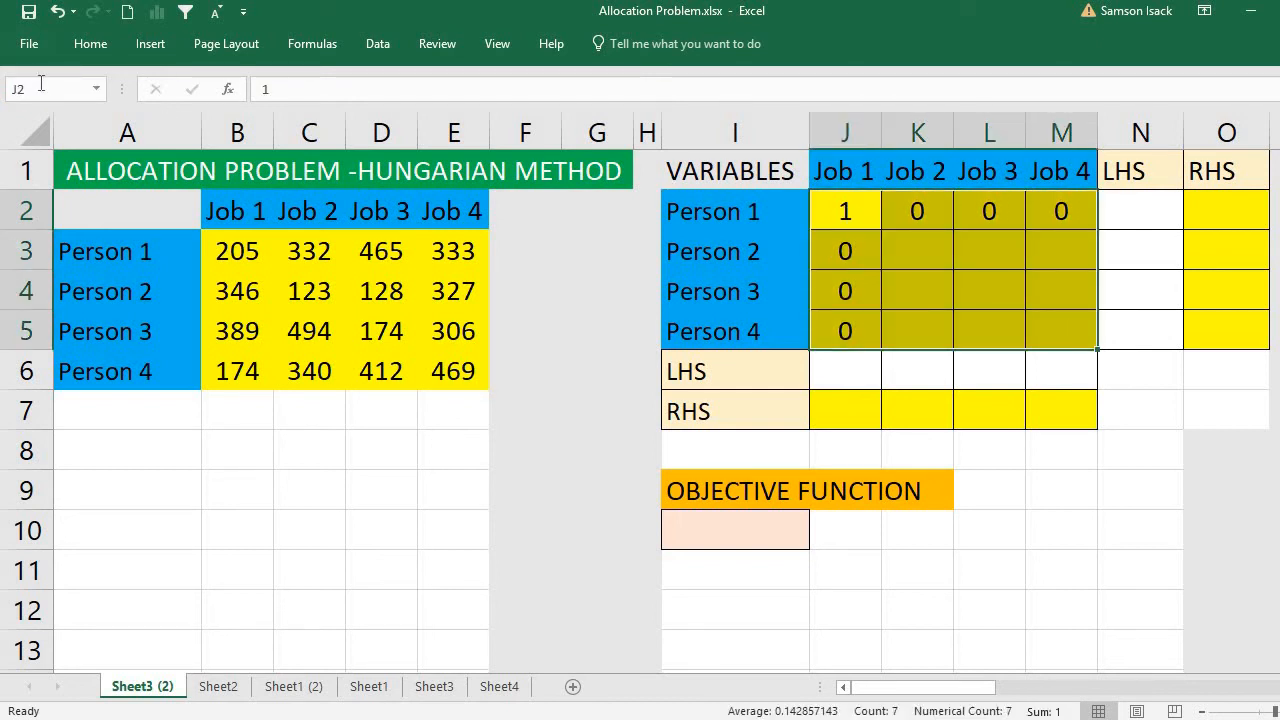
left_click(838, 220)
left_click_drag(838, 220, 1050, 325)
left_click(866, 212)
- Complete Person 2's row in the VARIABLES table with 1 for Job 2 and 0 for Jobs 3 and 4
left_click(917, 251)
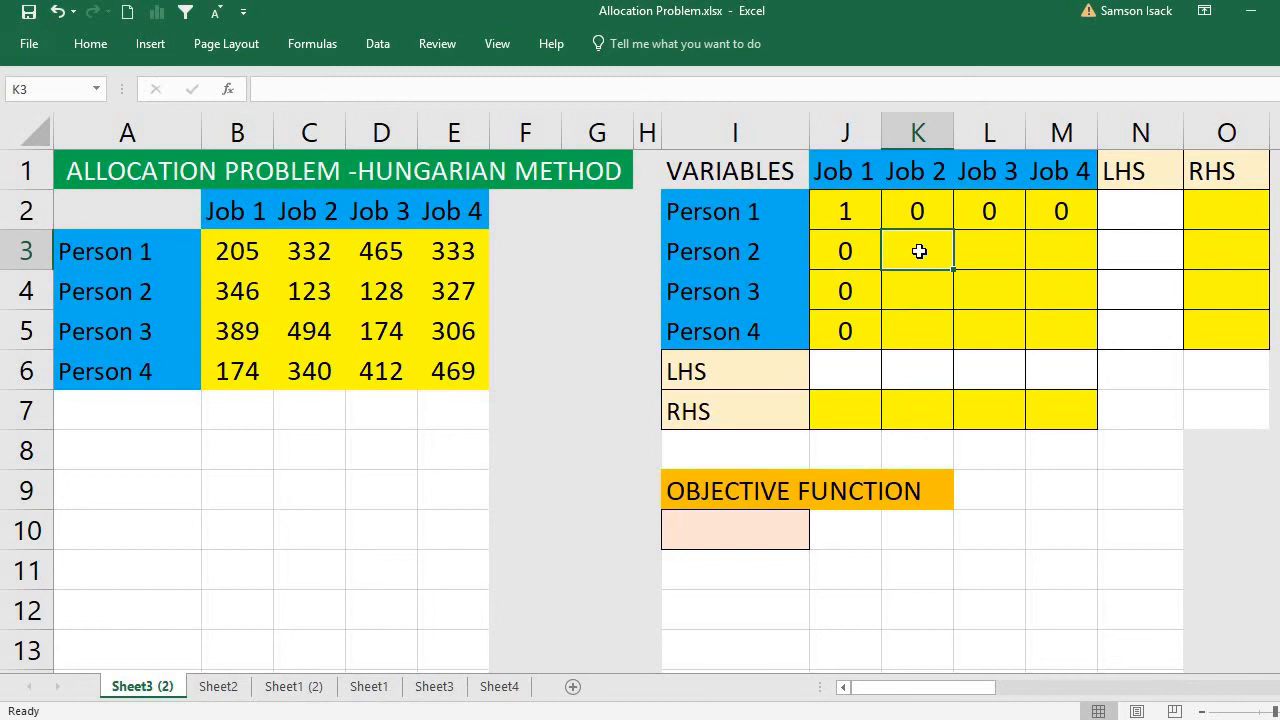
type("1")
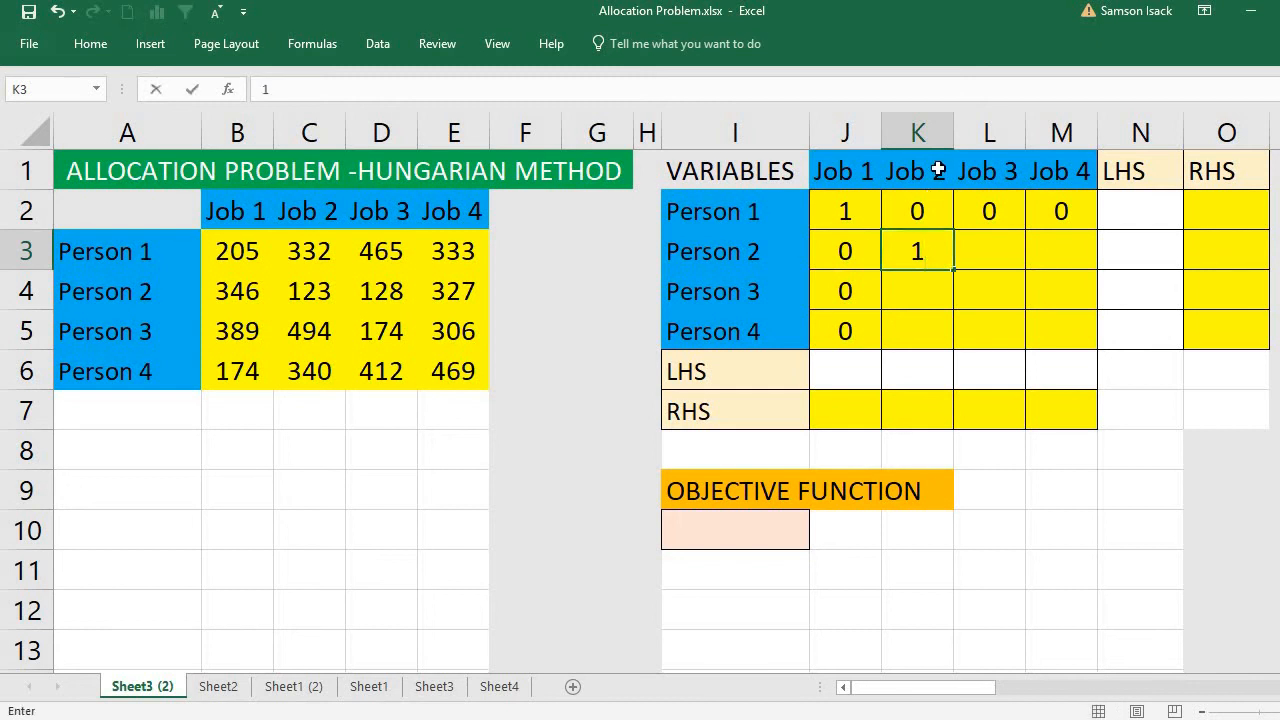
left_click(1022, 258)
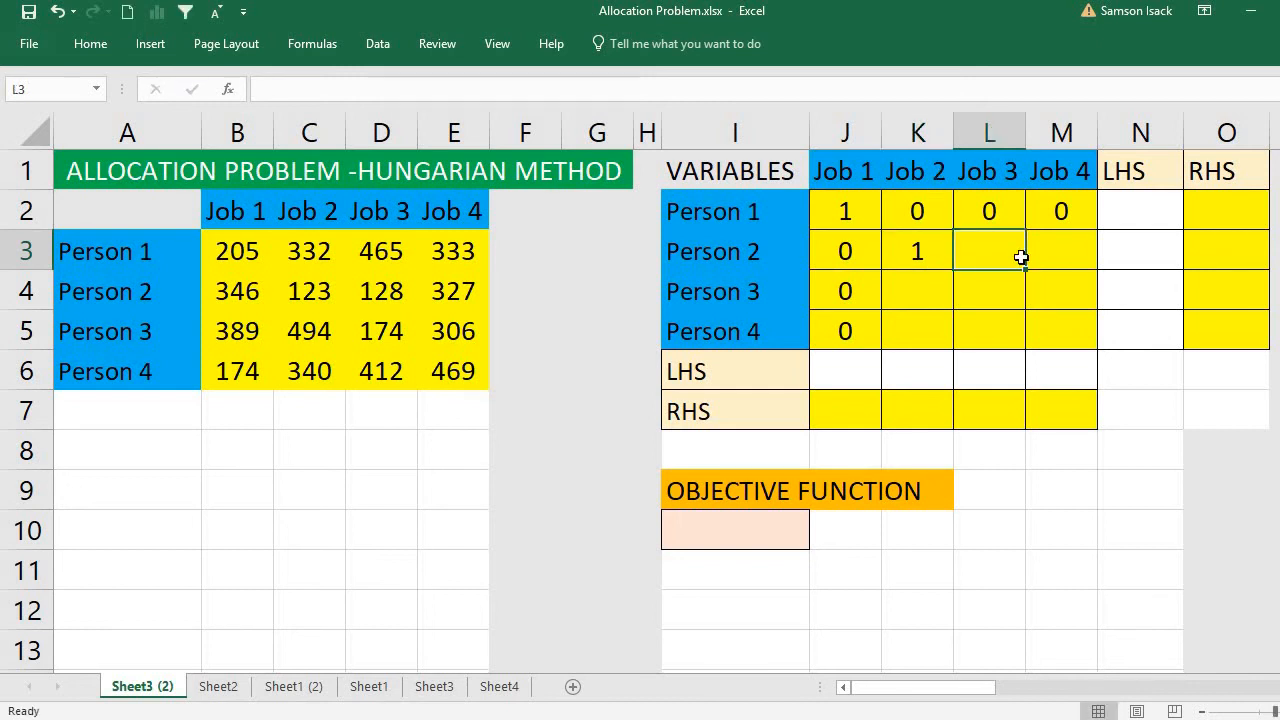
type("0")
left_click(1076, 256)
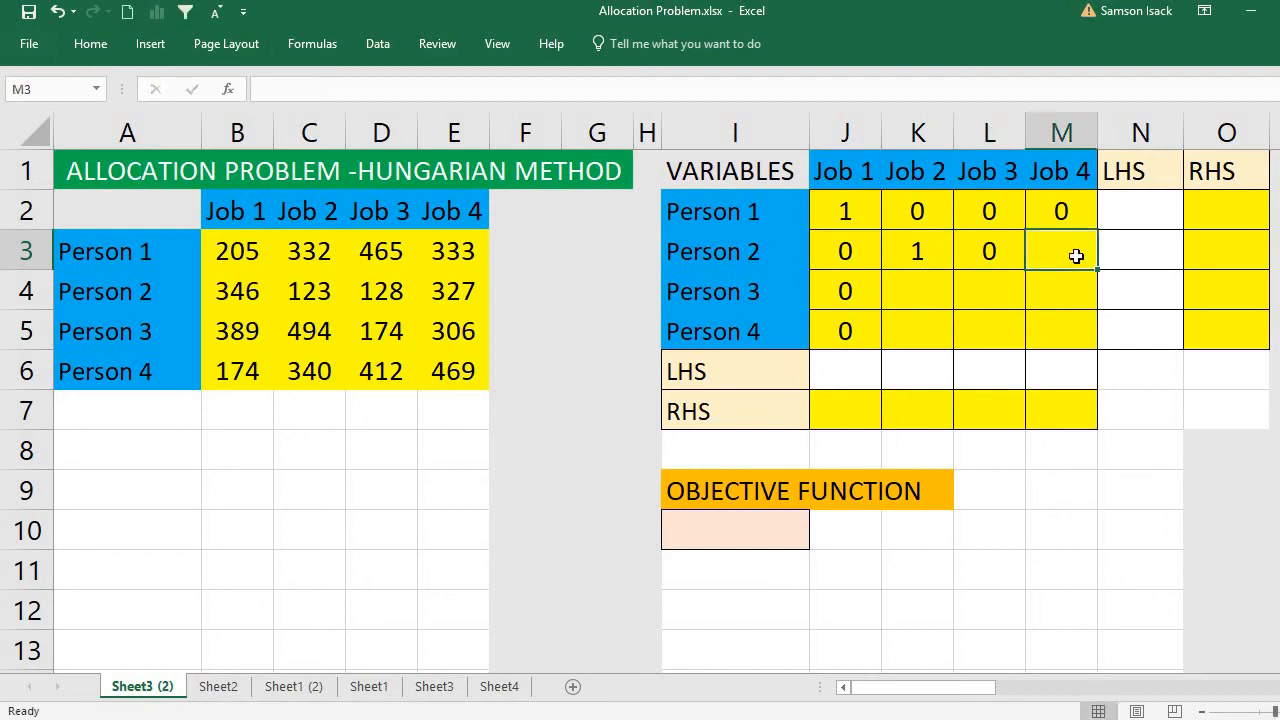
type("0")
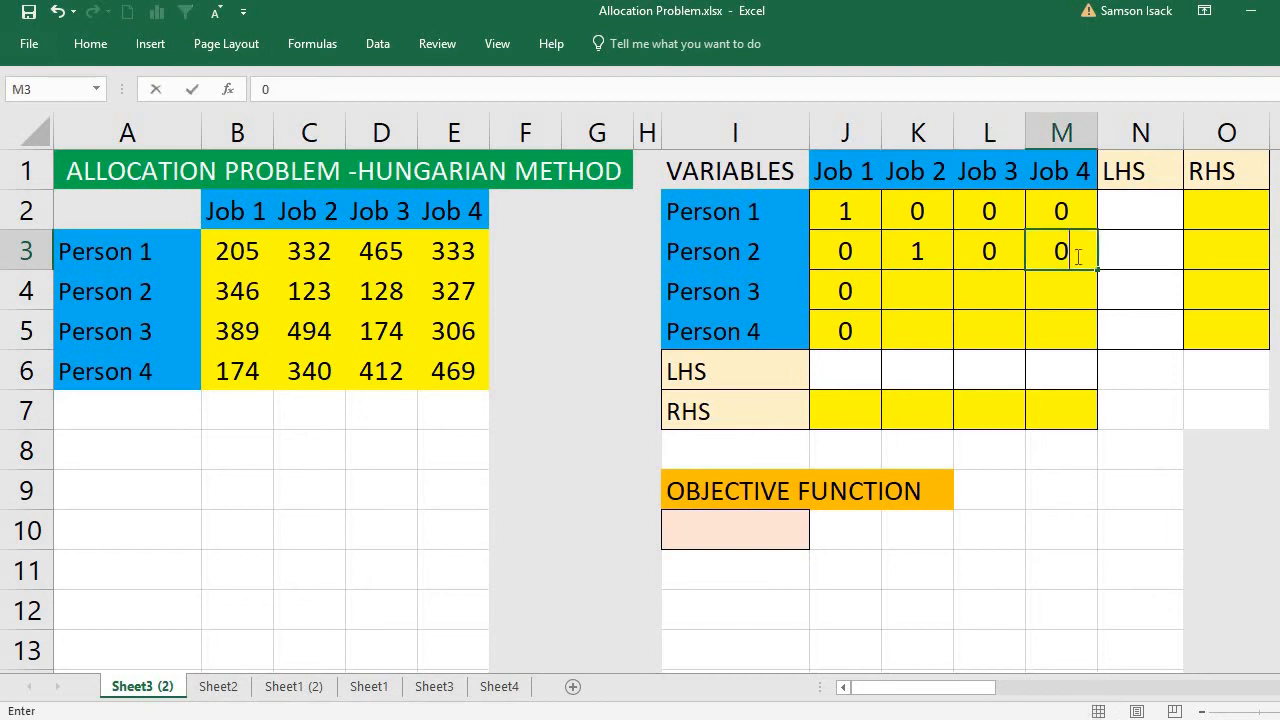
- Enter 0 under Job 2 for Person 3 and Person 4 in the VARIABLES table
left_click(926, 297)
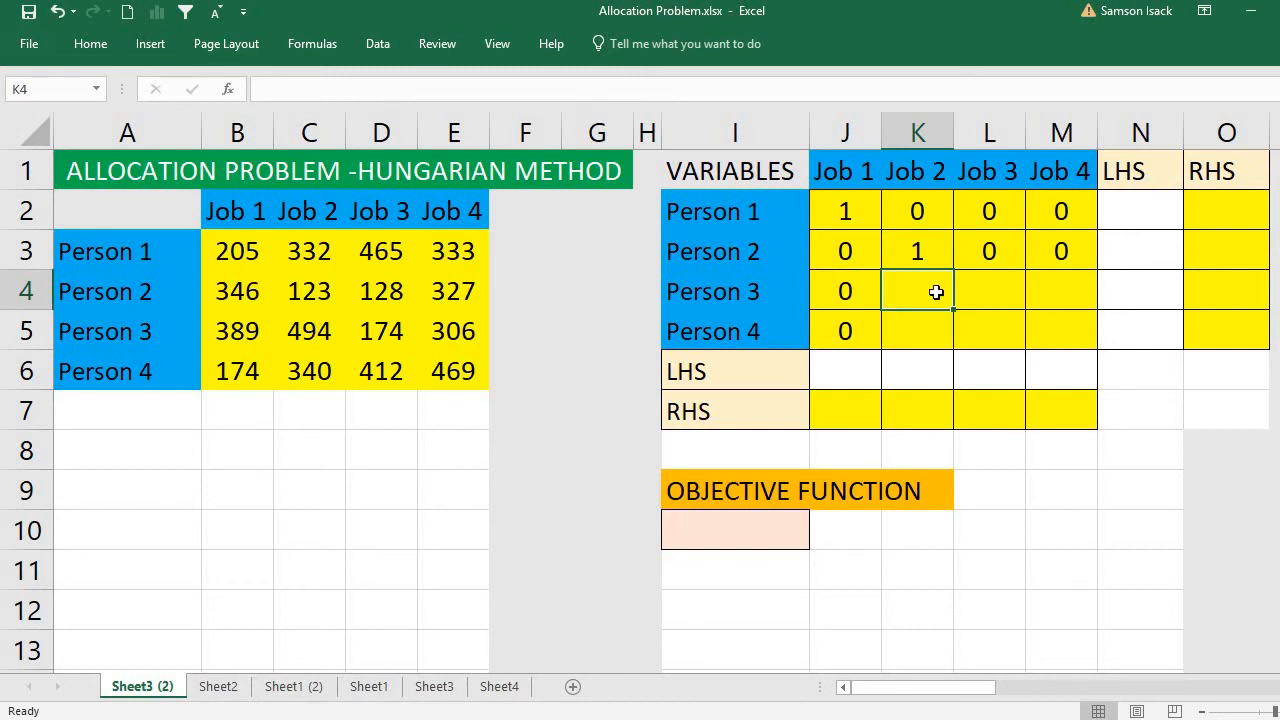
type("0")
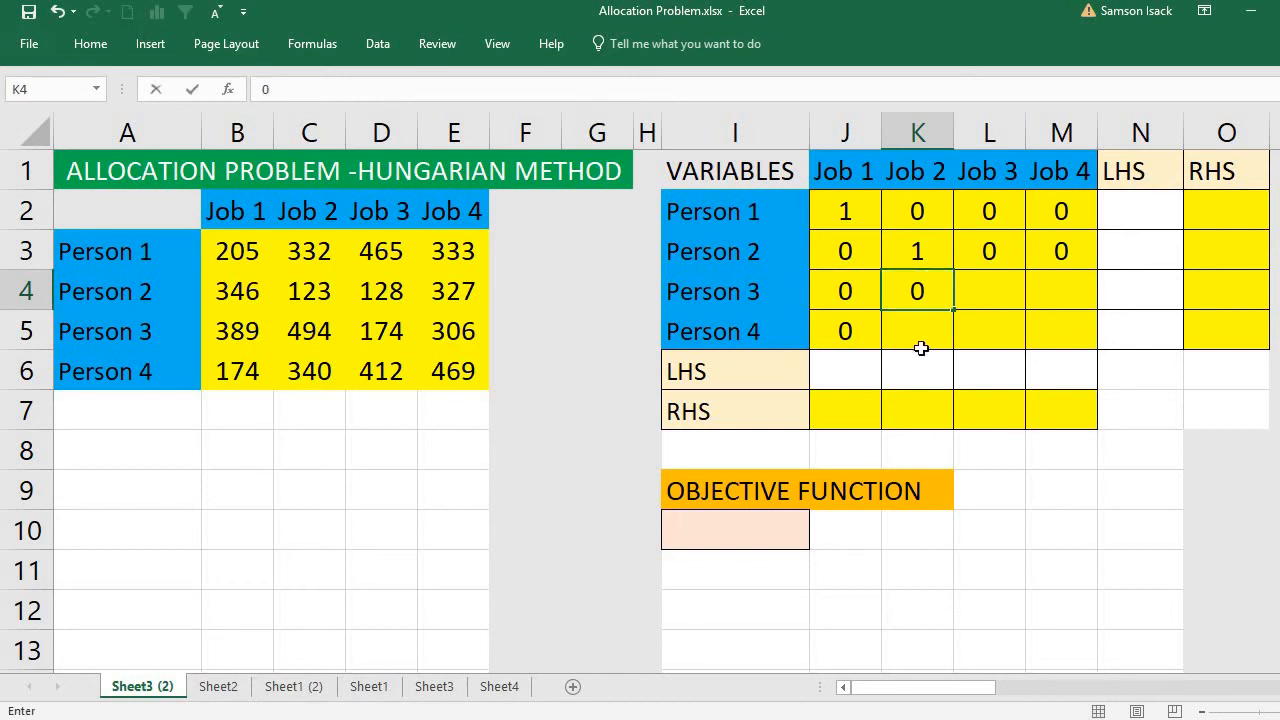
left_click(935, 325)
type("0")
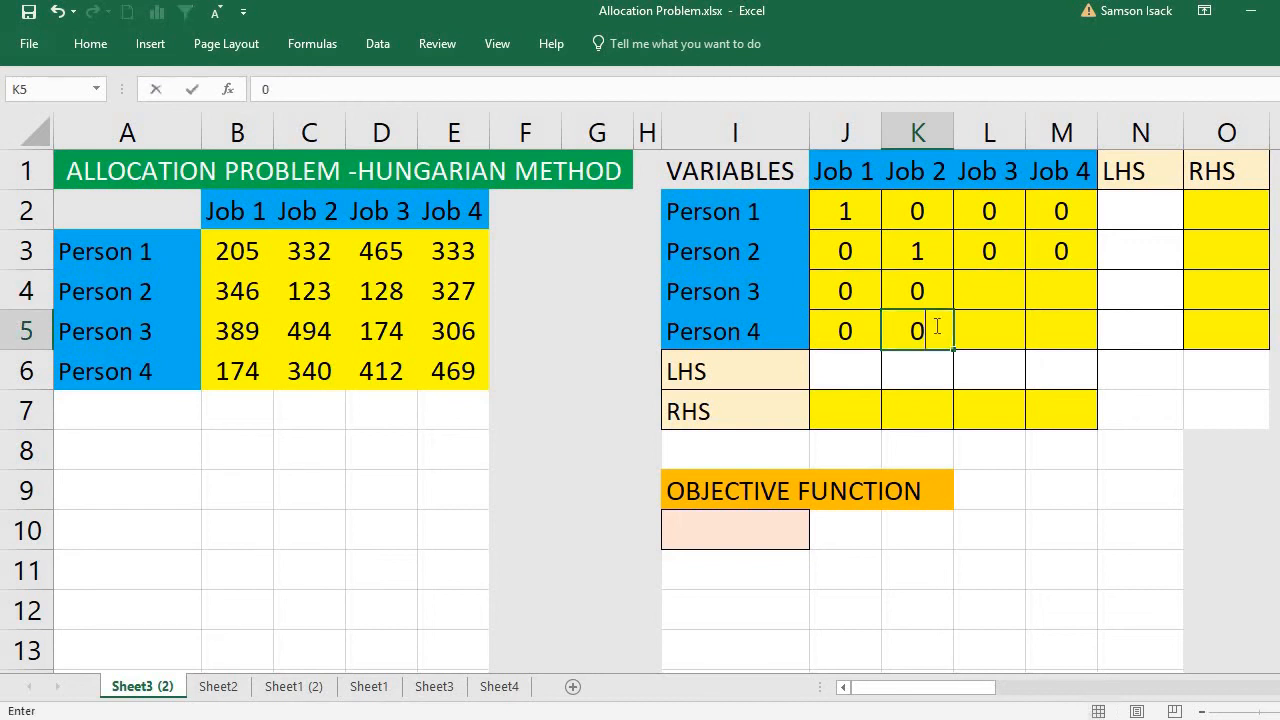
- Assign 1 to Person 3 for Job 3 and Person 4 for Job 4, with 0 in L5 and M4
left_click(985, 294)
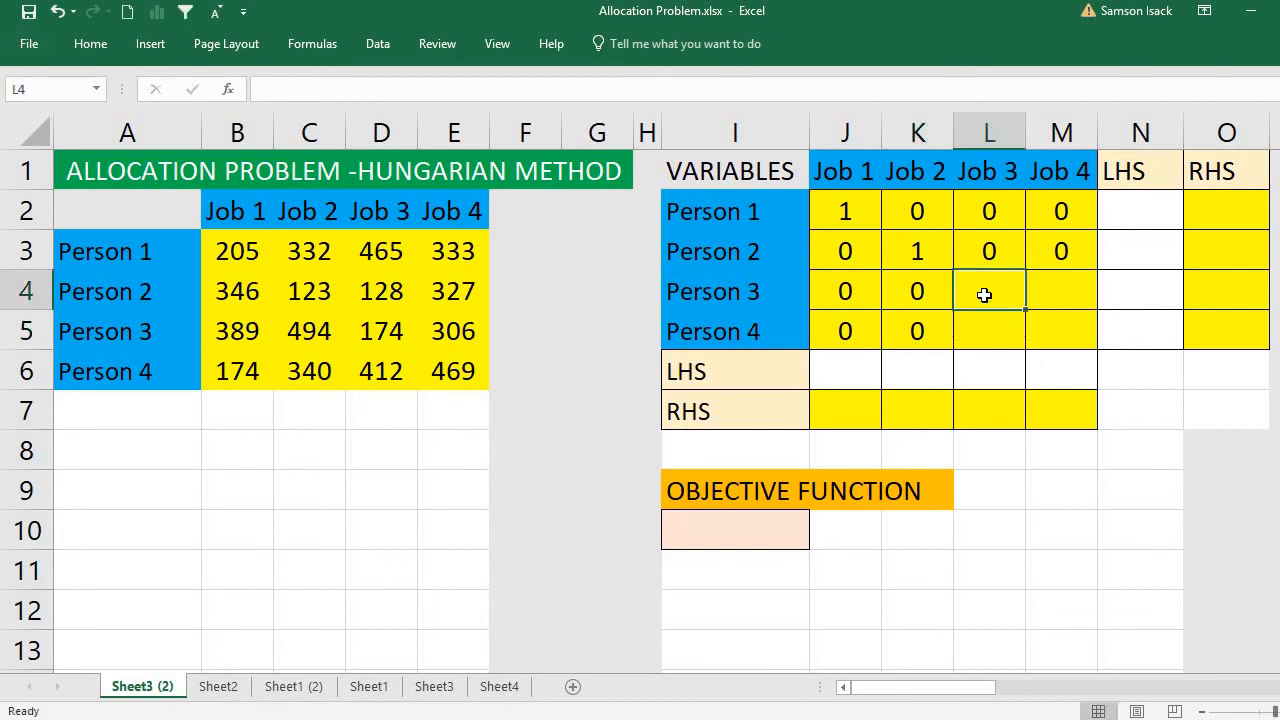
type("1")
left_click(1076, 326)
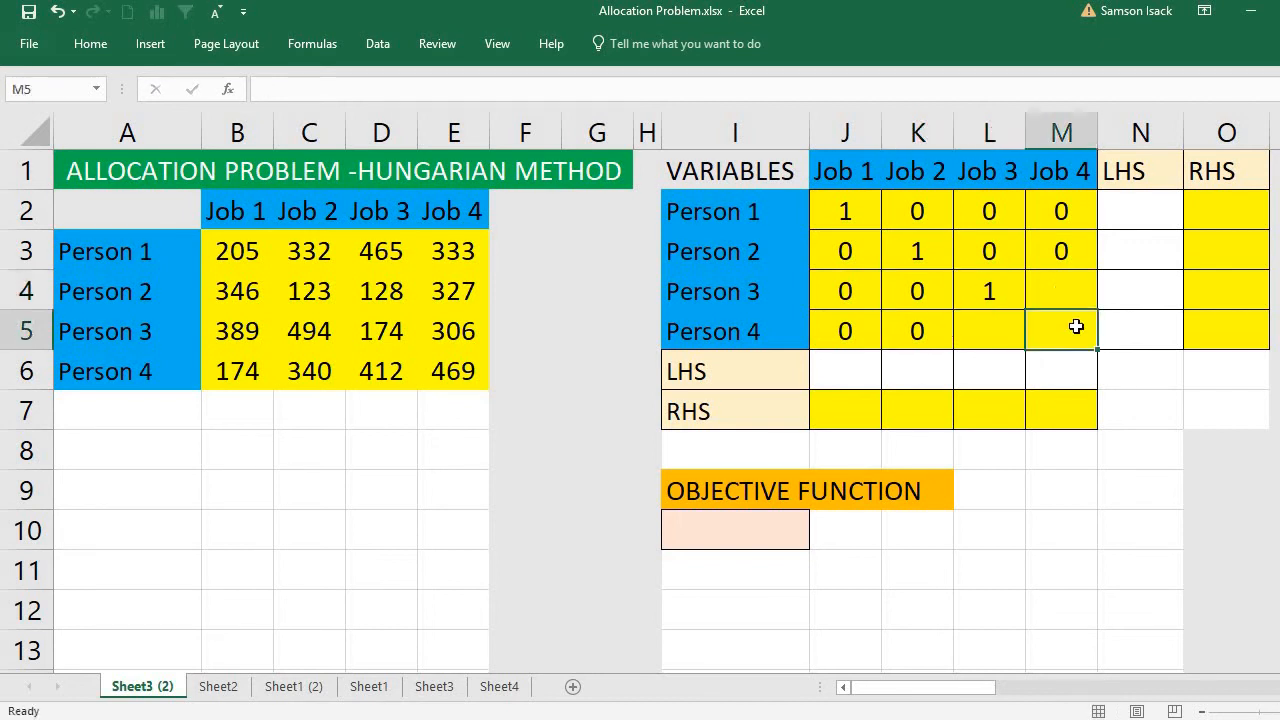
type("1")
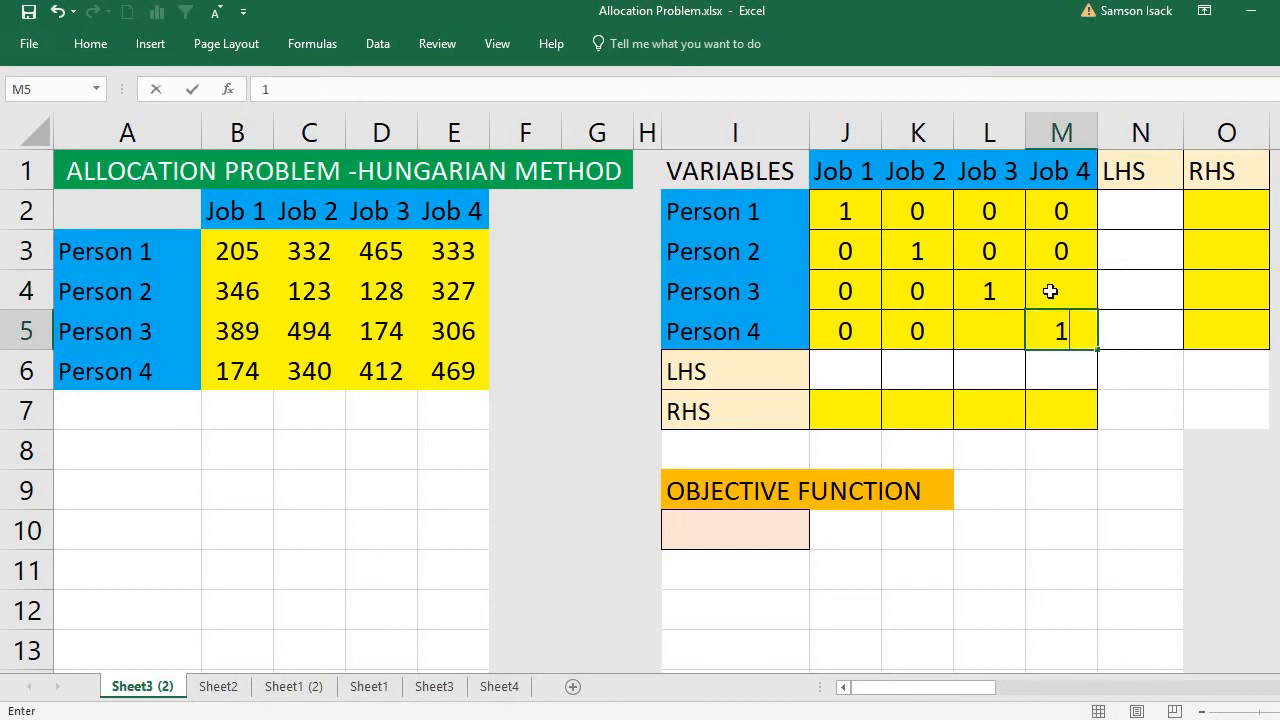
left_click(1060, 288)
type("0")
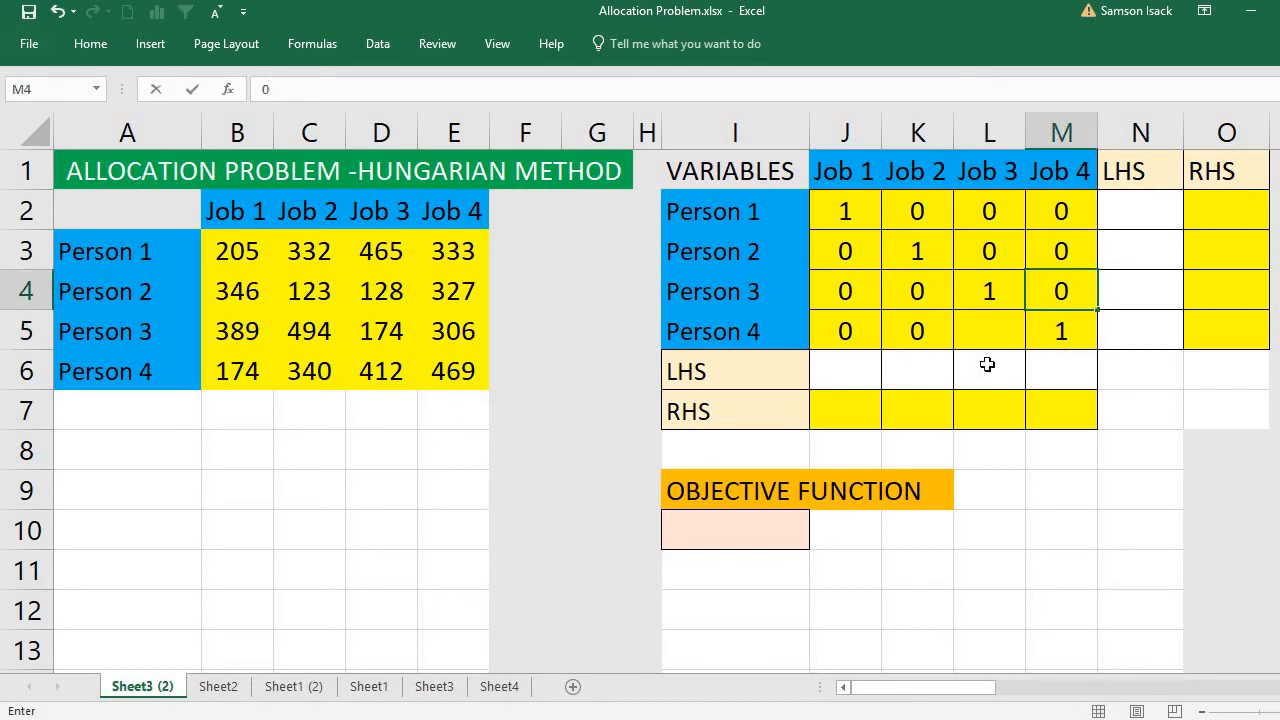
left_click(1006, 329)
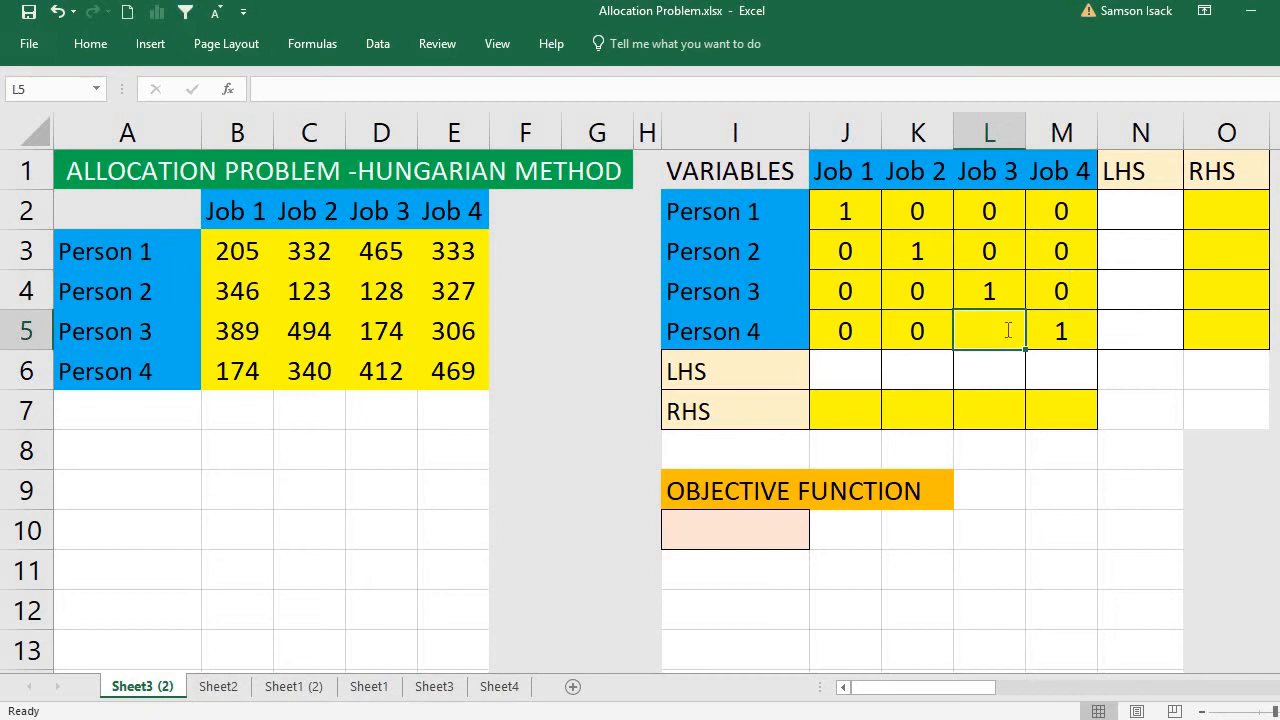
type("0")
- Review the filled assignment grid J2:M5 and Person 1's row J2:M2 across the four jobs
left_click_drag(843, 211, 1057, 333)
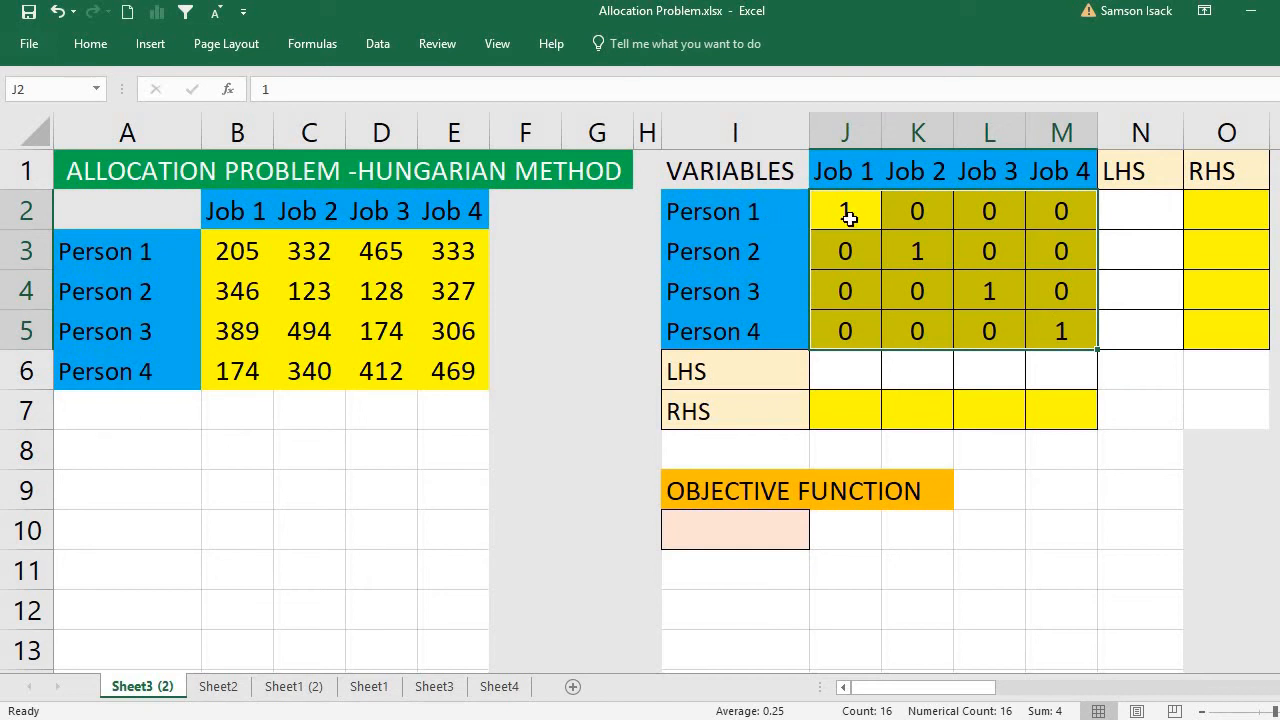
left_click(848, 216)
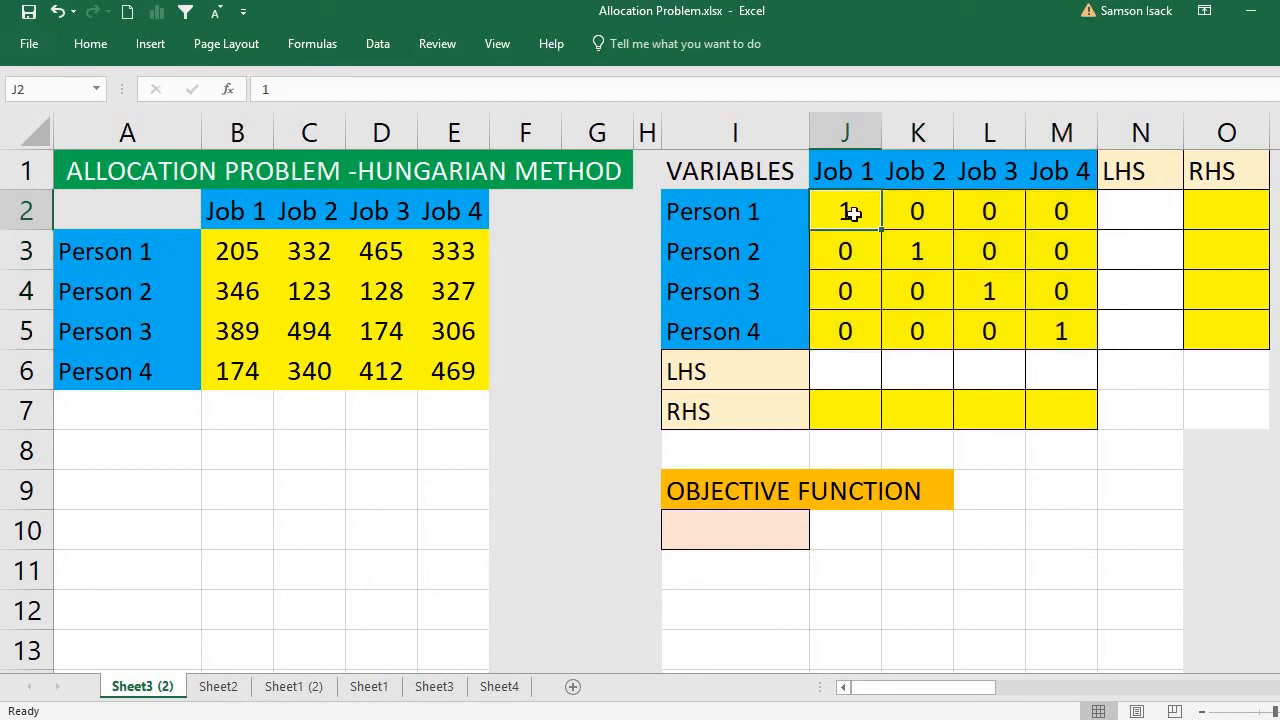
left_click(912, 210)
left_click(977, 212)
left_click(1057, 212)
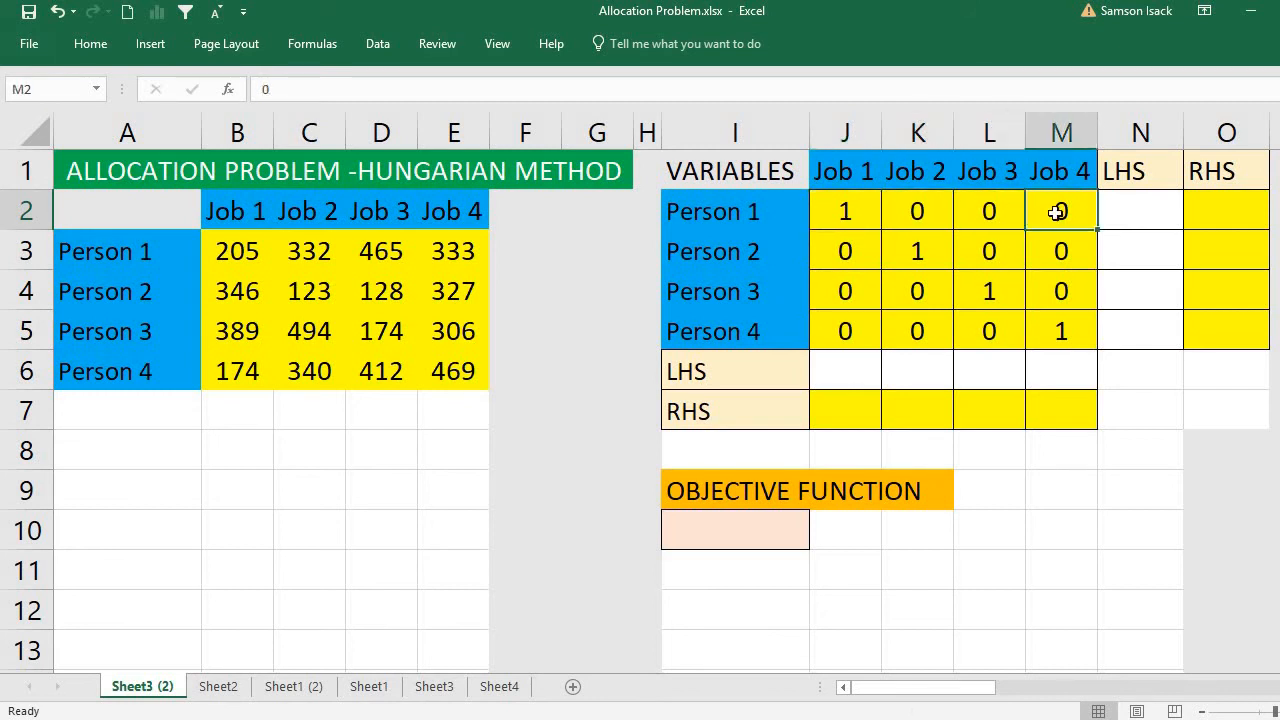
left_click(865, 222)
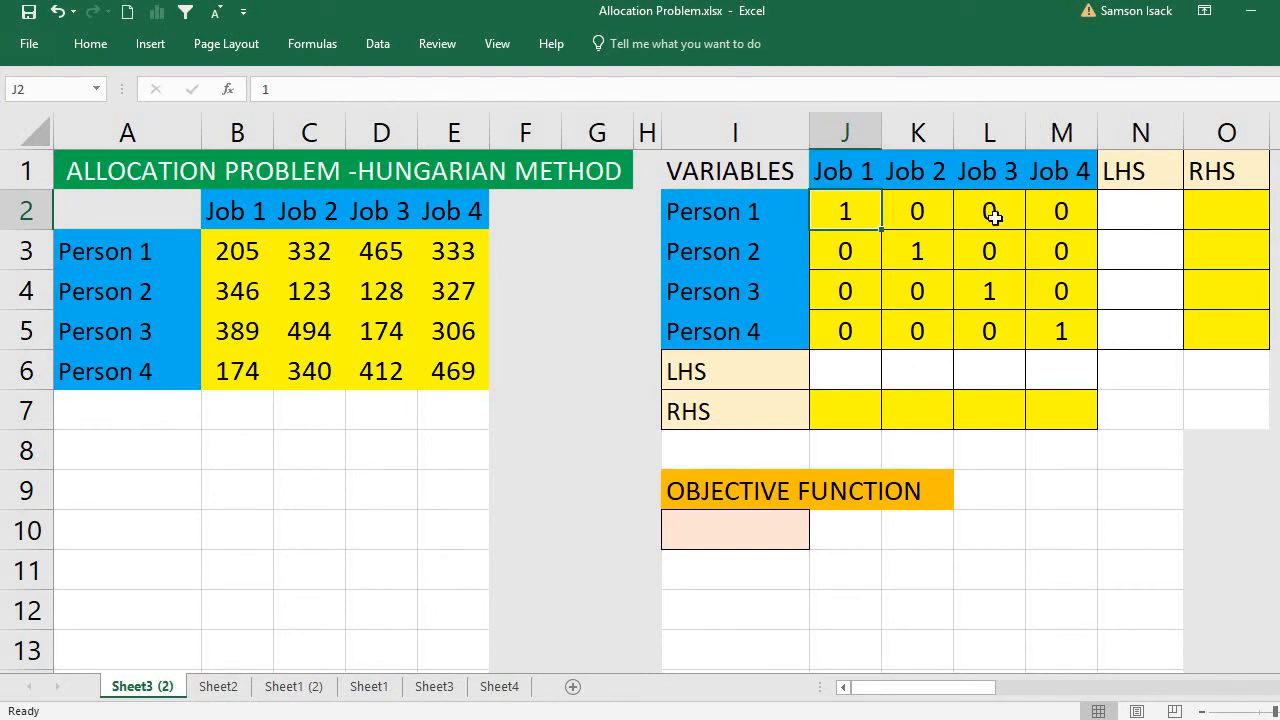
left_click(1054, 226, "shift")
mouse_move(1042, 311)
left_mouse_down()
mouse_move(1050, 323)
mouse_move(1024, 327)
left_mouse_up()
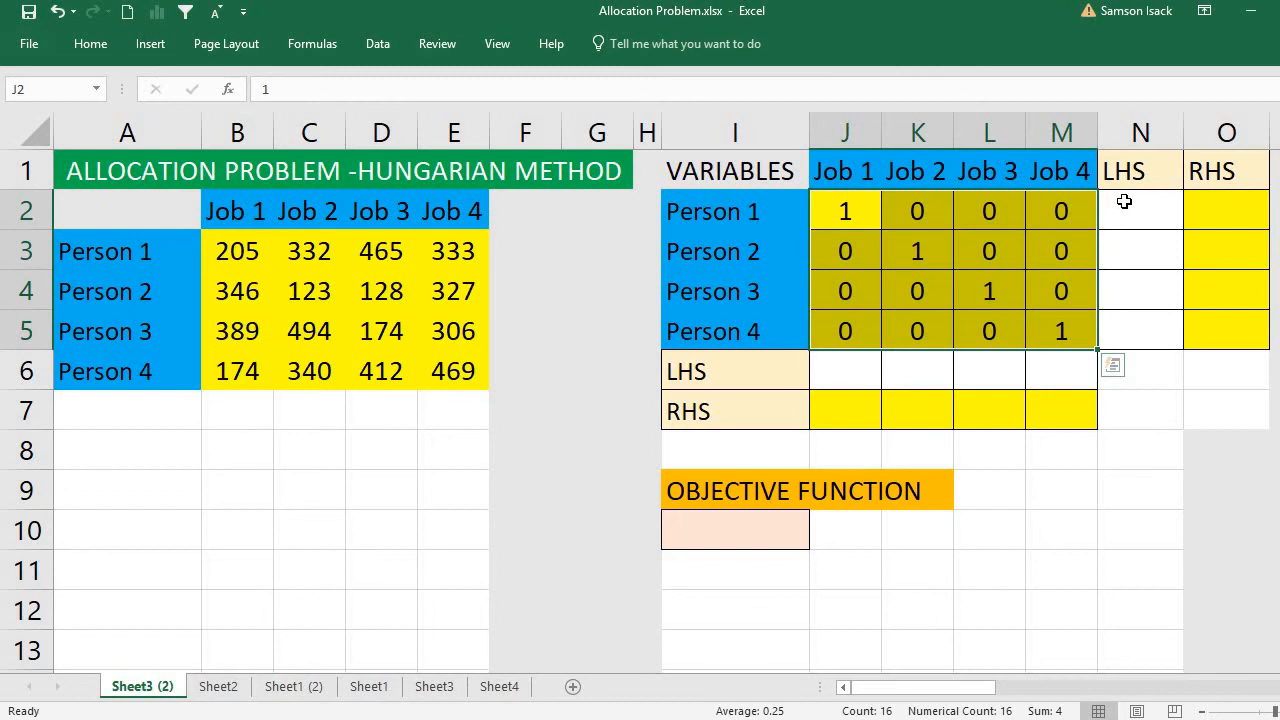
left_click(852, 215)
left_click_drag(852, 215, 1053, 321)
left_click(835, 216)
left_click_drag(846, 218, 1057, 206)
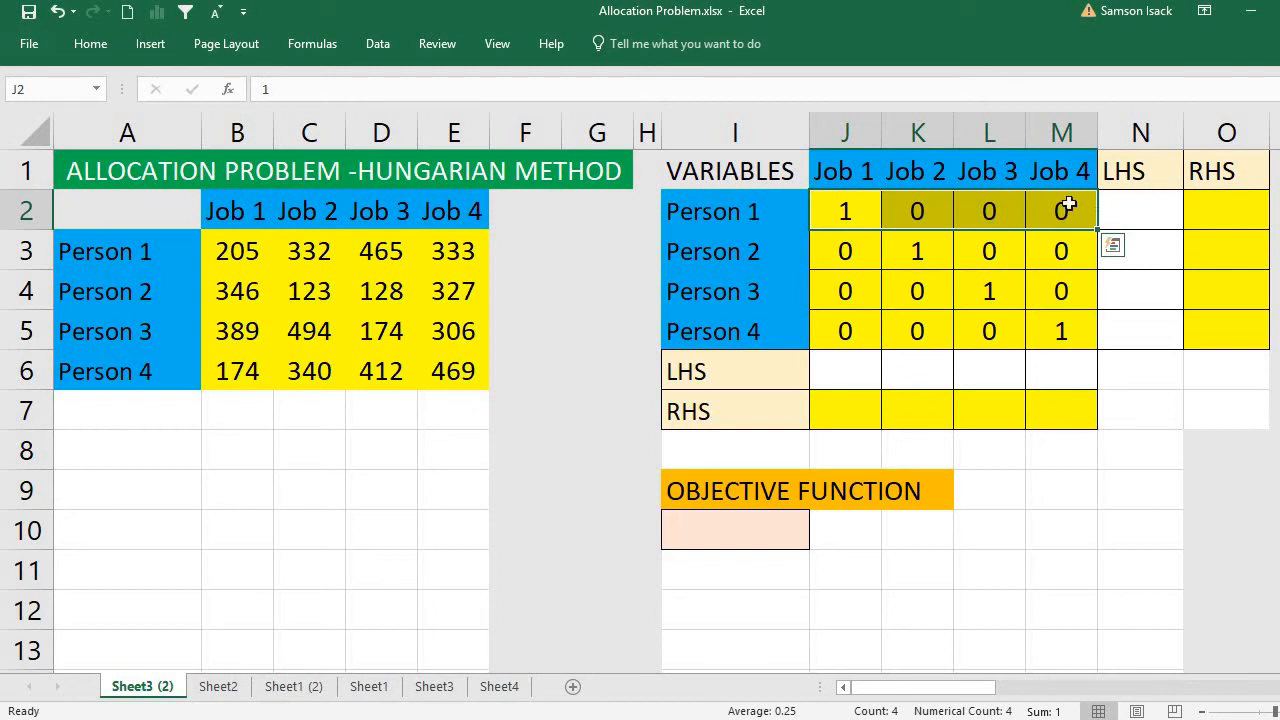
left_click_drag(848, 206, 1053, 219)
- Enter the formula =SUM(J2:M2) in N2 as the LHS of Person 1's constraint
left_click(1140, 210)
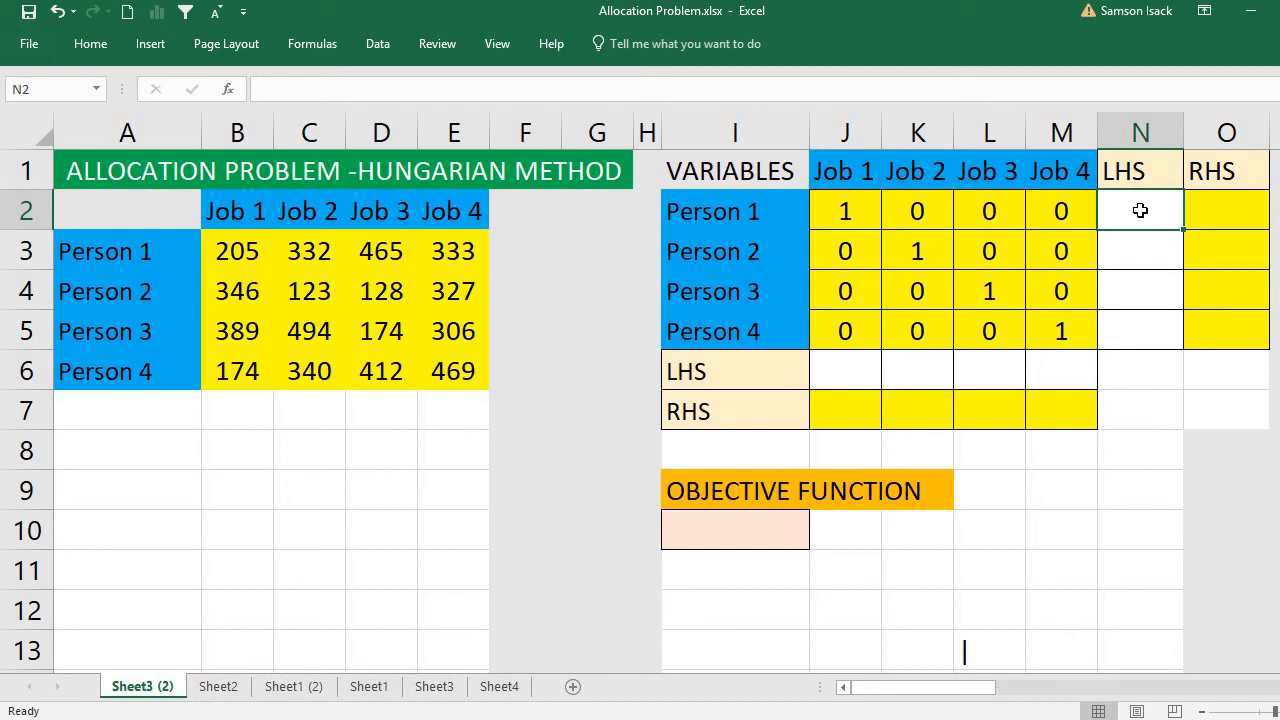
left_click(848, 216)
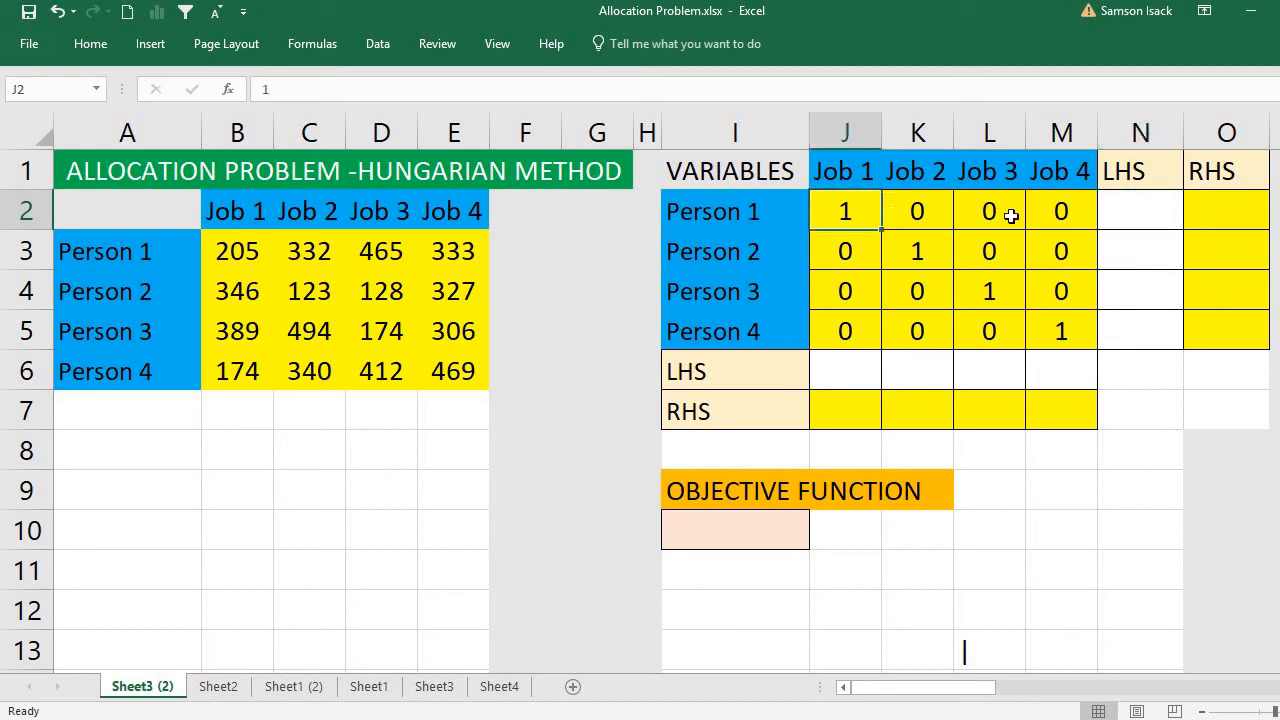
left_click_drag(1011, 216, 1063, 211)
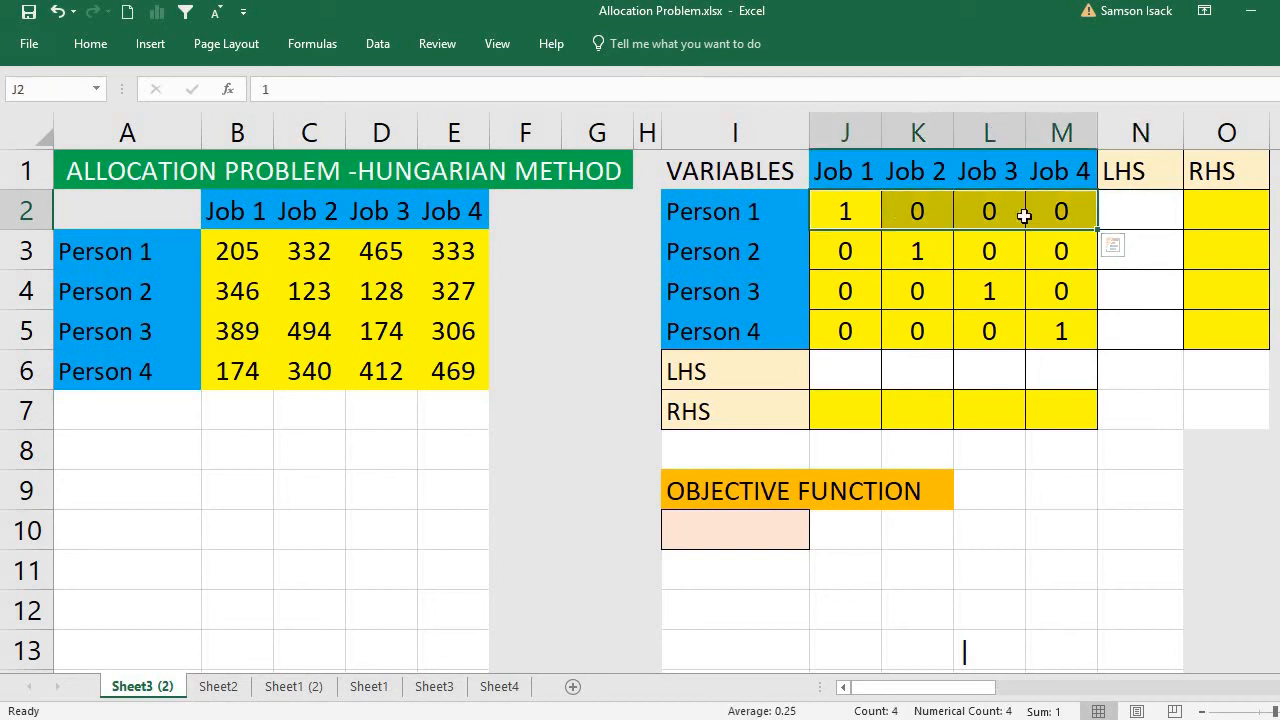
left_click(1115, 213)
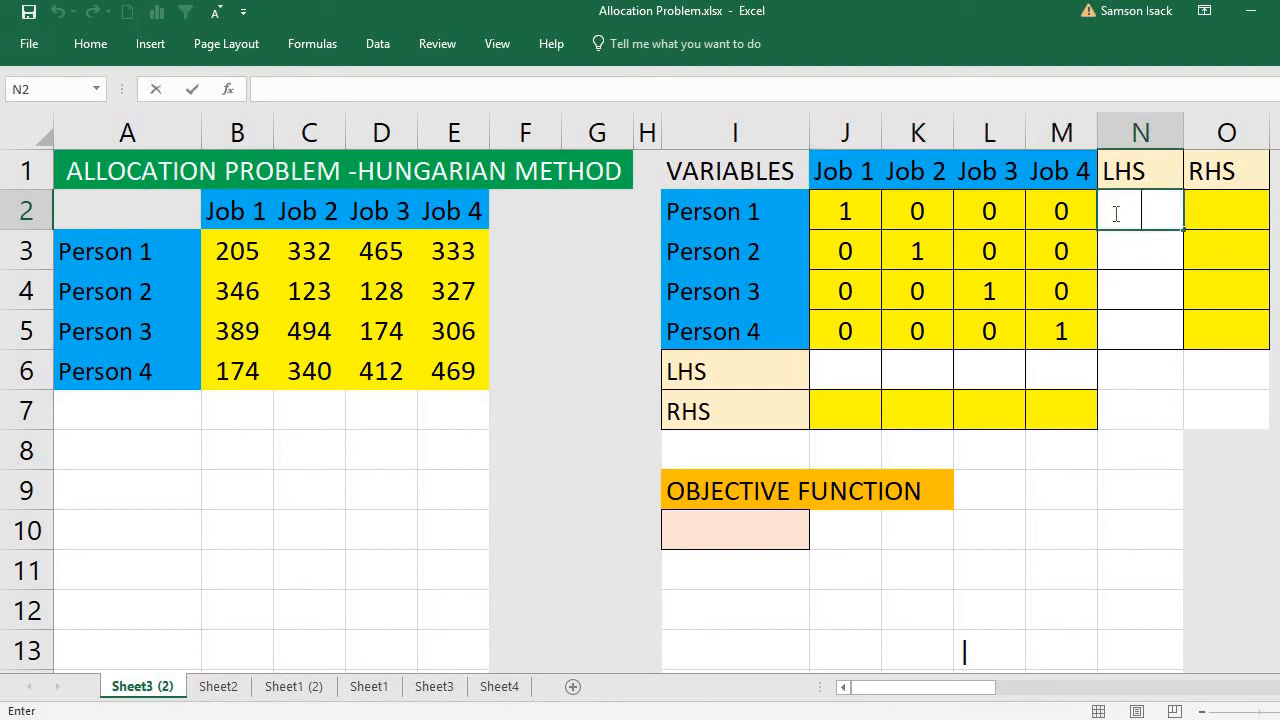
type("=")
type("SUM")
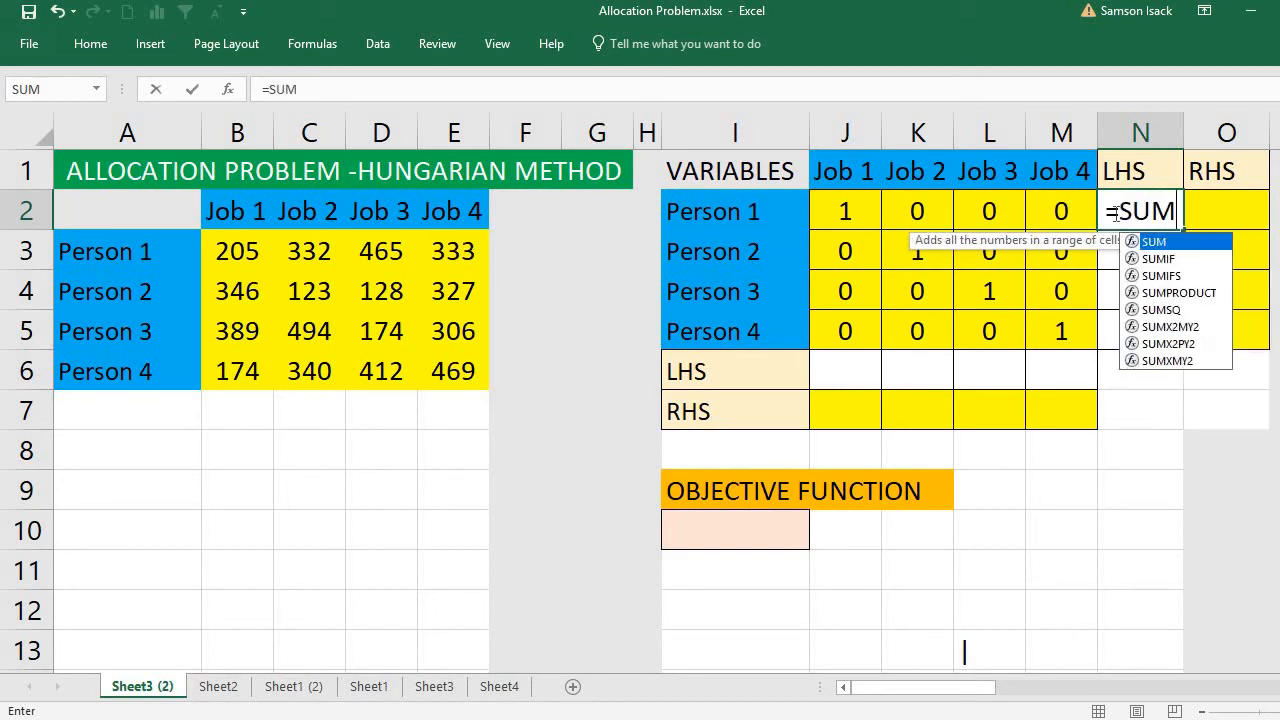
type("(")
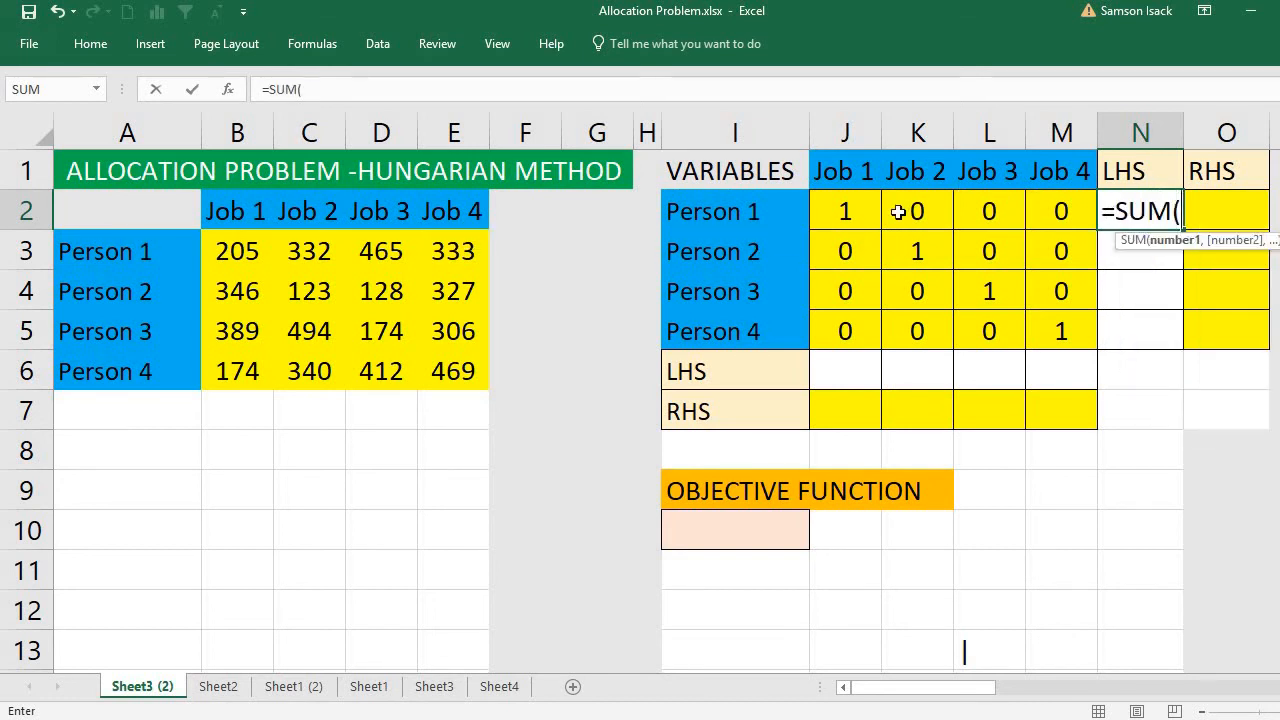
left_click_drag(862, 213, 1060, 212)
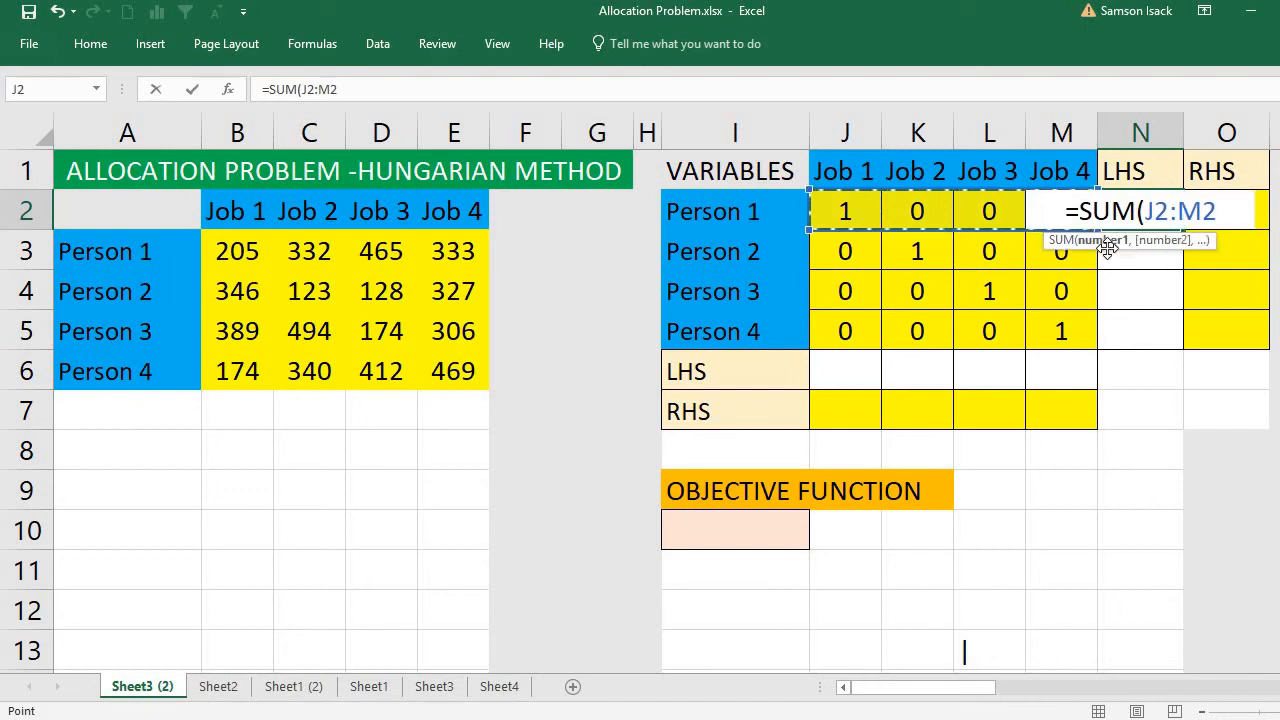
type(")")
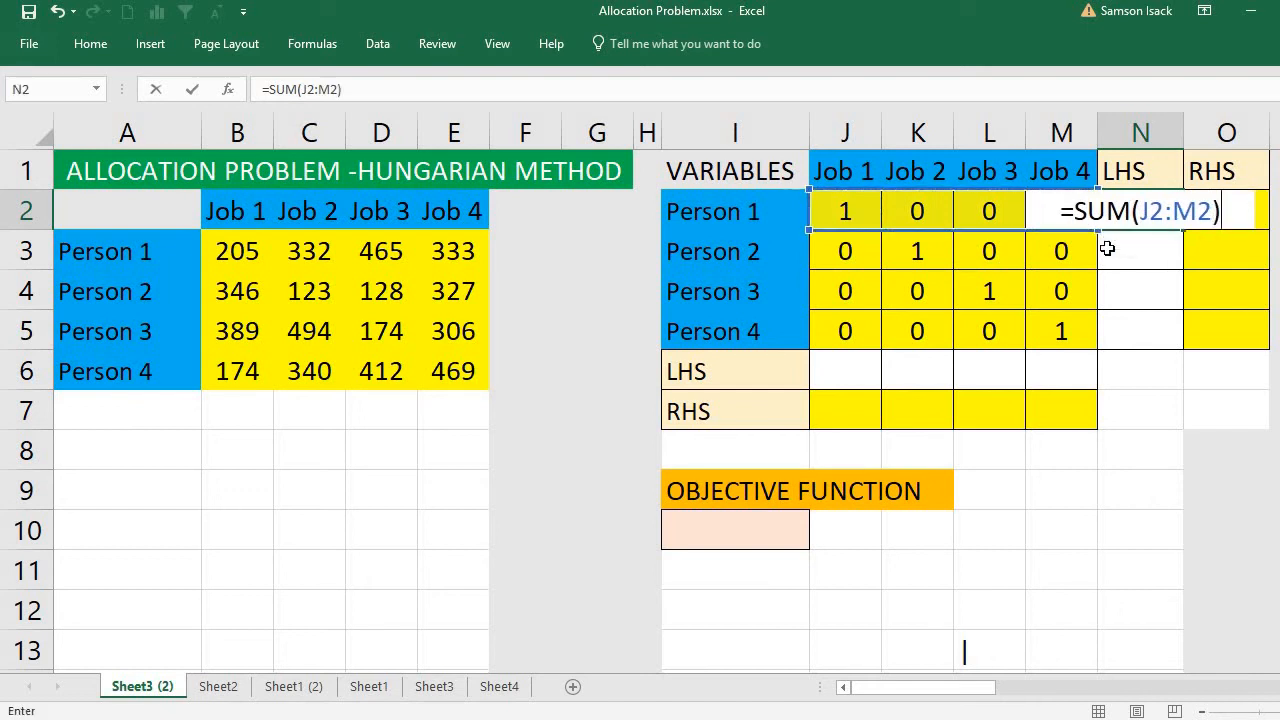
key("Return")
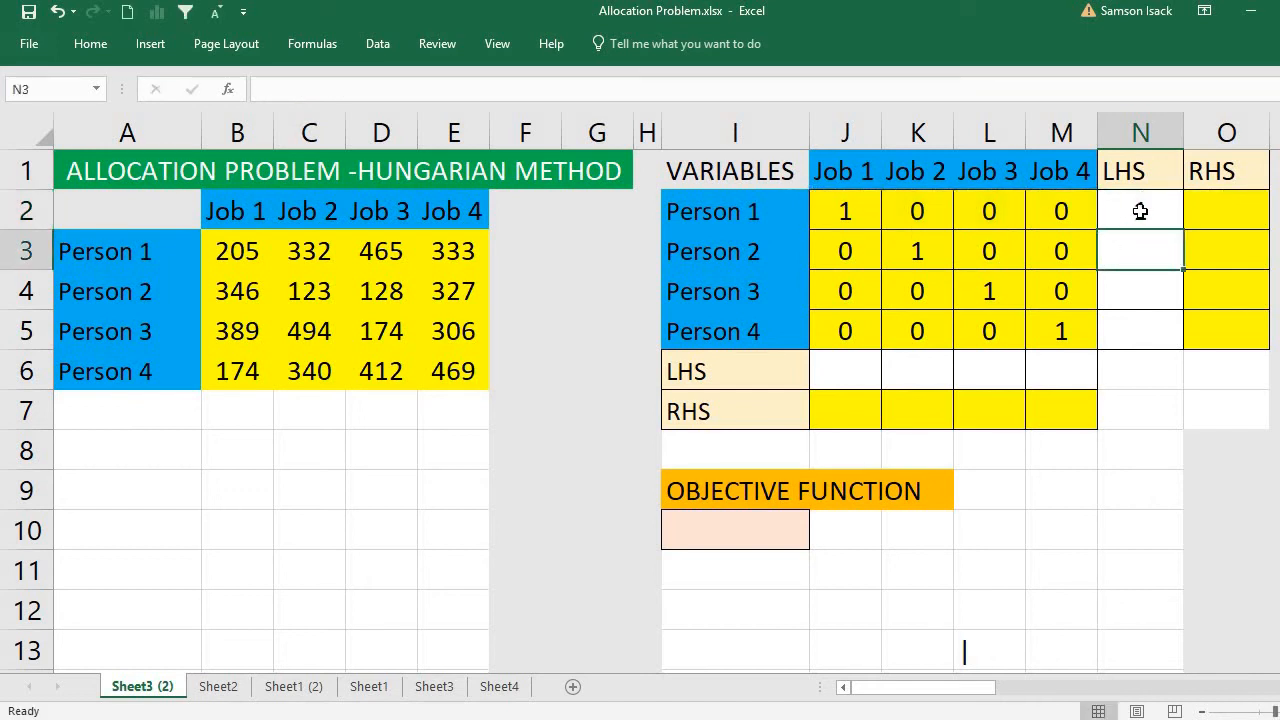
- Enter 1 in O2 as the RHS of Person 1's constraint
left_click(1140, 212)
left_click(1195, 205)
left_click(1146, 214)
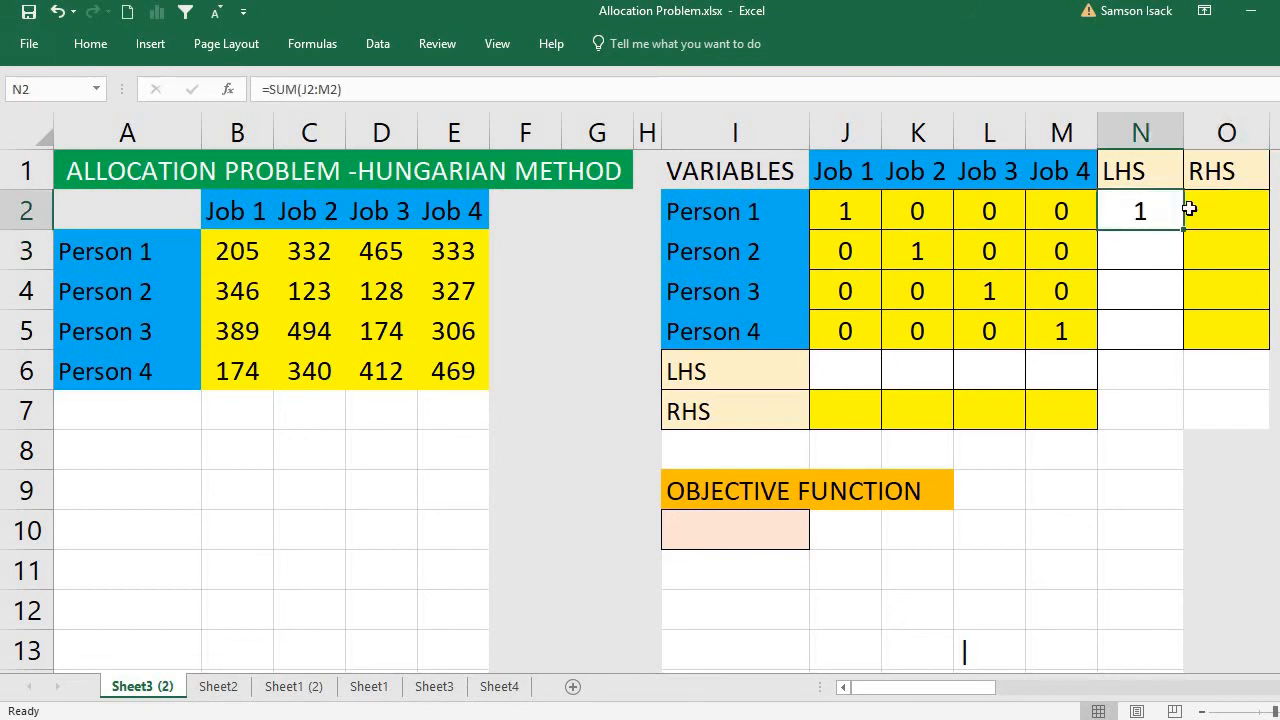
left_click(1242, 207)
type("1")
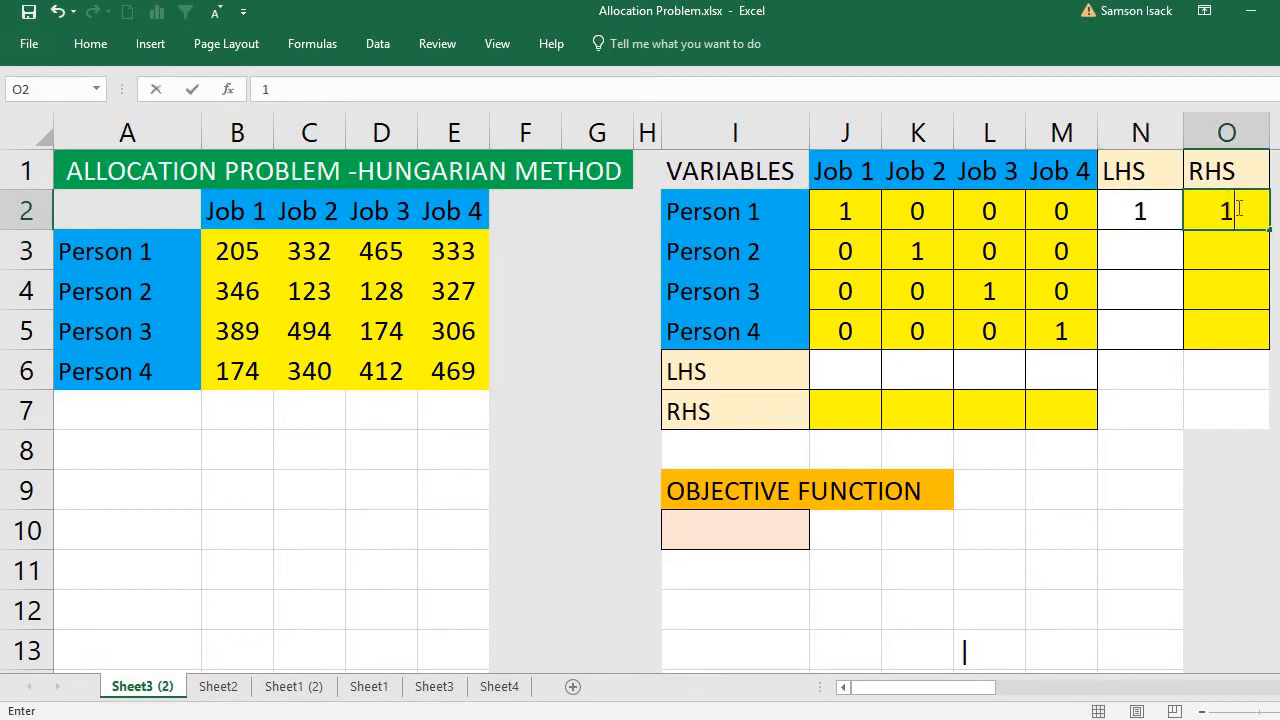
left_click(1102, 212)
left_click_drag(851, 208, 1067, 208)
left_click(1140, 212)
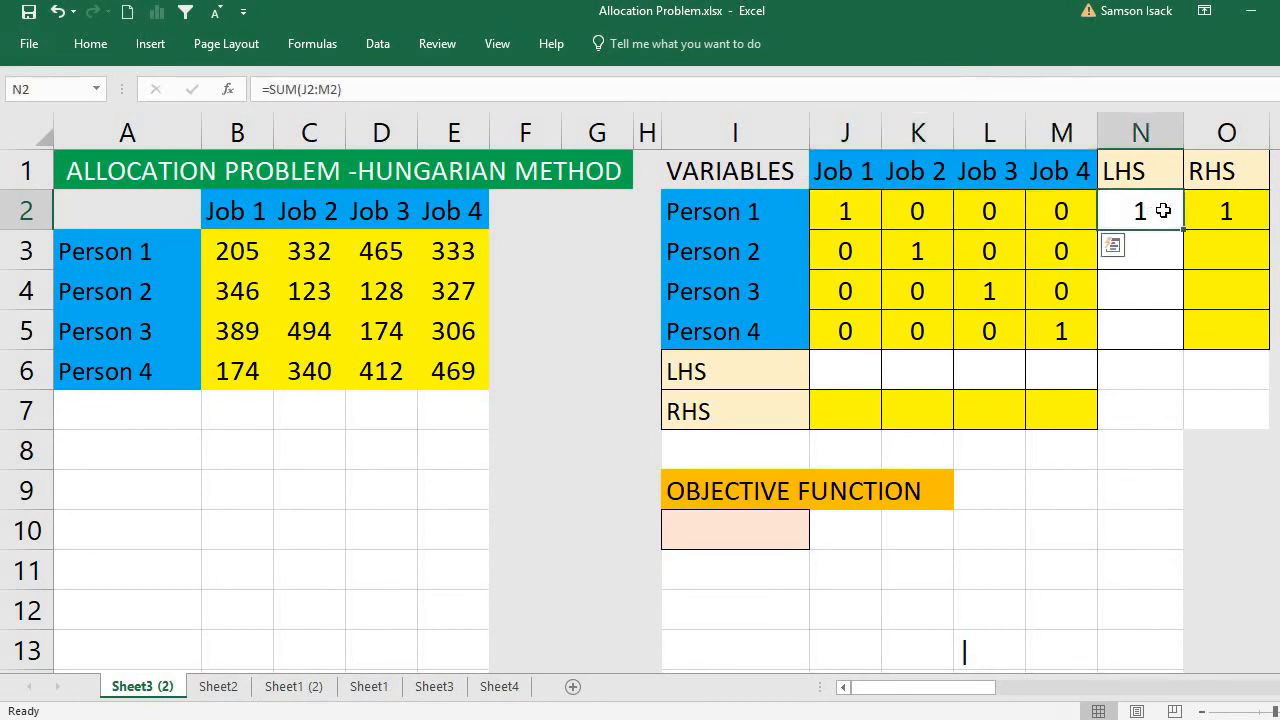
left_click(1215, 218)
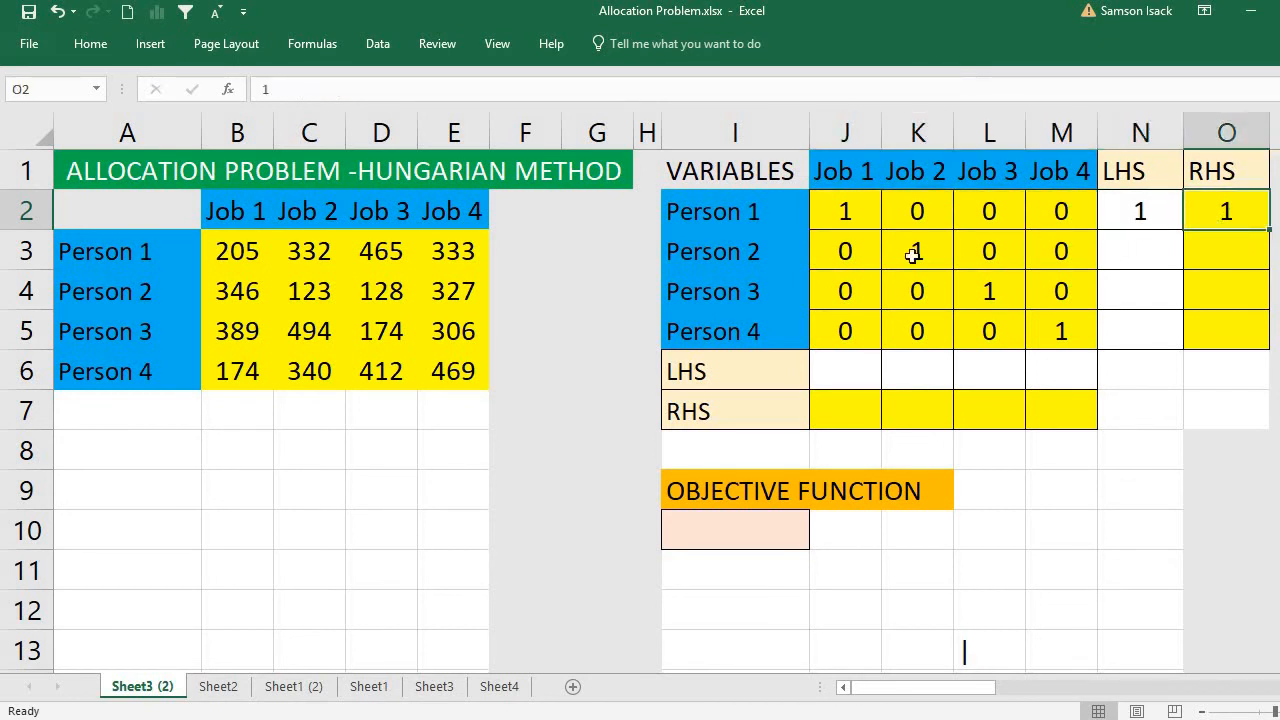
- Copy the LHS formula from N2 to N3 for Person 2 and enter 1 in O3 as its RHS
left_click(1145, 220)
left_click(1150, 252)
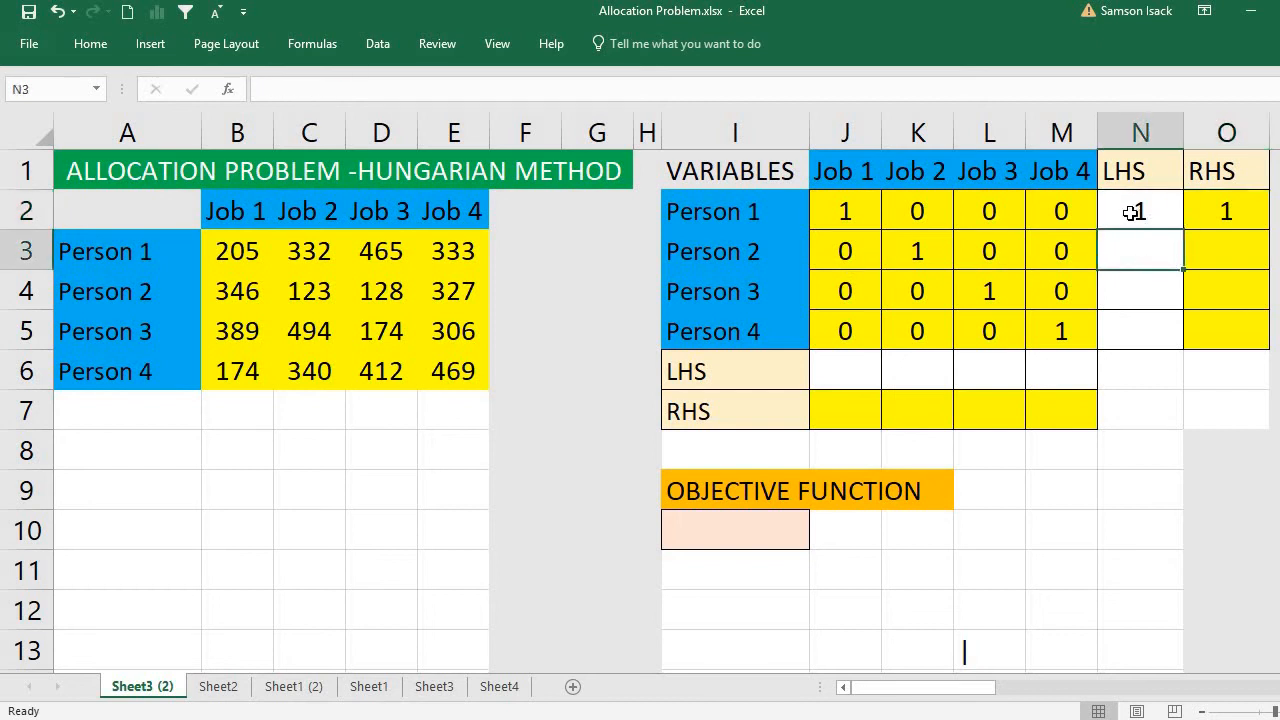
left_click(1137, 210)
left_click_drag(1180, 234, 1183, 273)
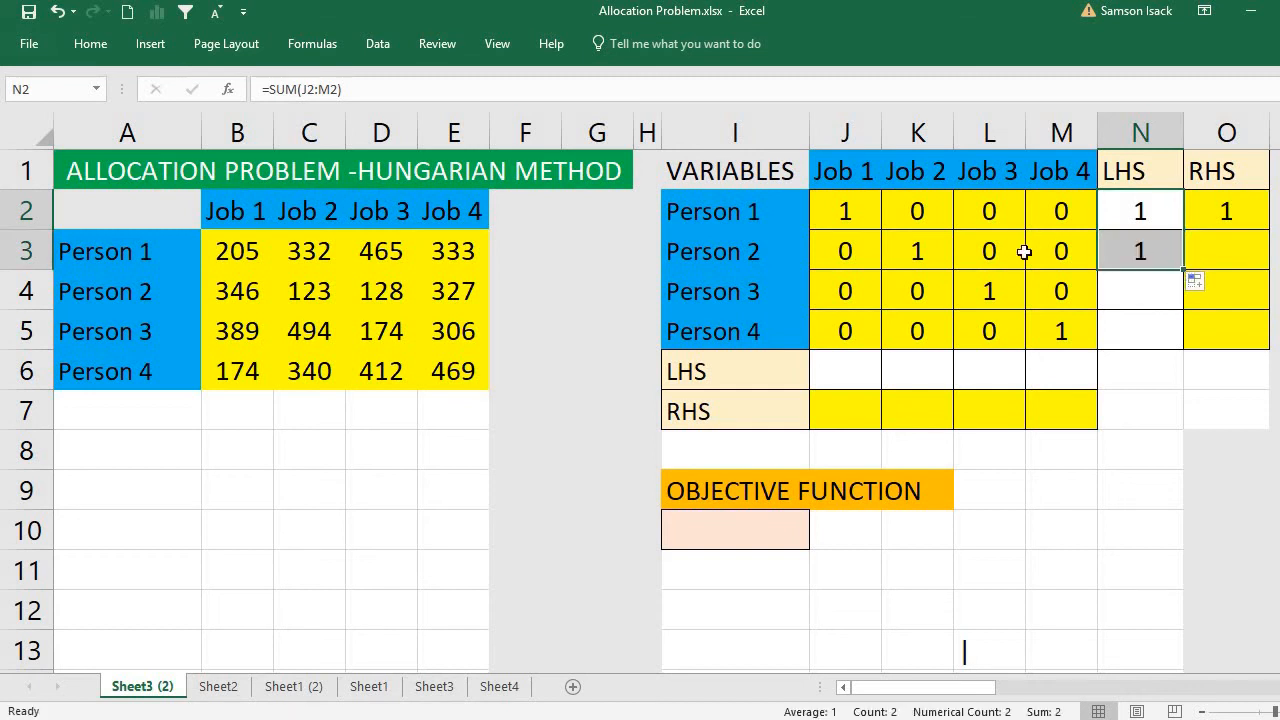
left_click(1143, 256)
double_click(1143, 254)
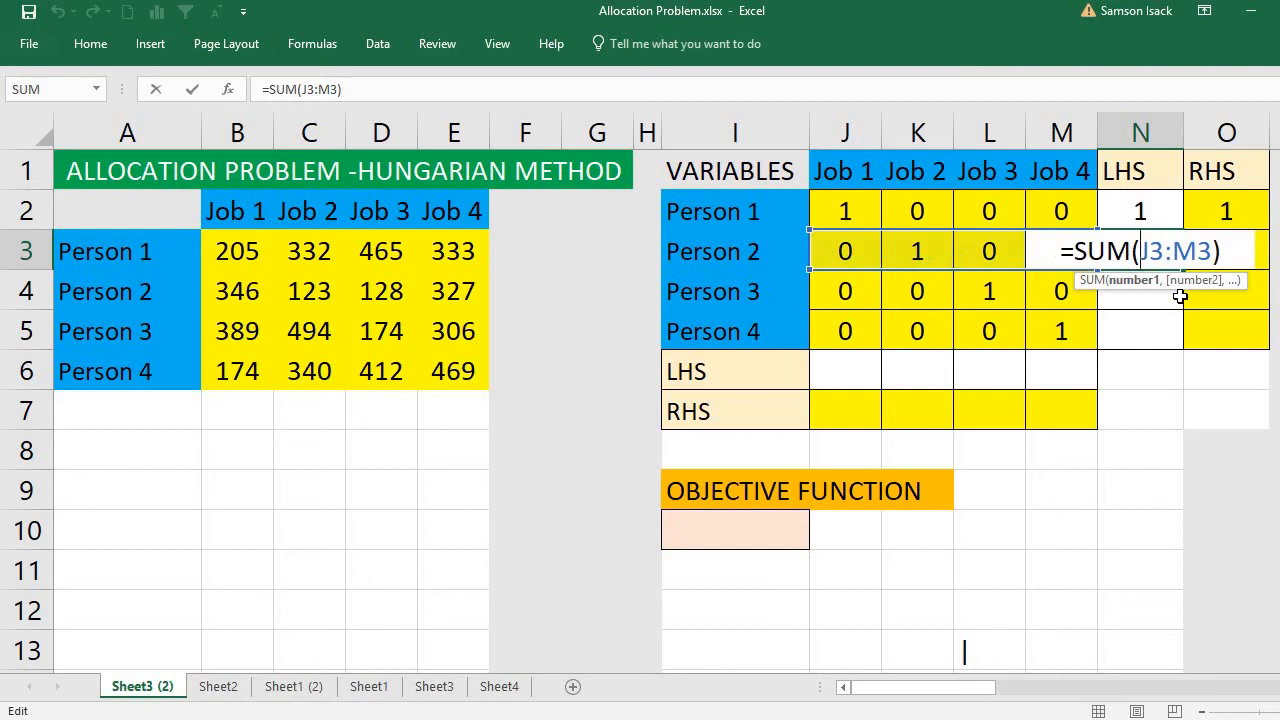
key("Return")
left_click(1203, 250)
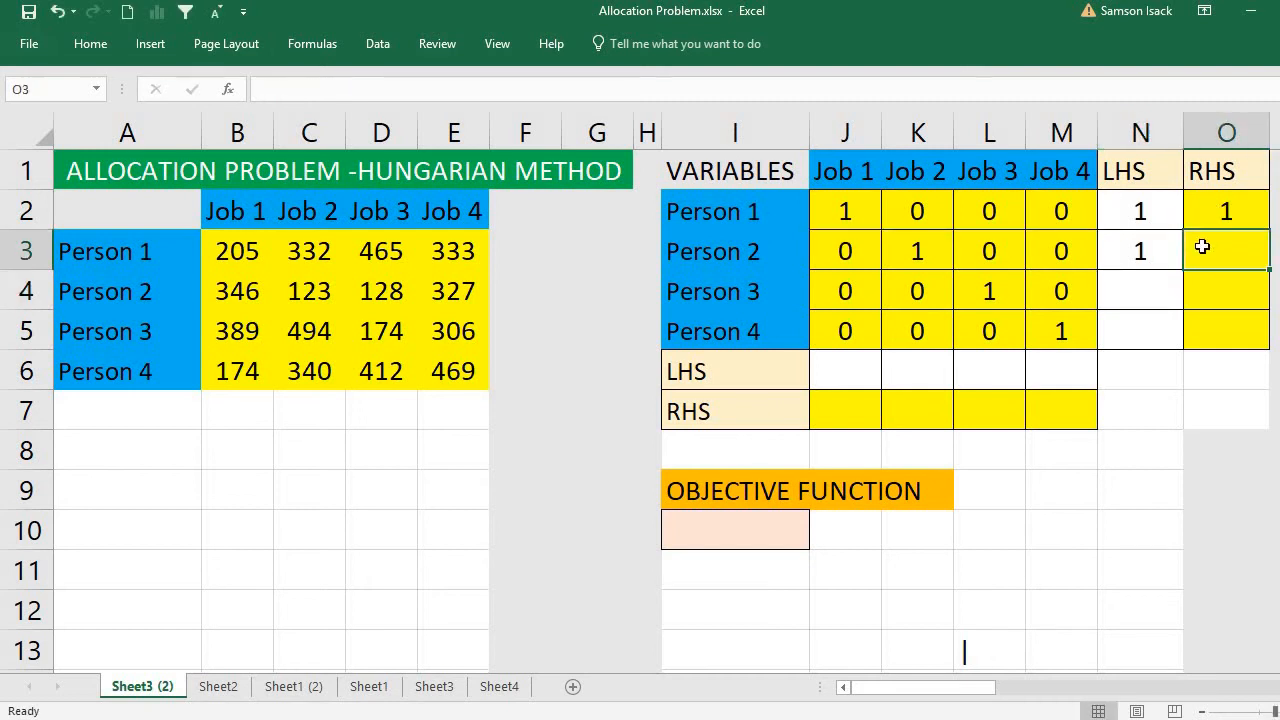
type("1")
key("Return")
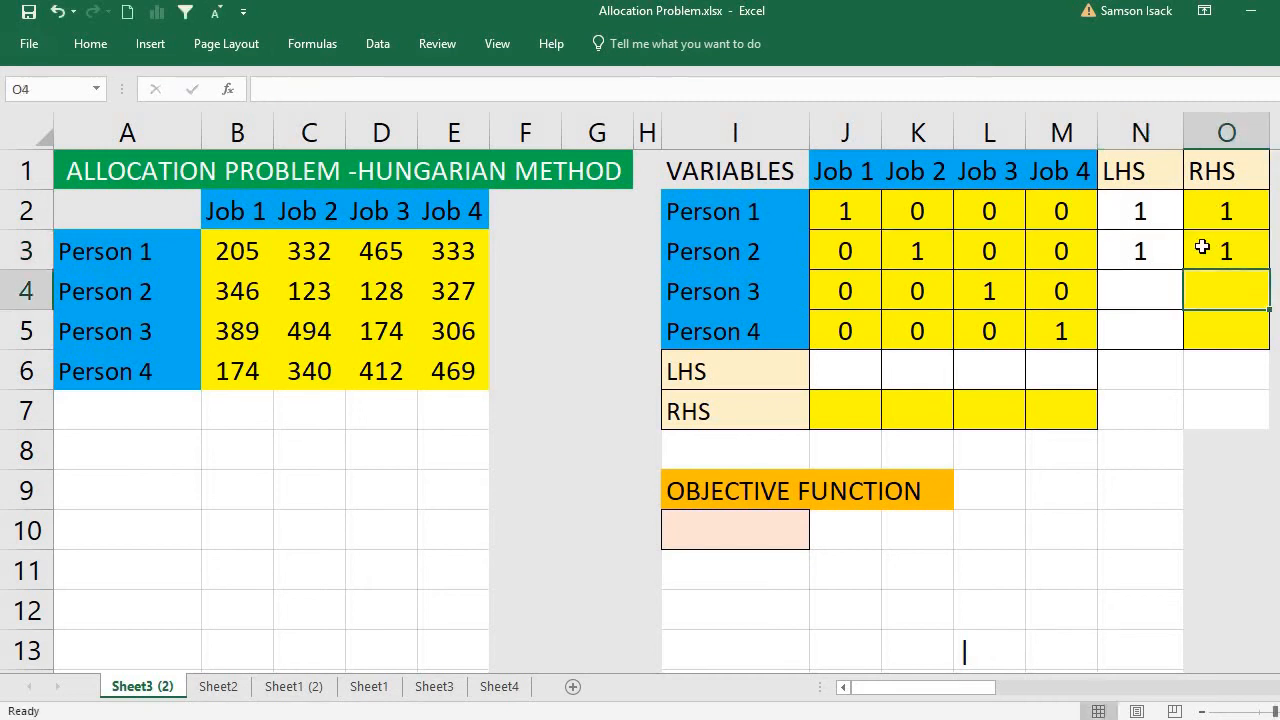
- Fill the LHS formula from N3 and the RHS value from O3 down to row 5 for Person 3 and Person 4
left_click(1160, 252)
left_click_drag(1183, 275, 1182, 333)
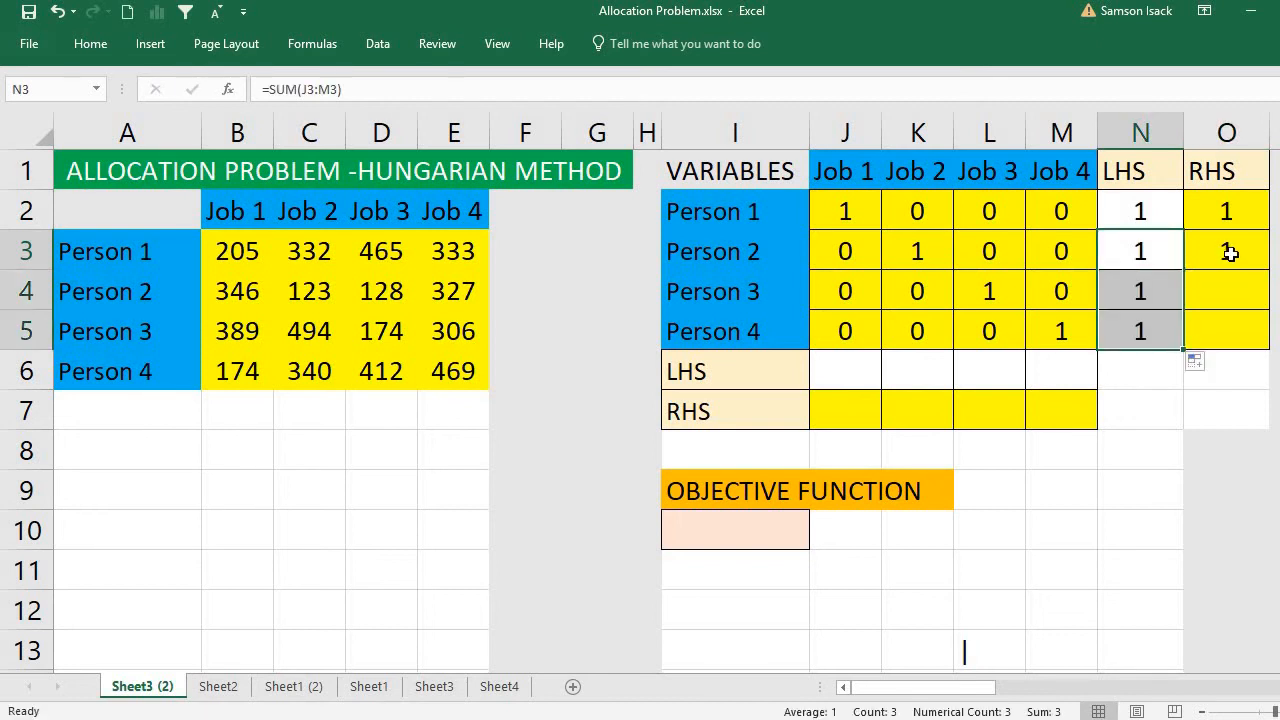
left_click(1225, 250)
left_click_drag(1268, 268, 1258, 342)
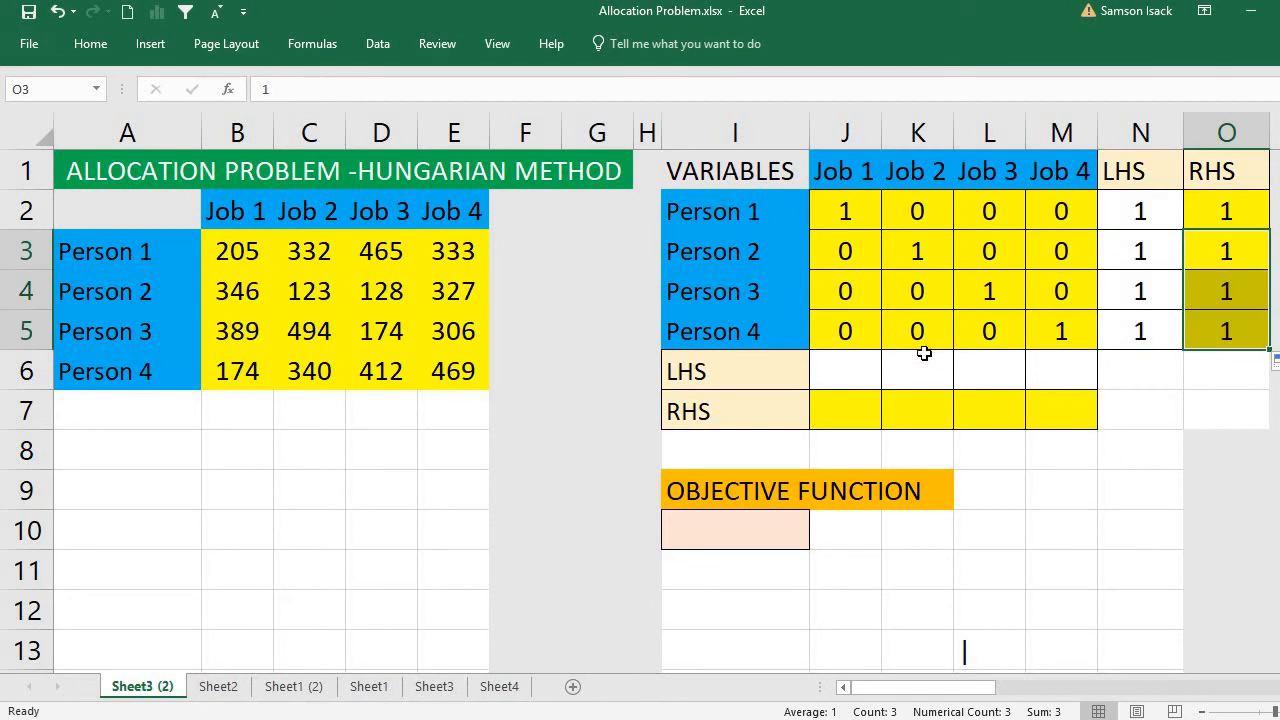
- Enter =SUM(J2:J5) in J6 as Job 1's LHS and 1 in J7 as its RHS
left_click(845, 373)
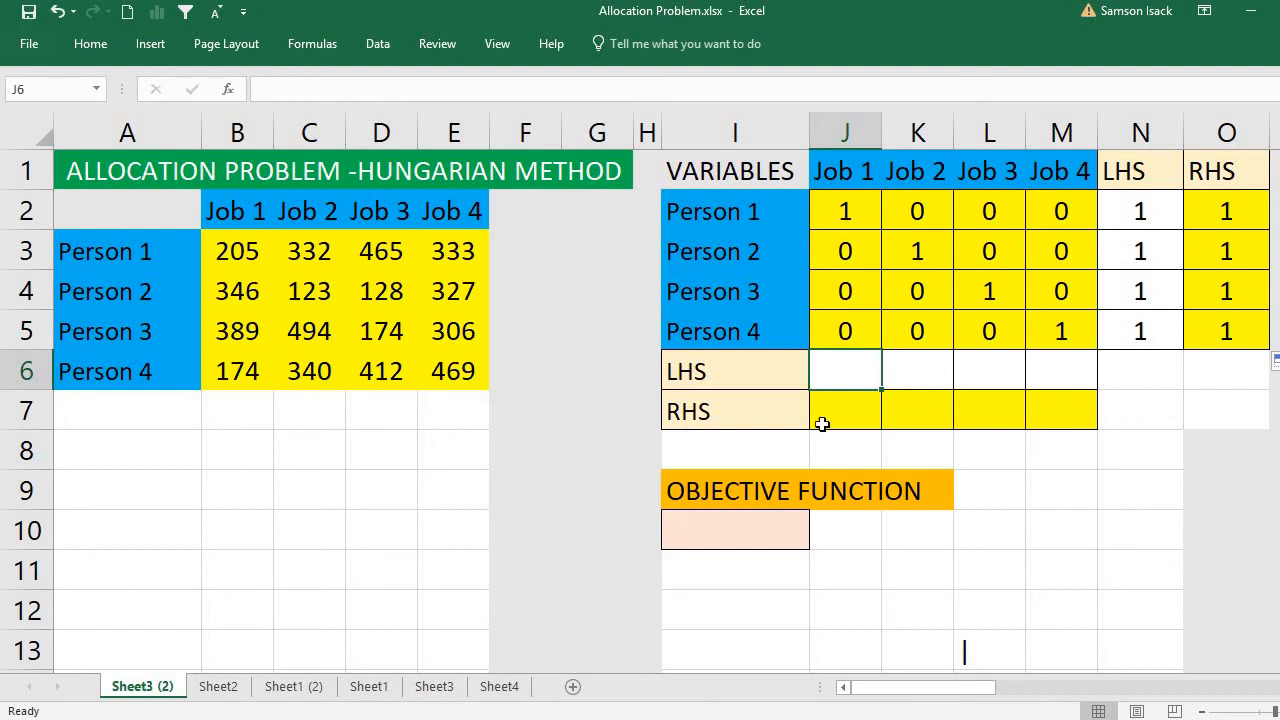
left_click_drag(838, 211, 836, 335)
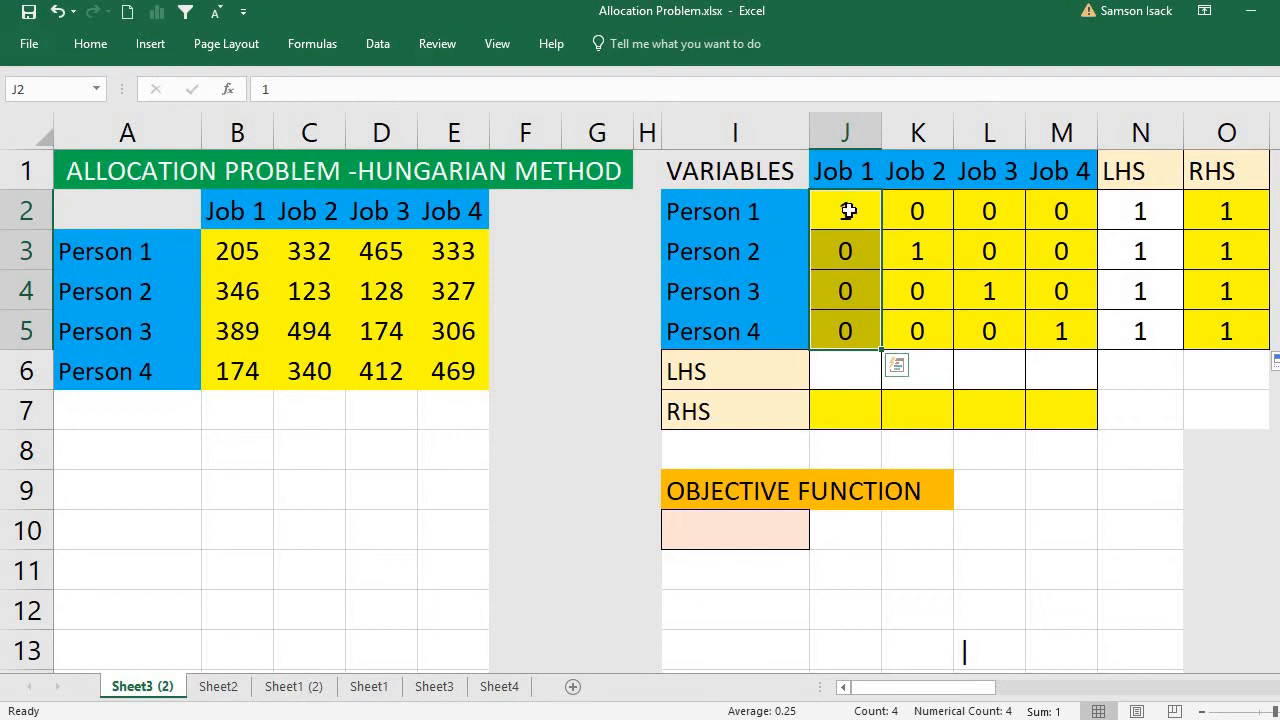
left_click_drag(848, 211, 836, 336)
double_click(841, 383)
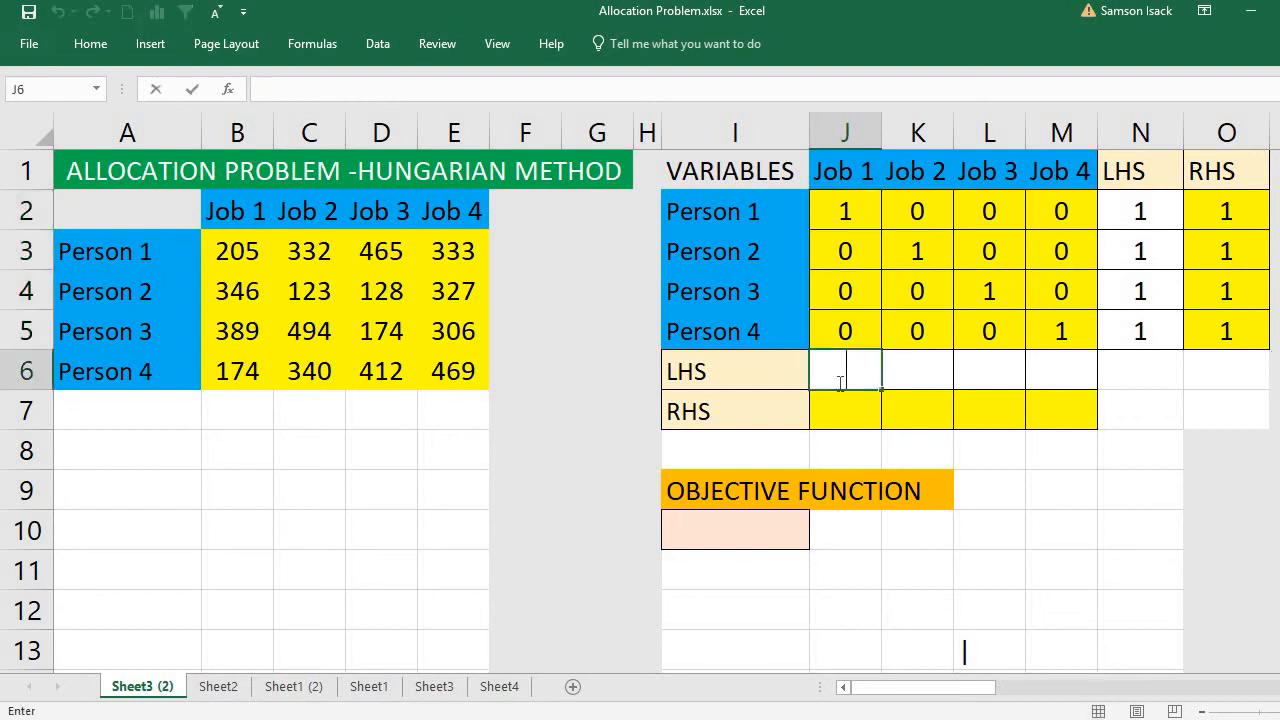
type("=SUM")
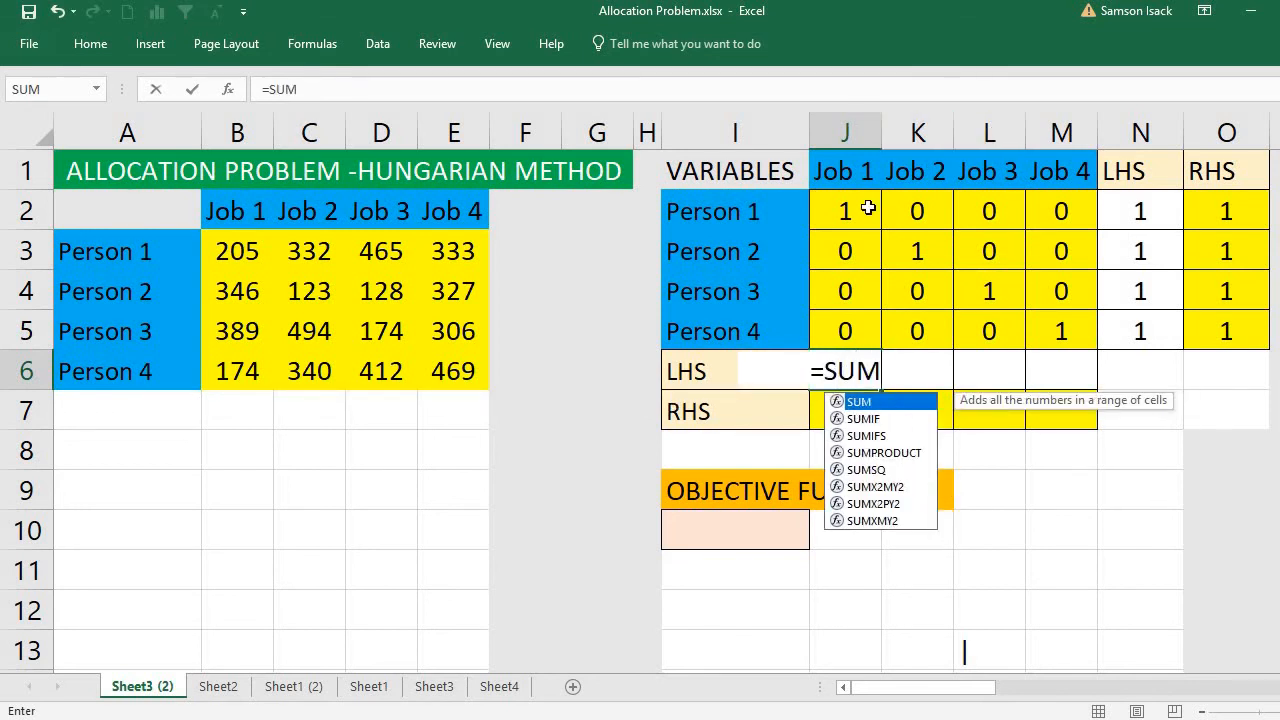
type("(")
left_click(852, 210)
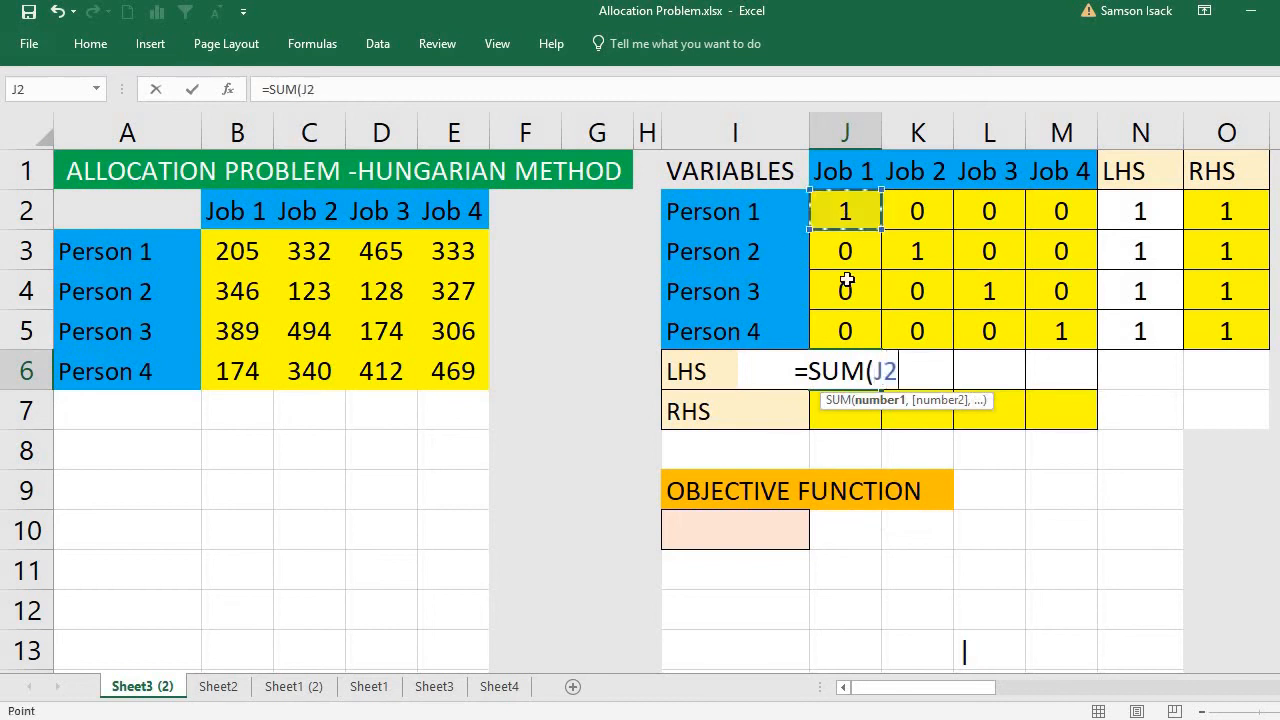
left_click_drag(846, 280, 845, 330)
type(")")
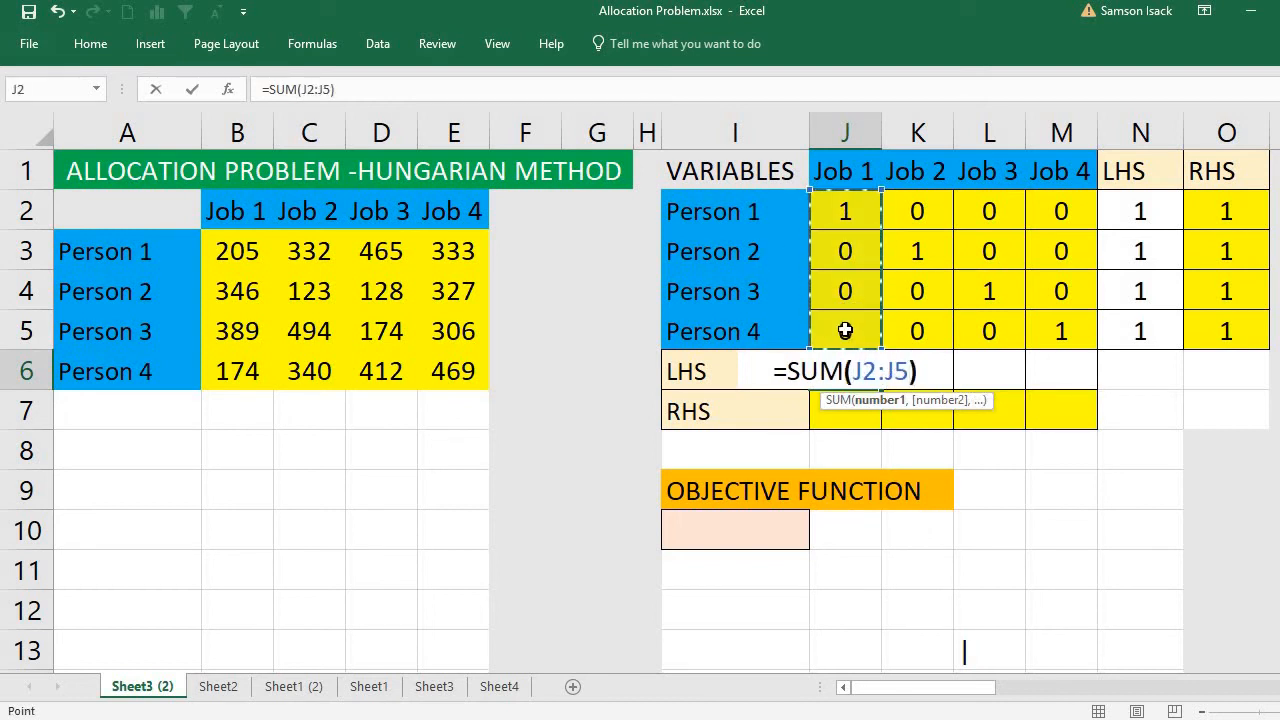
key("Return")
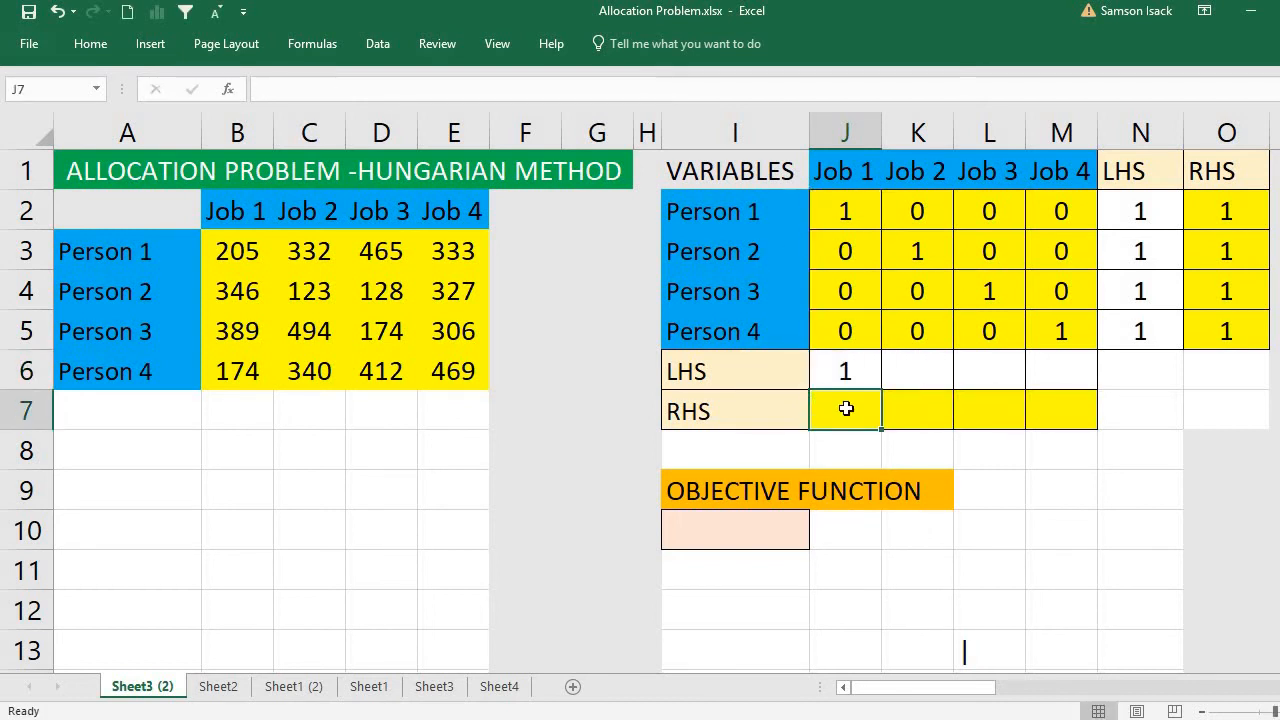
type("1")
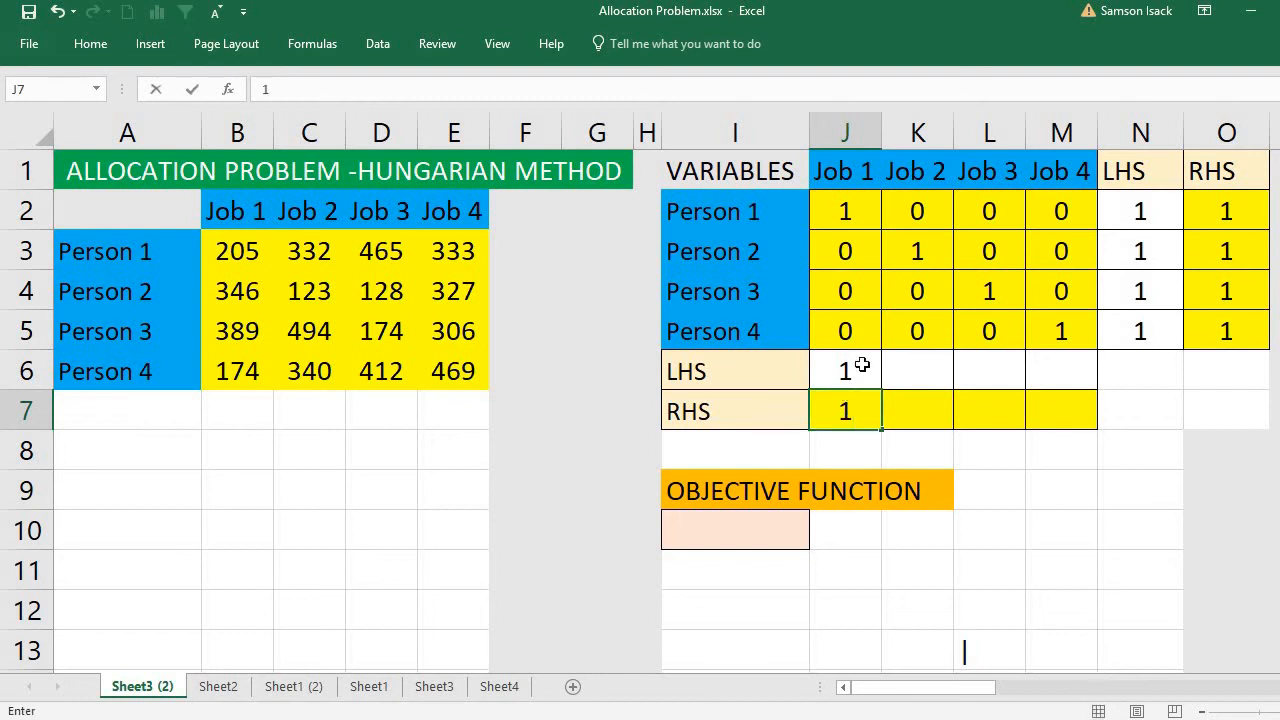
- Copy Job 1's LHS formula from J6 to K6 and enter 1 in K7 as Job 2's RHS
left_click(932, 380)
left_click(872, 385)
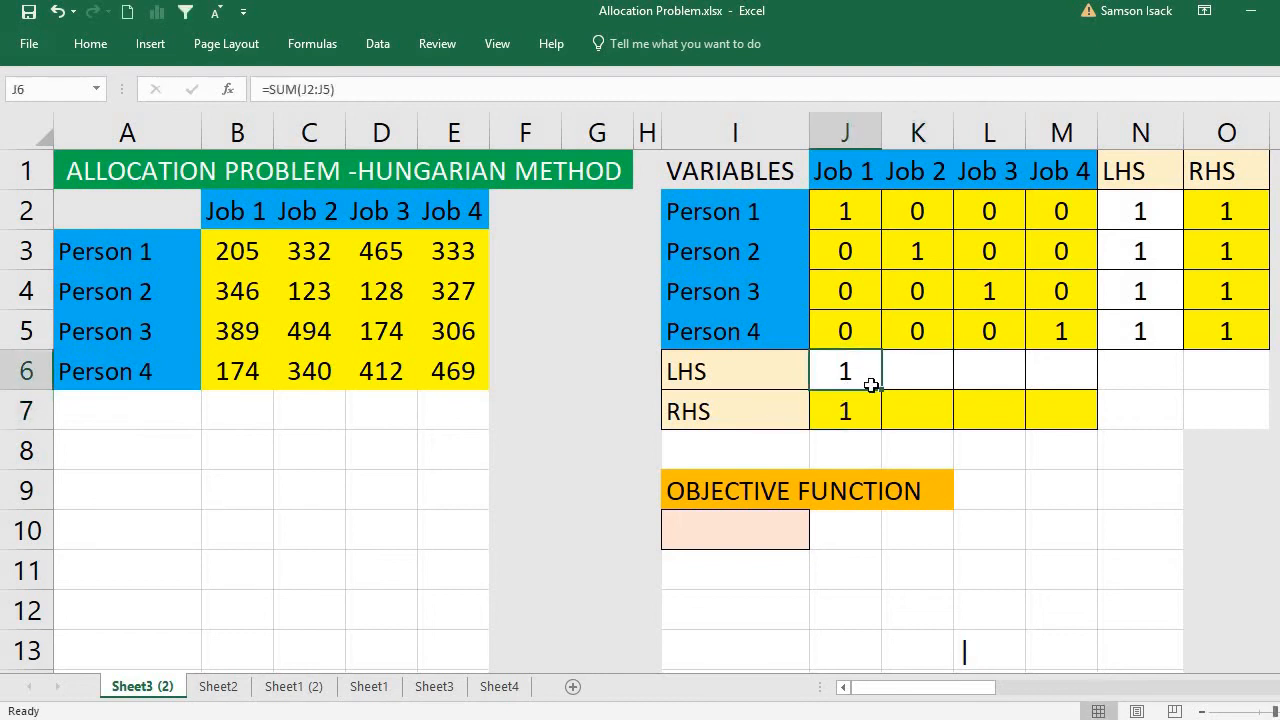
left_click_drag(881, 390, 949, 385)
left_click(925, 411)
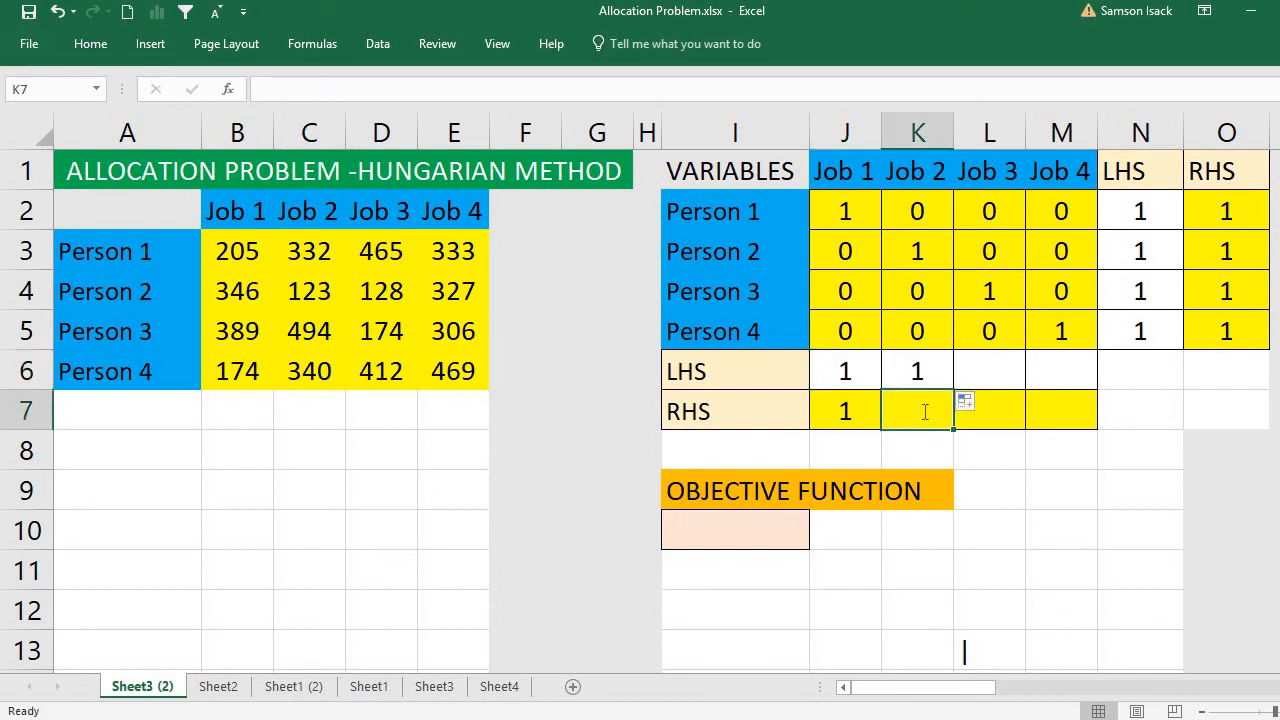
type("1")
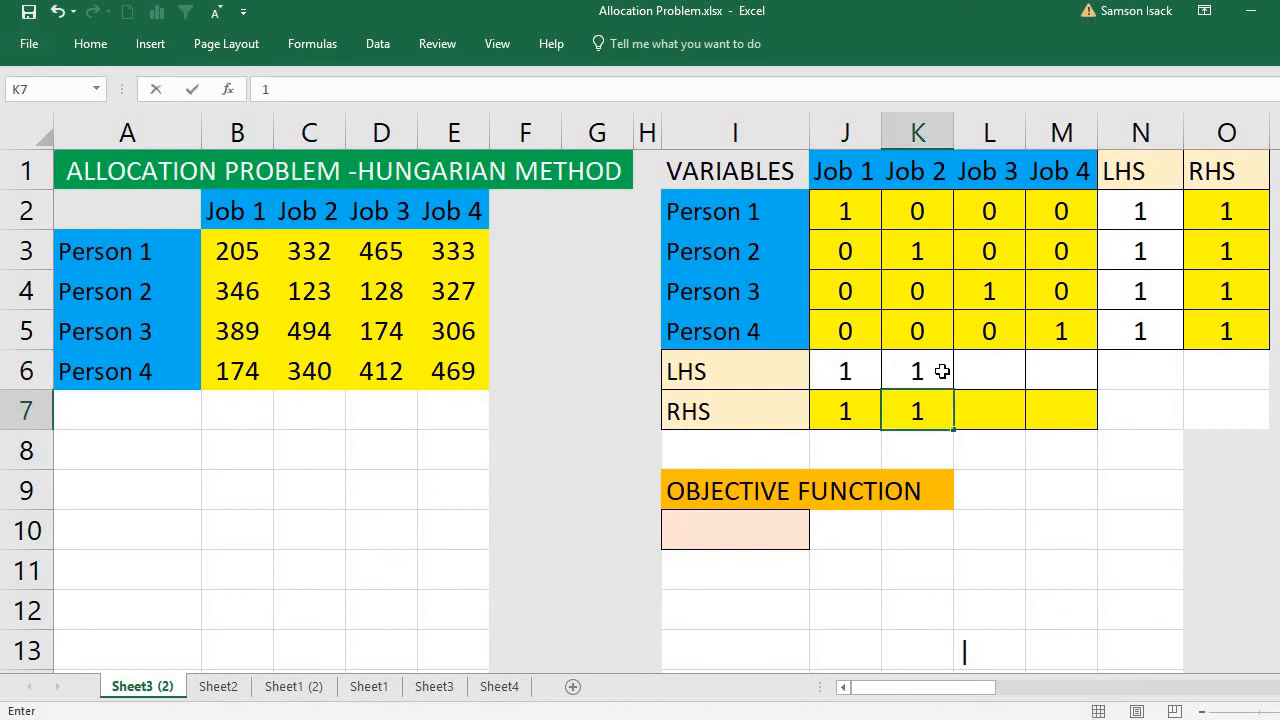
- Copy Job 2's LHS formula from K6 to L6 and enter 1 in L7 as Job 3's RHS
left_click(948, 384)
left_click_drag(956, 392, 1005, 385)
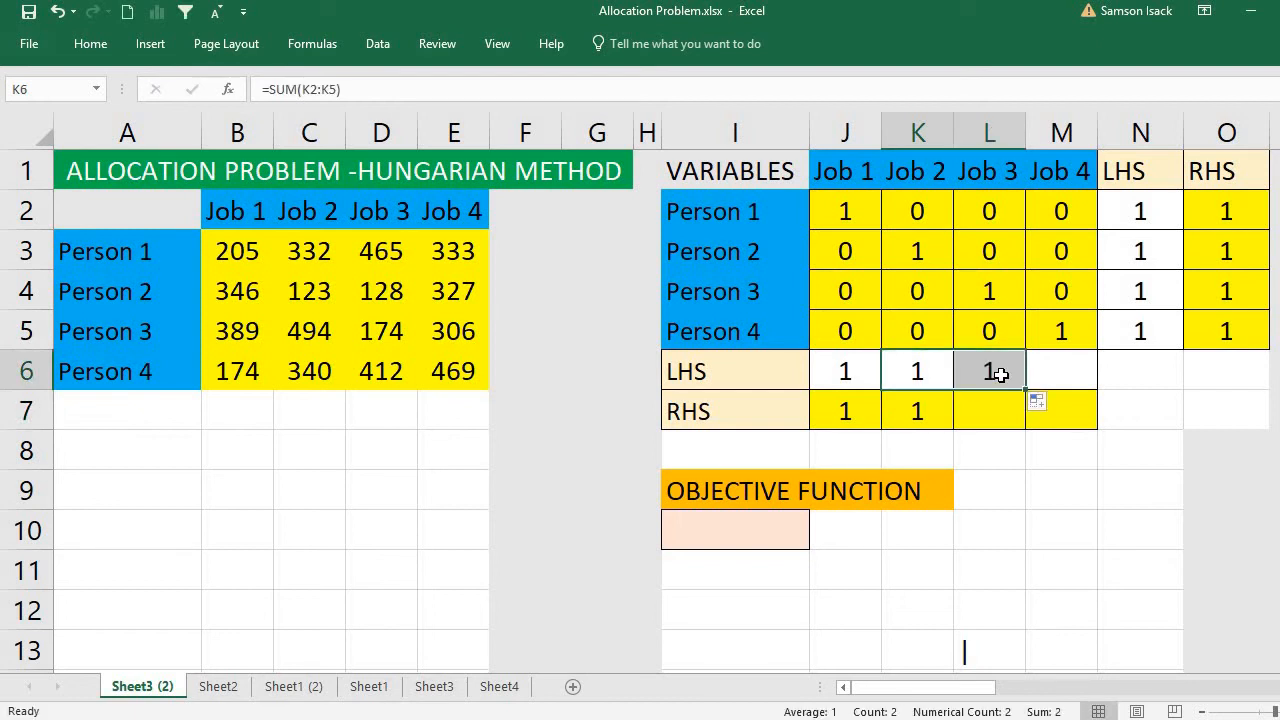
left_click(1000, 372)
left_click(997, 402)
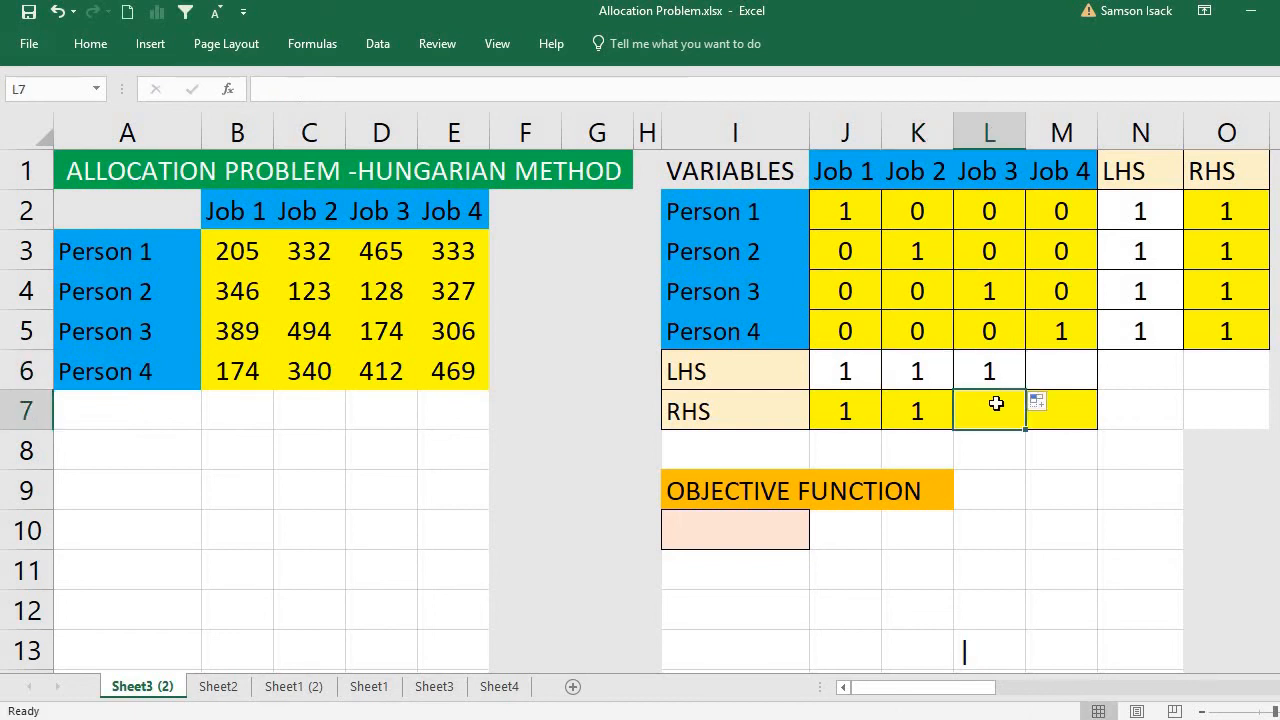
type("1")
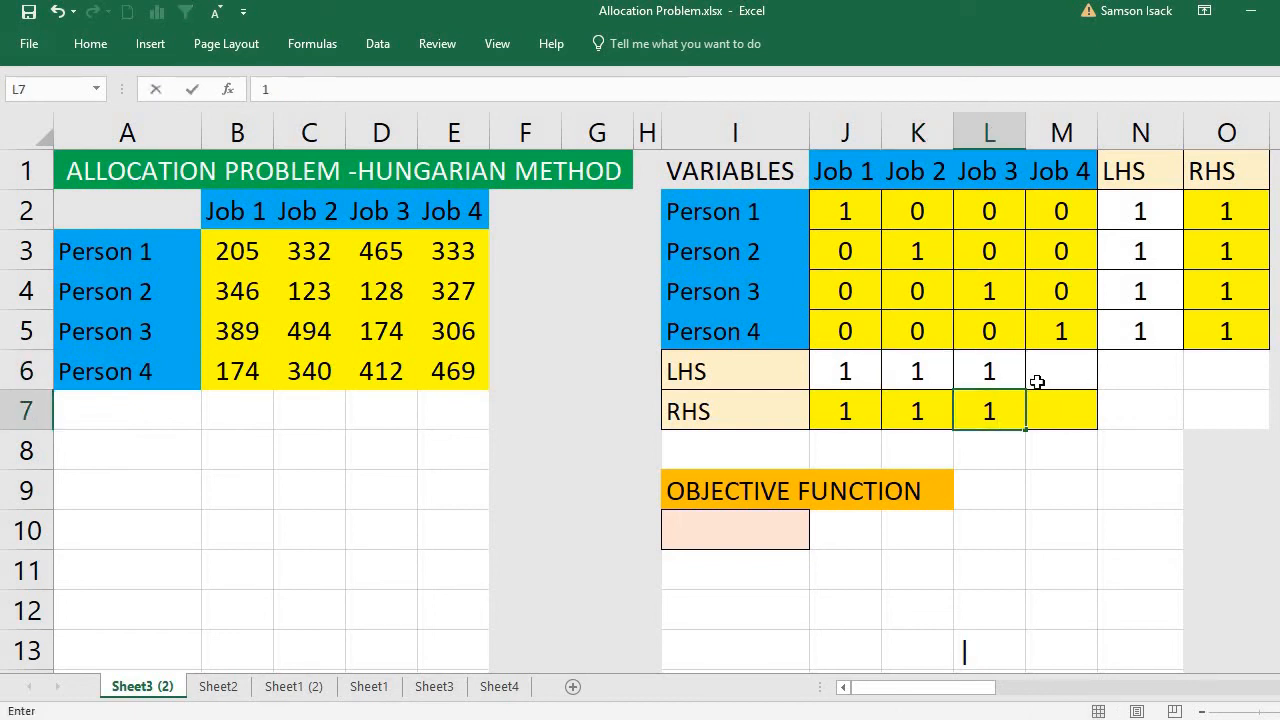
- Copy Job 3's LHS formula from L6 to M6 and enter 1 in M7 as Job 4's RHS
left_click(1037, 381)
left_click(1018, 385)
left_click_drag(1025, 389, 1074, 381)
left_click(1050, 412)
type("1")
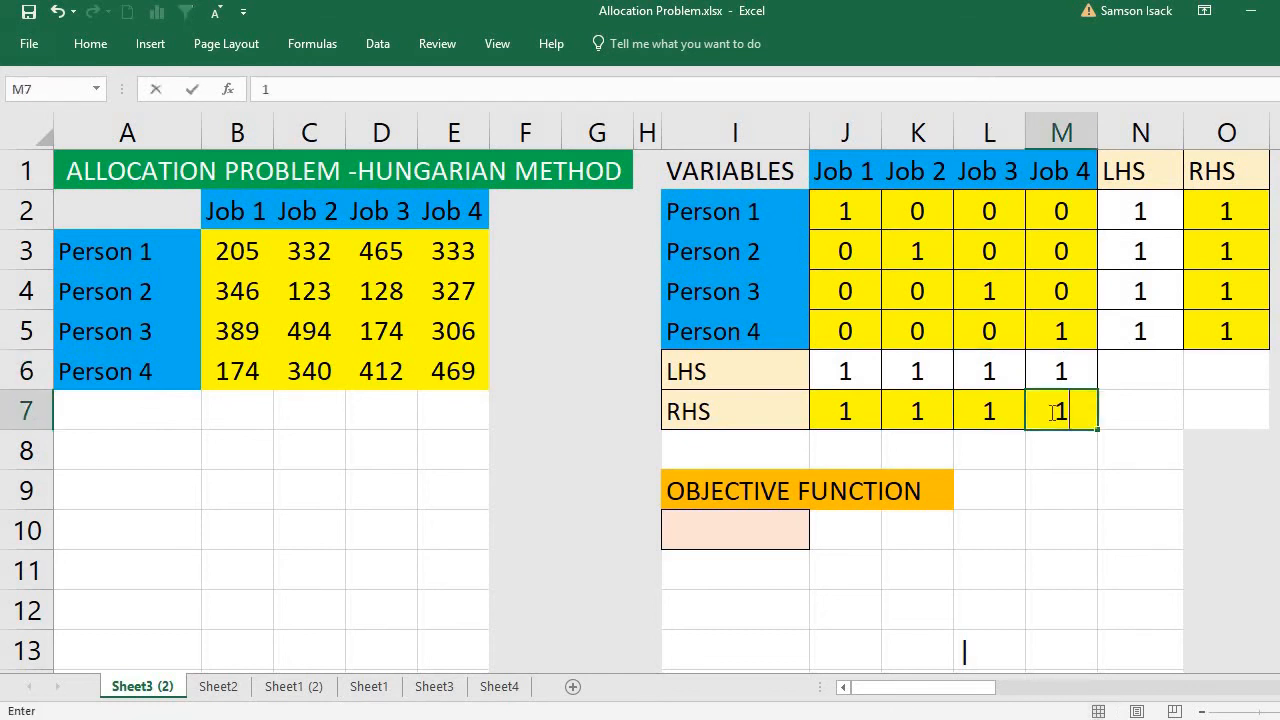
- Review the assignment grid J2:M5, each job's LHS and RHS pair in rows 6 and 7, the LHS cells N2:N5 and objective cell I10
left_click(960, 212)
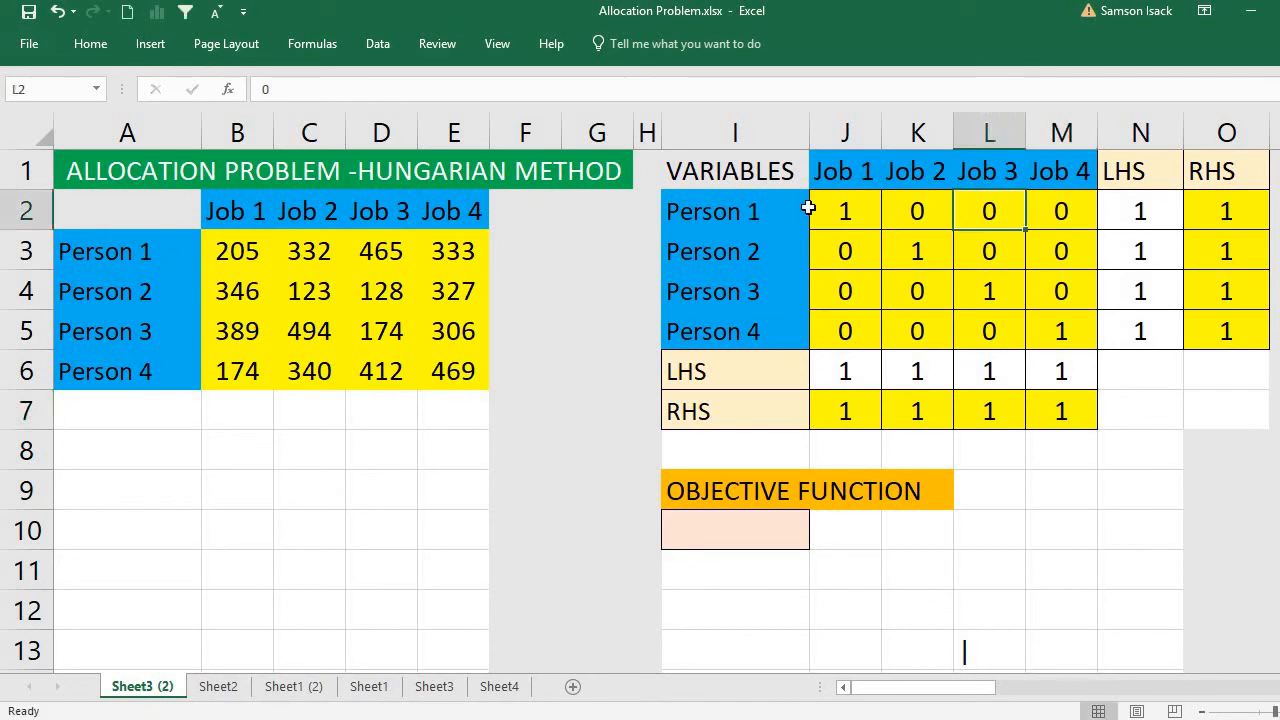
left_click_drag(830, 210, 1053, 340)
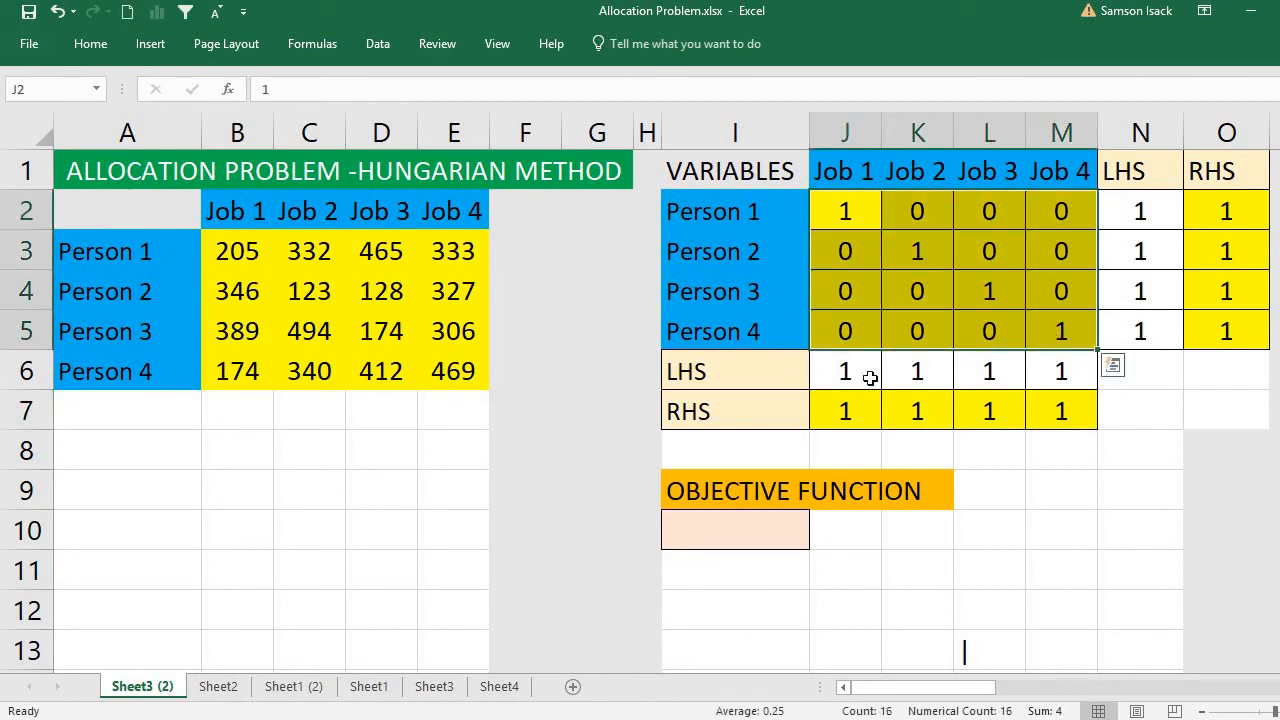
left_click_drag(846, 371, 851, 410)
left_click_drag(907, 371, 915, 405)
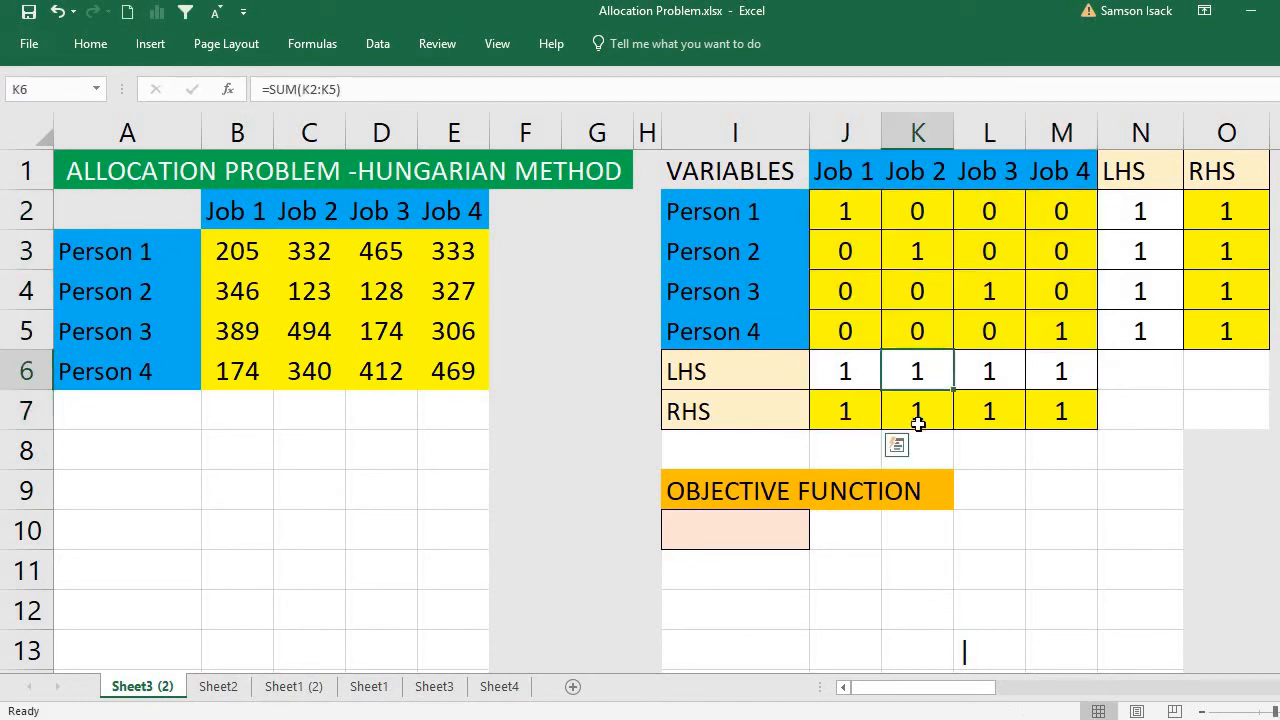
left_click_drag(983, 370, 986, 409)
left_click_drag(1069, 373, 1062, 410)
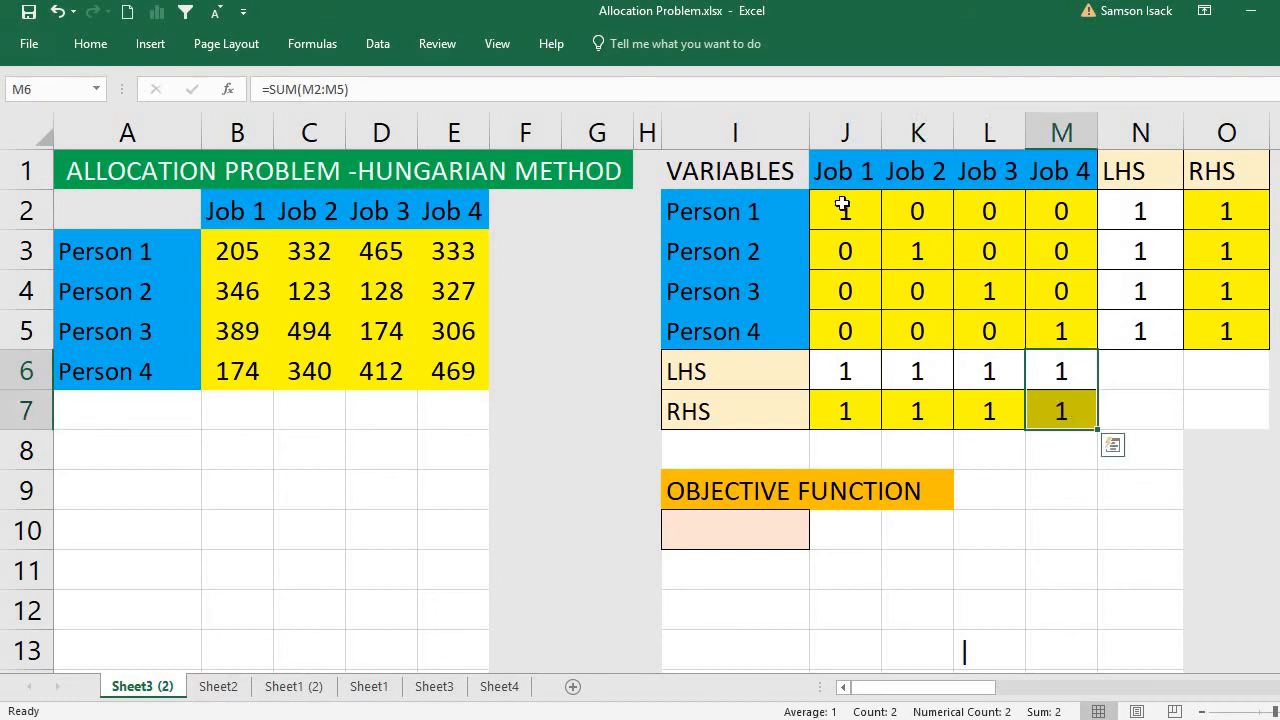
left_click_drag(851, 214, 1067, 338)
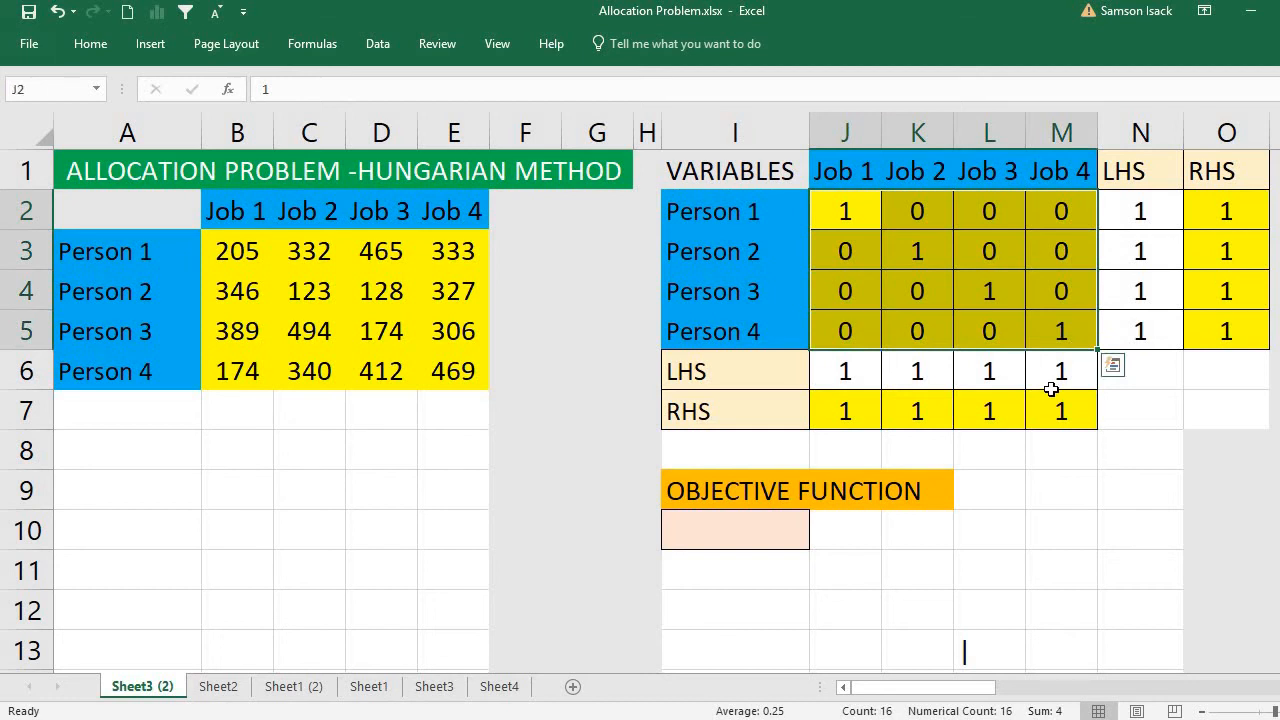
left_click(1141, 213)
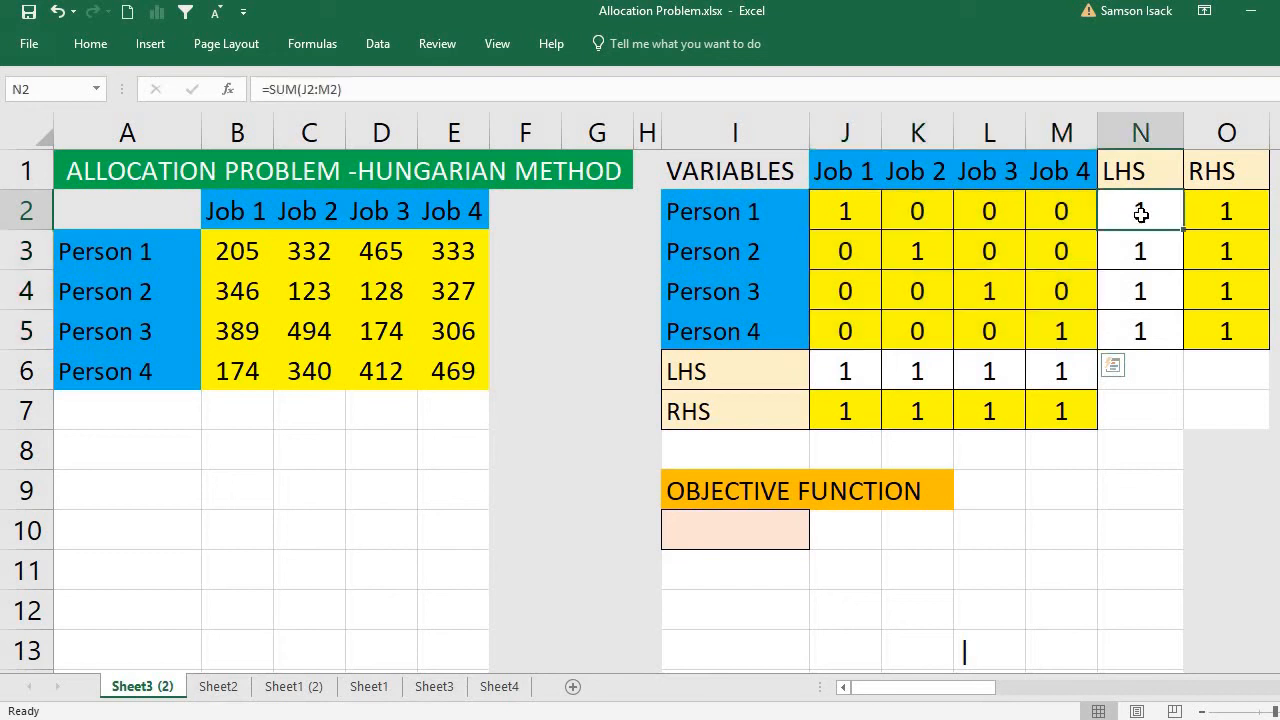
left_click_drag(1141, 213, 1149, 328)
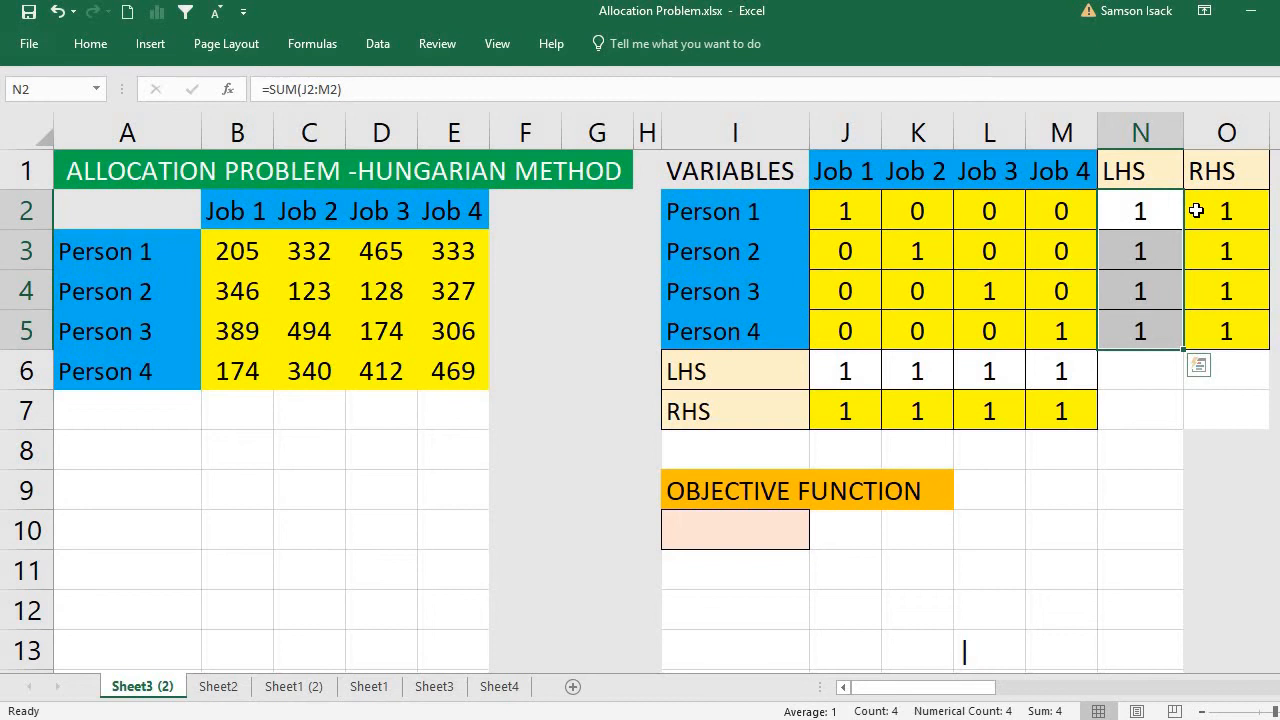
left_click(773, 530)
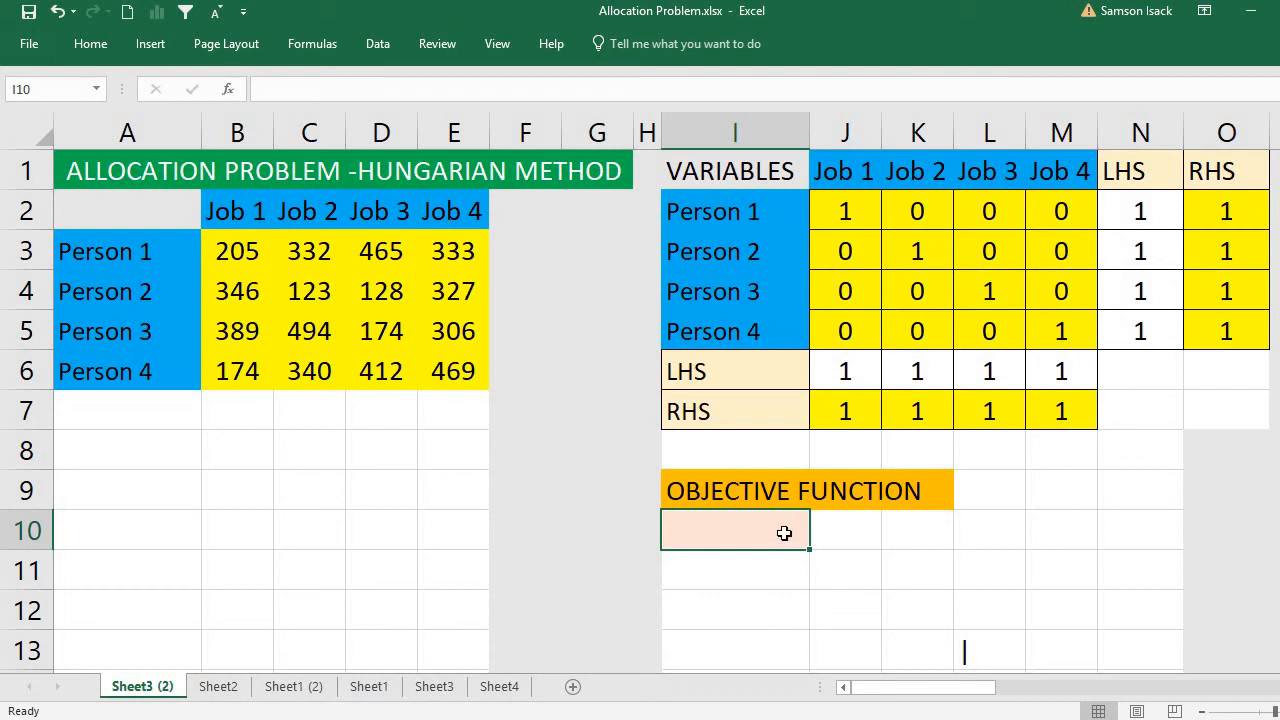
left_click(851, 224)
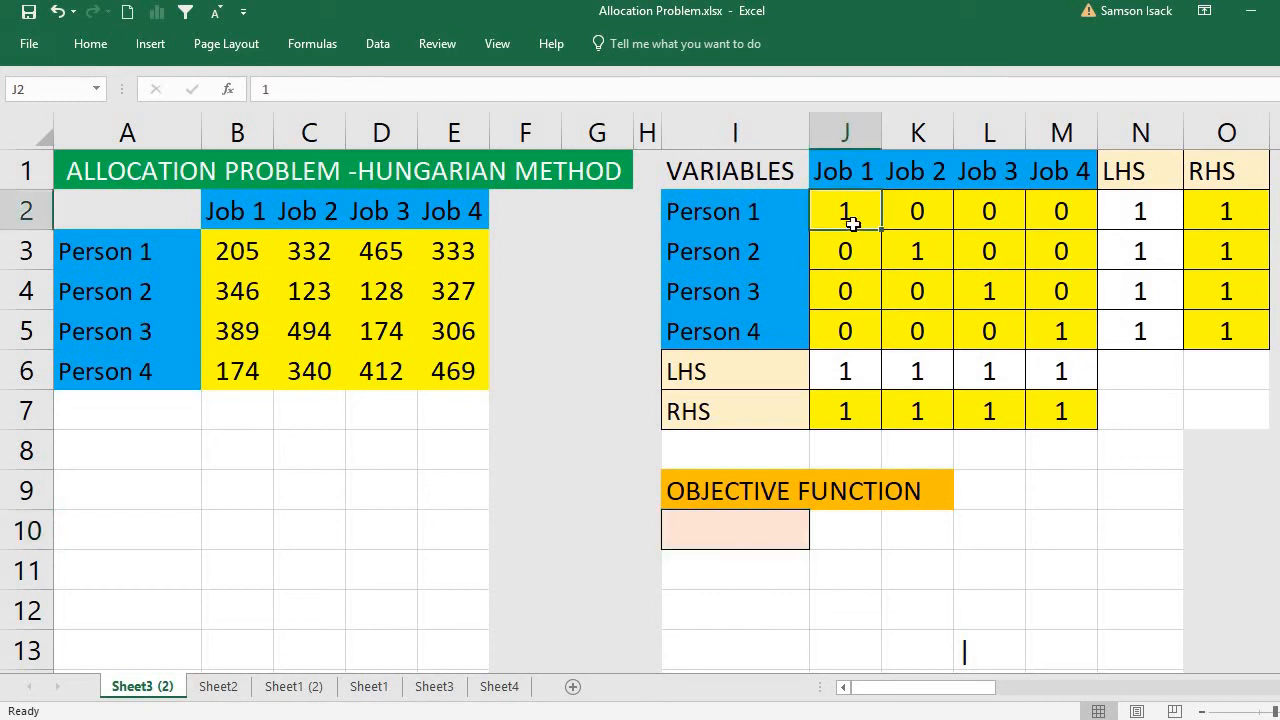
- Label cell I10 under OBJECTIVE FUNCTION as MIN in capital letters
left_click(235, 252)
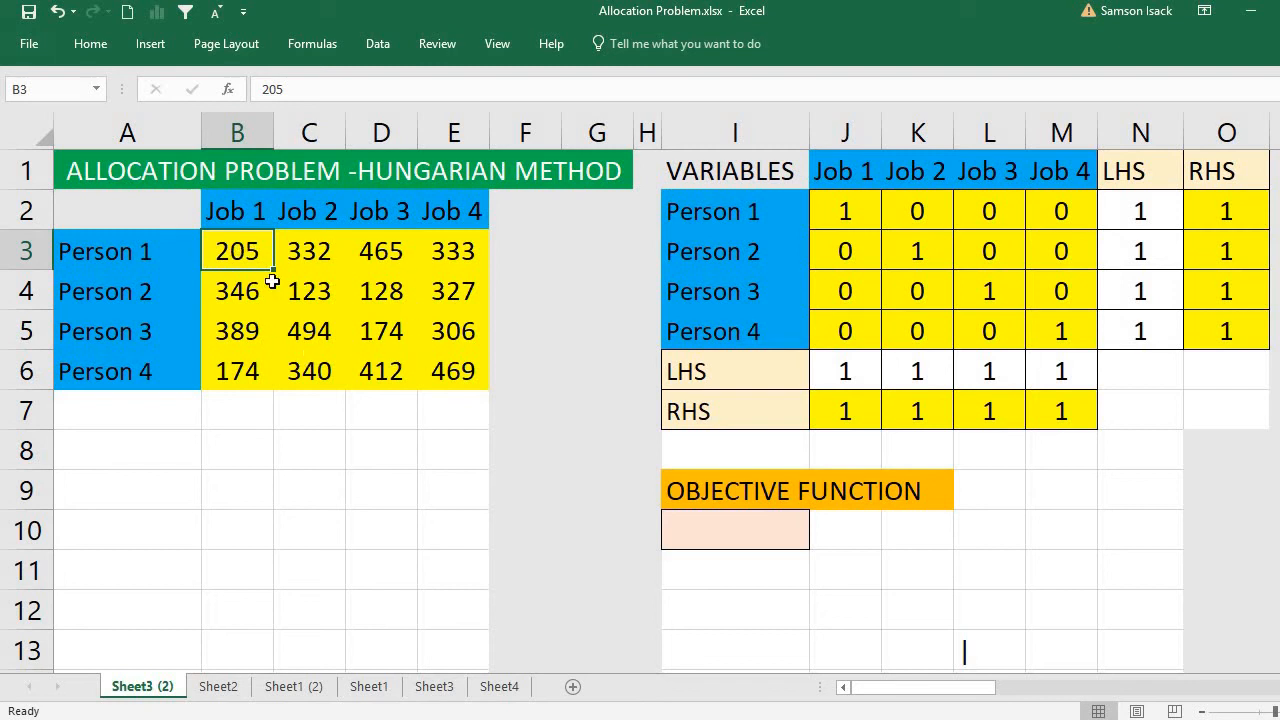
left_click(788, 531)
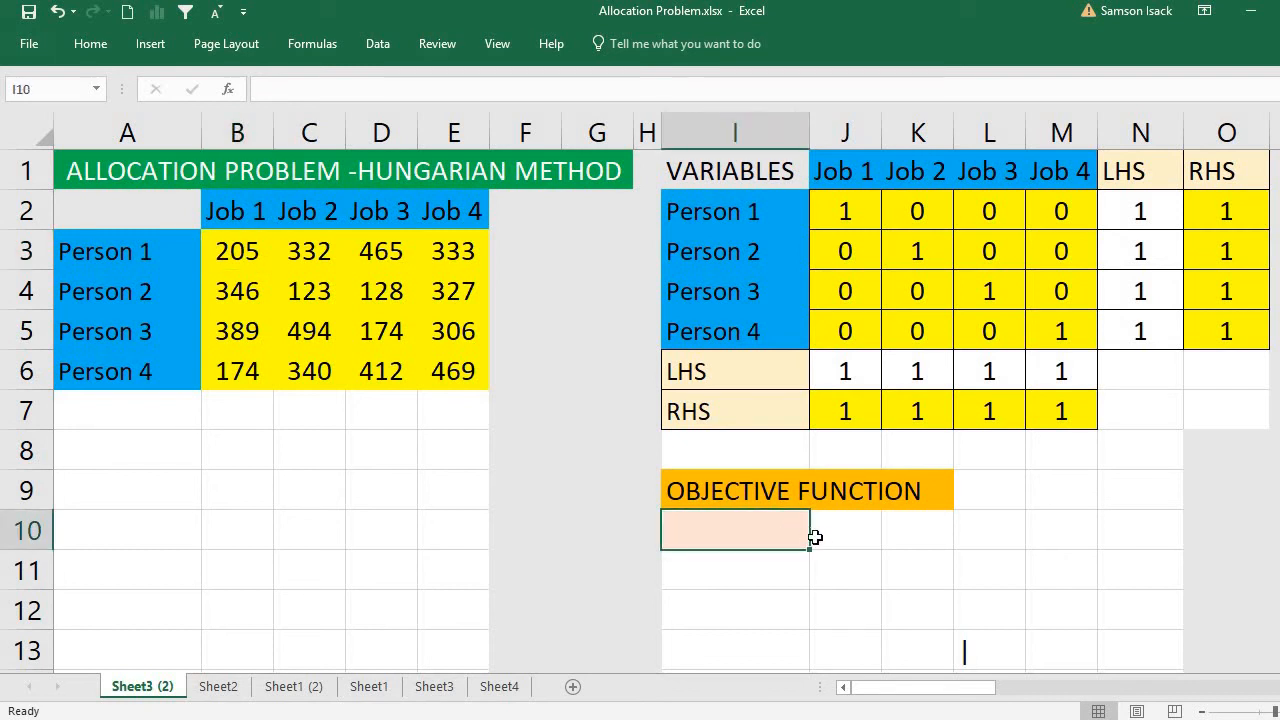
left_click(823, 534)
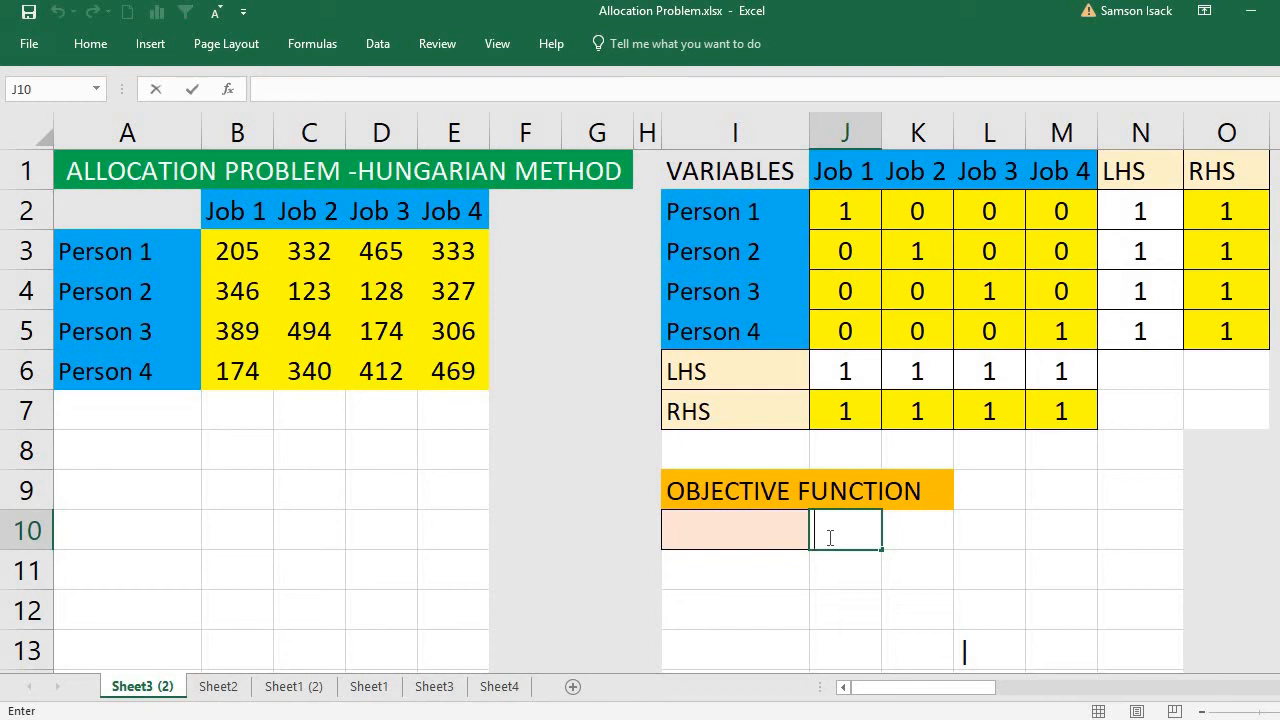
left_click(731, 534)
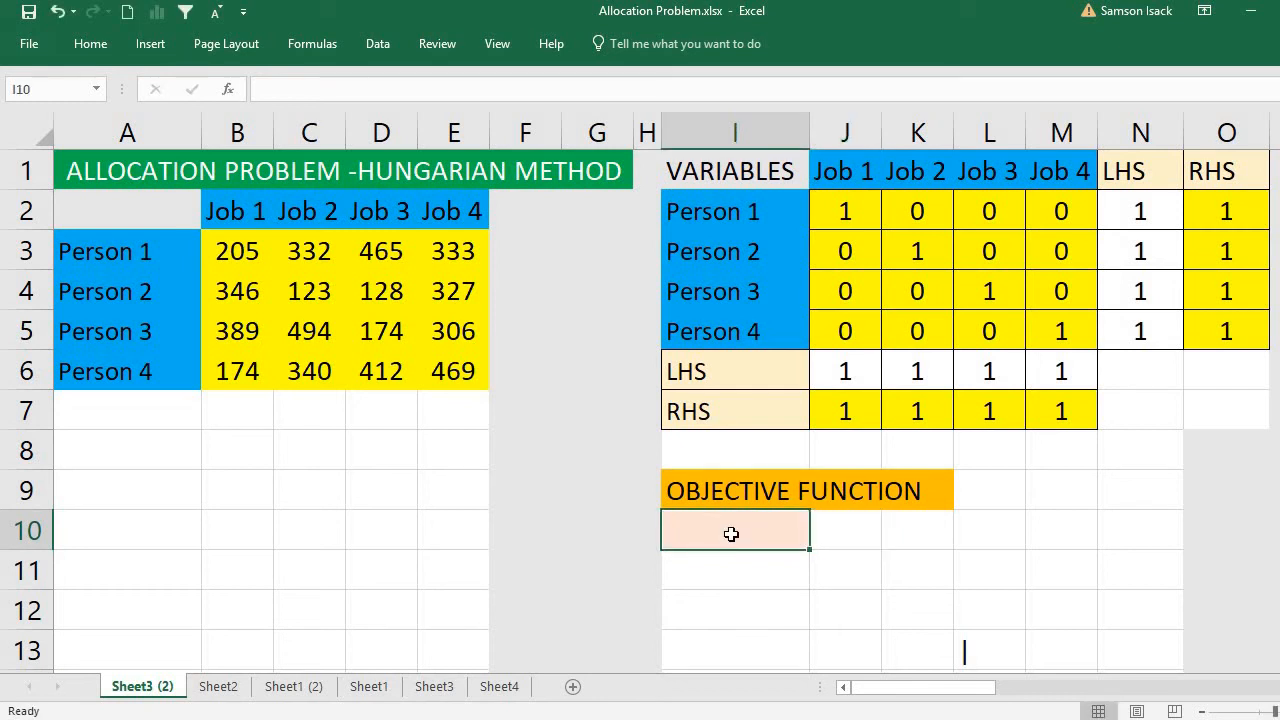
type("min")
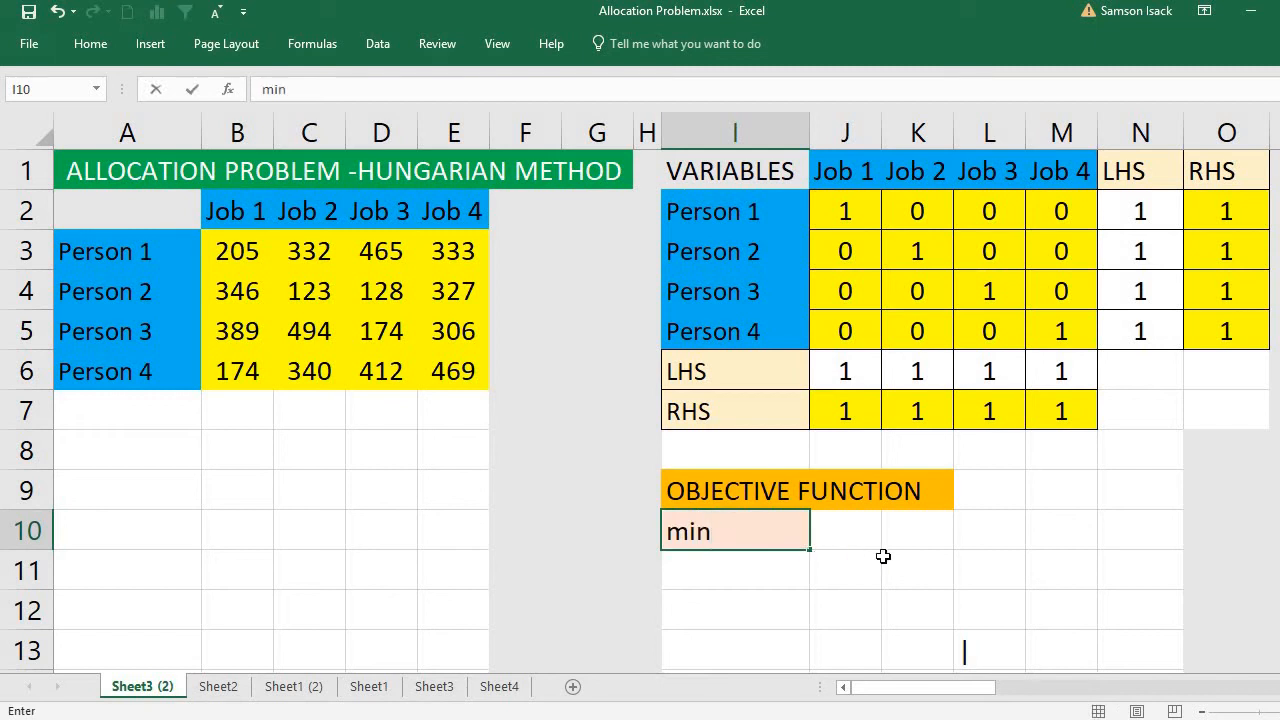
left_click(858, 536)
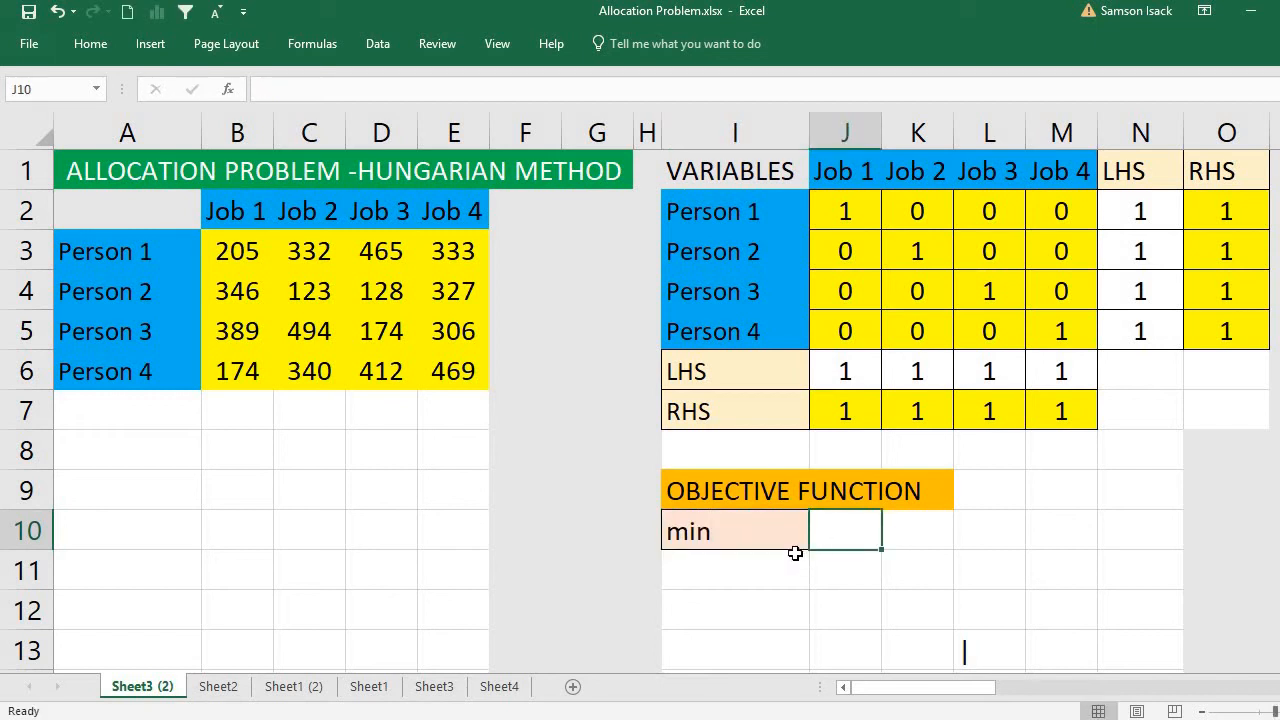
left_click(715, 540)
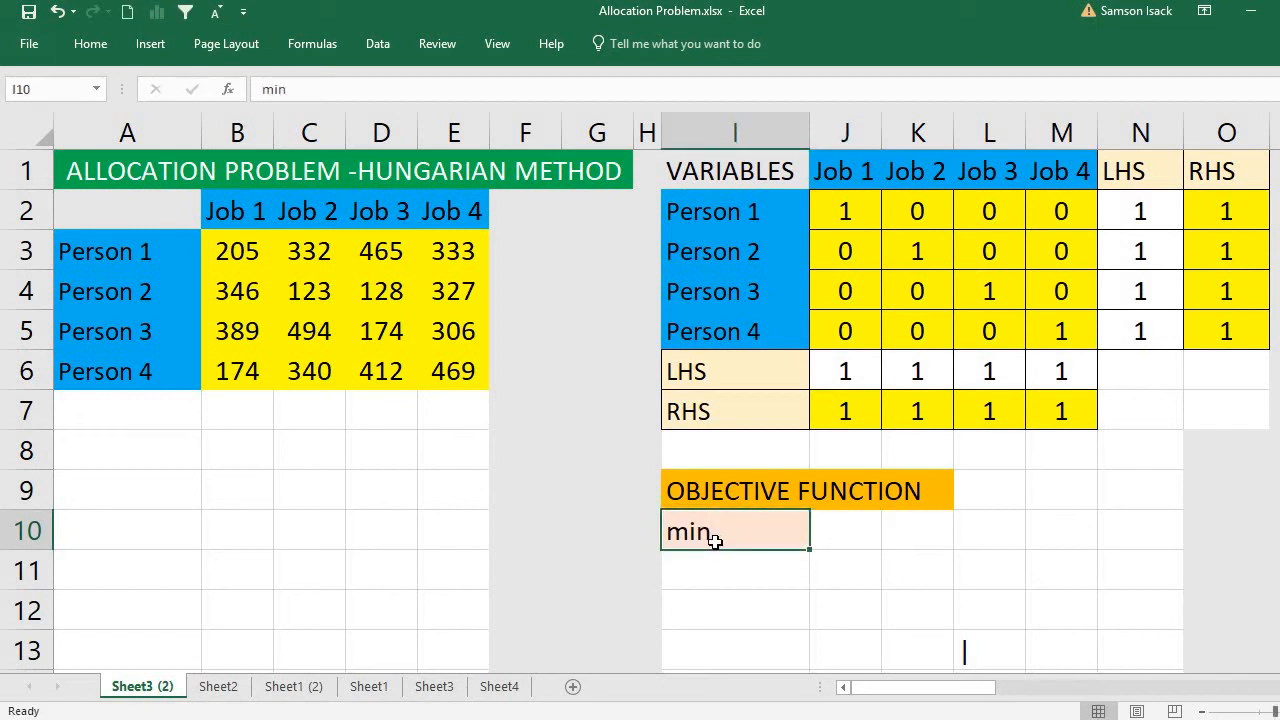
type("MIN")
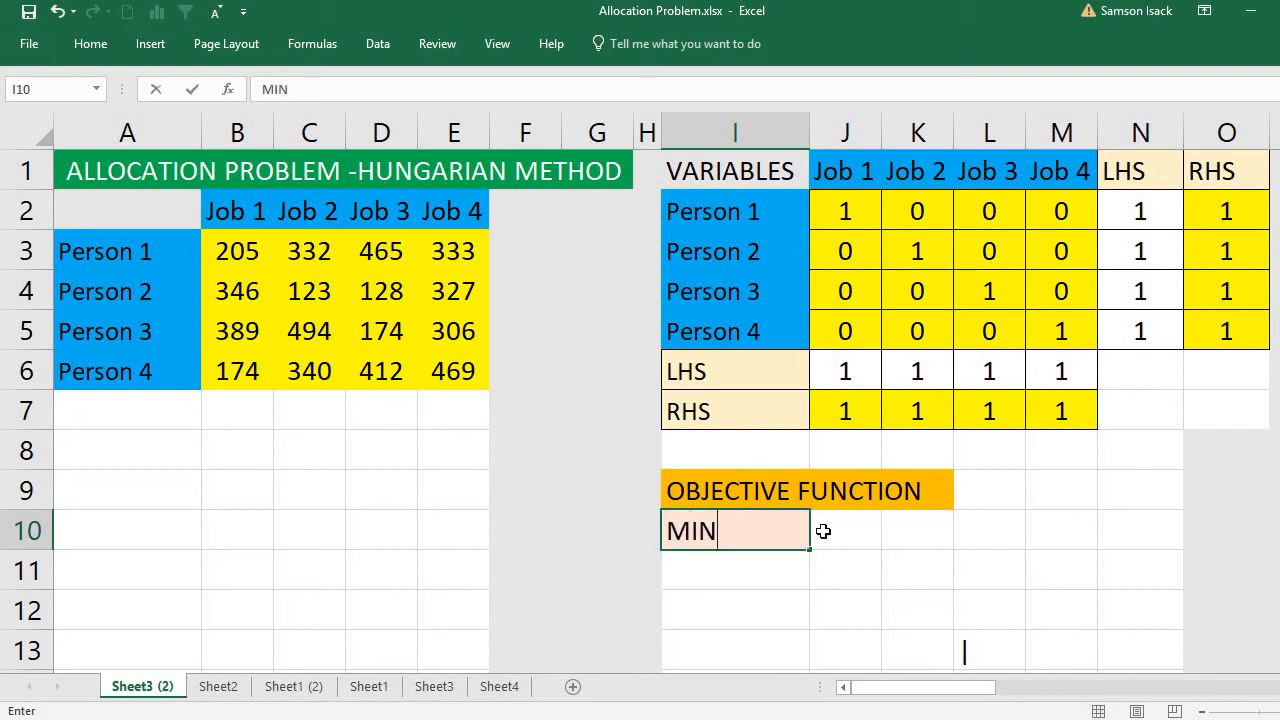
left_click(823, 531)
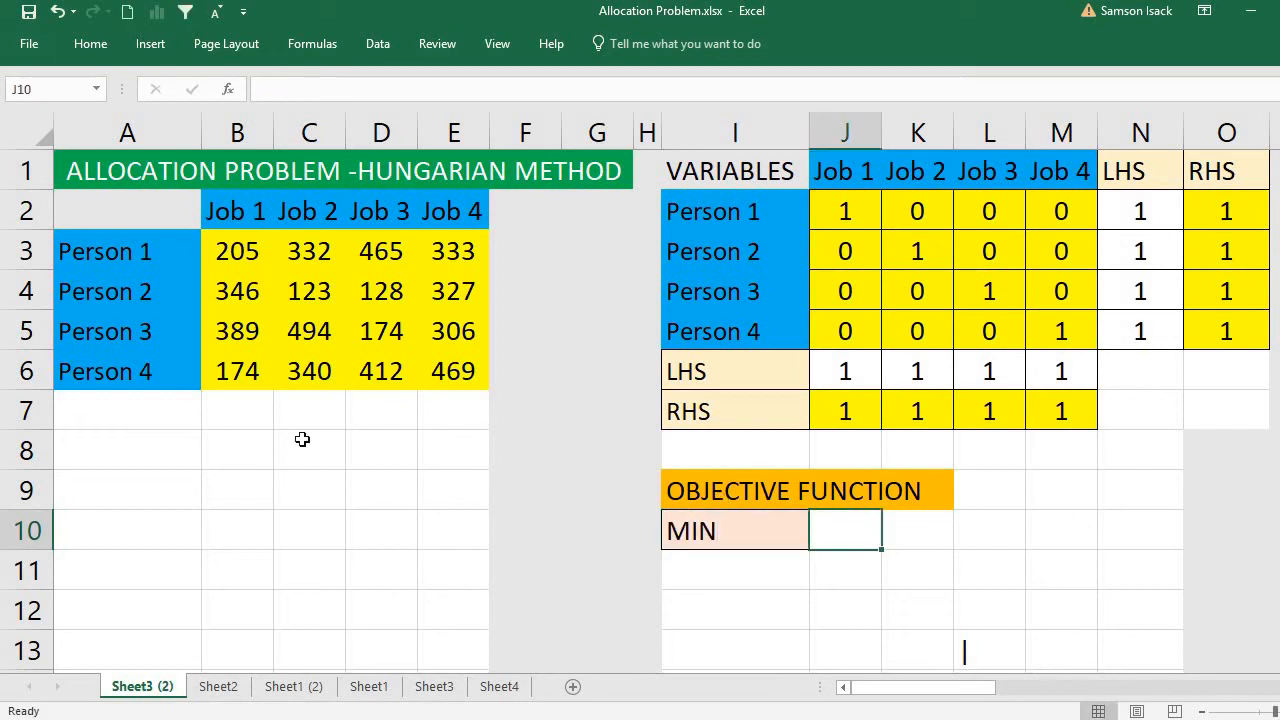
- Examine how each cost in B3:E6 pairs with its assignment variable in J2:M5, starting with B3 and J2, for the objective function
left_click(248, 250)
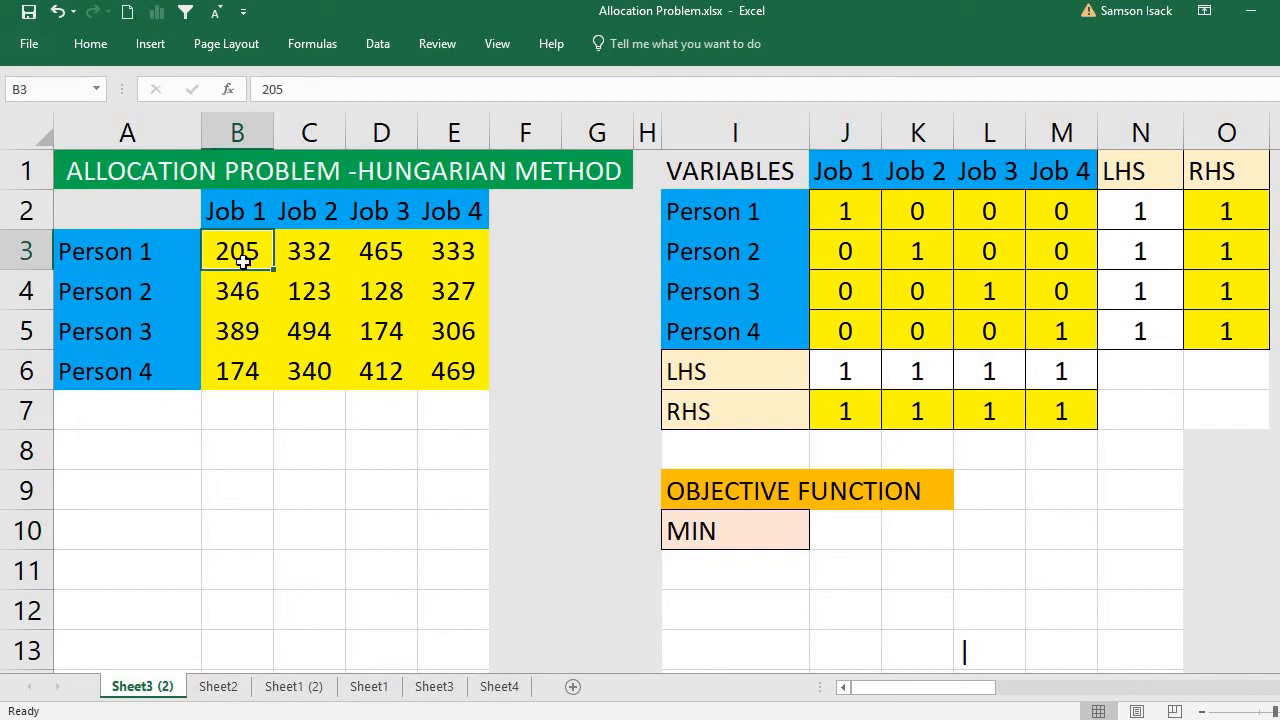
left_click(842, 213)
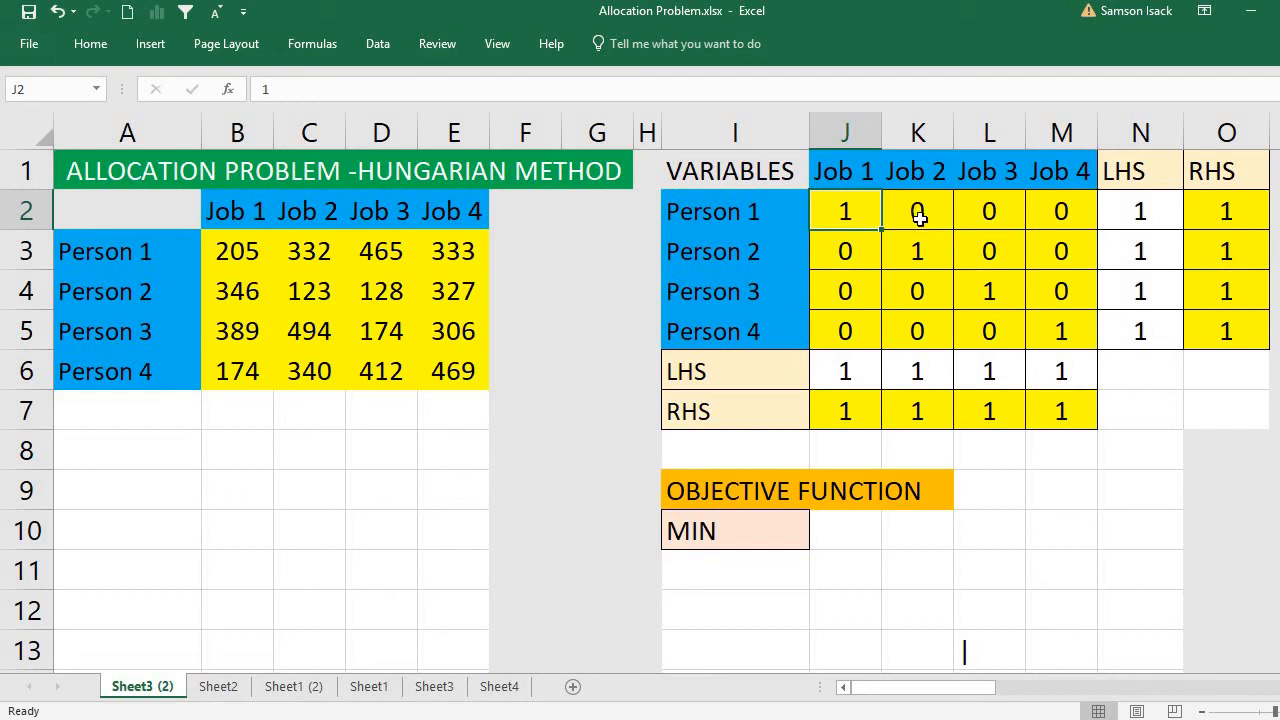
left_click(230, 258)
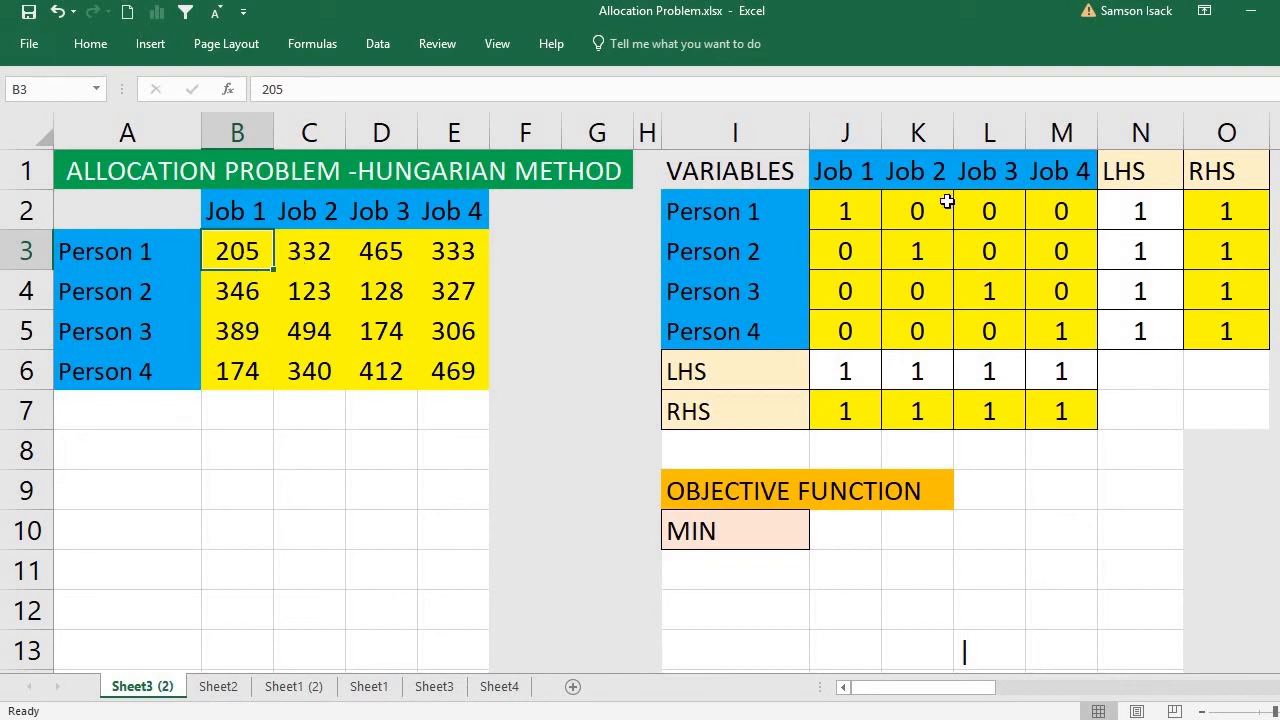
double_click(234, 258)
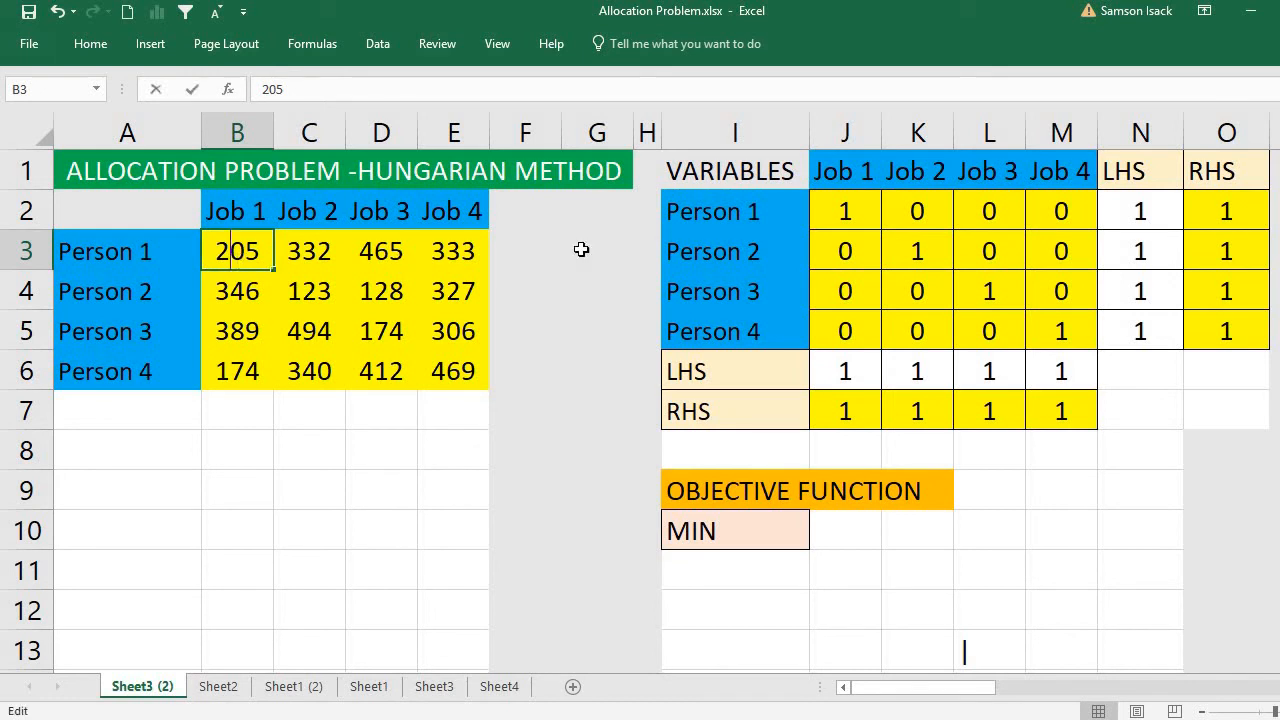
left_click(847, 212)
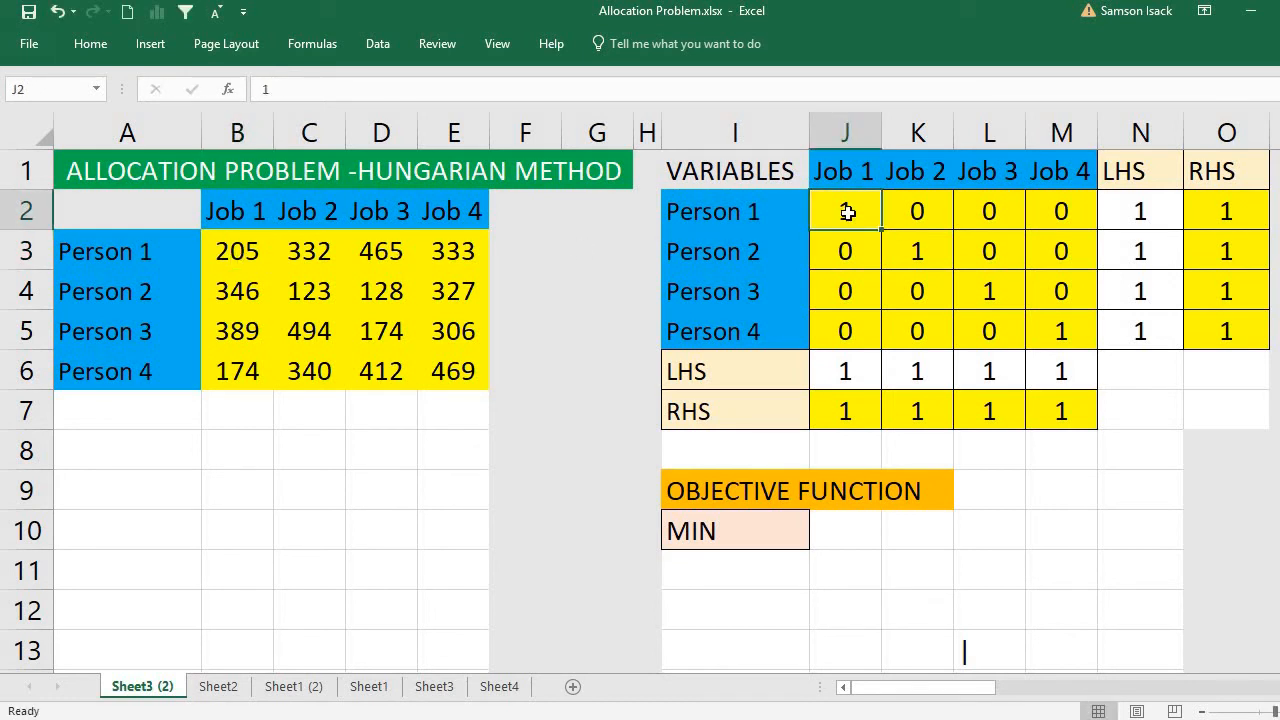
left_click(237, 256)
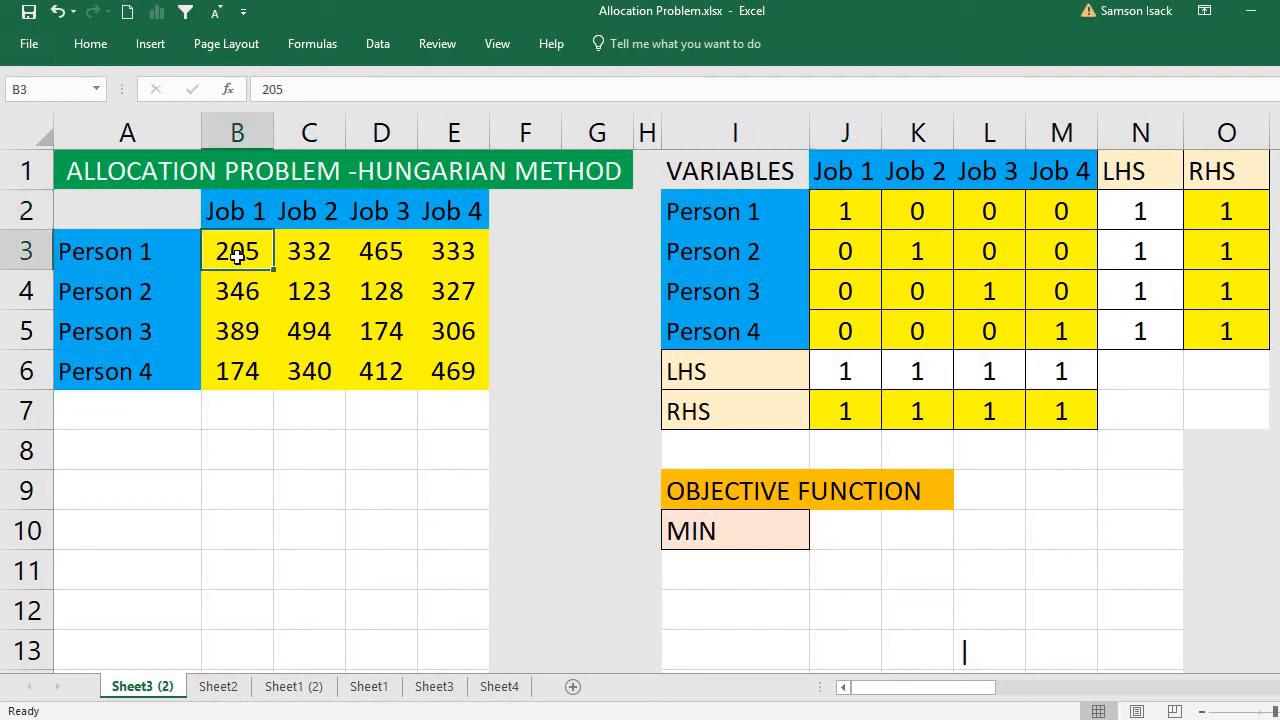
left_click(878, 212)
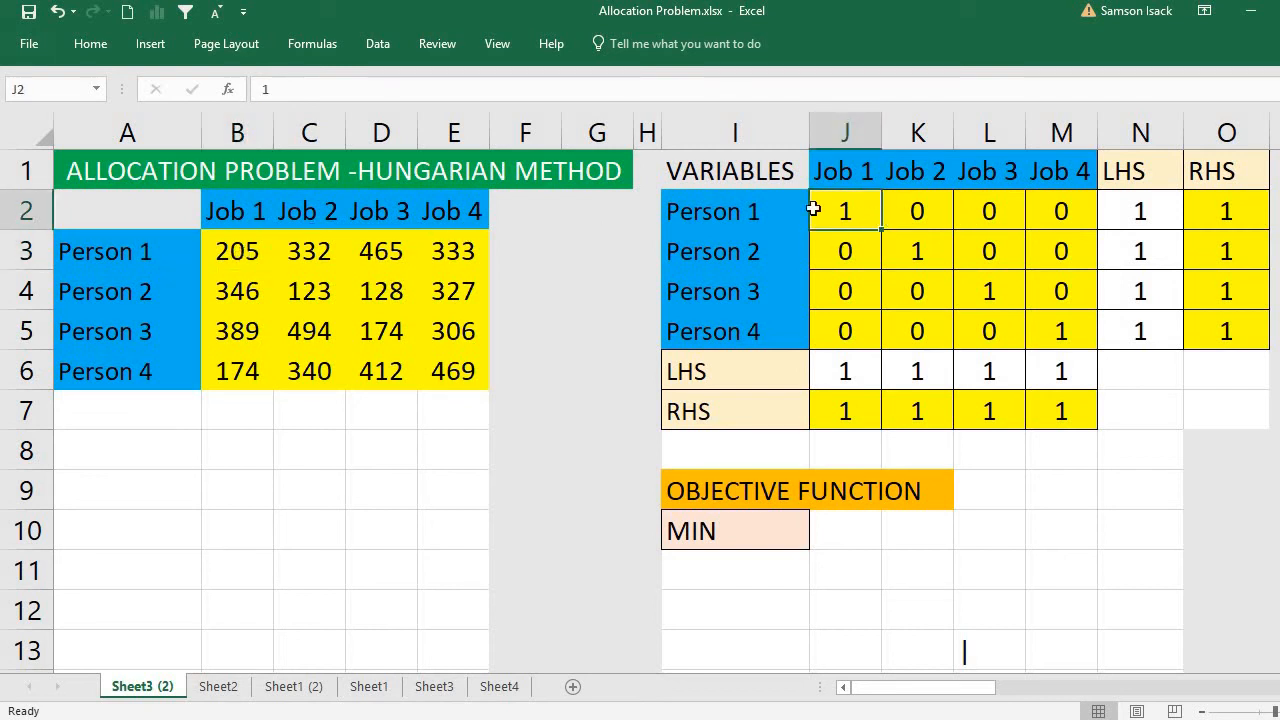
left_click(306, 245)
left_click(930, 212)
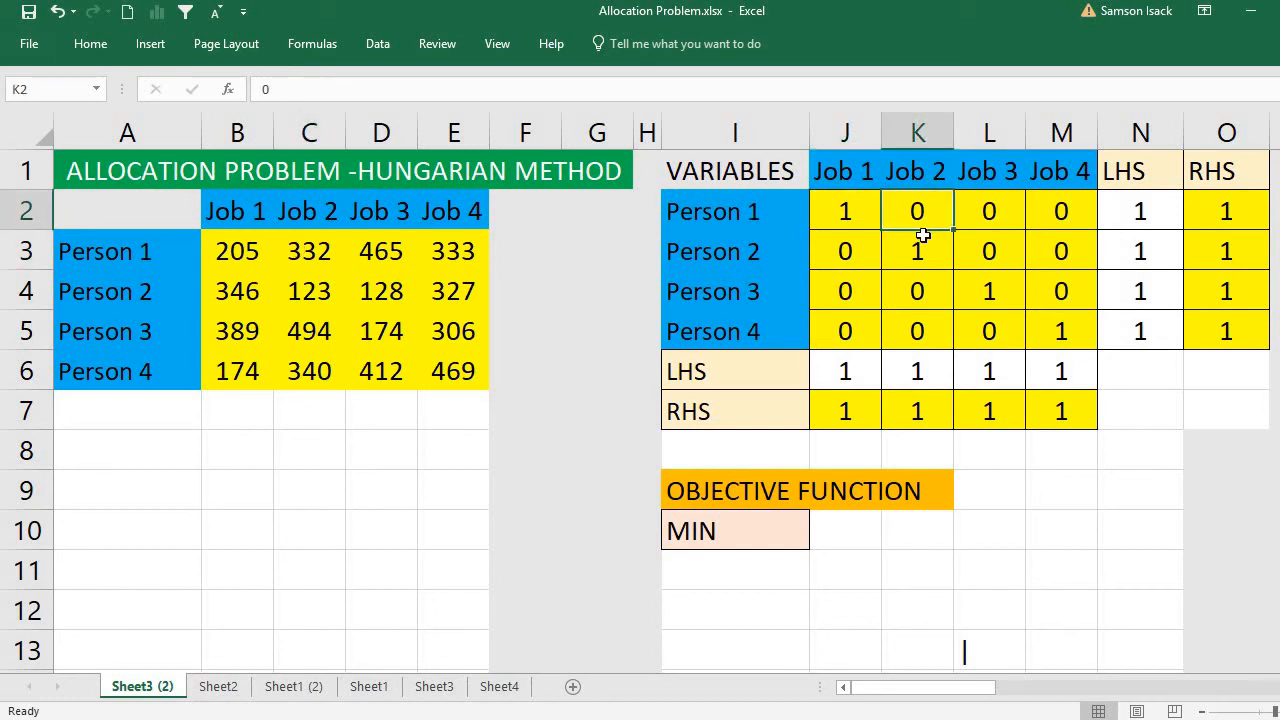
left_click_drag(233, 250, 458, 371)
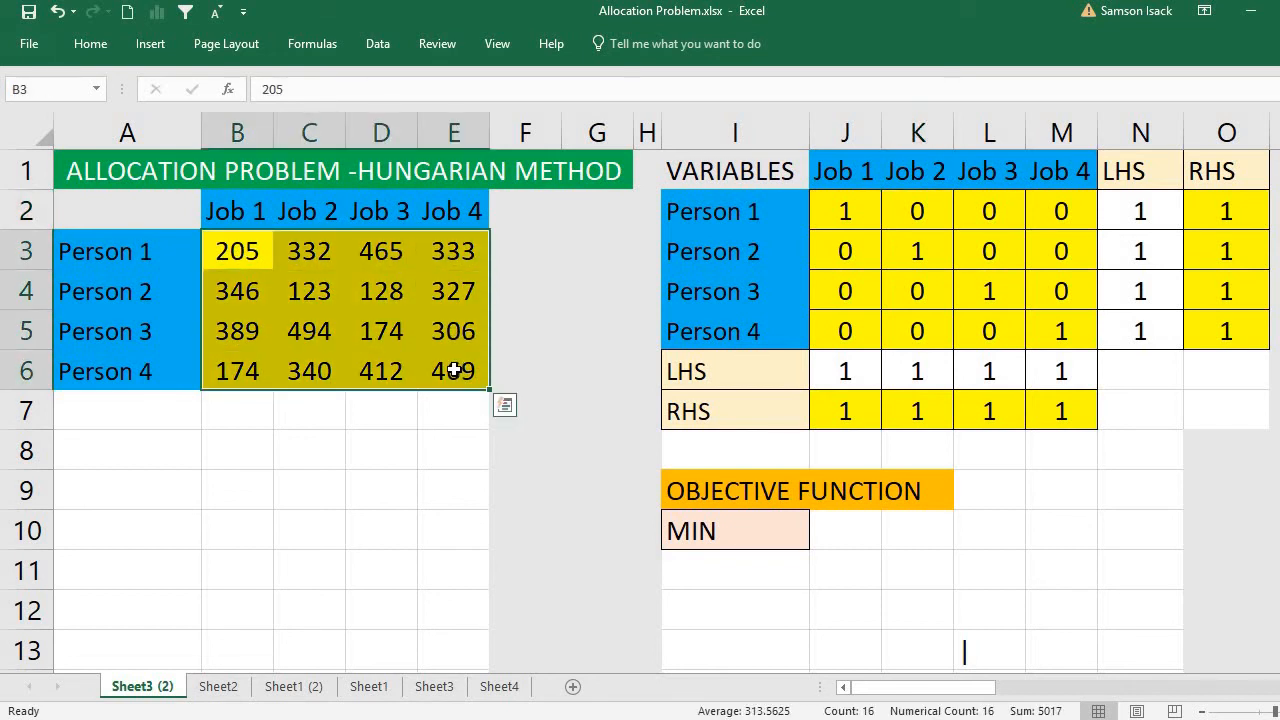
left_click_drag(868, 221, 1062, 333)
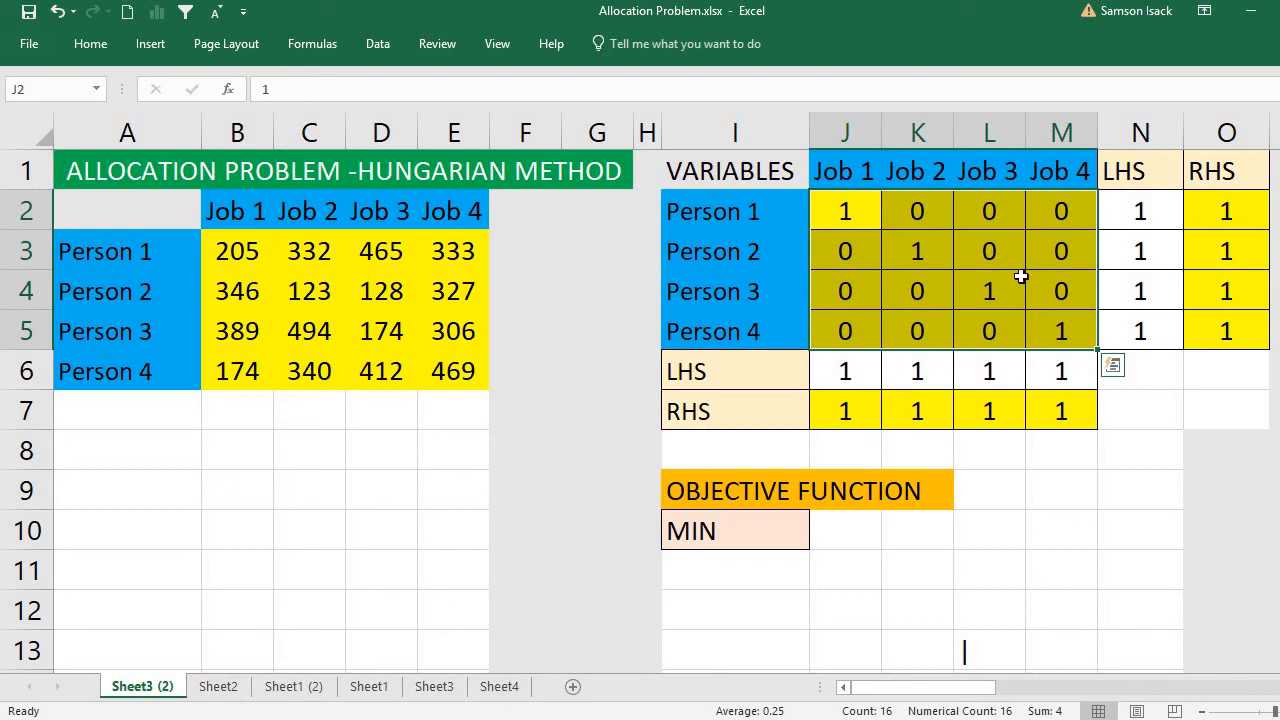
left_click(236, 258)
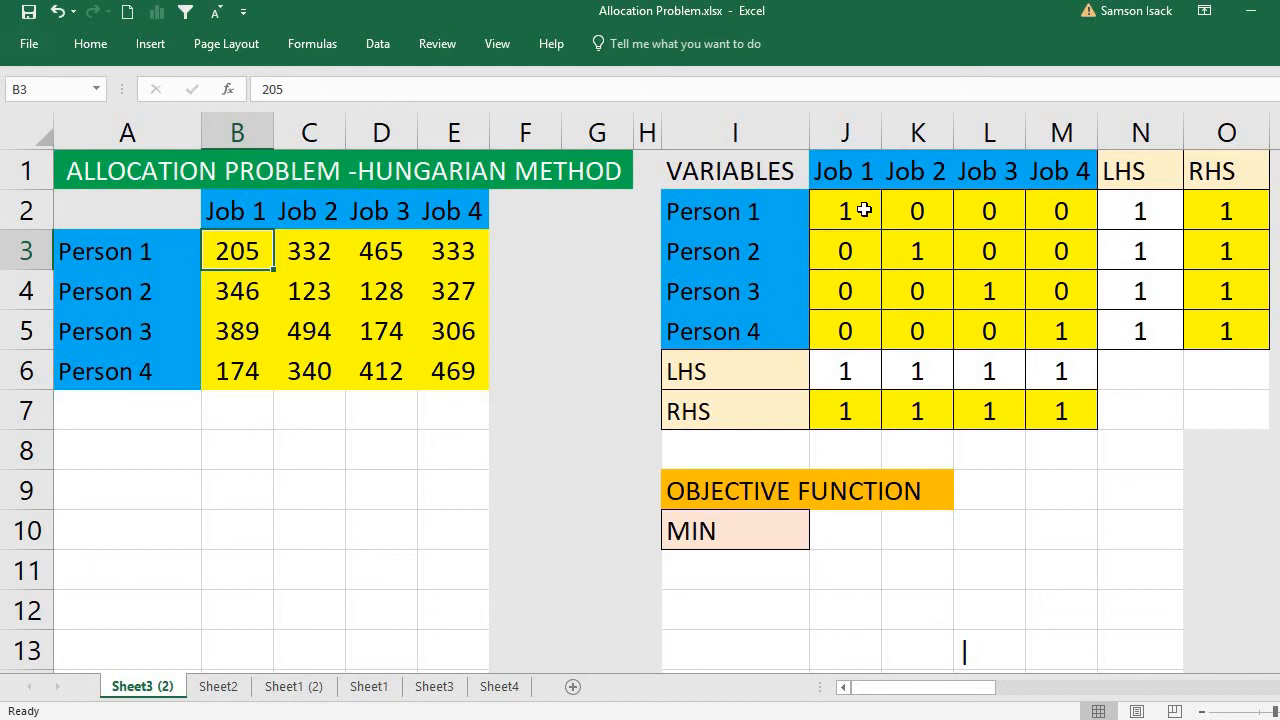
left_click(863, 210)
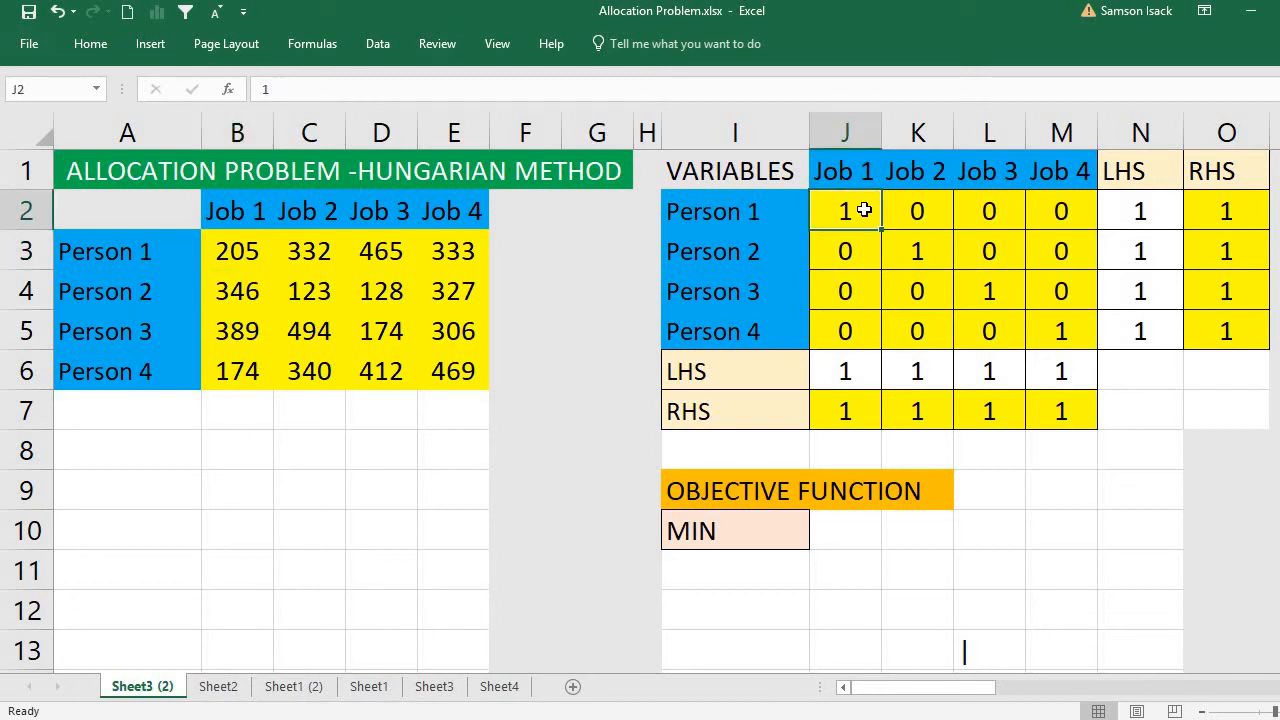
left_click(245, 262)
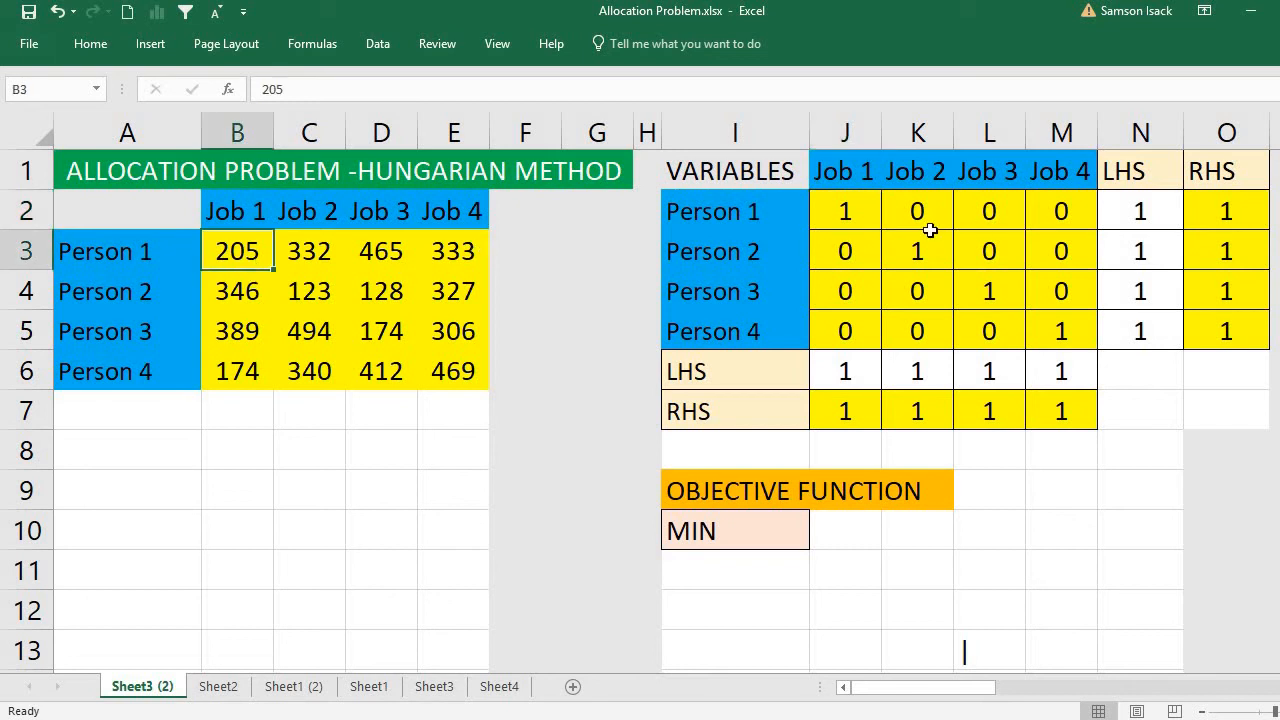
left_click(857, 221)
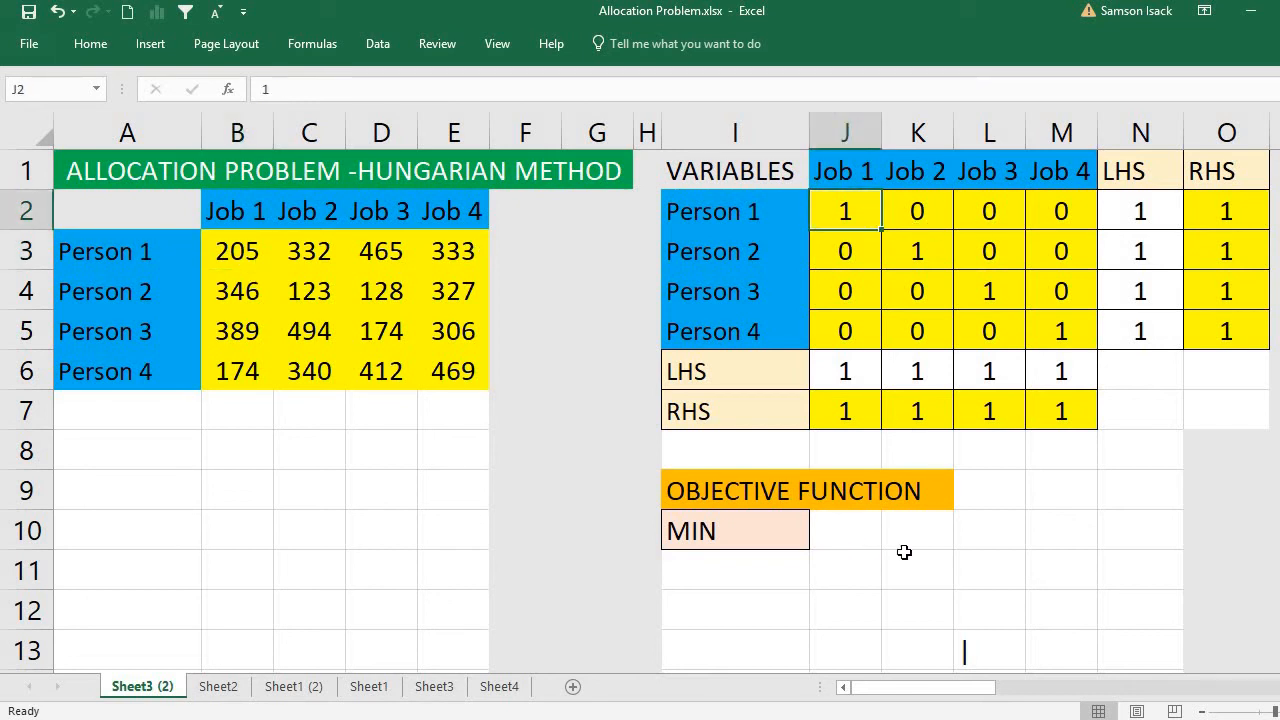
- Enter the heading ARRAY 1 in cell B8 below the cost table
left_click(239, 463)
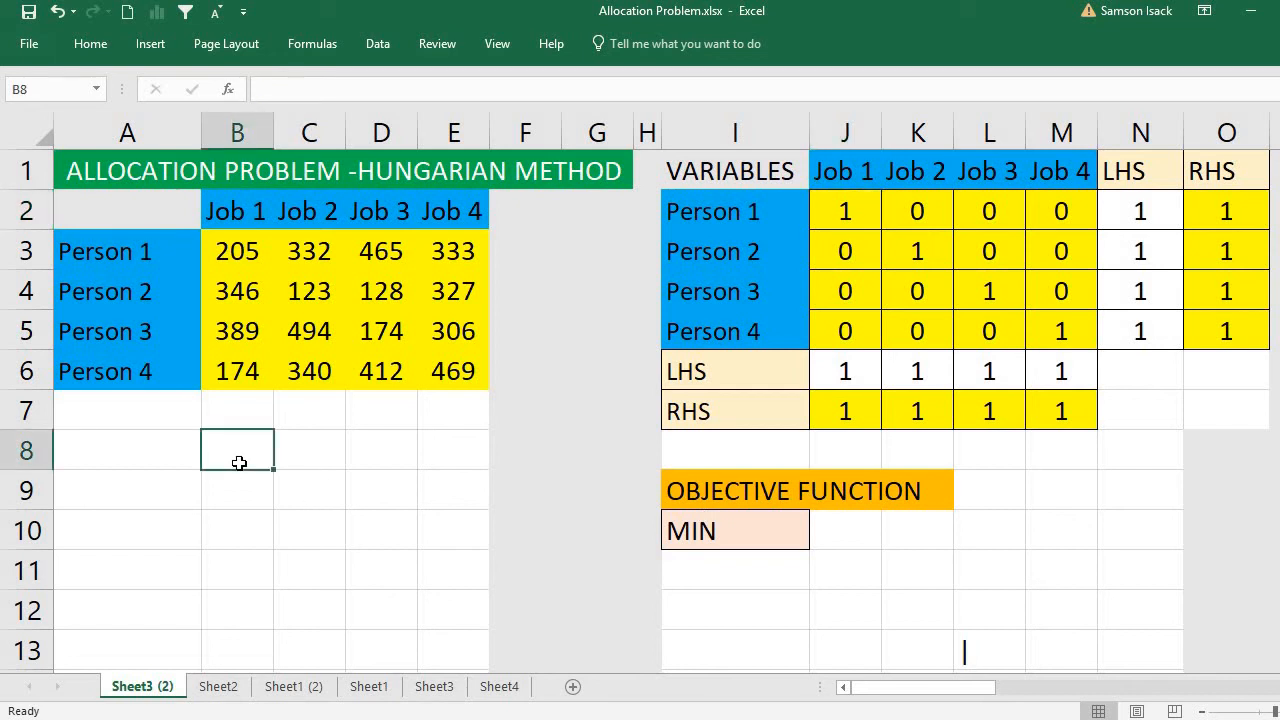
type("aRR")
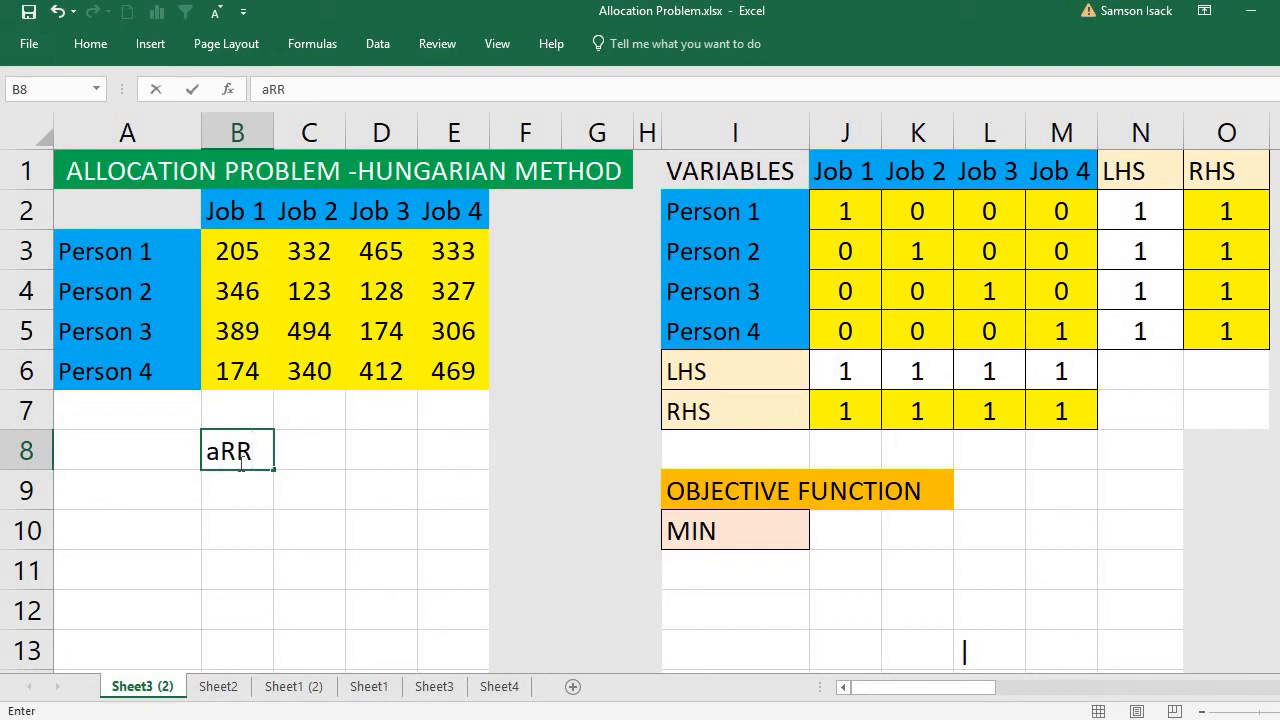
key("BackSpace")
key("BackSpace")
key("BackSpace")
type("ARRAY")
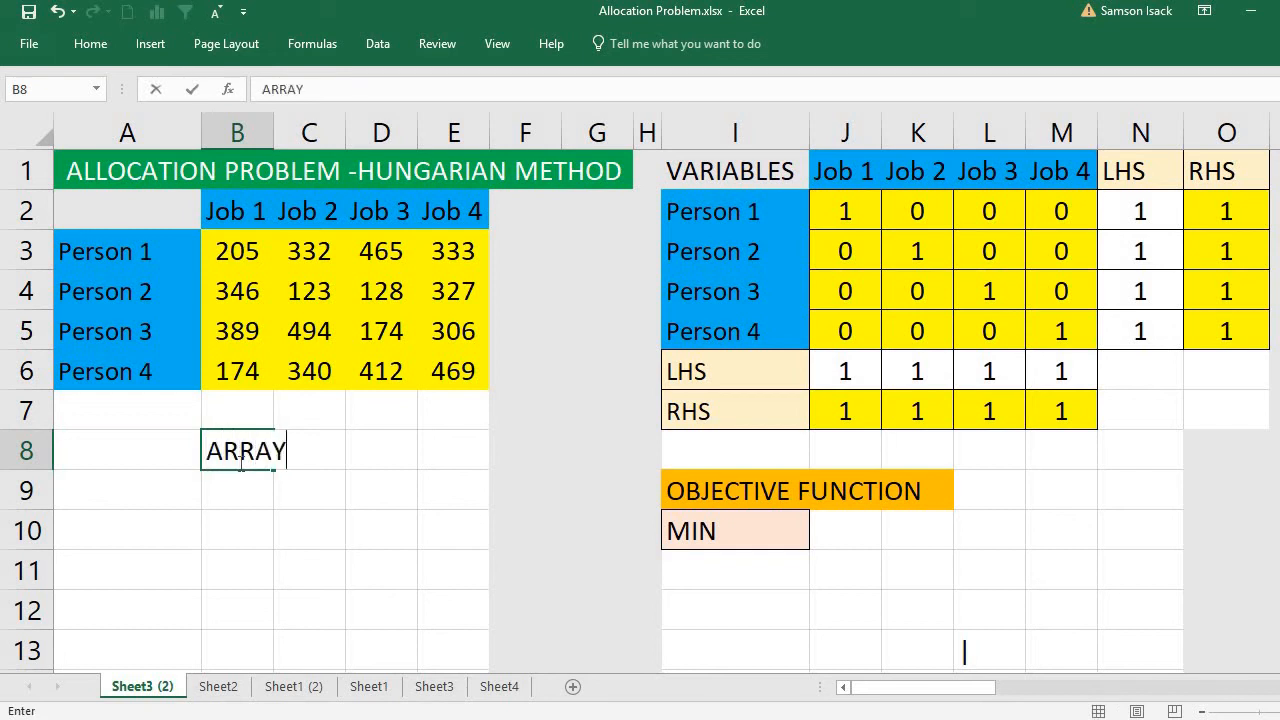
type(" 1")
key("Return")
- Enter the heading ARRAY2 in cell C8, entirely in capital letters
left_click(306, 454)
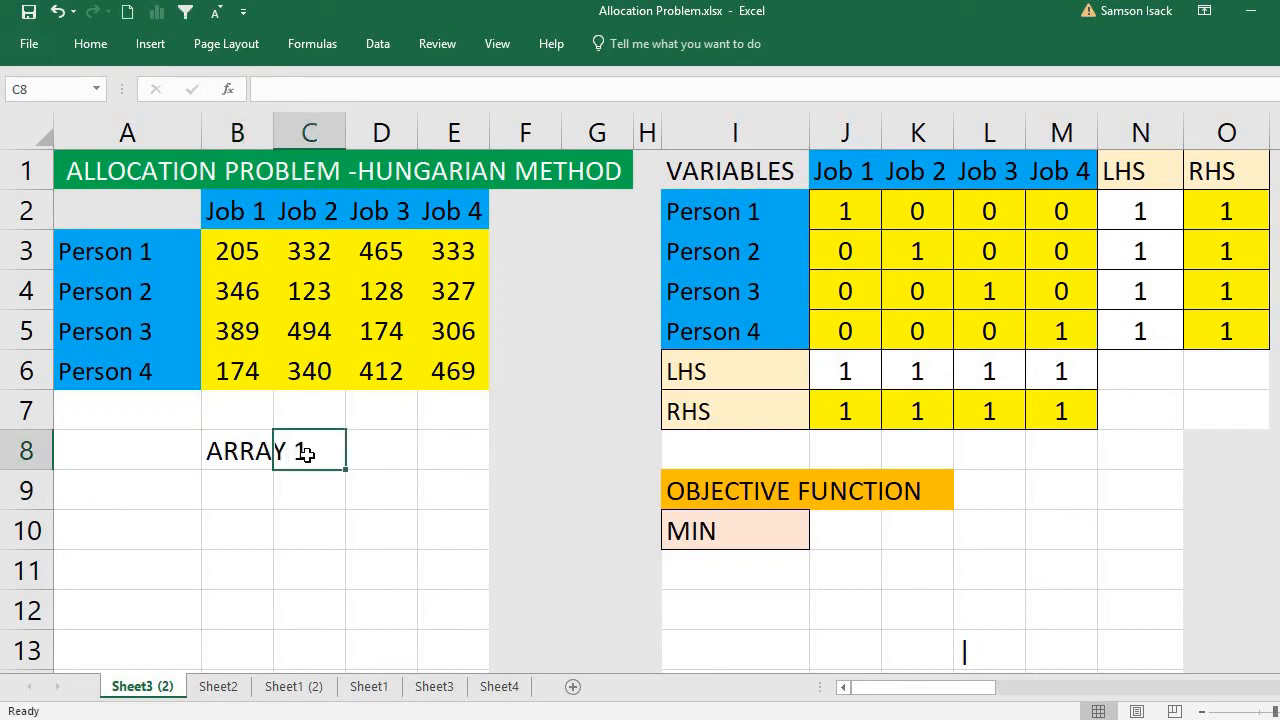
type("aRR")
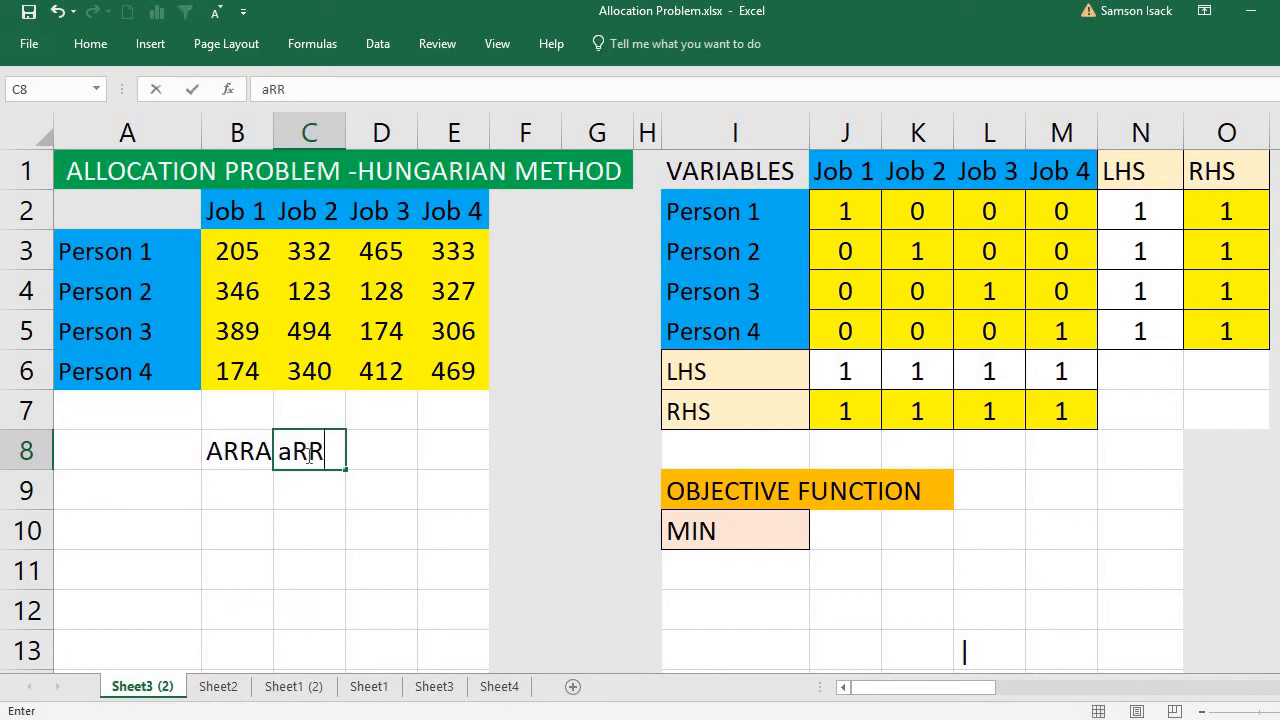
type("AY2")
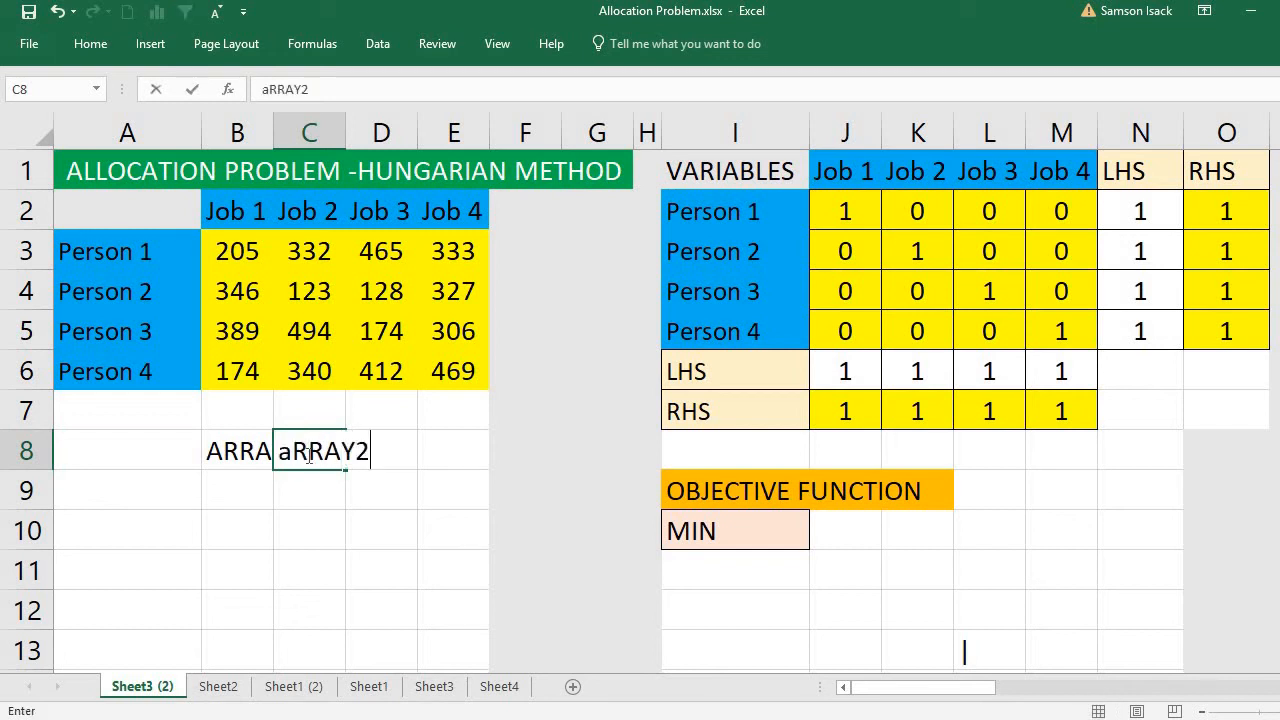
left_click(294, 457)
key("BackSpace")
type("A")
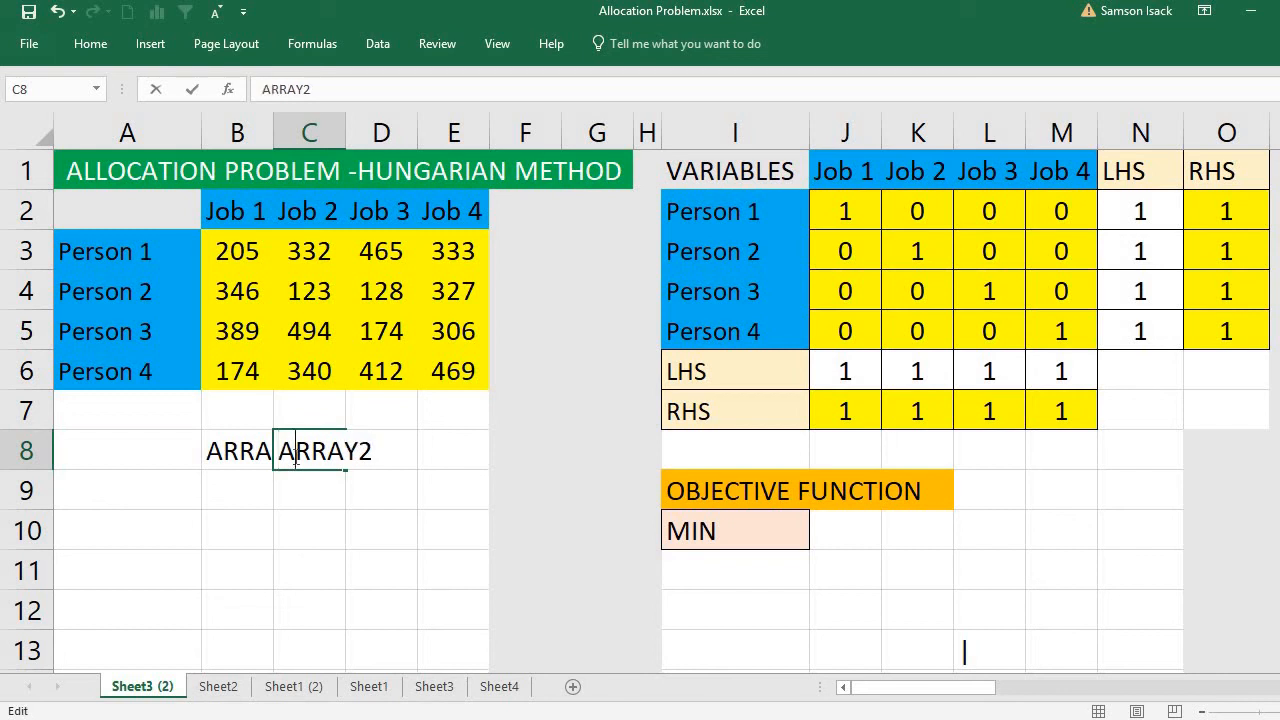
- Fill the first example array in B9:B11 with the values 1, 2 and 3
left_click(218, 490)
type("1")
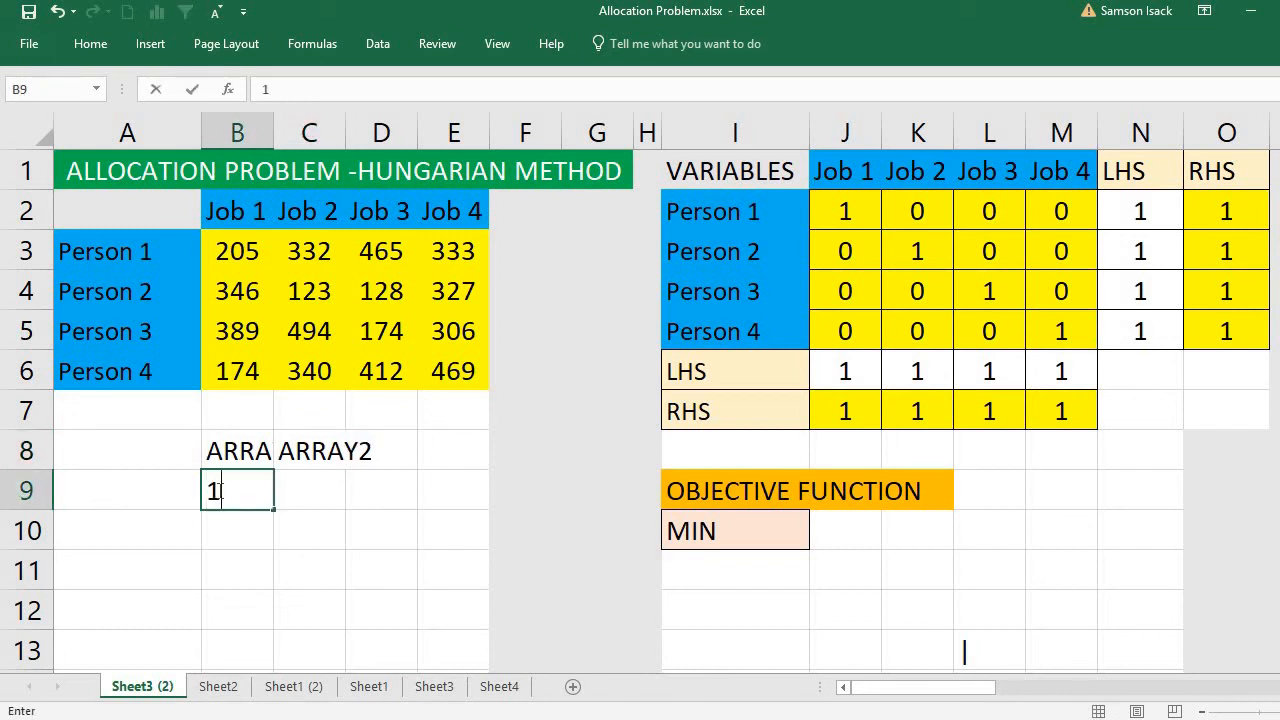
key("Return")
type("2")
key("Return")
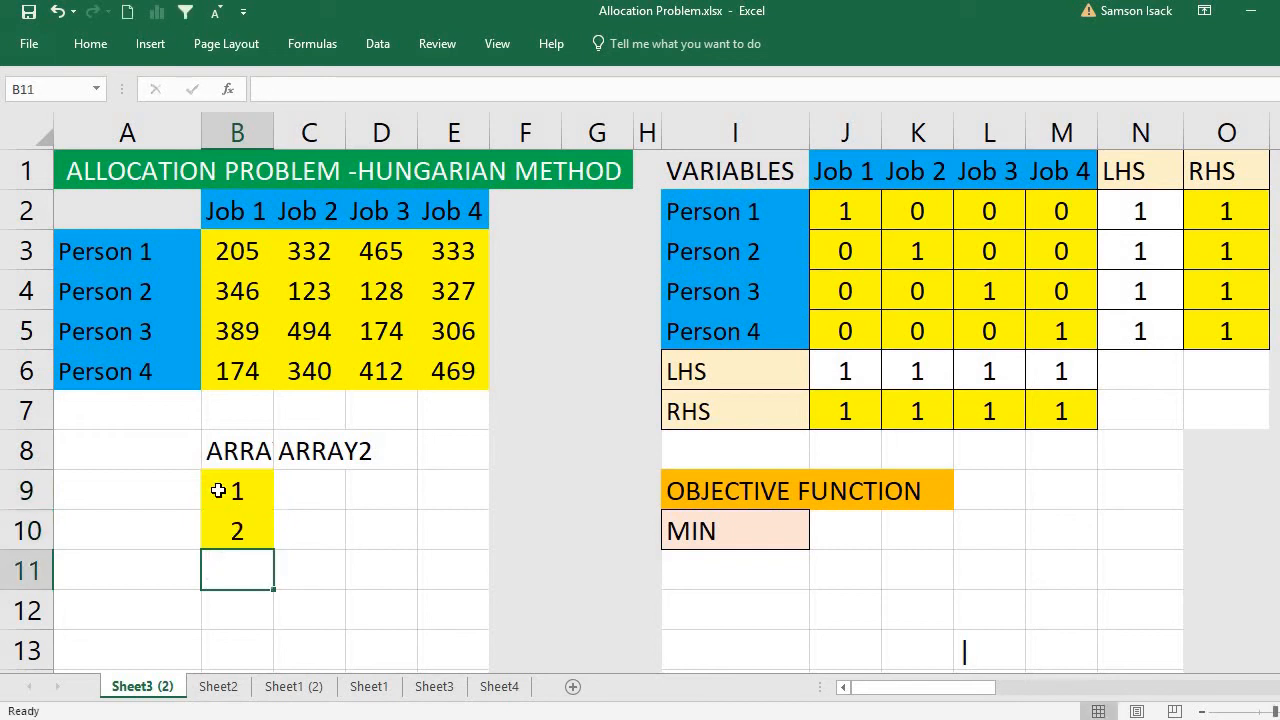
type("3")
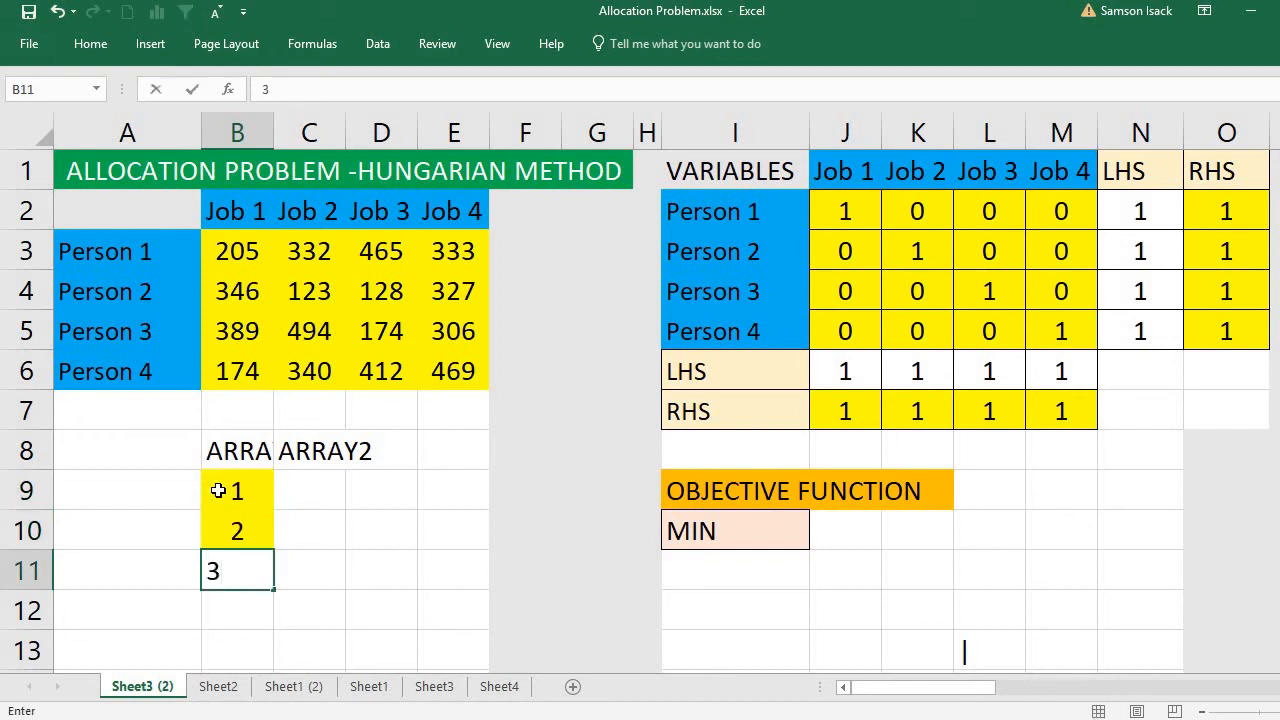
- Fill the second example array in C9:C11 with the values 4, 5 and 6
left_click(301, 489)
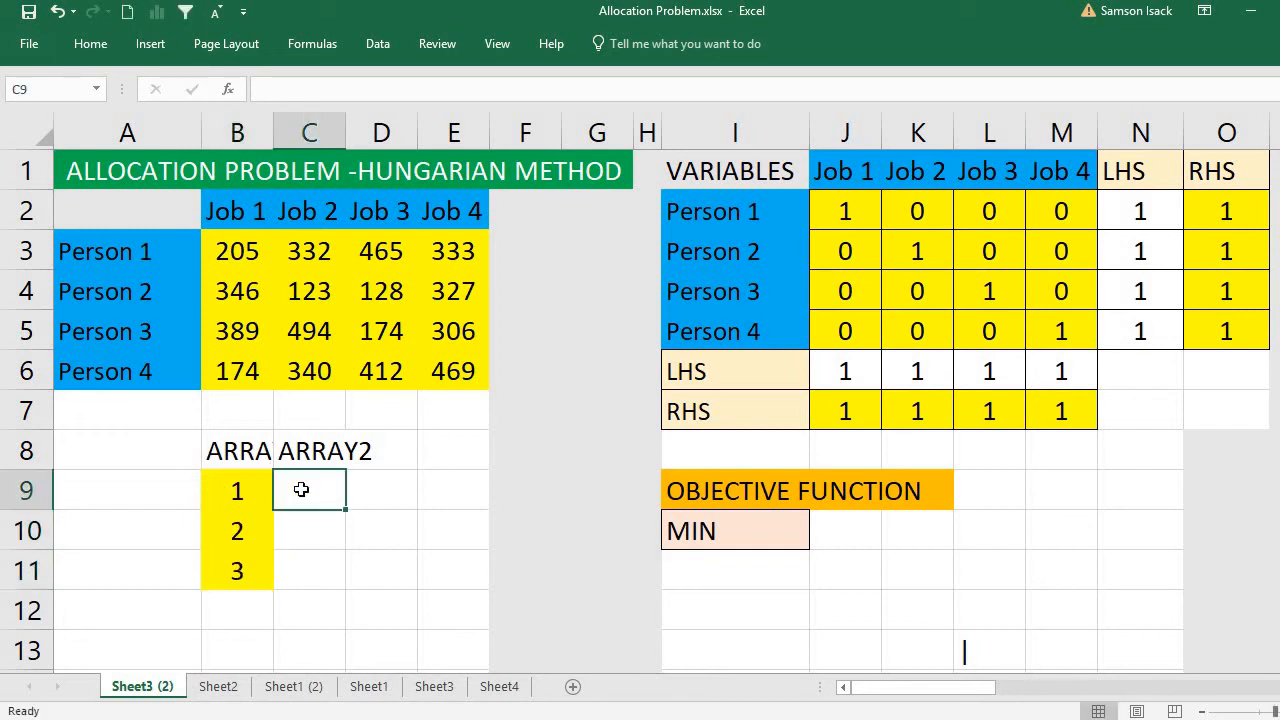
type("4")
key("Return")
type("5")
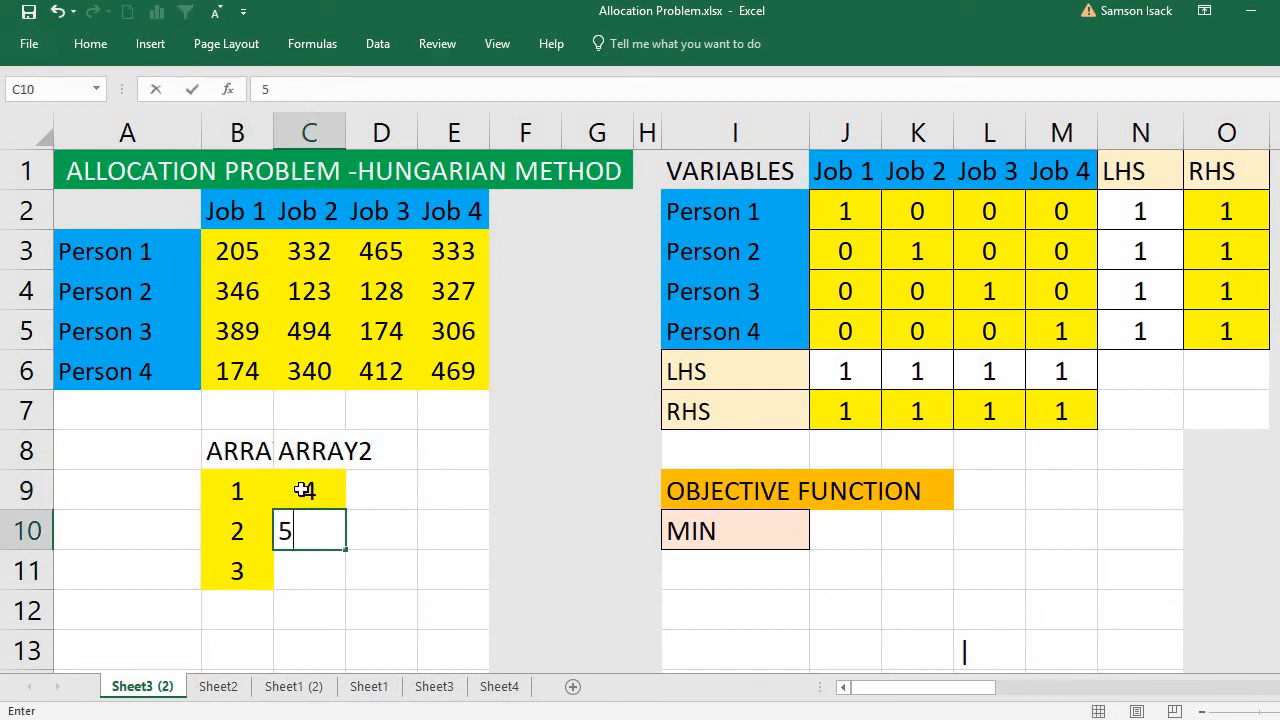
key("Return")
type("6")
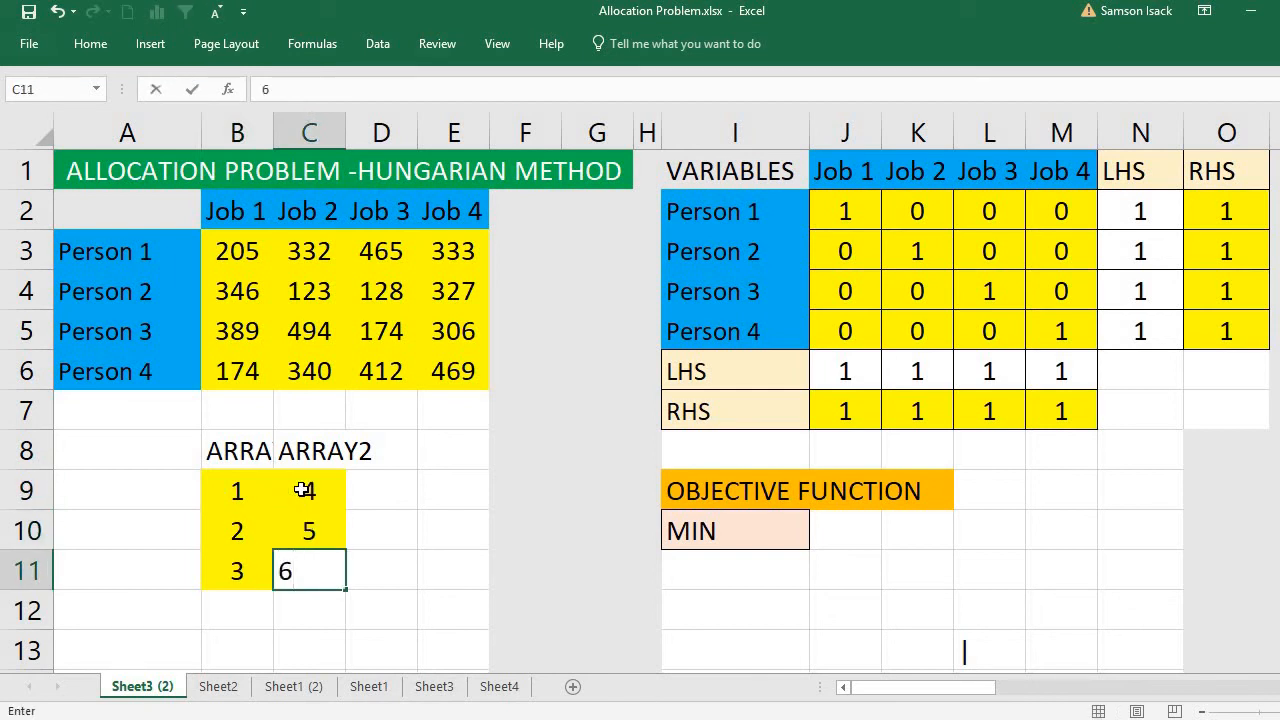
key("Return")
left_click(283, 567)
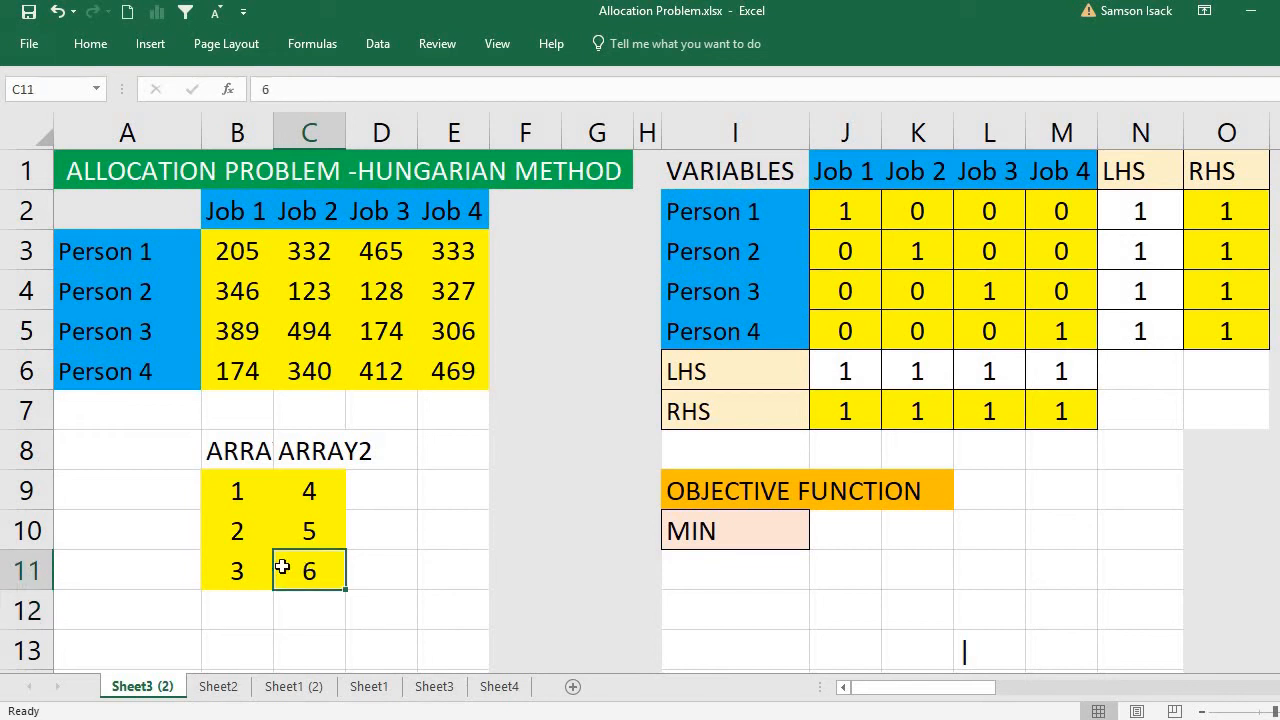
- Multiply and total the two example arrays in B12 with =SUMPRODUCT(B9:B11,C9:C11)
left_click_drag(251, 483, 246, 578)
left_click(247, 609)
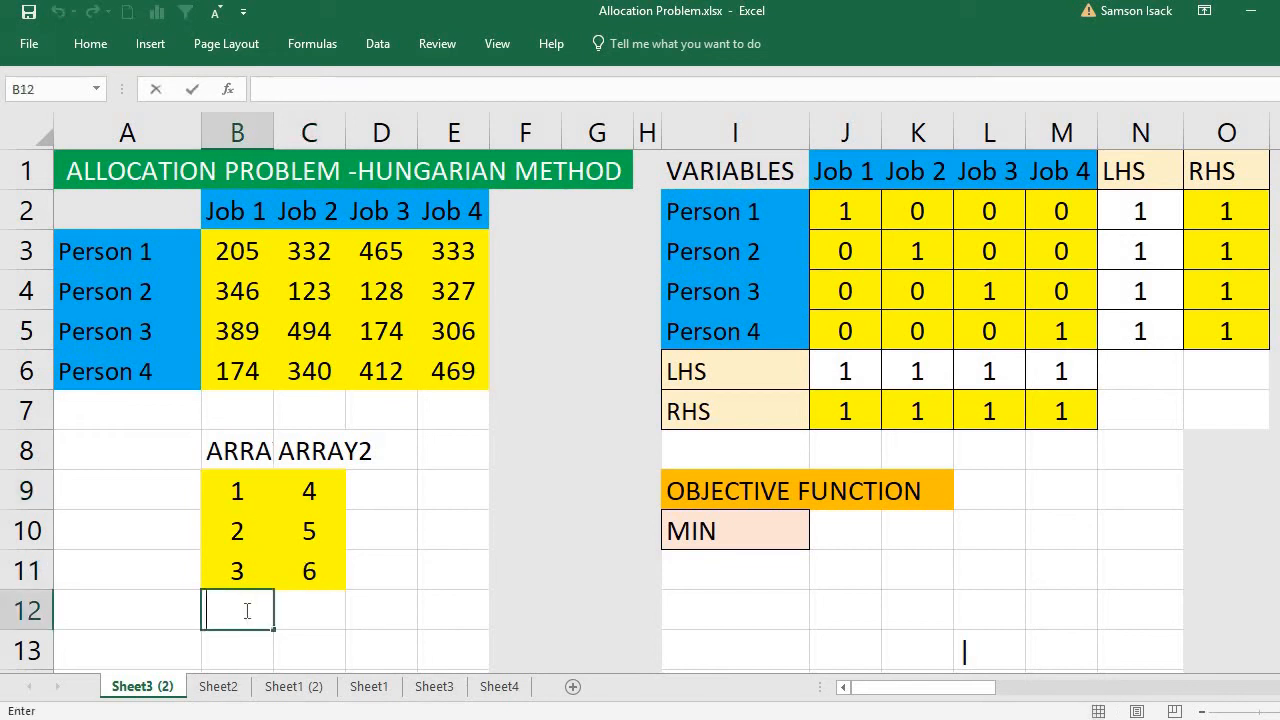
type("=su")
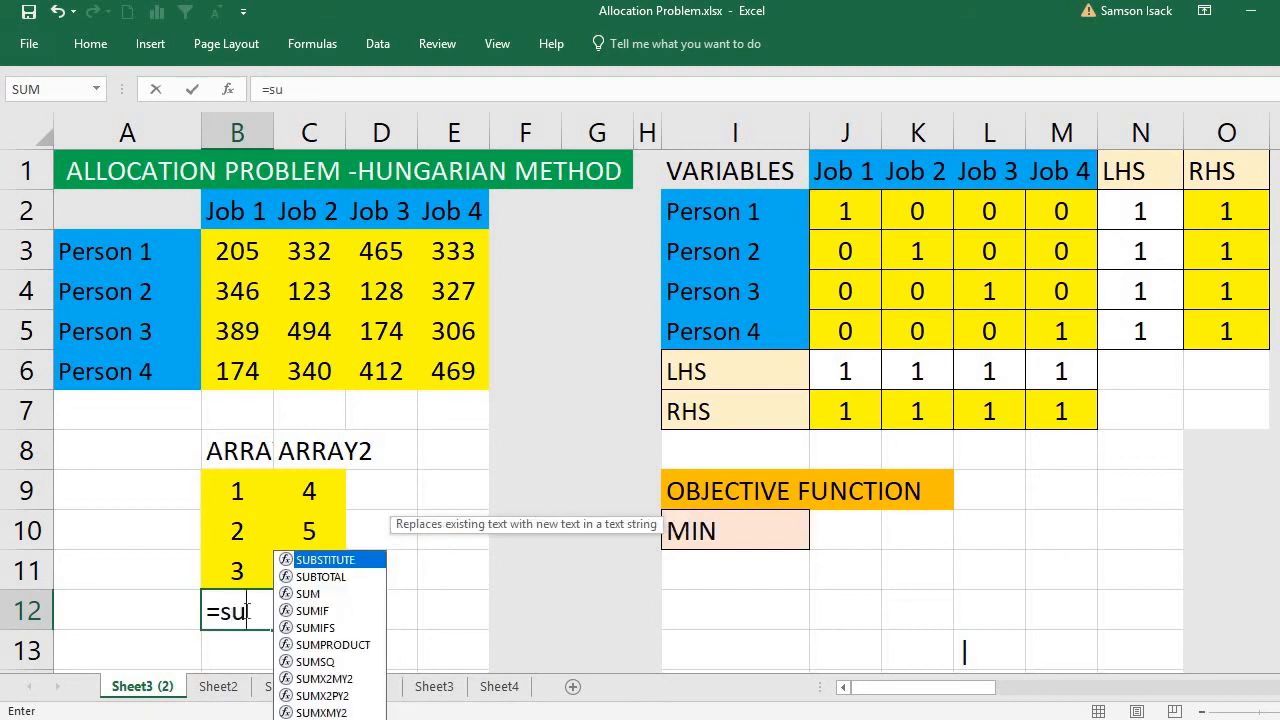
double_click(365, 645)
left_click_drag(237, 485, 230, 570)
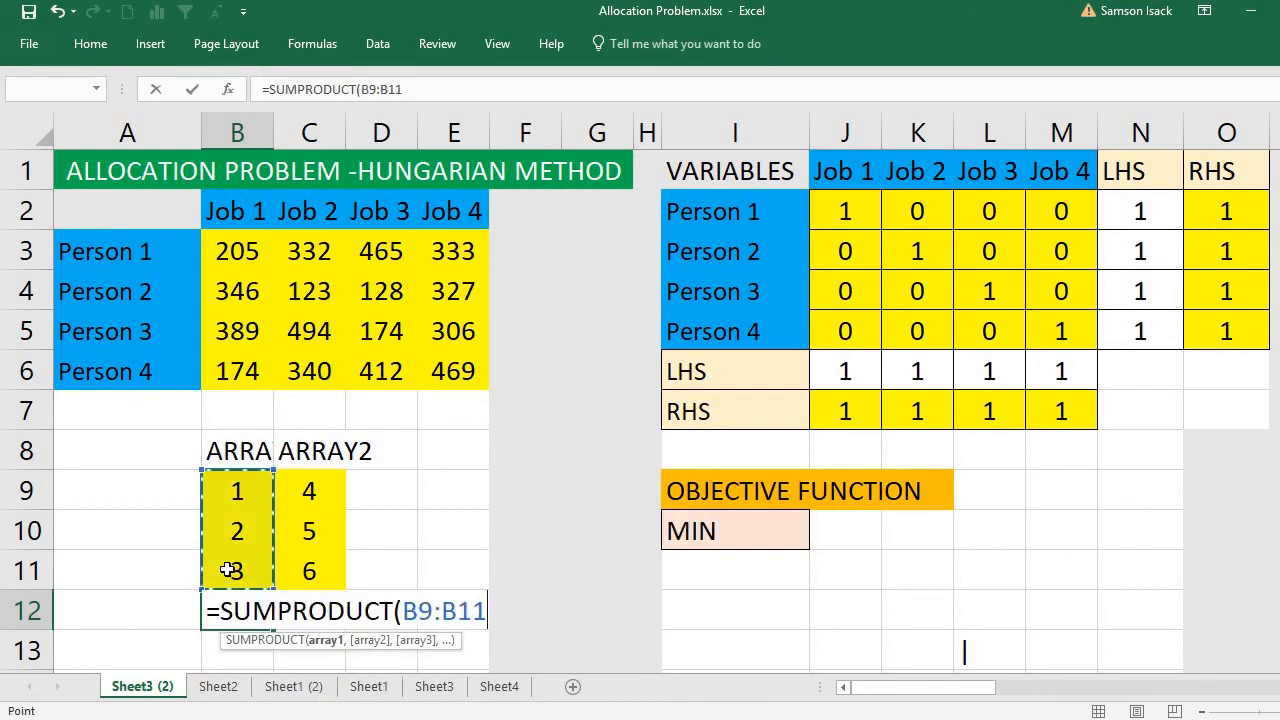
type(",")
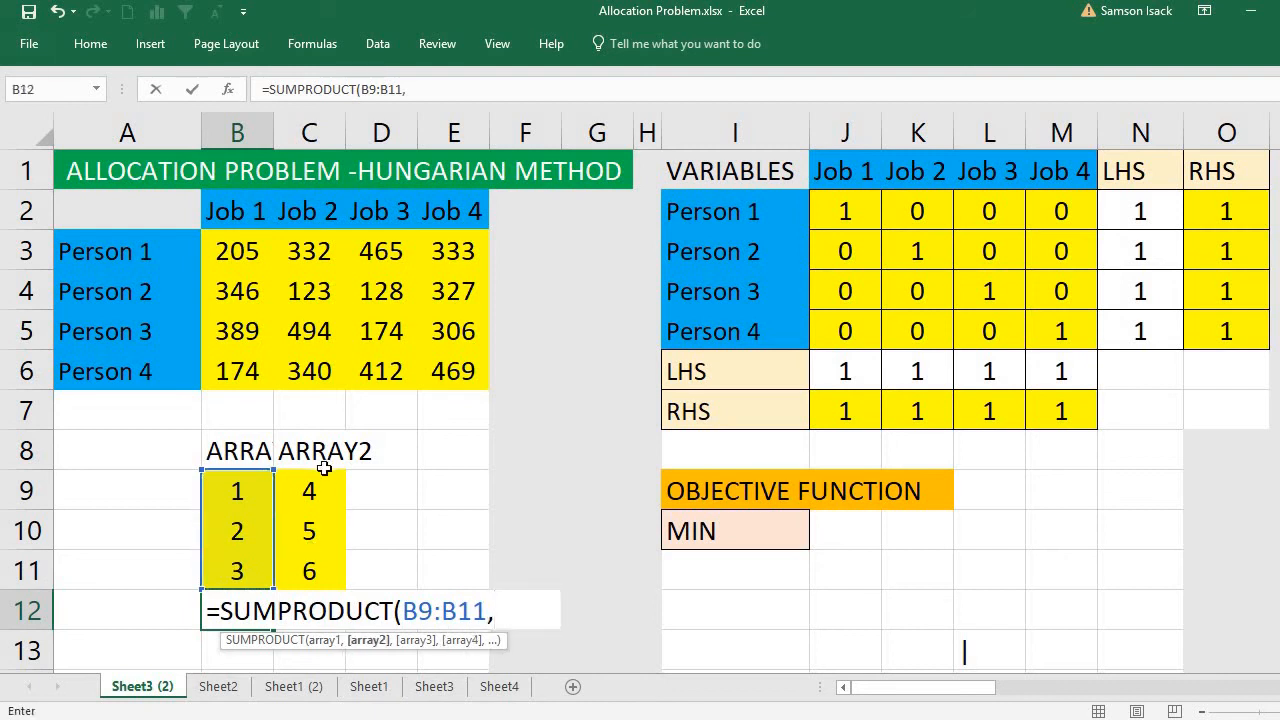
left_click_drag(320, 488, 311, 576)
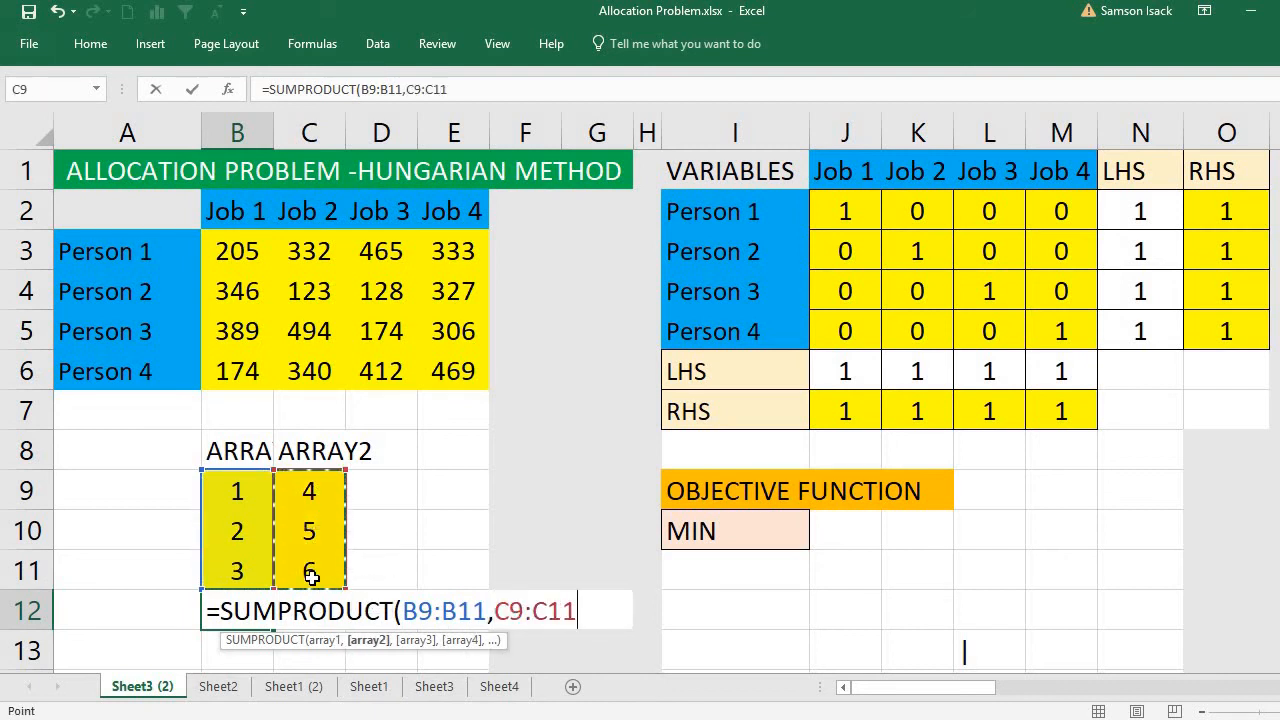
type(")")
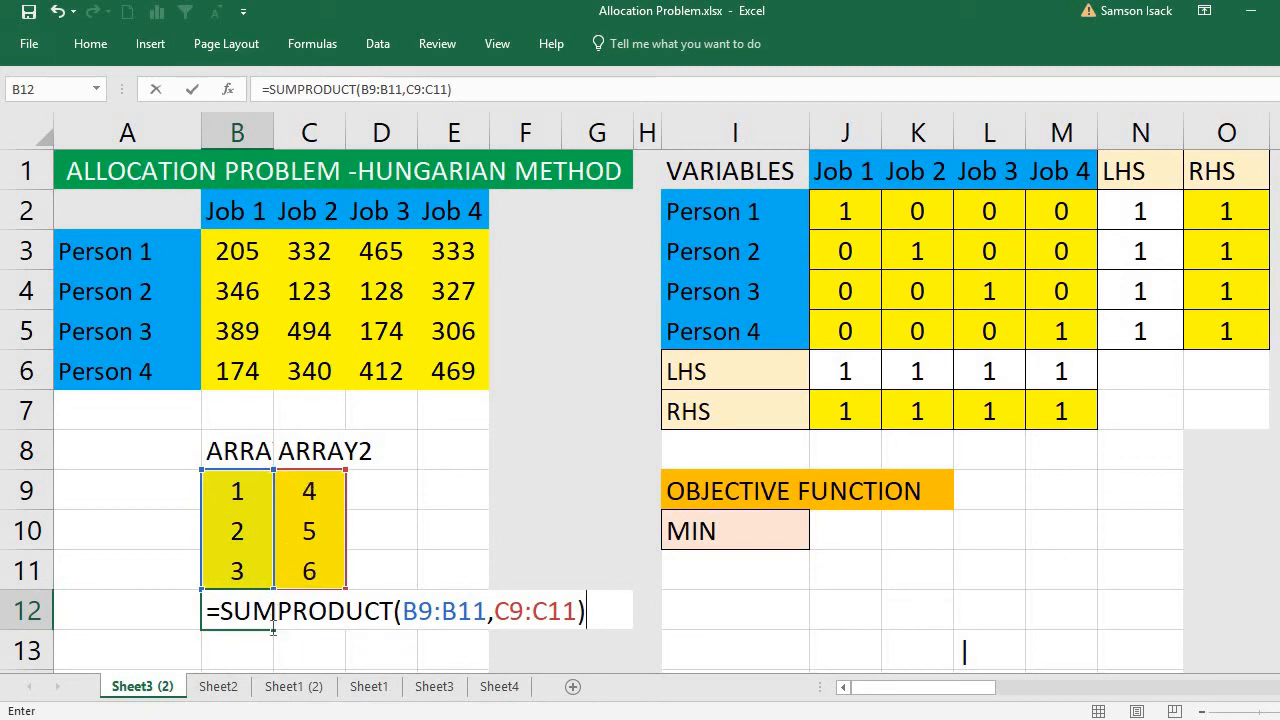
key("Return")
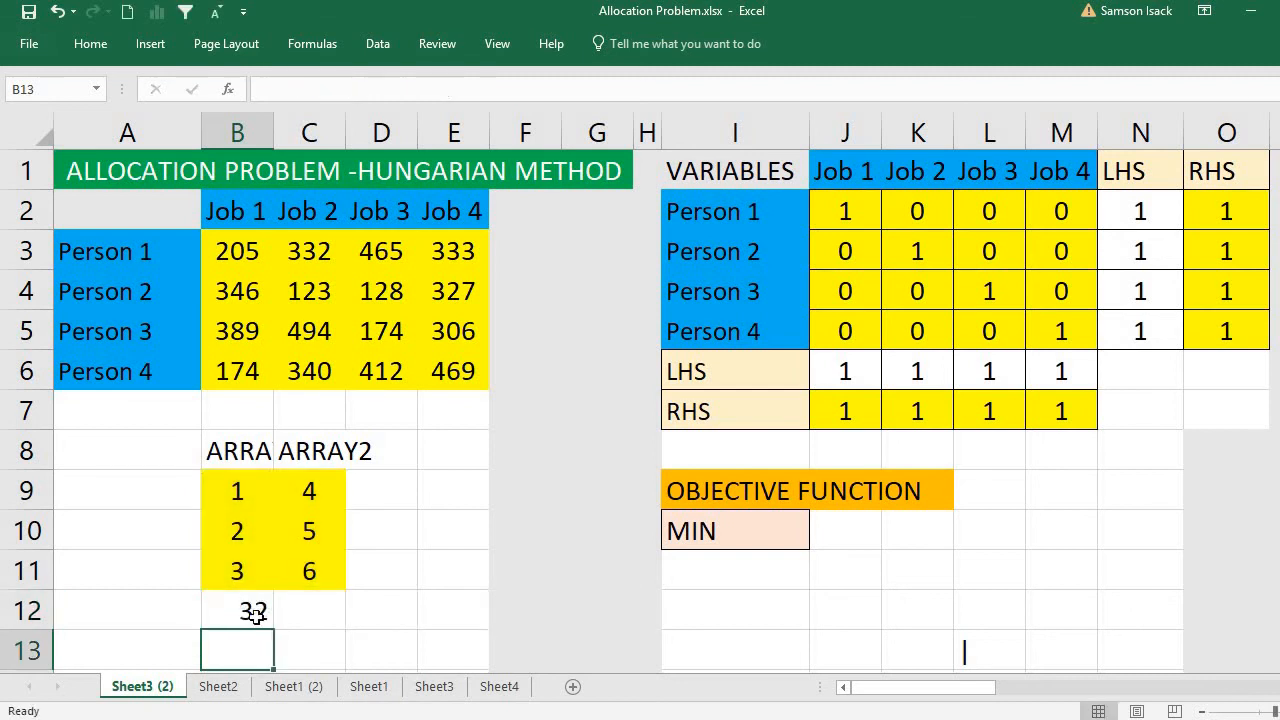
left_click(262, 612)
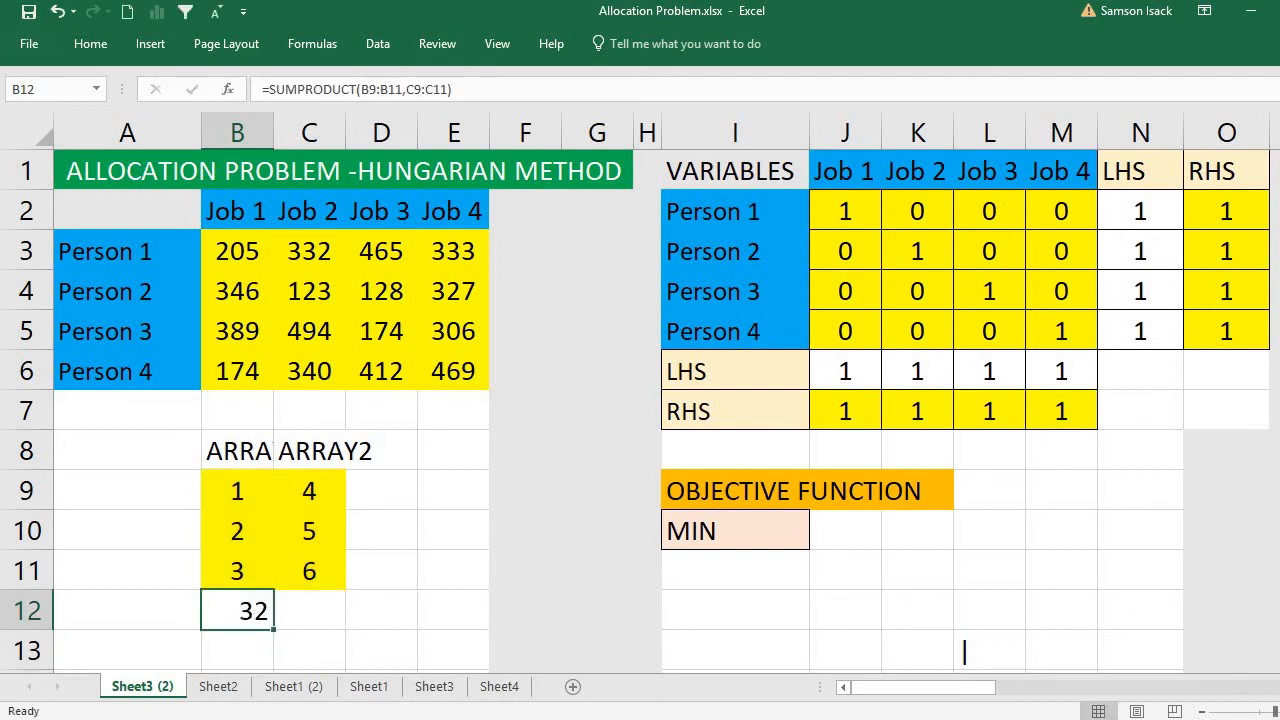
- Calculate the product of the first array pair in D9 with =B9*C9
left_click(390, 504)
type("=")
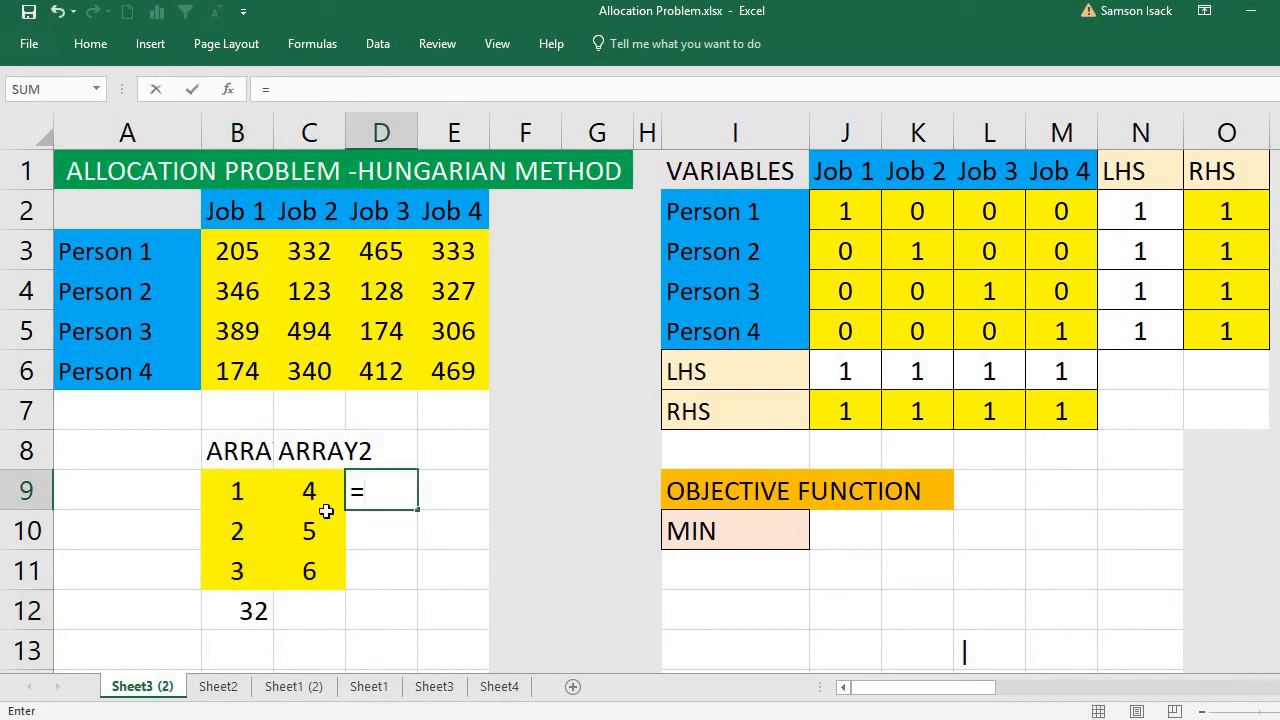
left_click(250, 496)
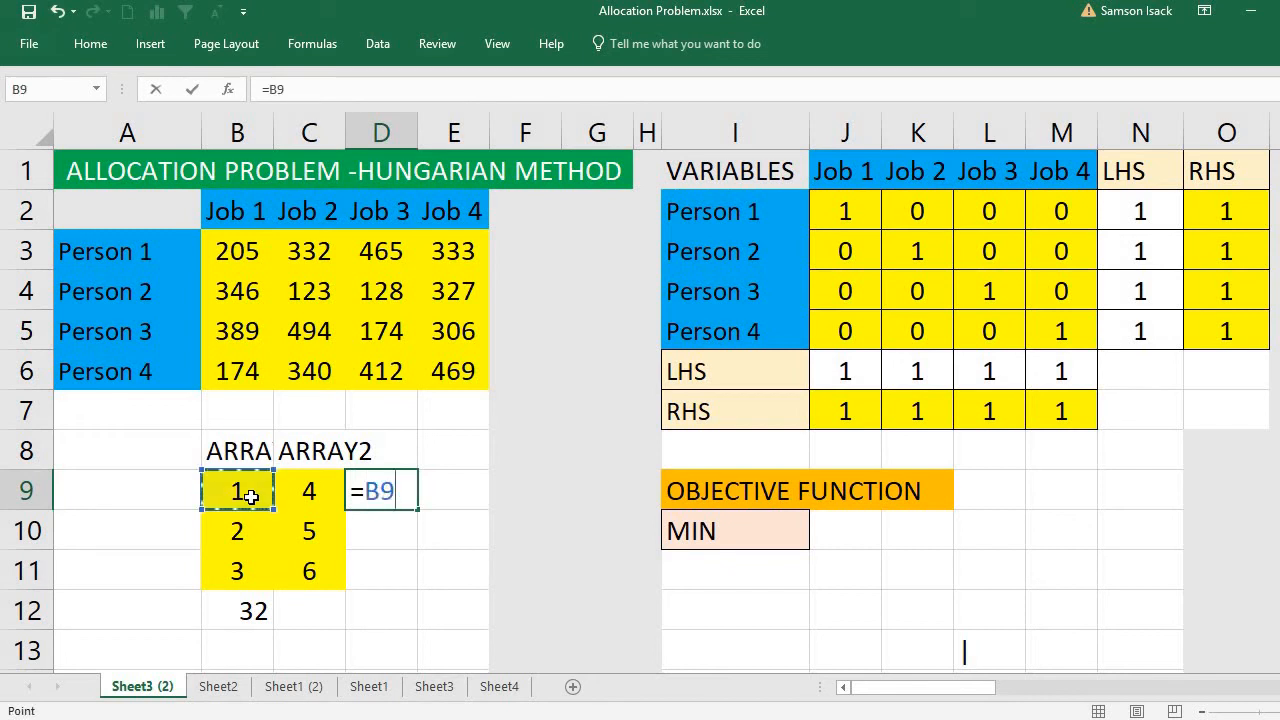
type("*")
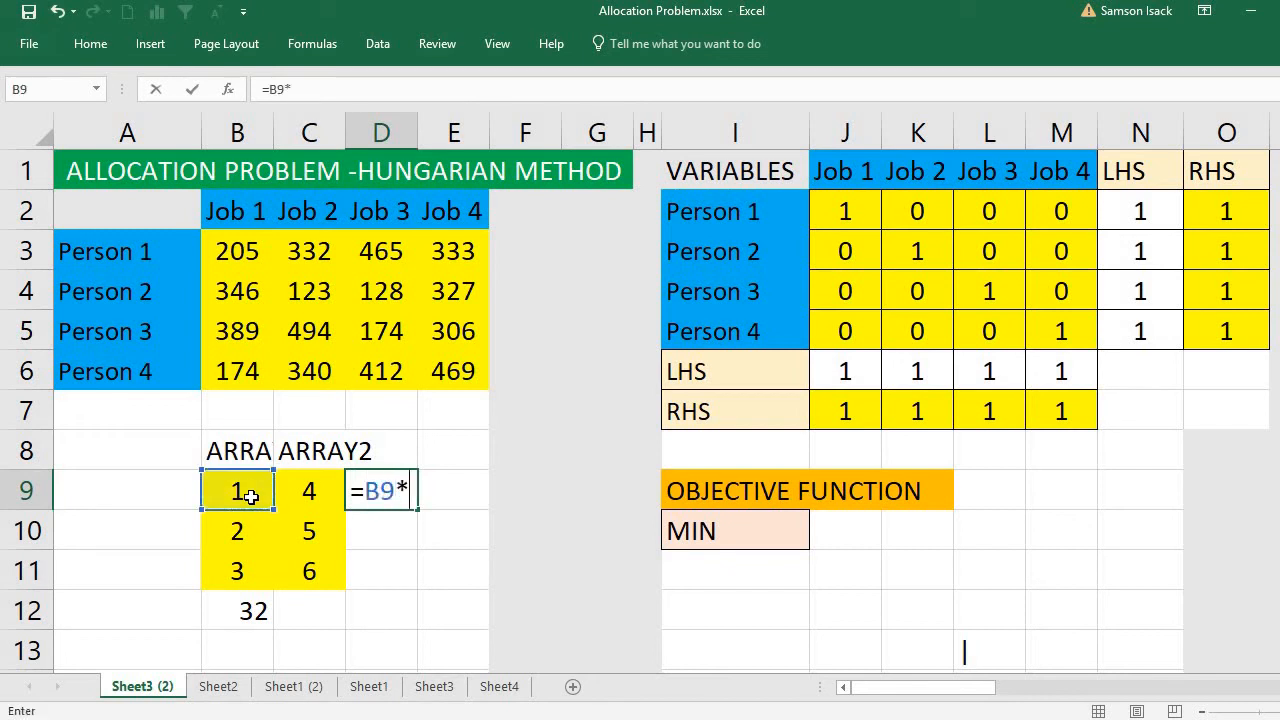
left_click(333, 491)
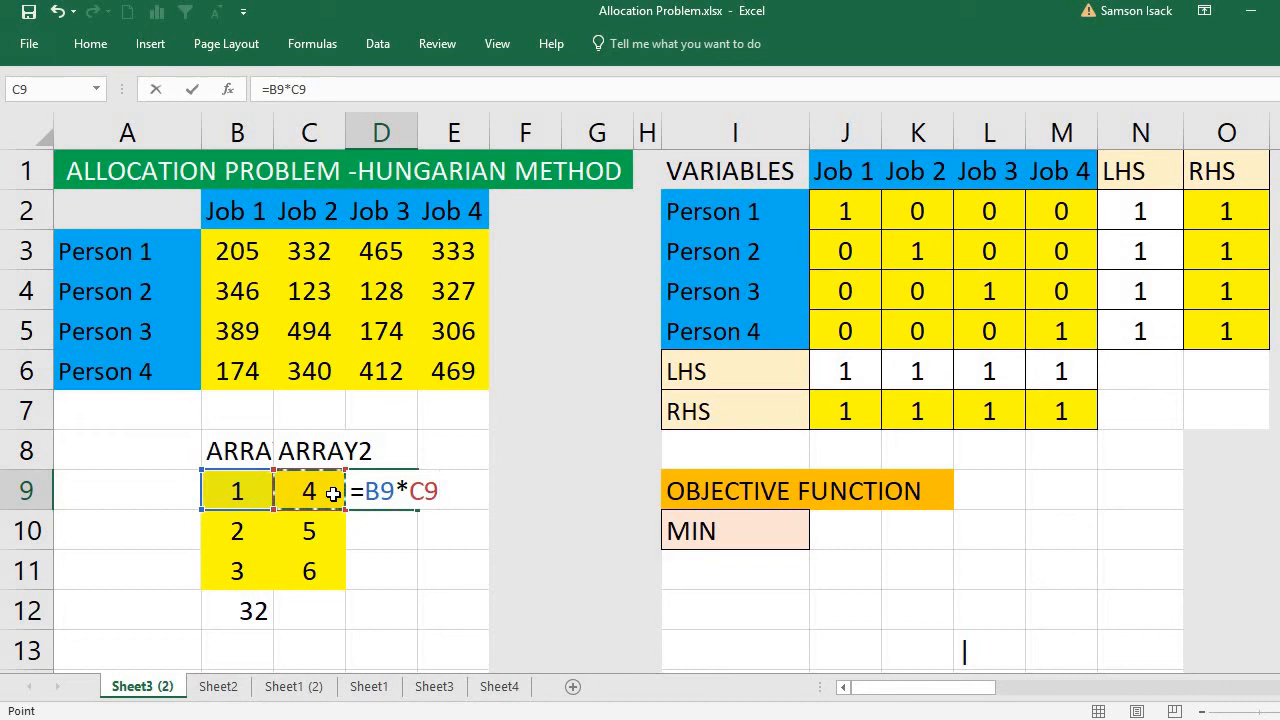
key("Return")
- Calculate the product of the second array pair in D10 with =B10*C10
type("=")
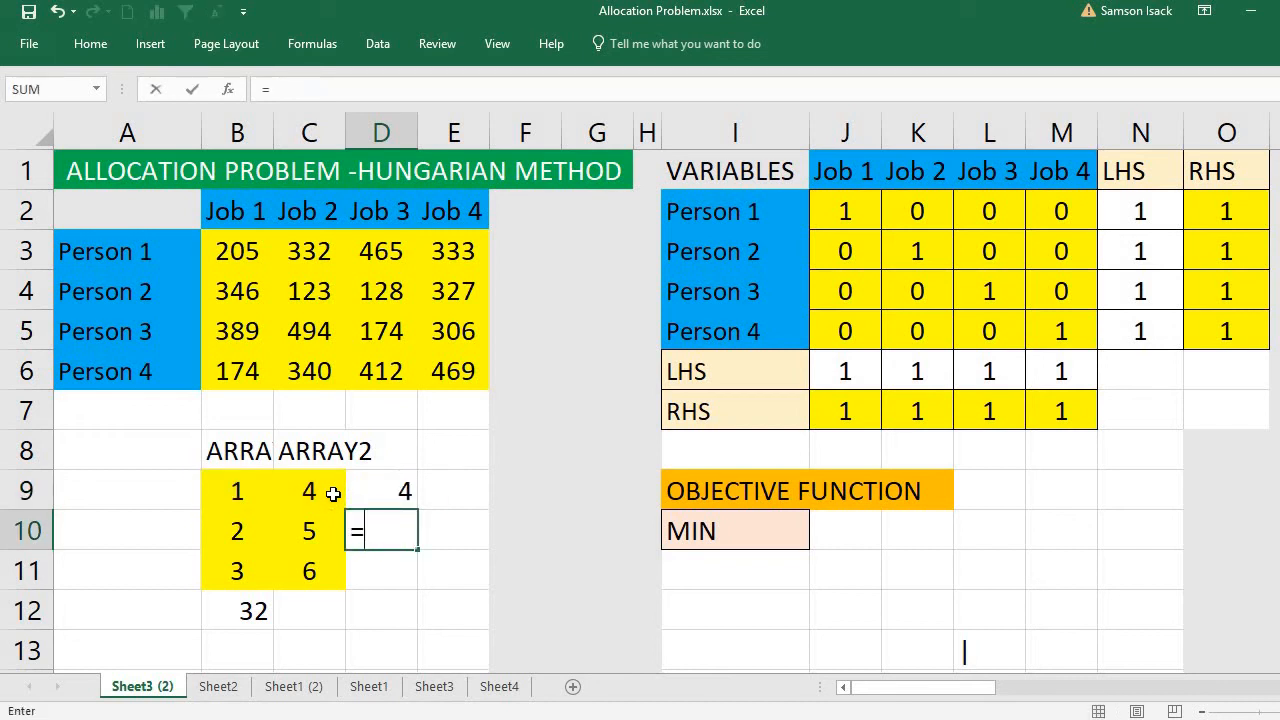
left_click(247, 533)
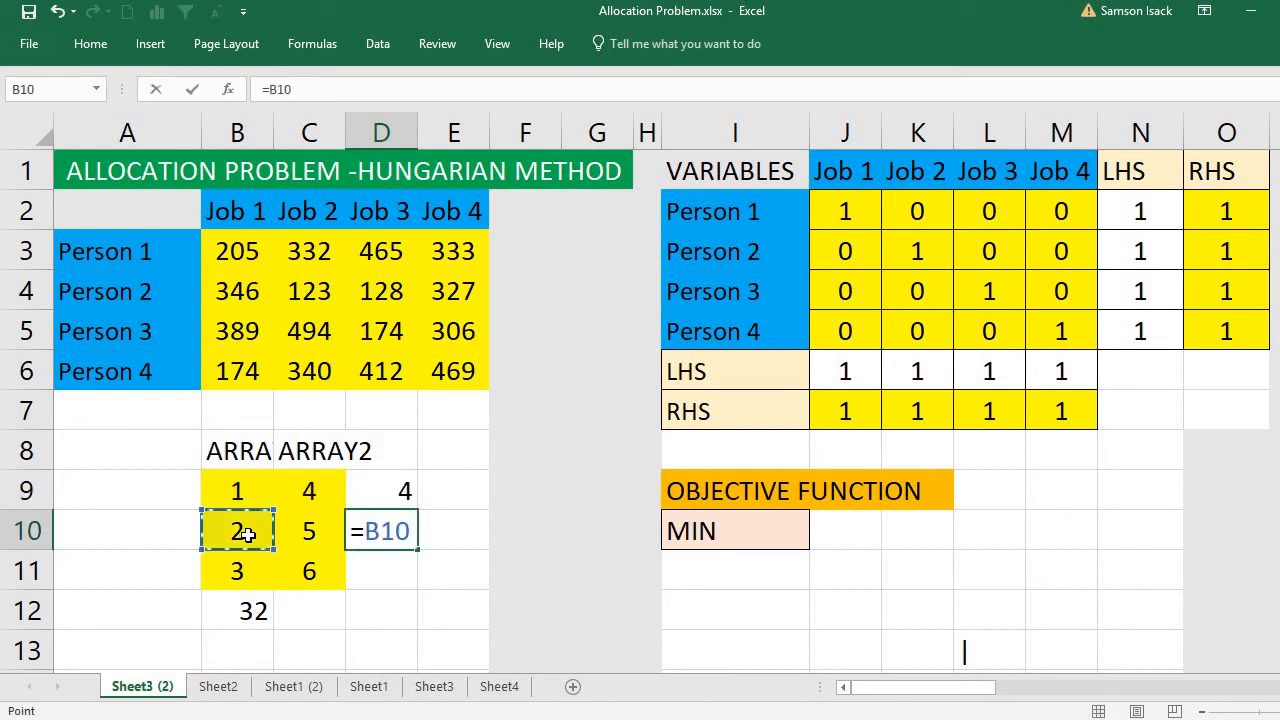
type("*")
left_click(289, 523)
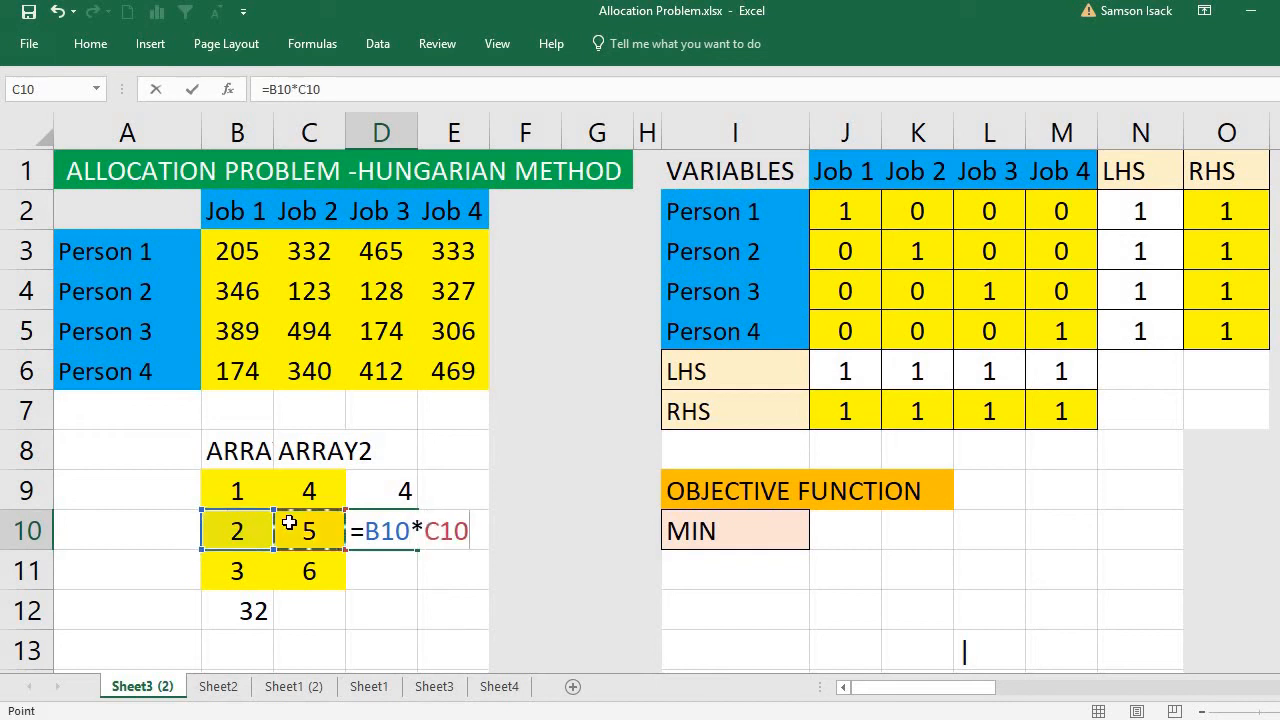
key("Return")
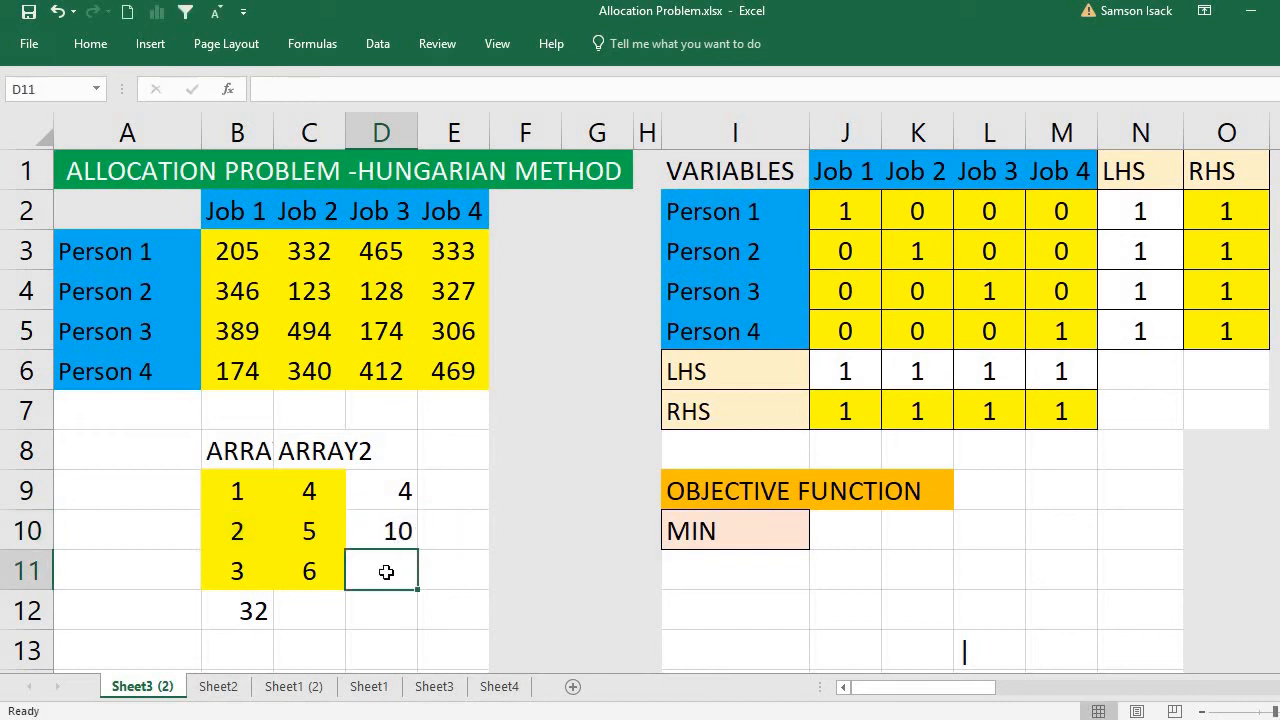
- Calculate the product of the third array pair in D11 with =B11*C11
type("=")
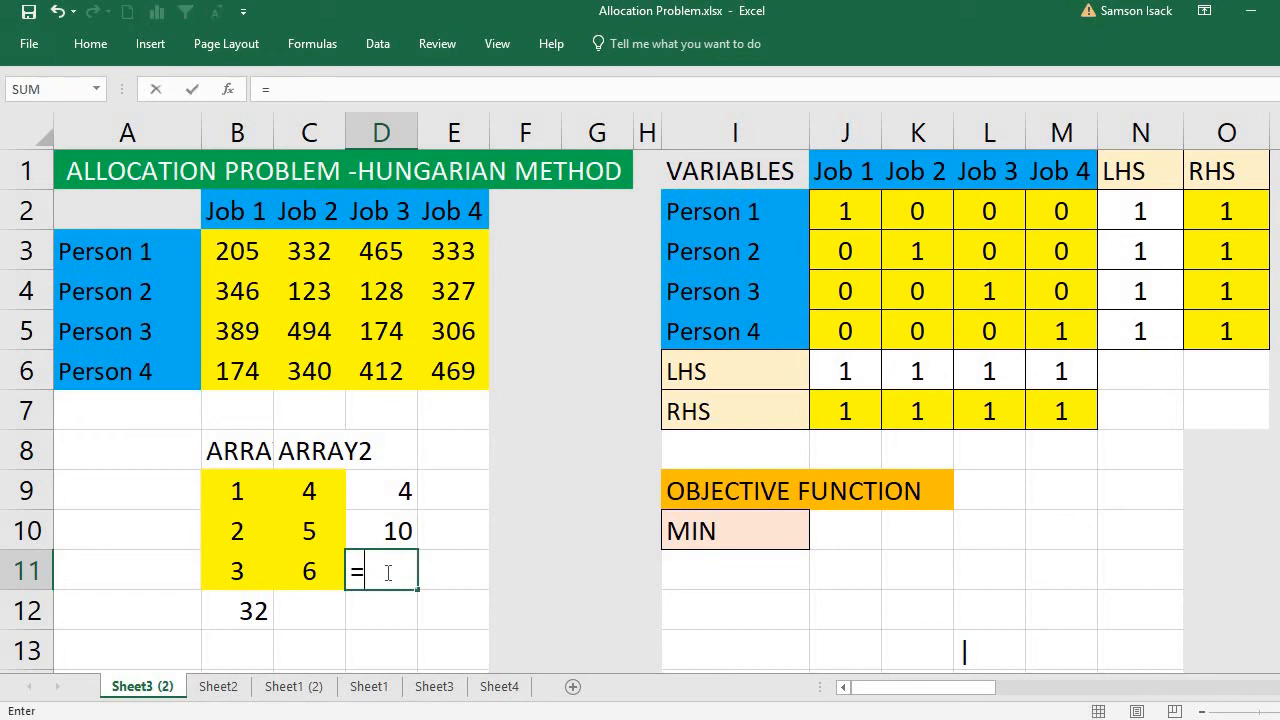
left_click(250, 572)
type("*")
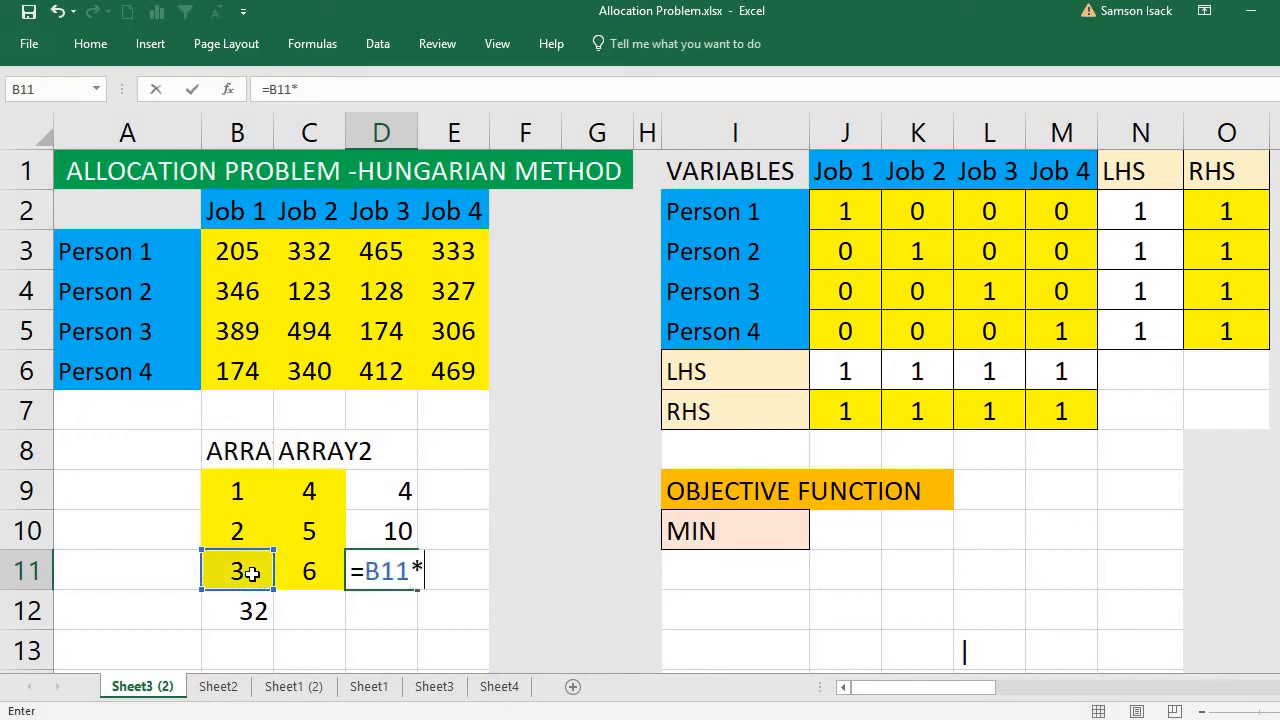
left_click(326, 577)
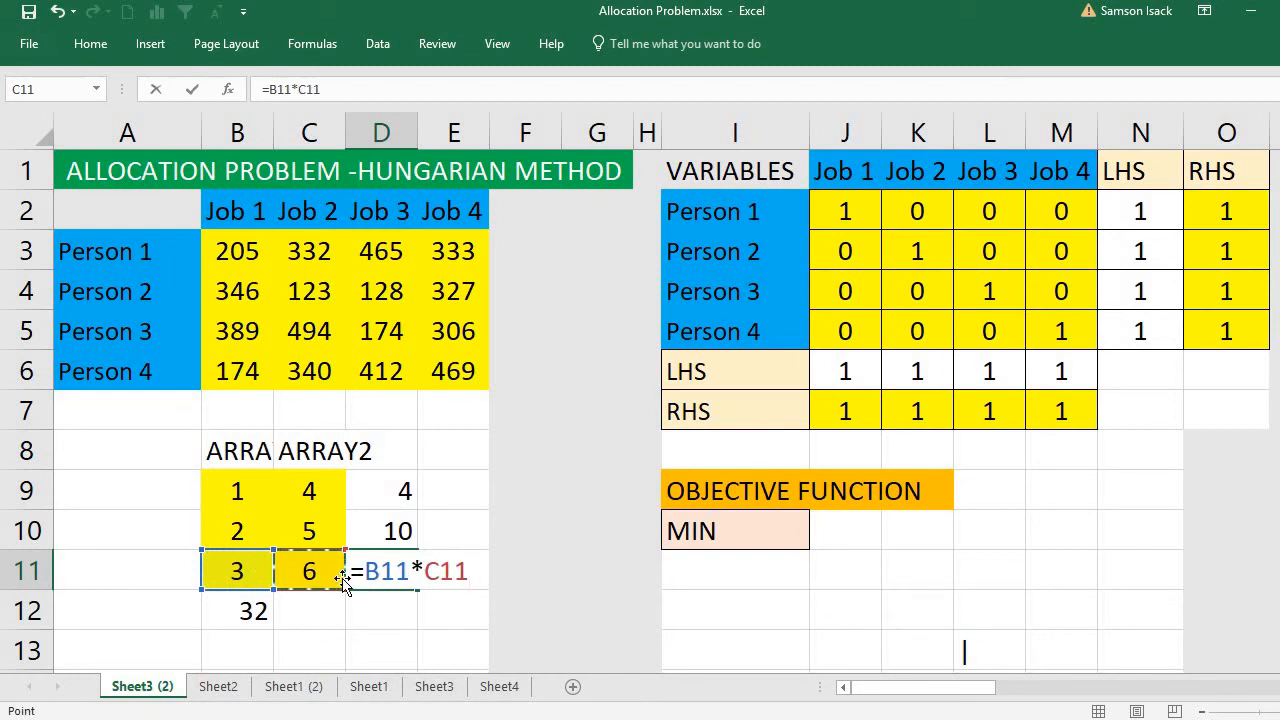
key("Return")
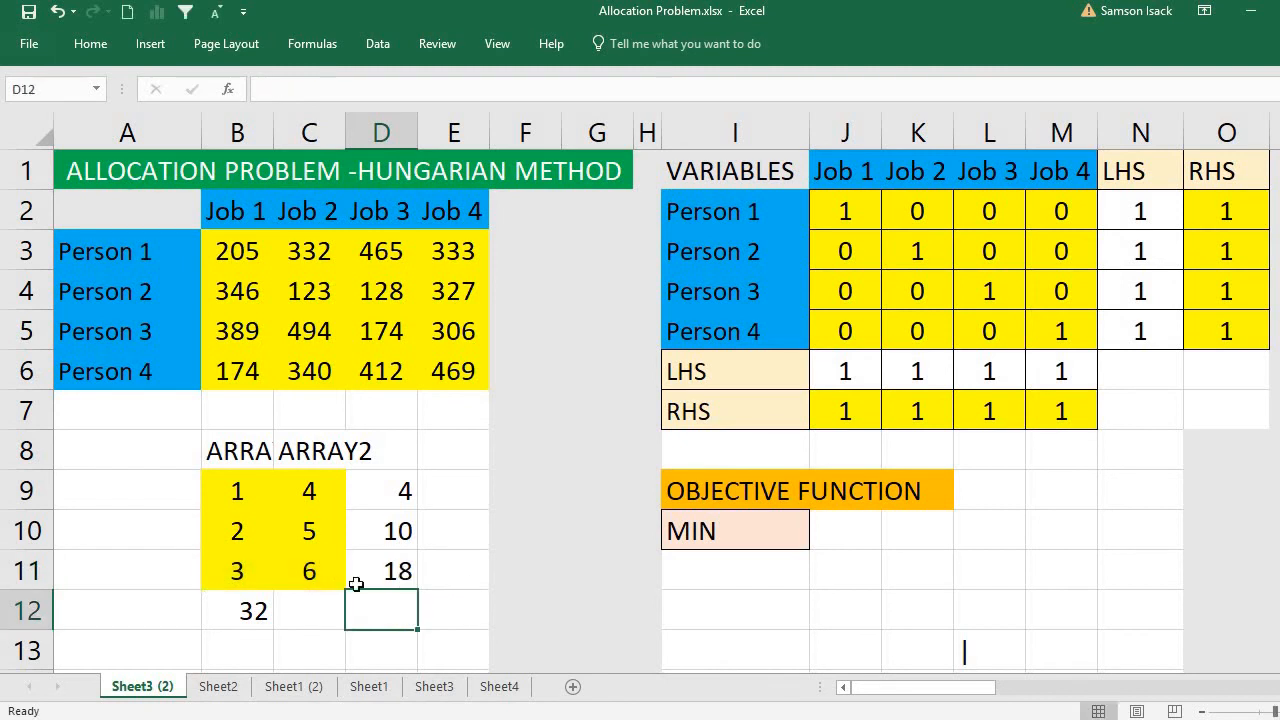
- Total the three products in D12 with =SUM(D9:D11) and compare it with the SUMPRODUCT cell B12
type("=")
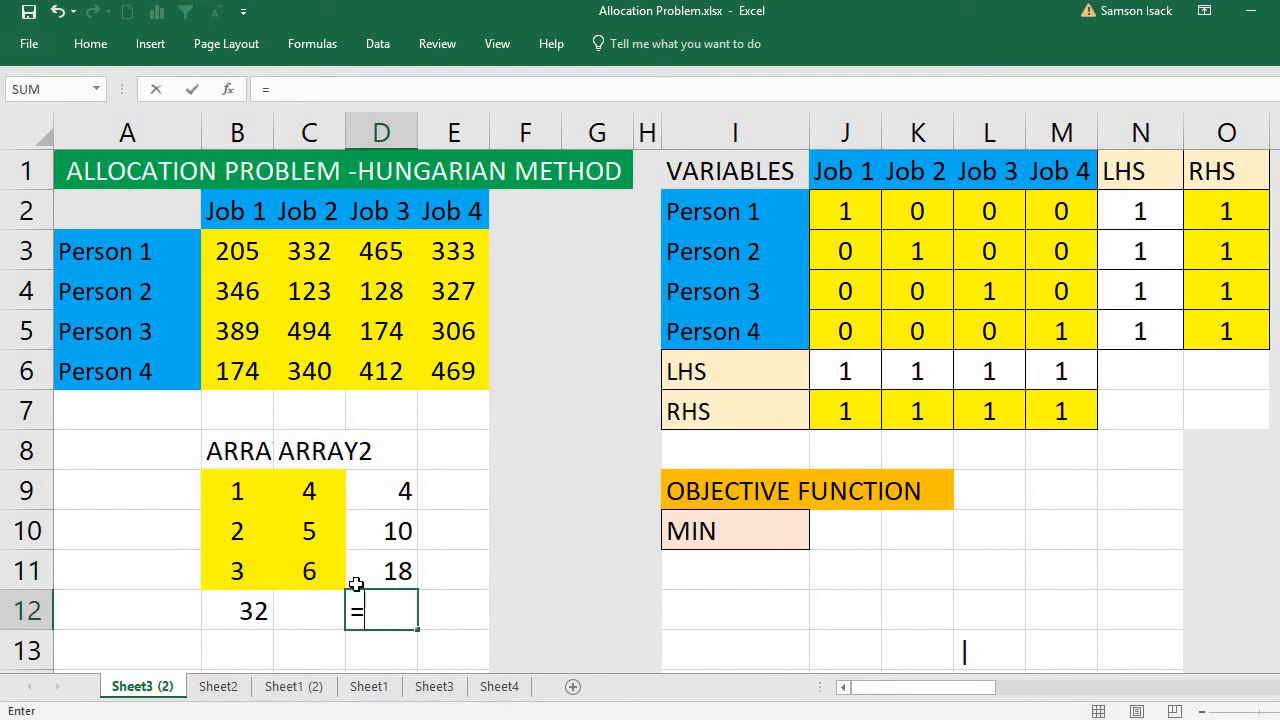
type("SUM")
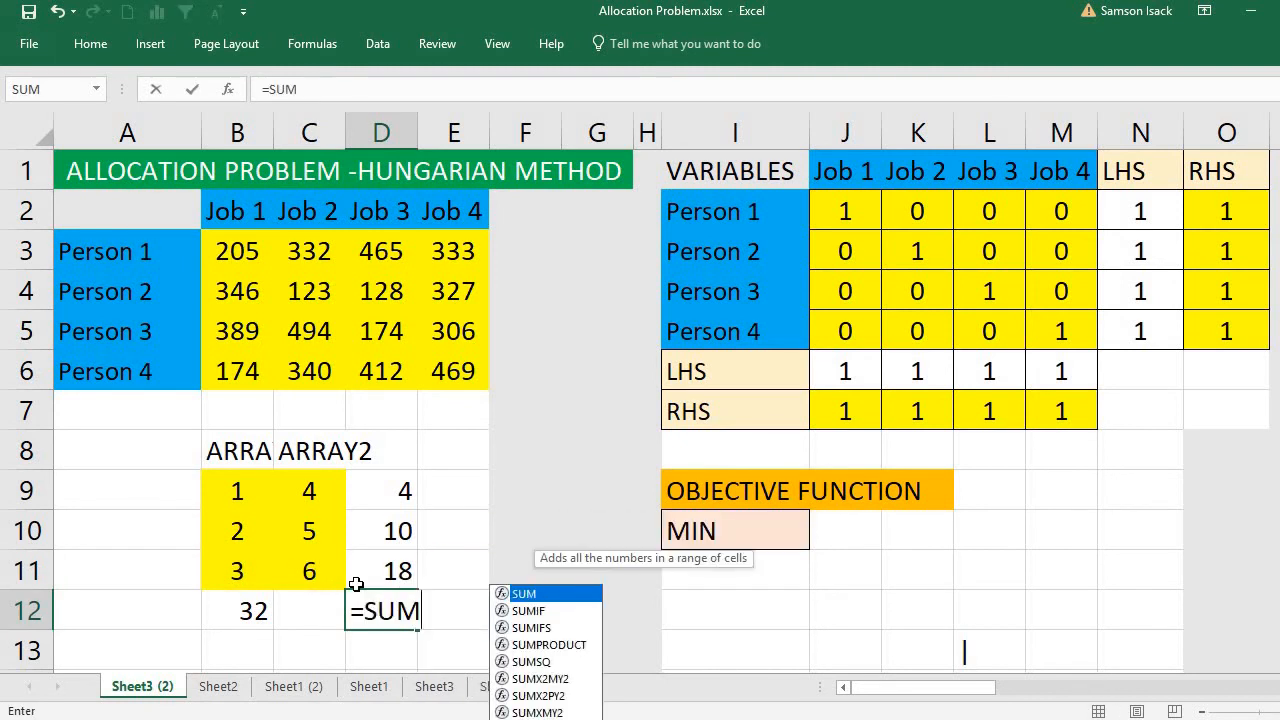
type("(")
left_click_drag(404, 488, 407, 569)
type(")")
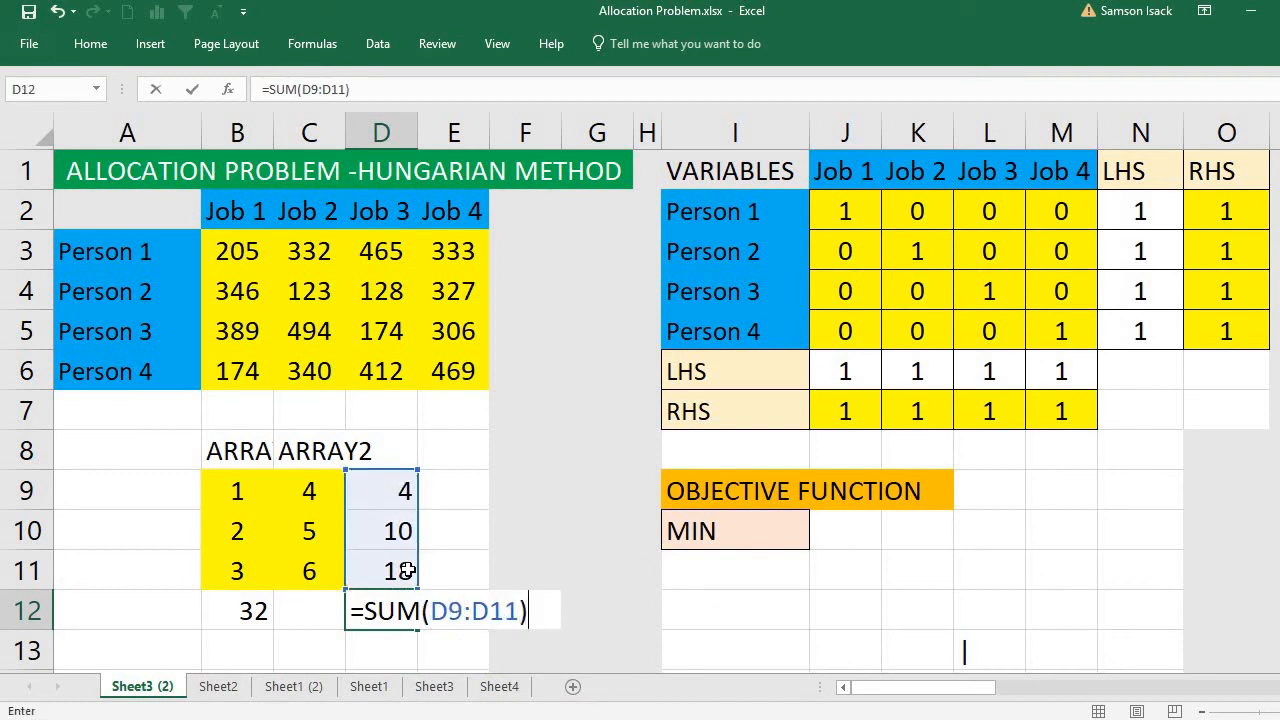
key("Return")
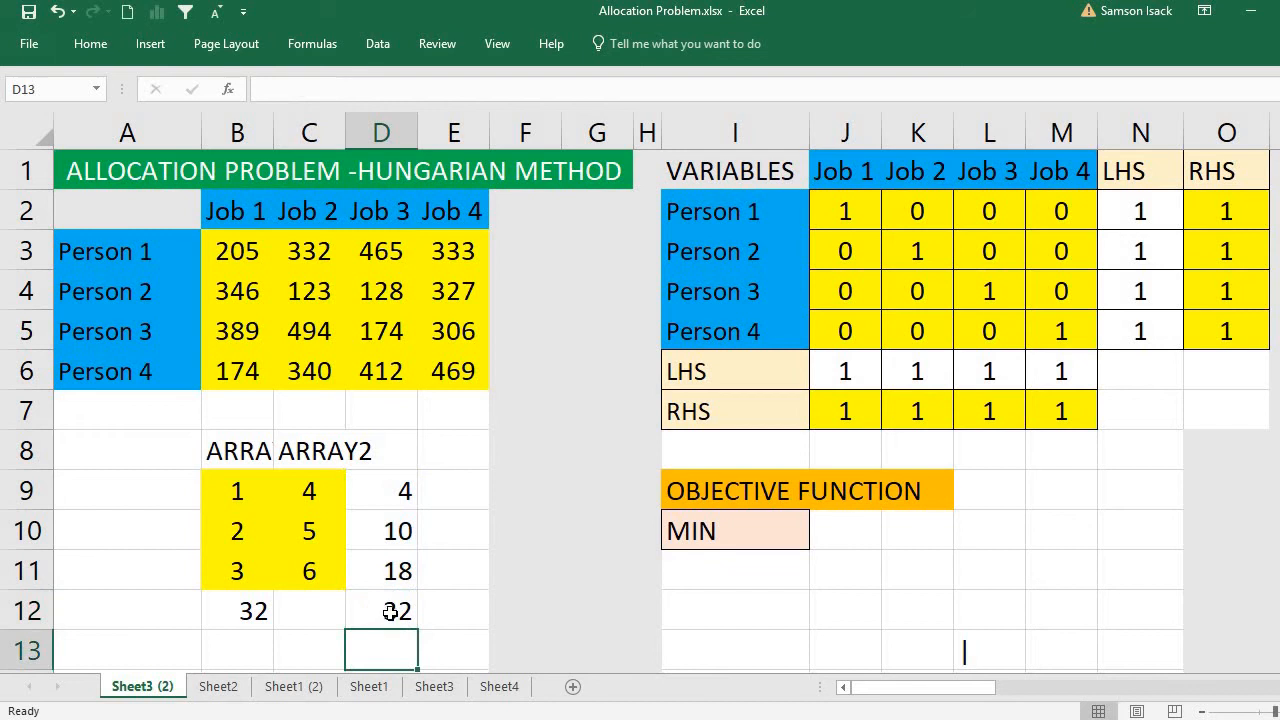
left_click(385, 605)
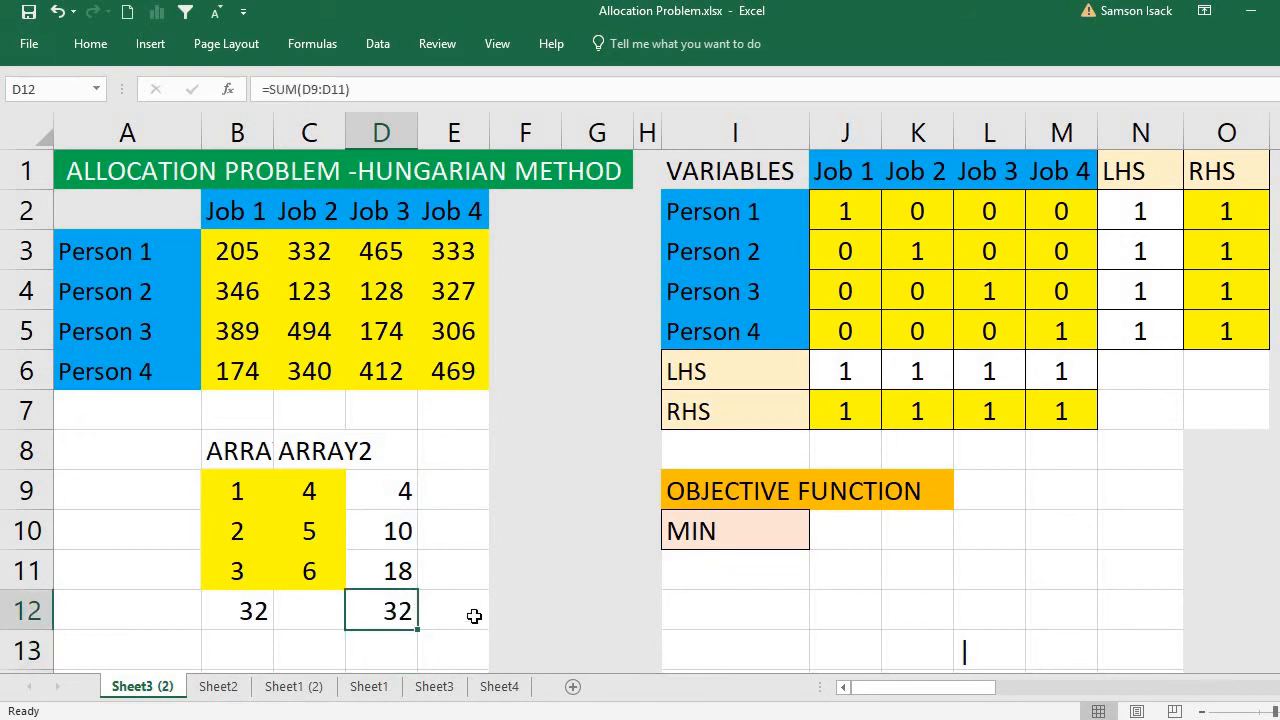
left_click(252, 610)
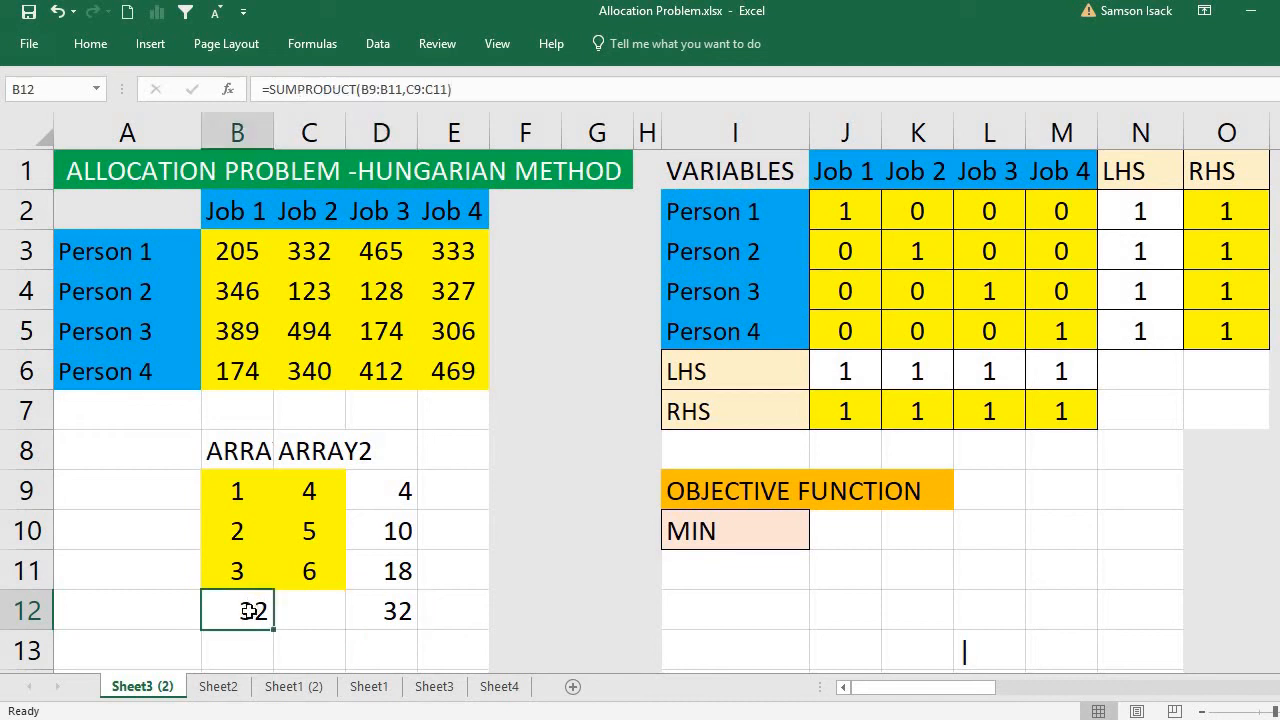
- Begin the MIN objective formula in J10 with =SUM
left_click(831, 529)
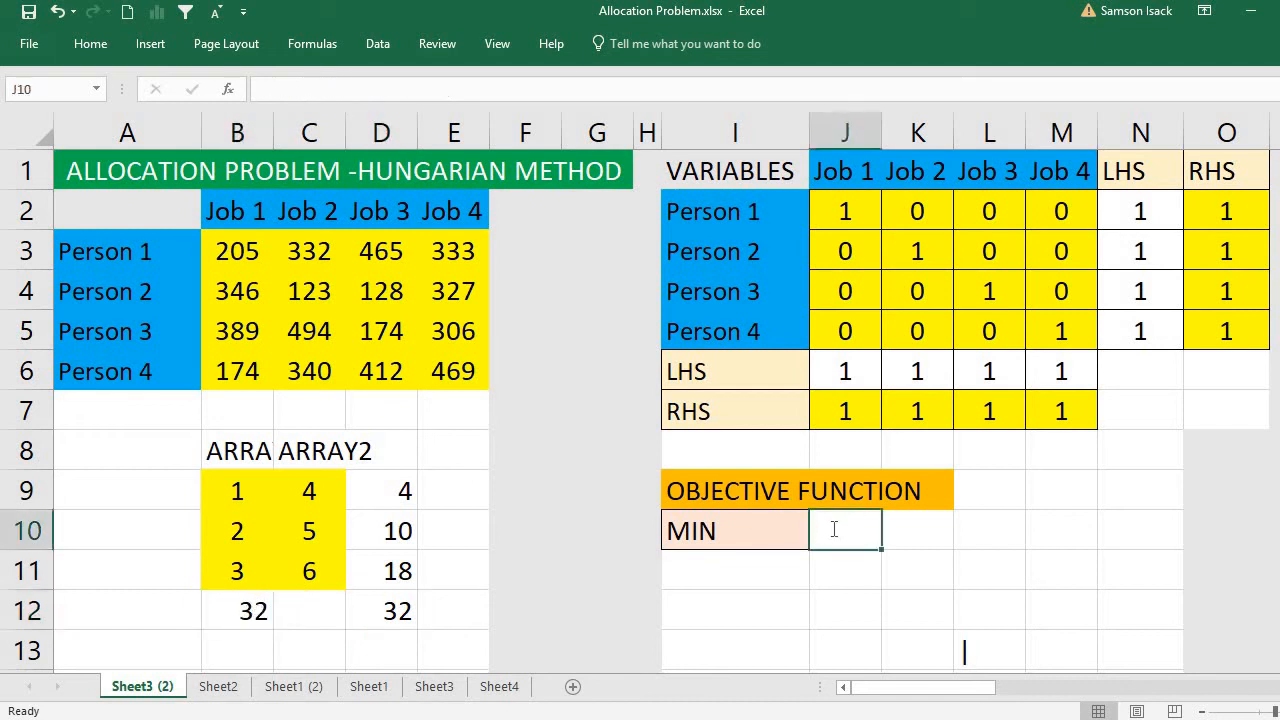
type("=")
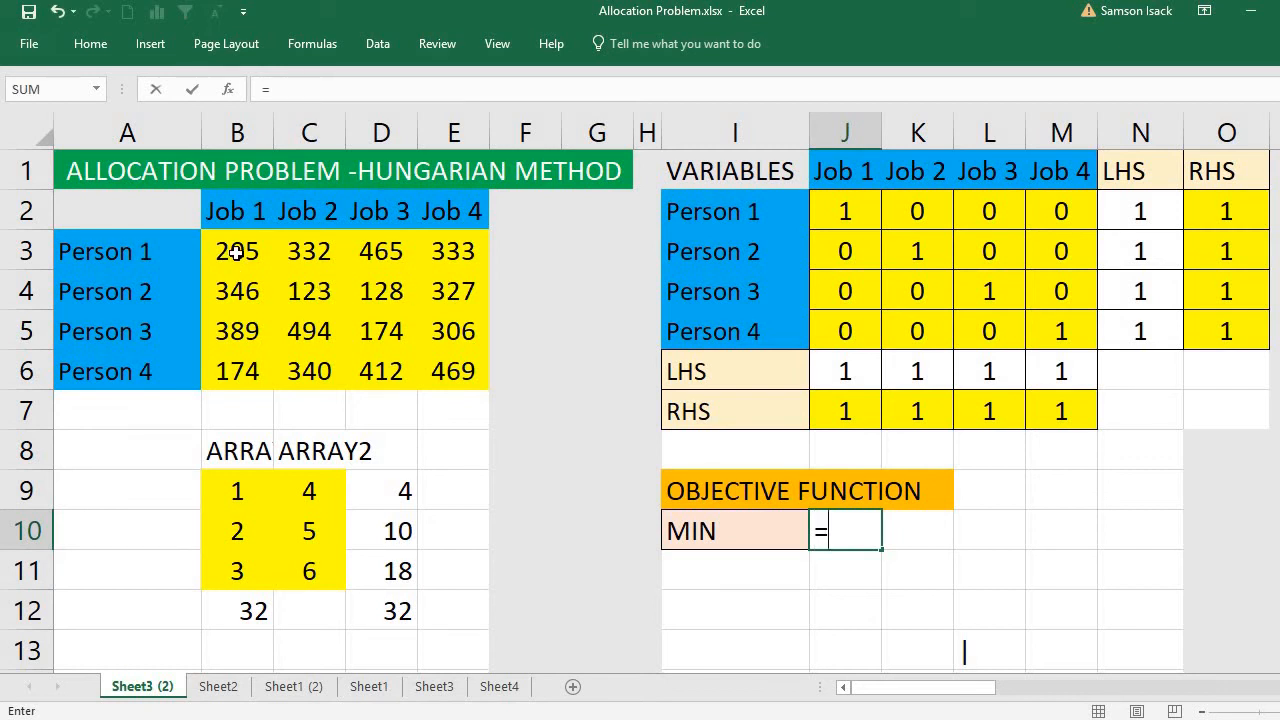
left_click_drag(236, 253, 424, 368)
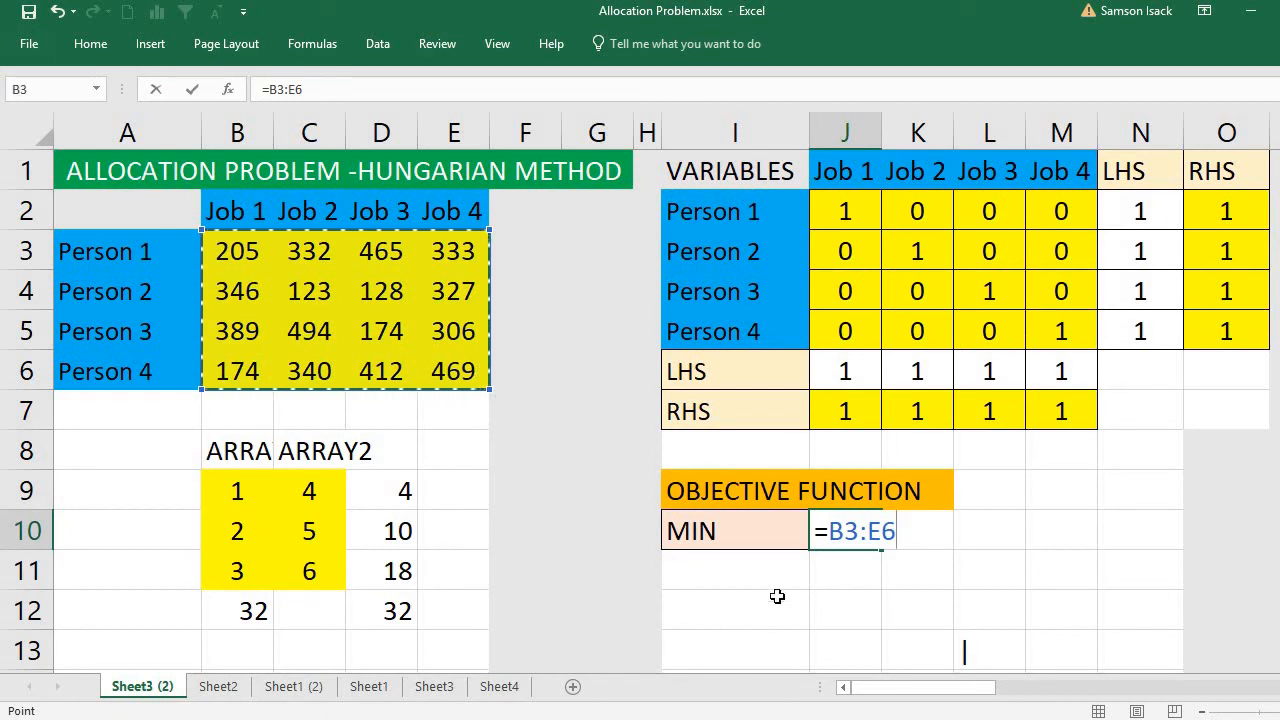
left_click_drag(833, 531, 922, 530)
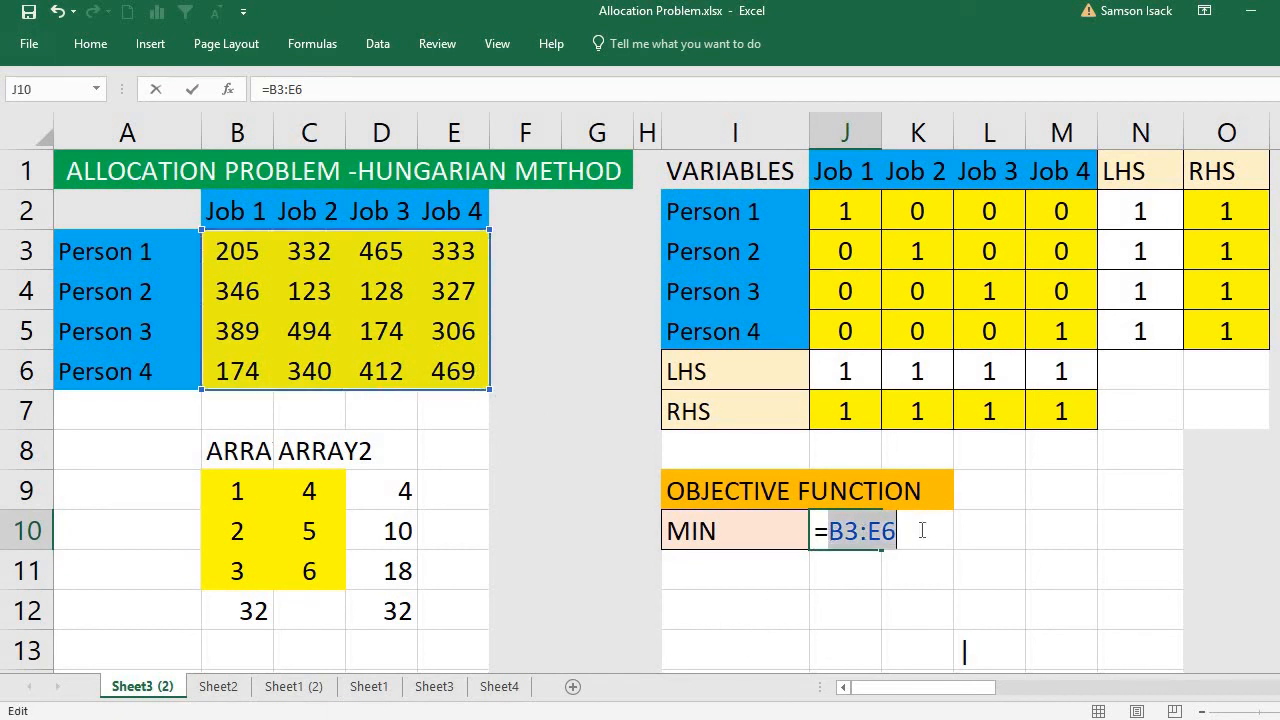
type("SUM")
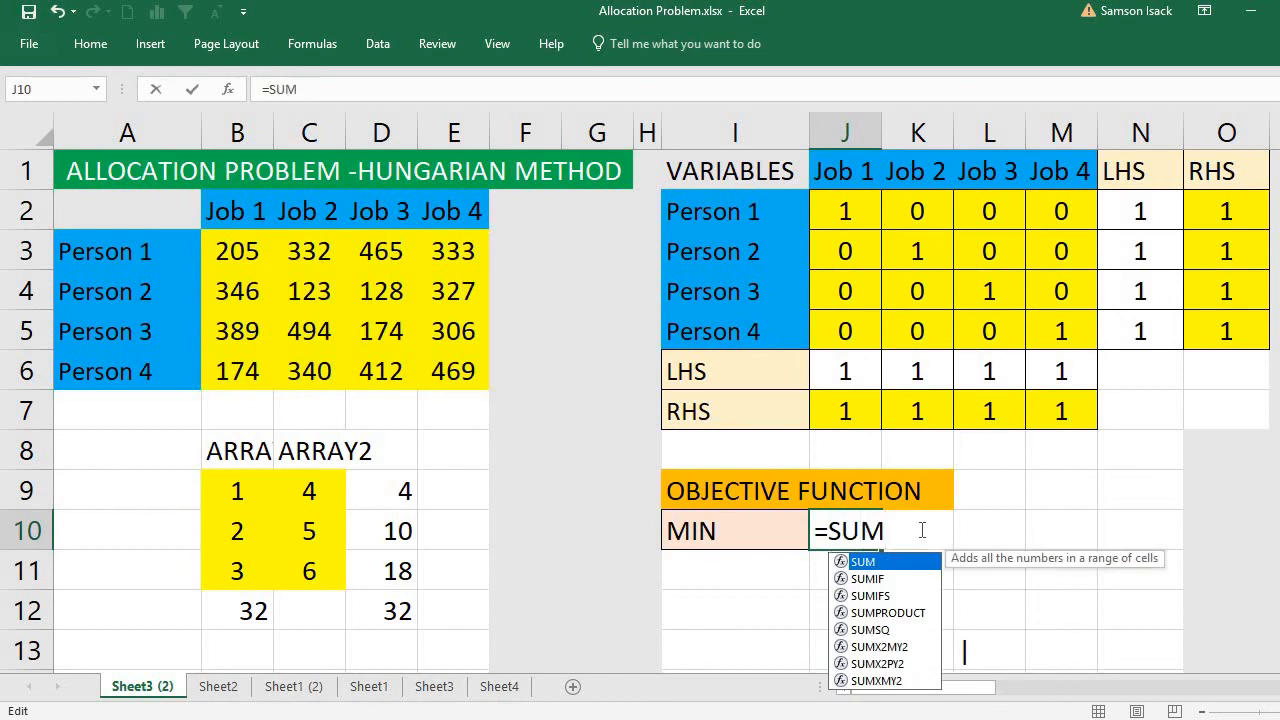
type("(")
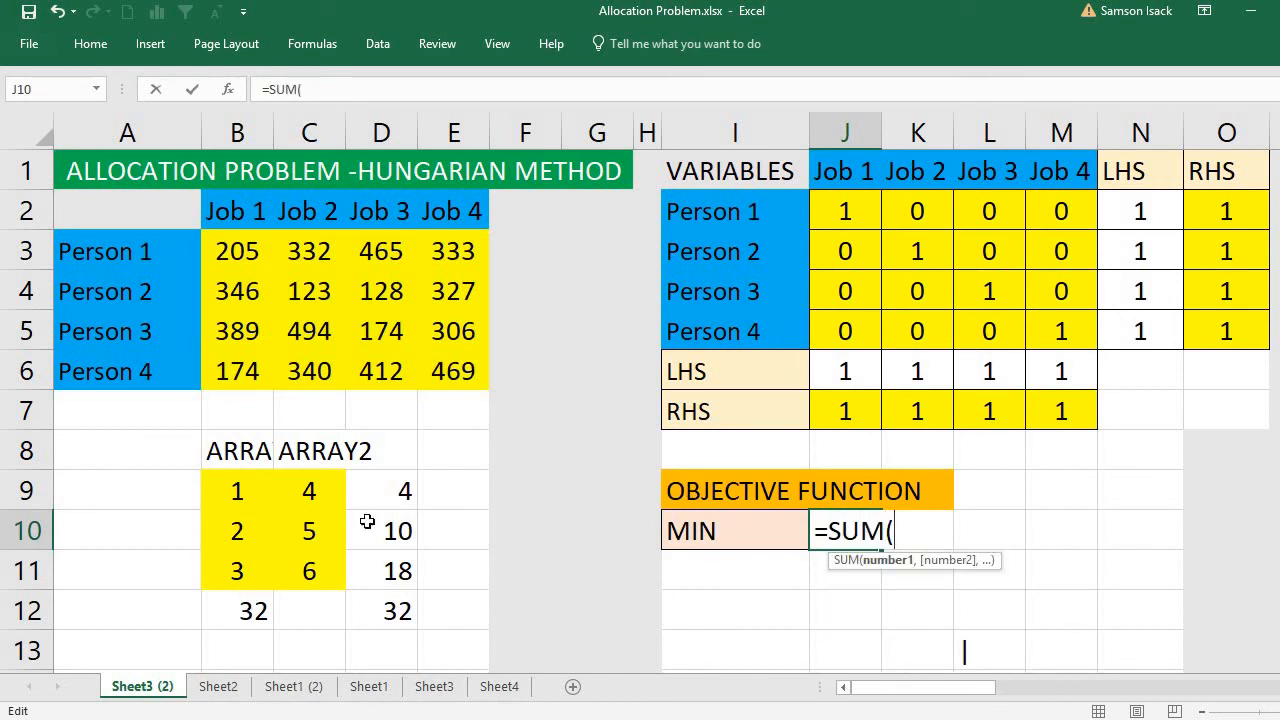
left_click_drag(223, 251, 428, 369)
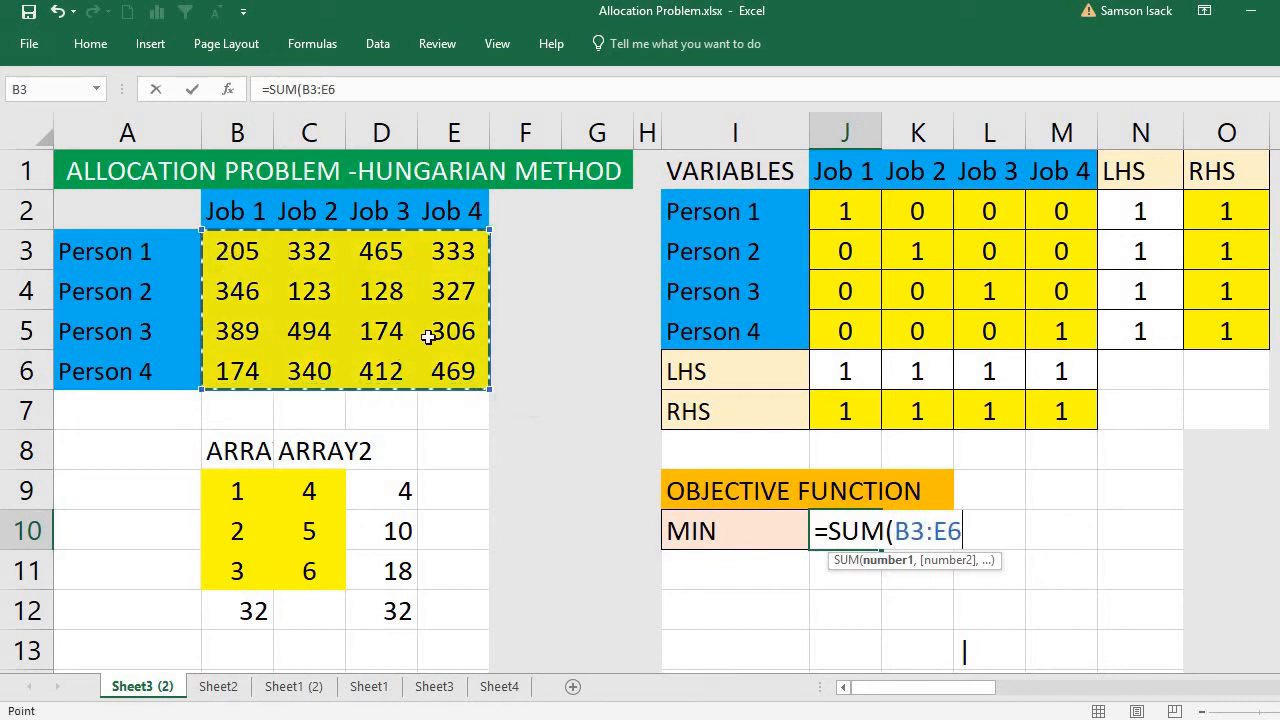
key("BackSpace")
key("BackSpace")
key("BackSpace")
key("BackSpace")
key("BackSpace")
key("BackSpace")
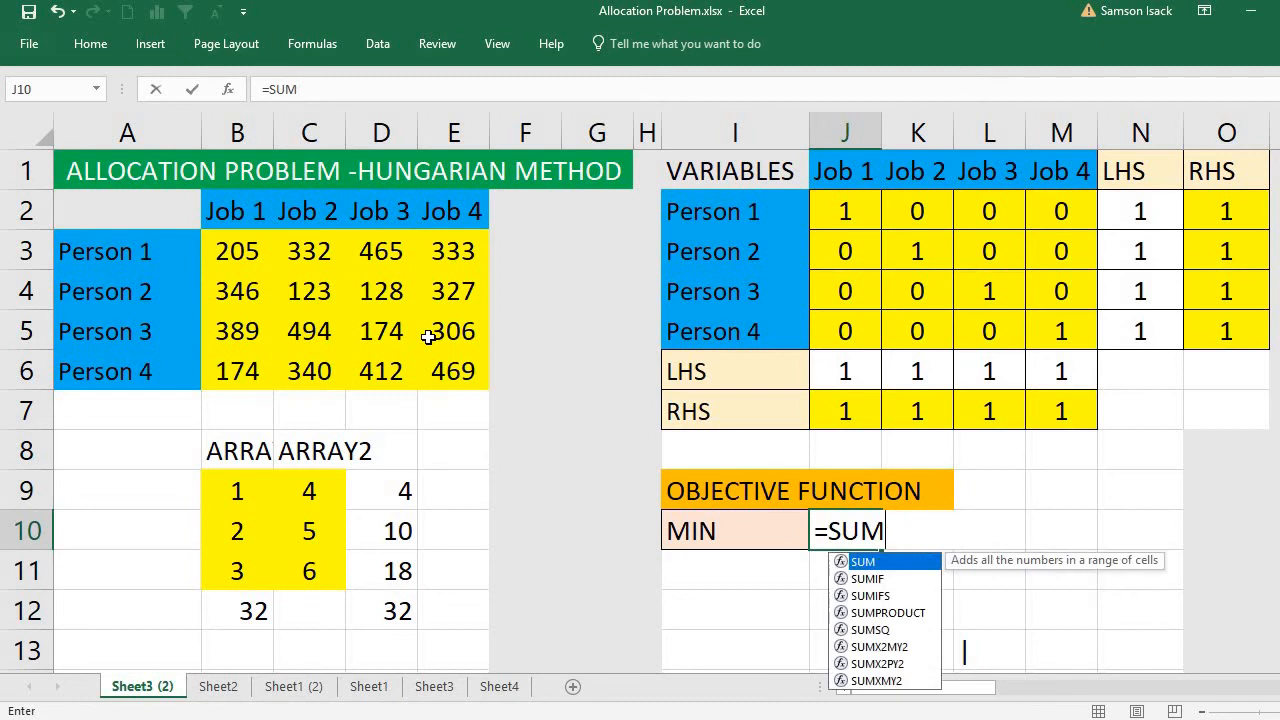
- Complete the objective formula in J10 as =SUMPRODUCT(B3:E6,J2:M5), multiplying the cost matrix by the variables
type("PR")
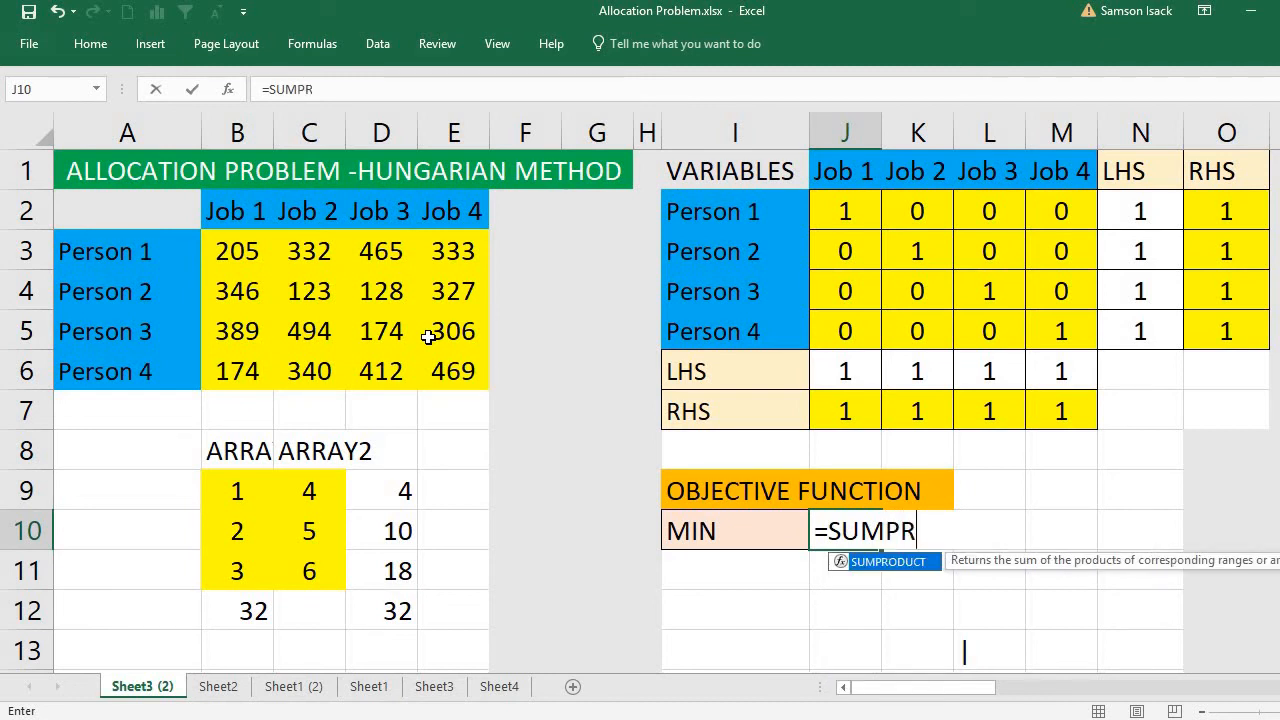
double_click(913, 567)
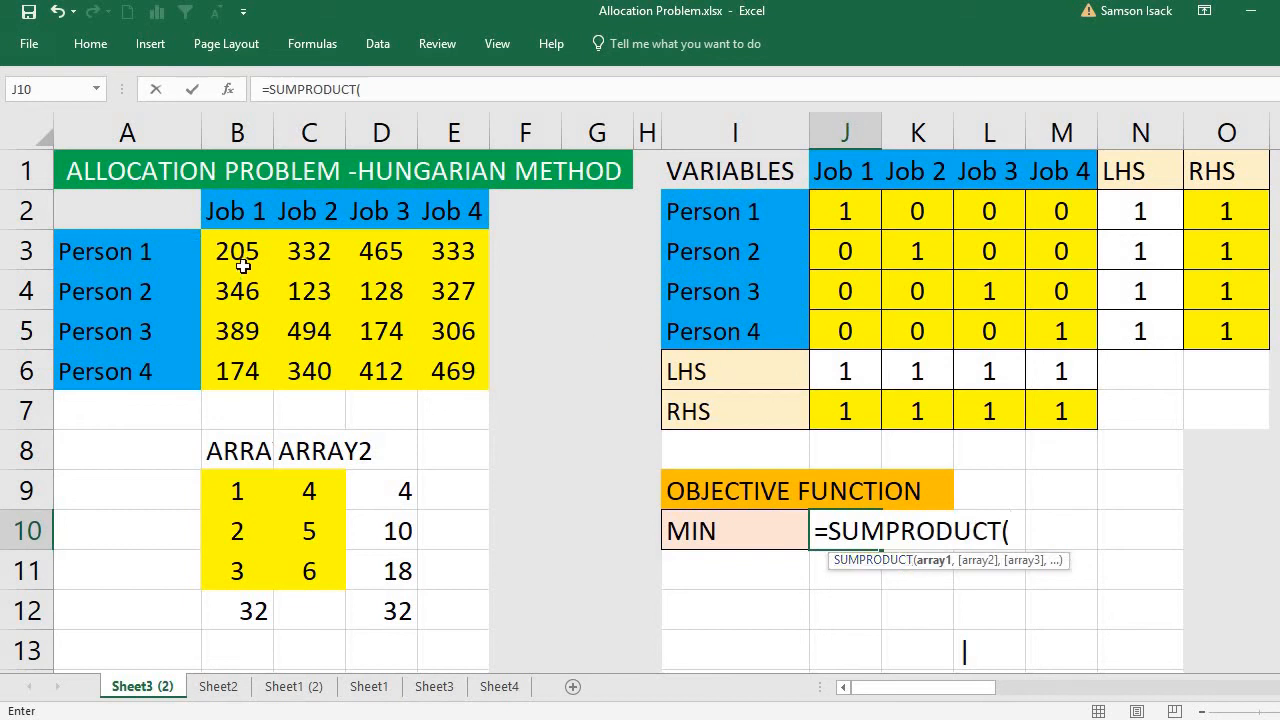
left_click_drag(213, 255, 440, 358)
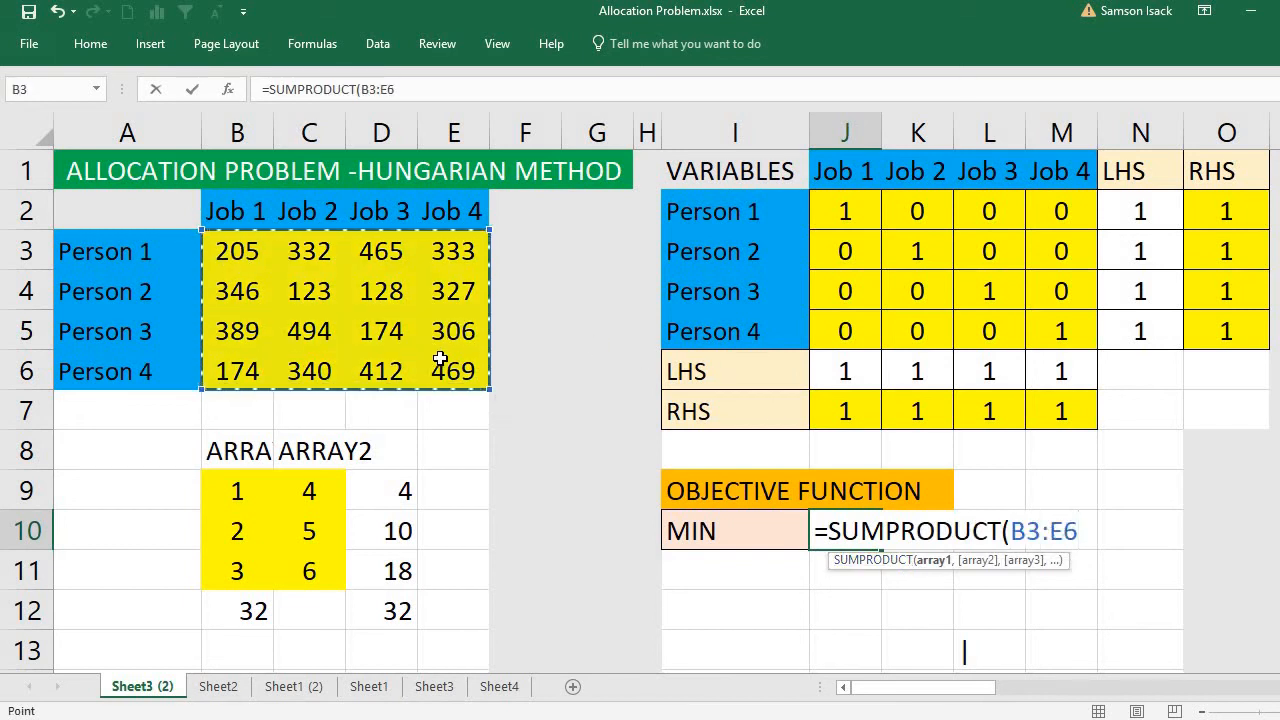
type(",")
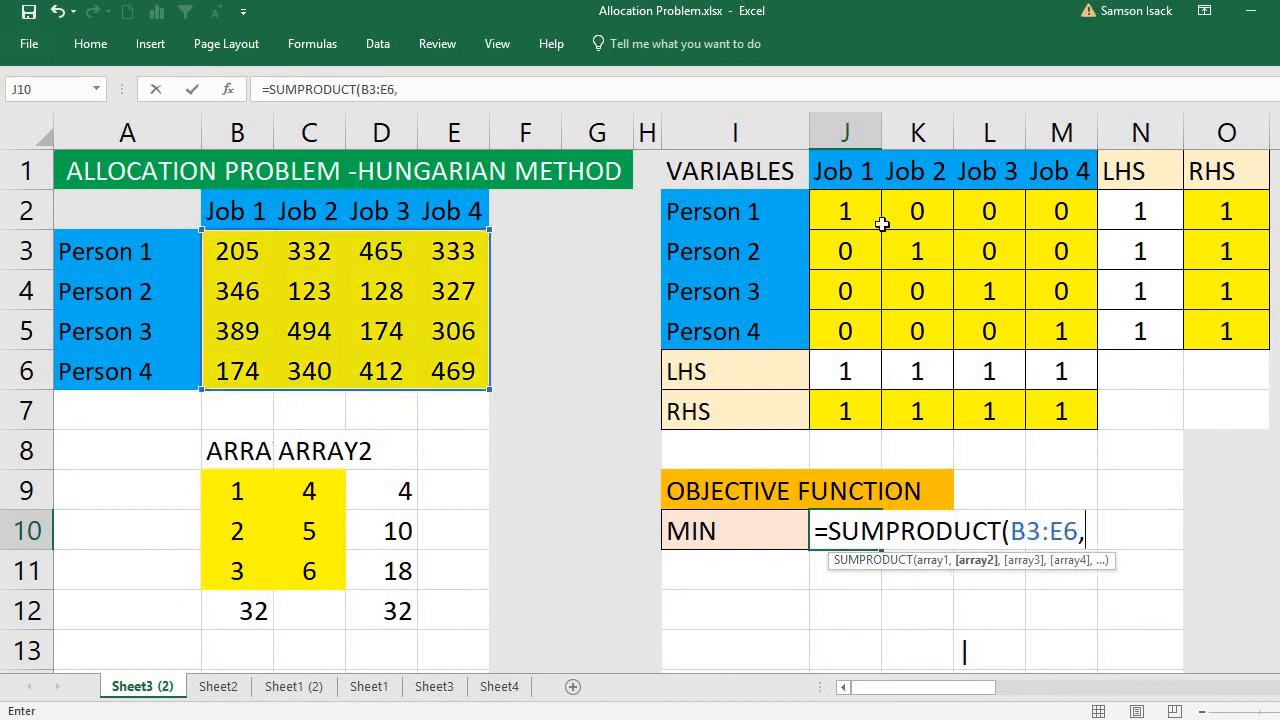
left_click_drag(845, 211, 1051, 336)
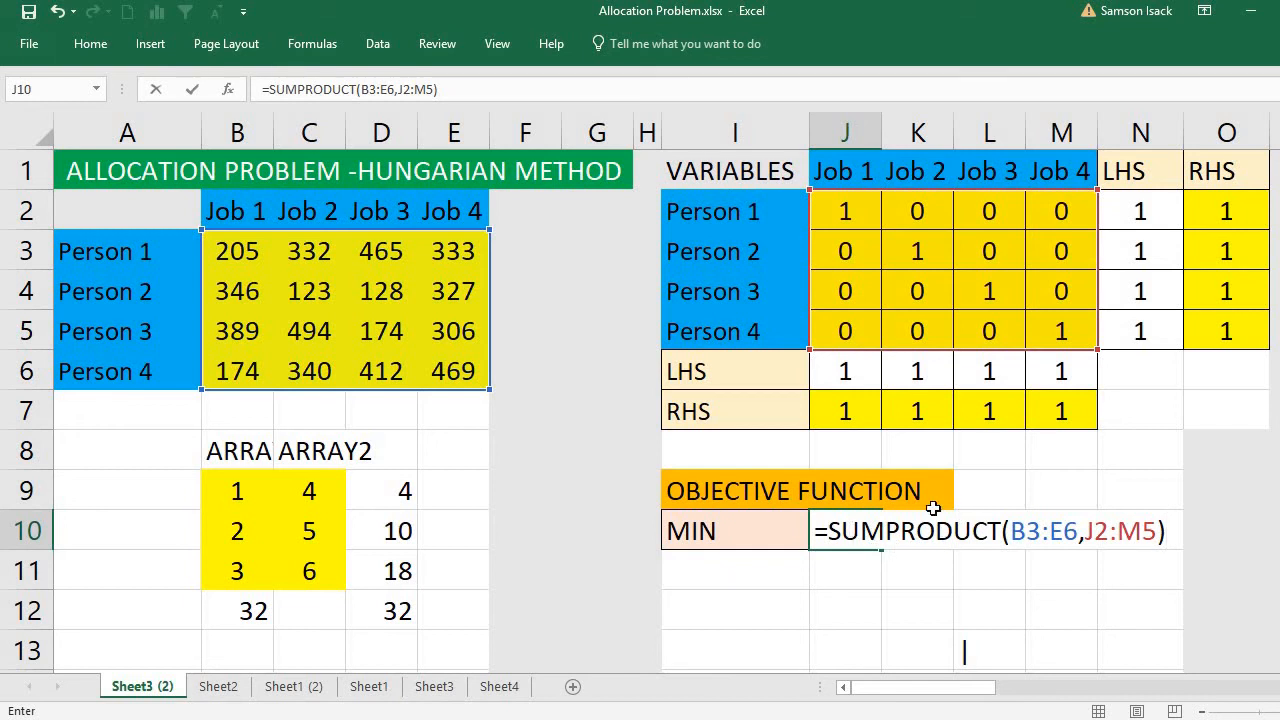
key("Return")
left_click(856, 543)
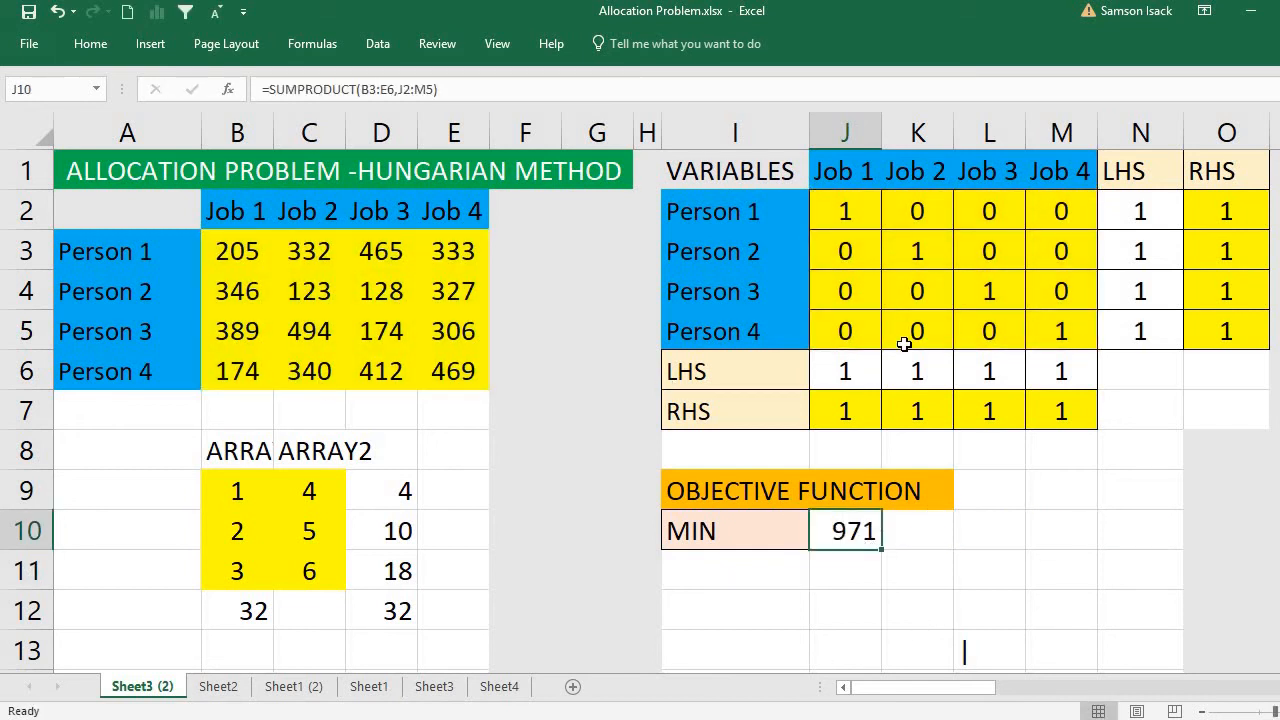
- Check the objective value against the sum of the assigned cost cells B3, C4, D5 and E6
left_click(850, 224)
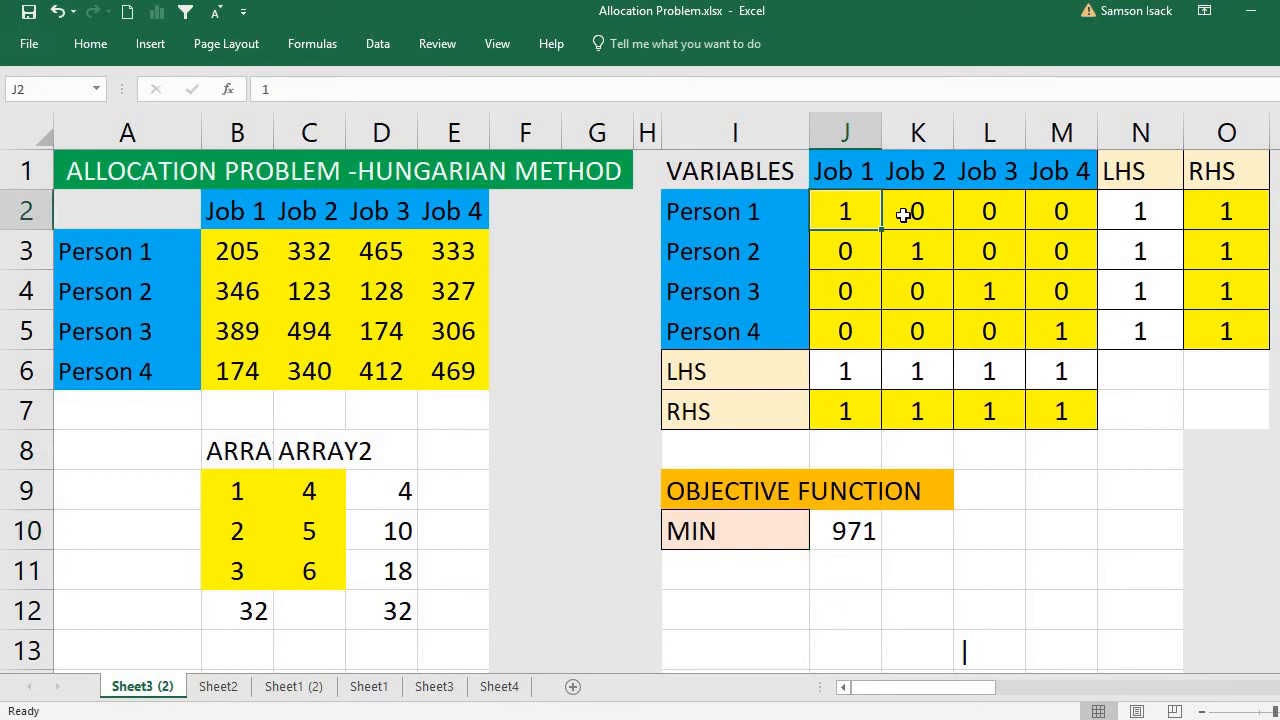
left_click(246, 254)
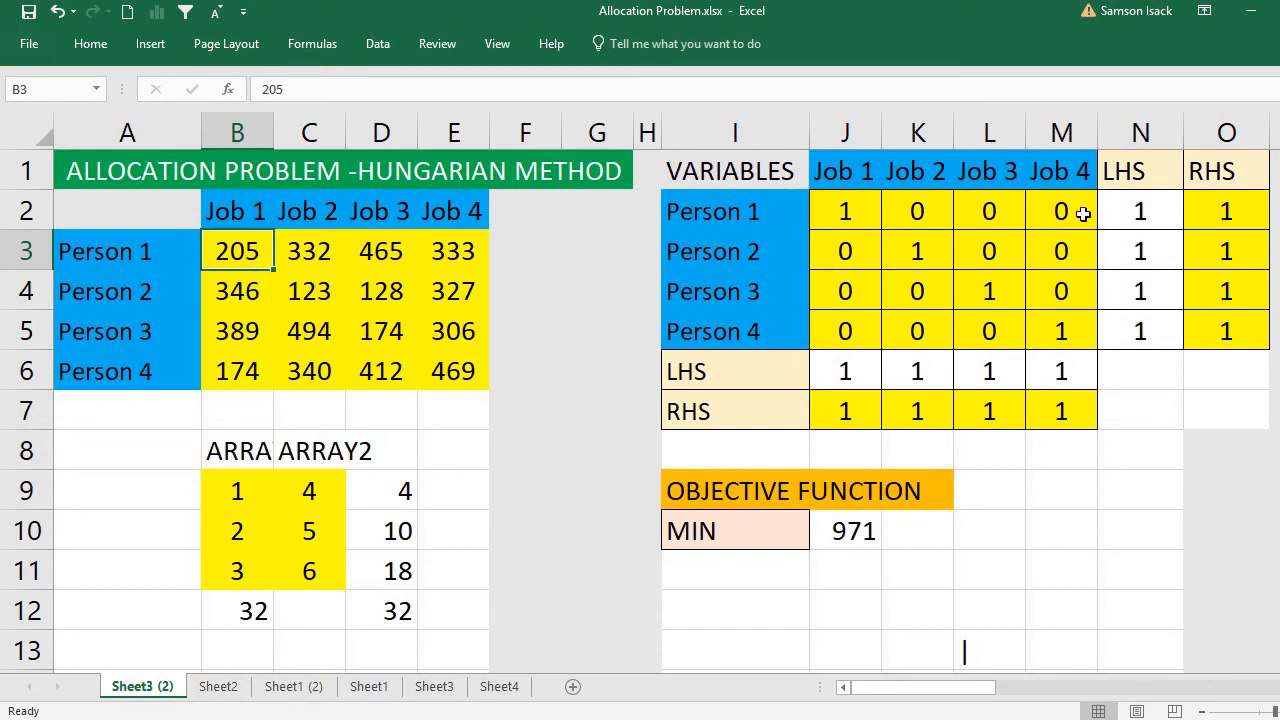
left_click(307, 296)
left_click(369, 328)
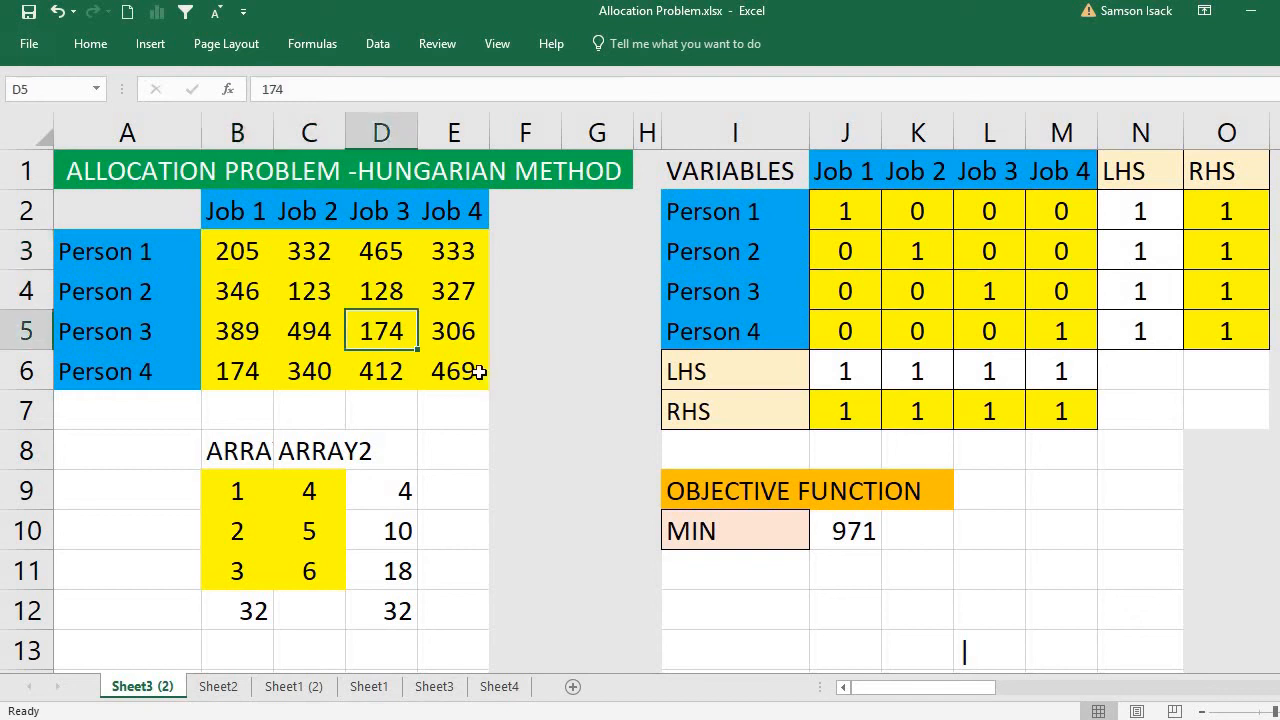
left_click(471, 371)
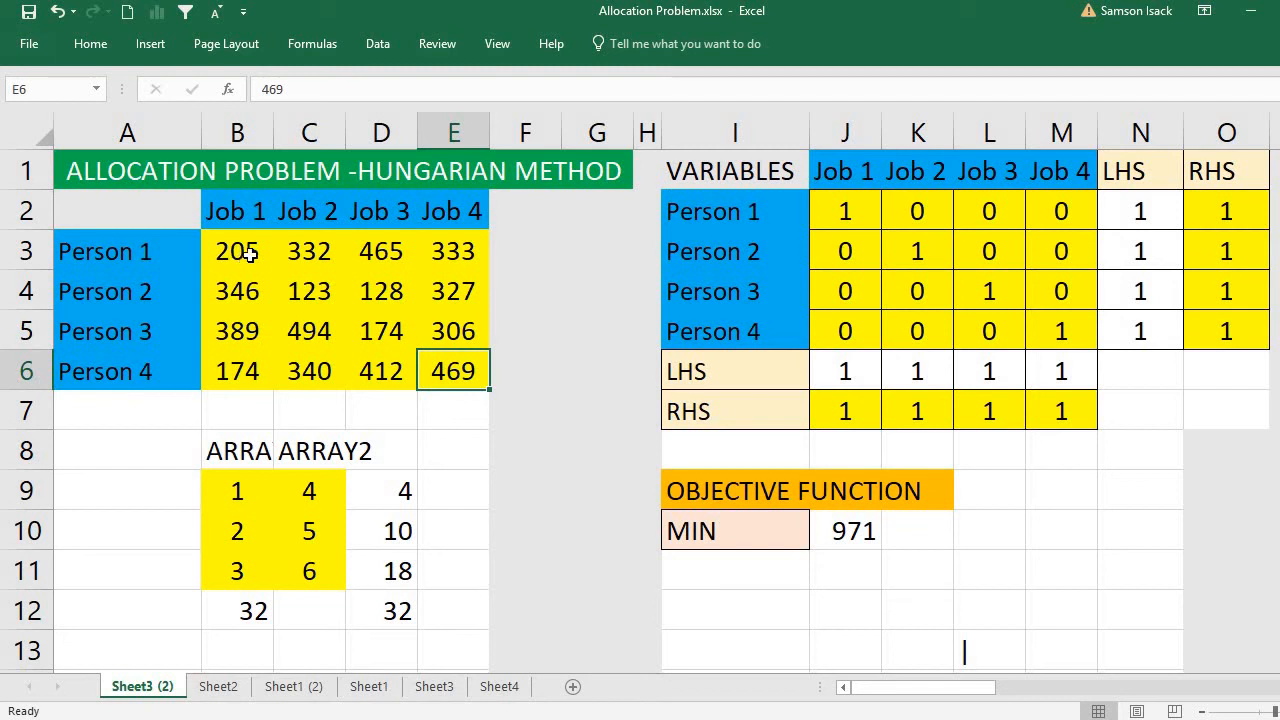
left_click(240, 257, "ctrl")
left_click(330, 298, "ctrl")
left_click(375, 331, "ctrl")
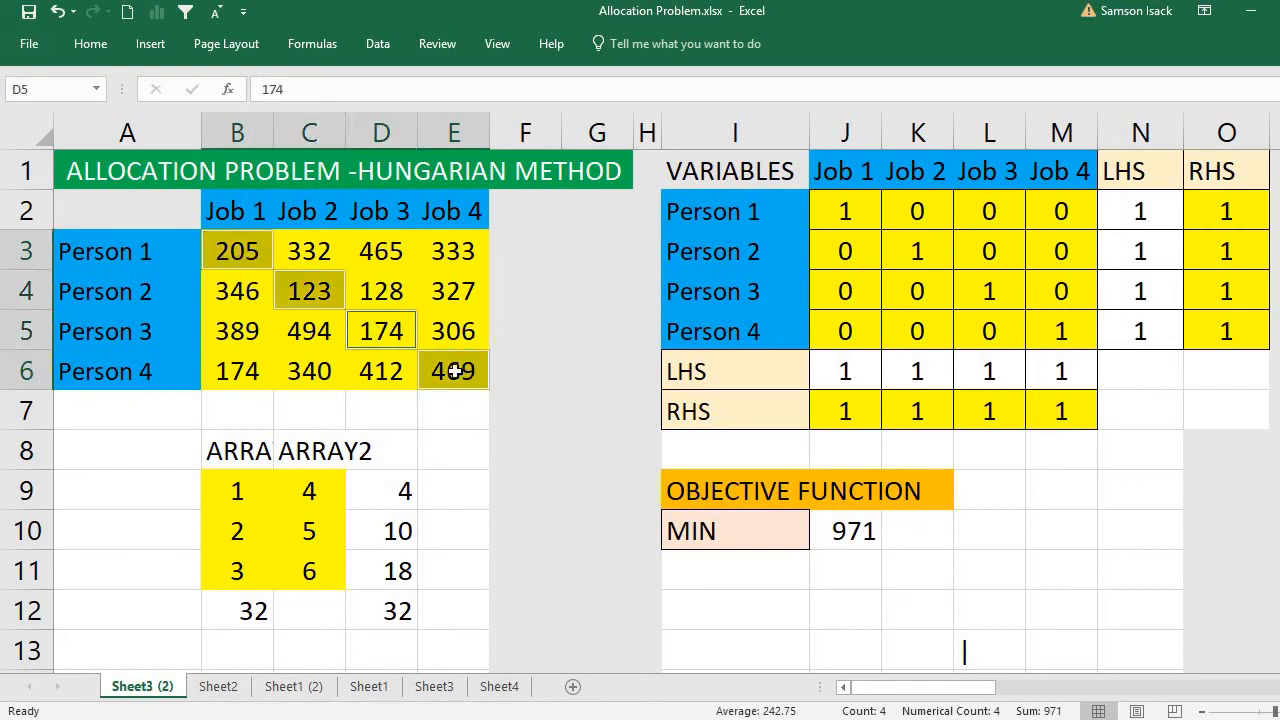
left_click(457, 371, "ctrl")
left_click(457, 371, "ctrl")
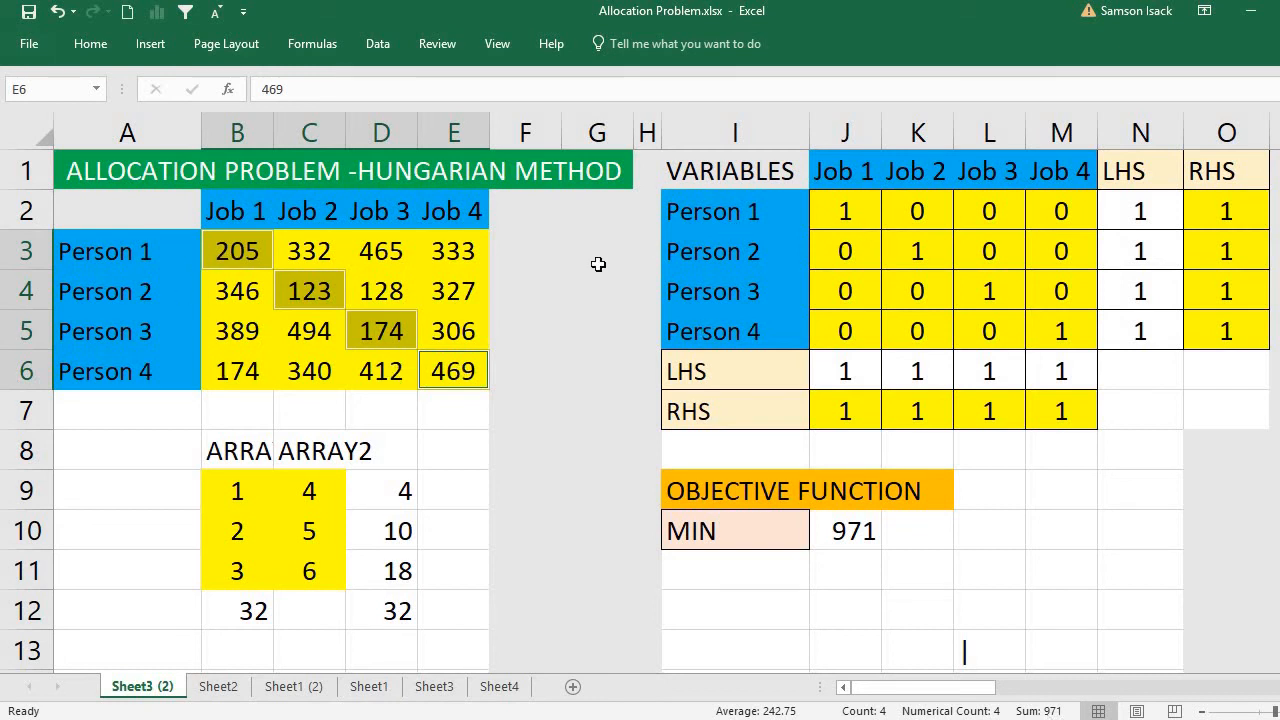
left_click(920, 211)
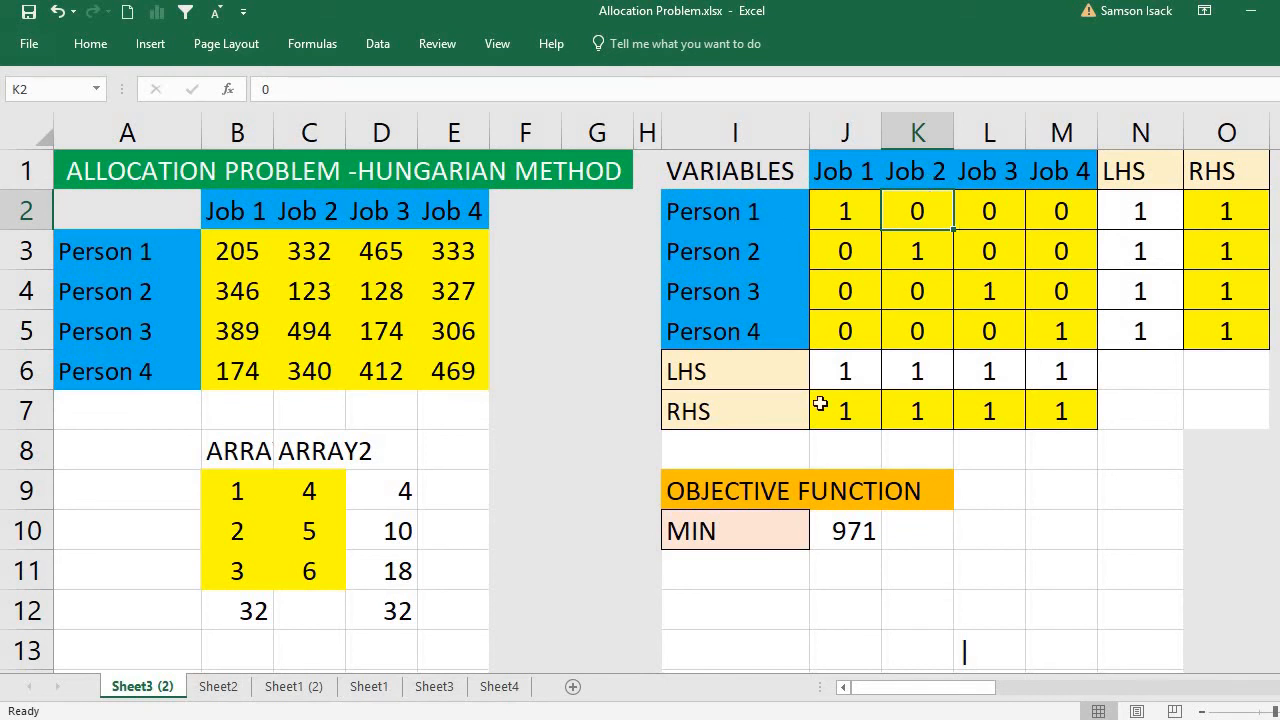
- Delete the contents of the SUMPRODUCT example in B8:D12
left_click_drag(230, 452, 388, 611)
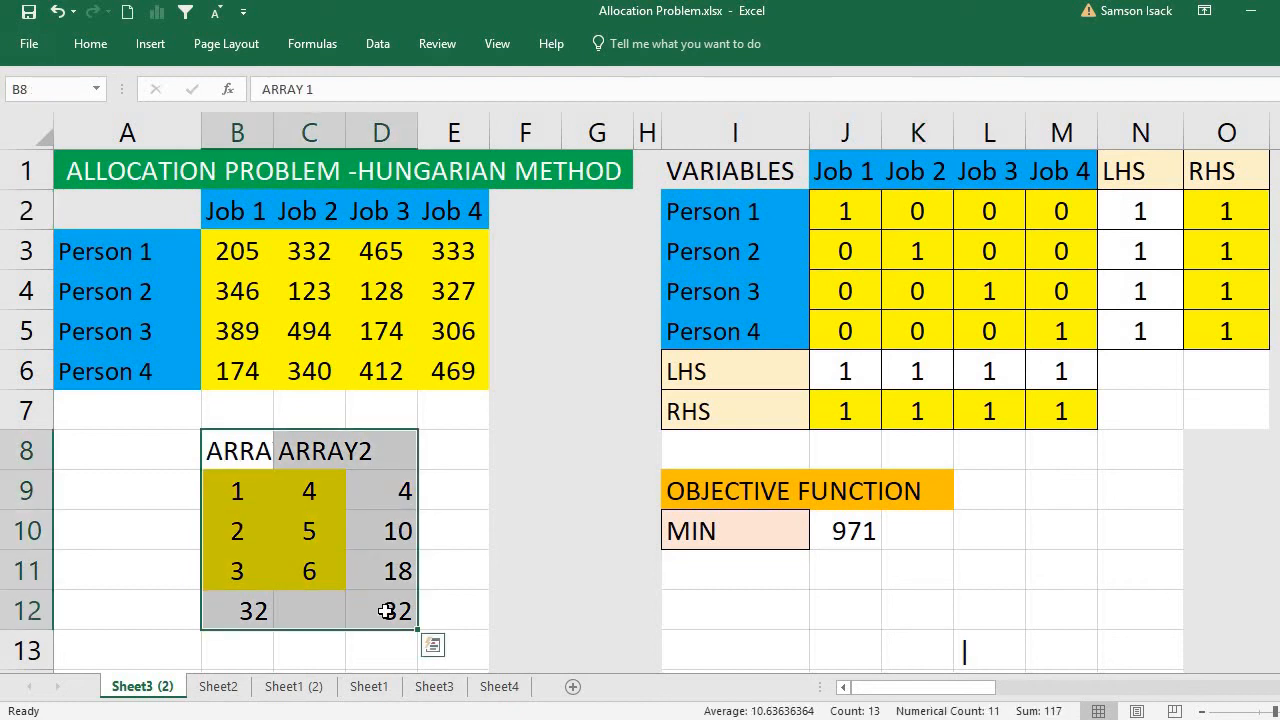
key("Delete")
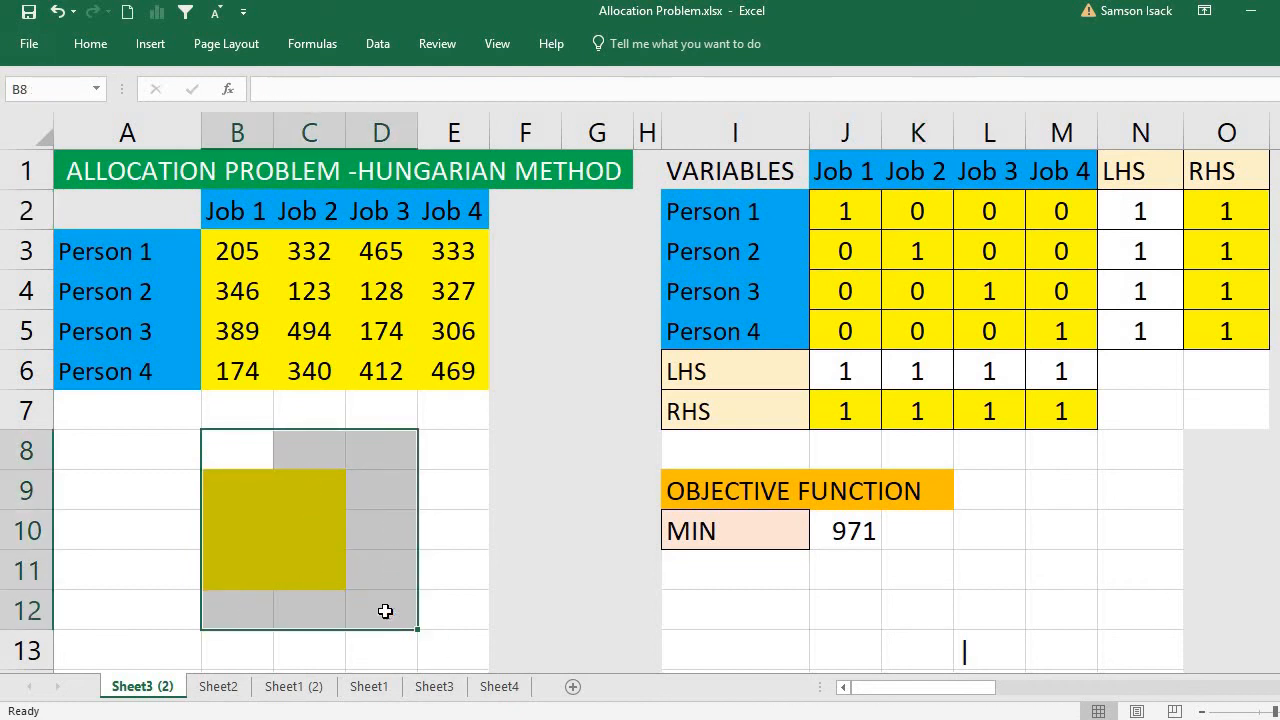
left_click(313, 535)
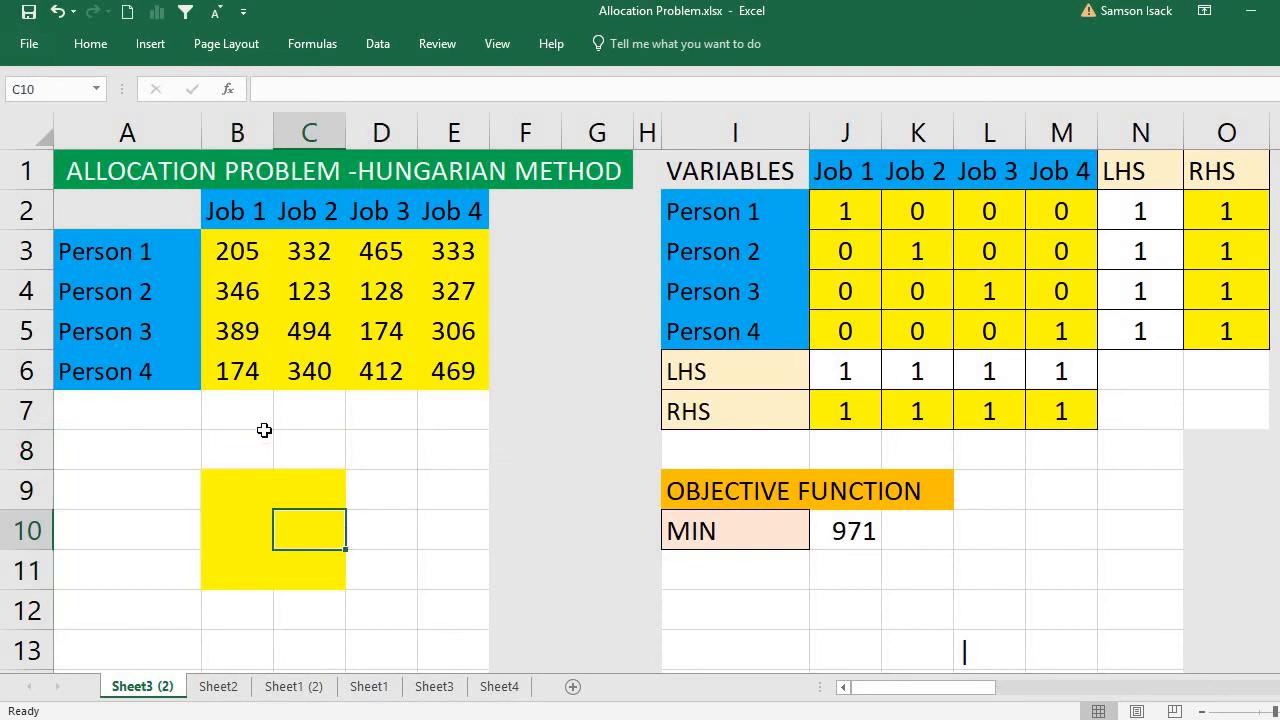
left_click(232, 440)
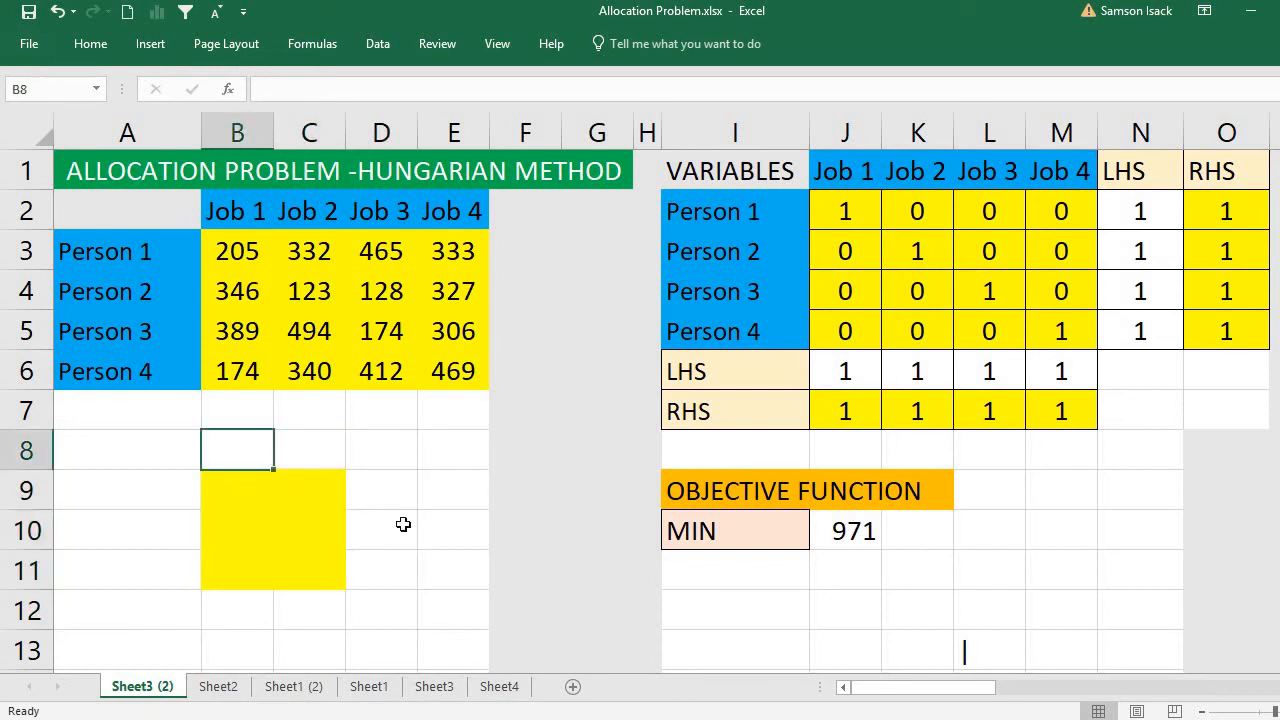
- Review the MIN objective cell J10 together with the variable range J2:M5
left_click(766, 543)
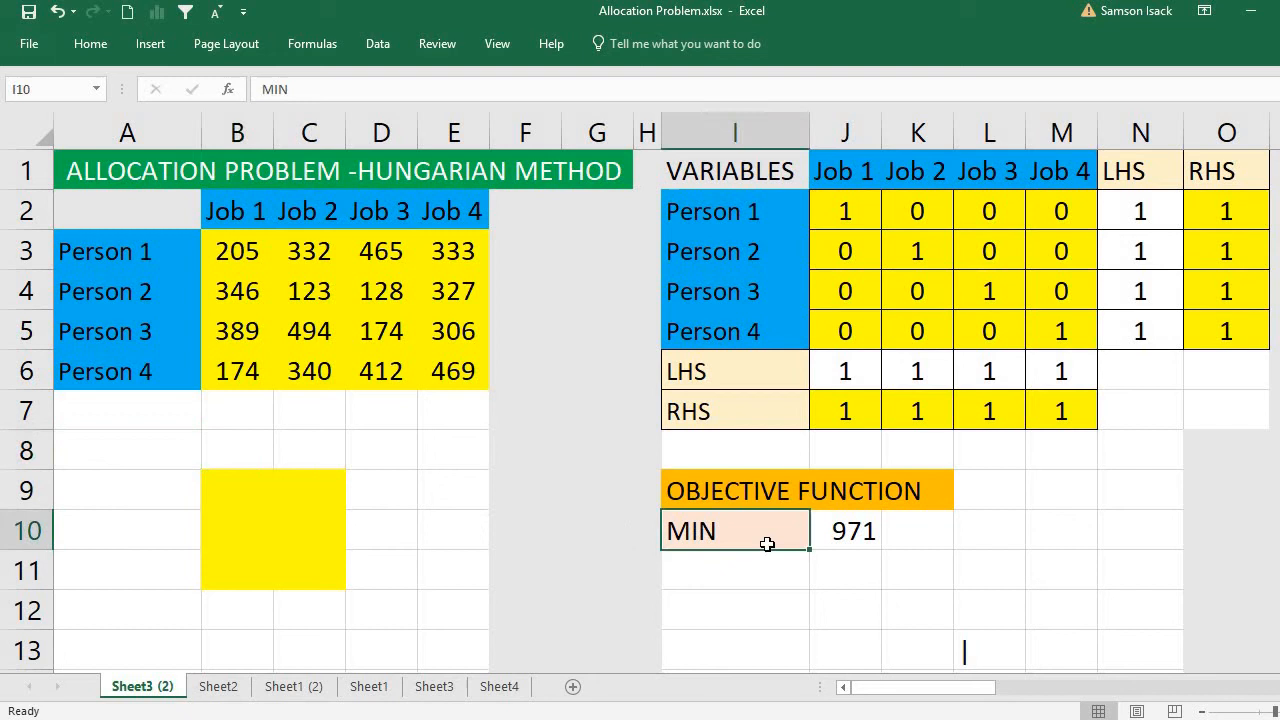
left_click(852, 538)
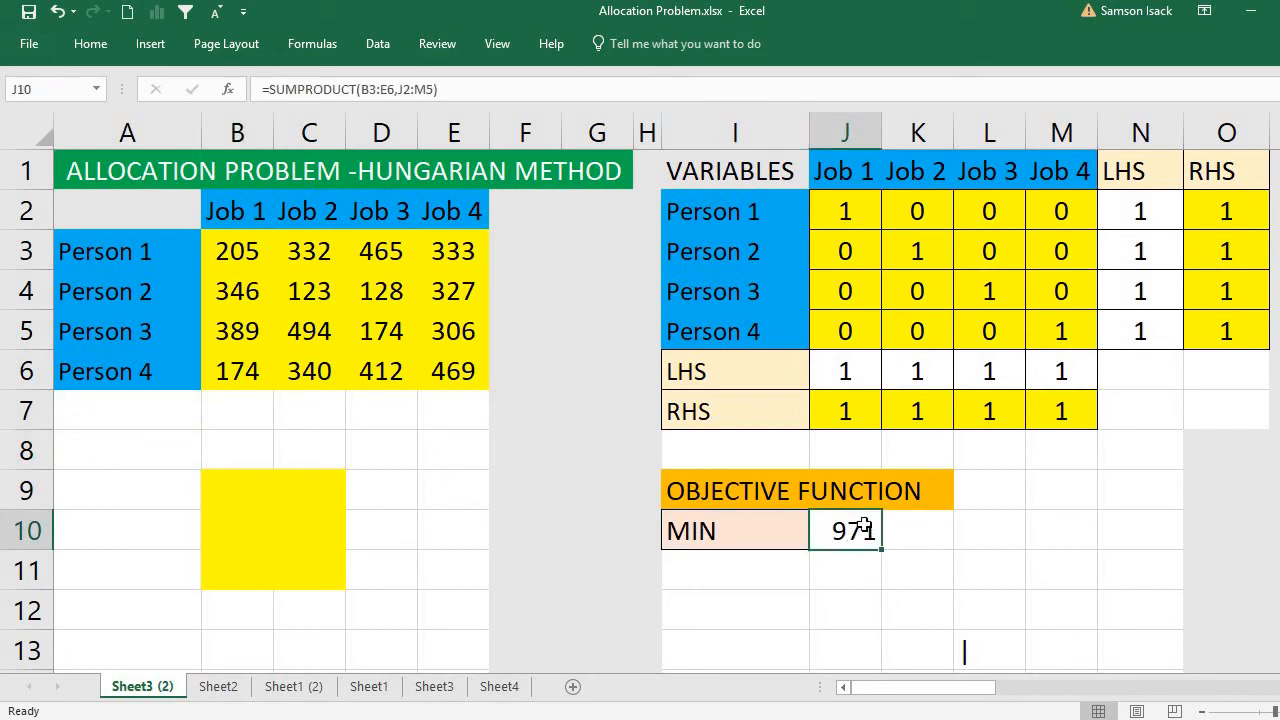
left_click_drag(845, 212, 1051, 330)
left_click(858, 532)
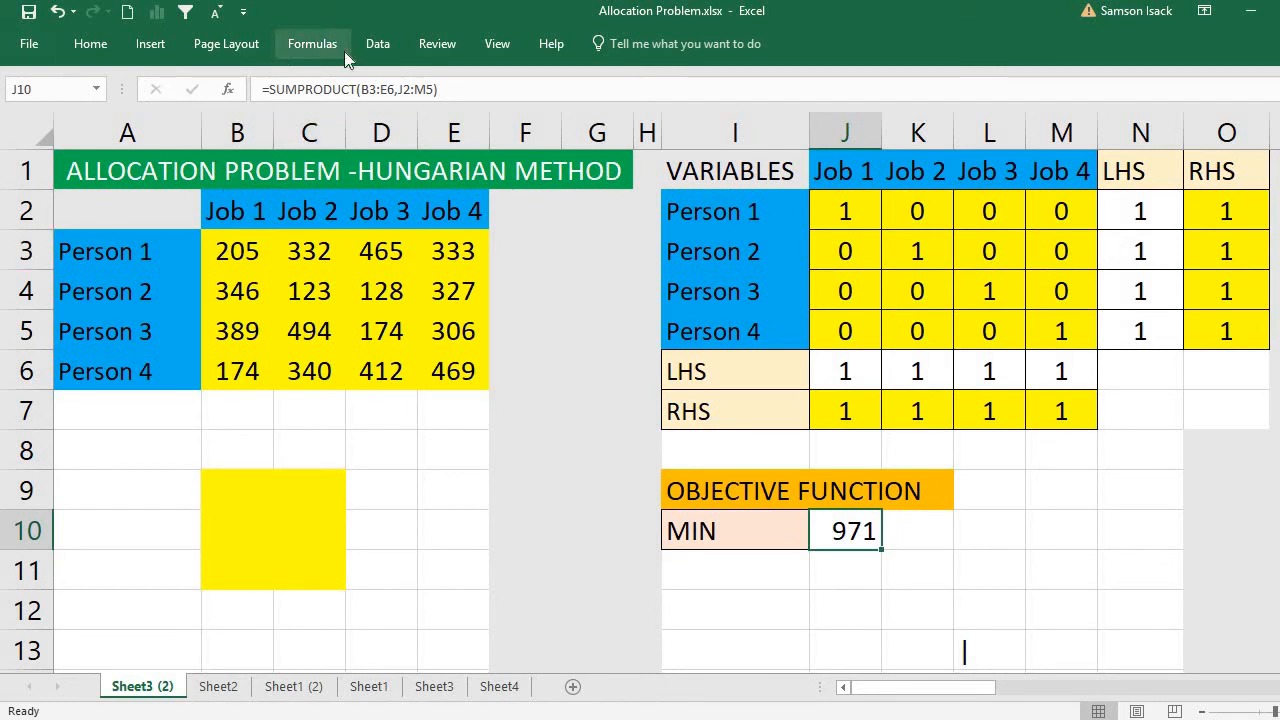
- Enable the Solver Add-in from the Excel Add-ins list in the program options
left_click(377, 44)
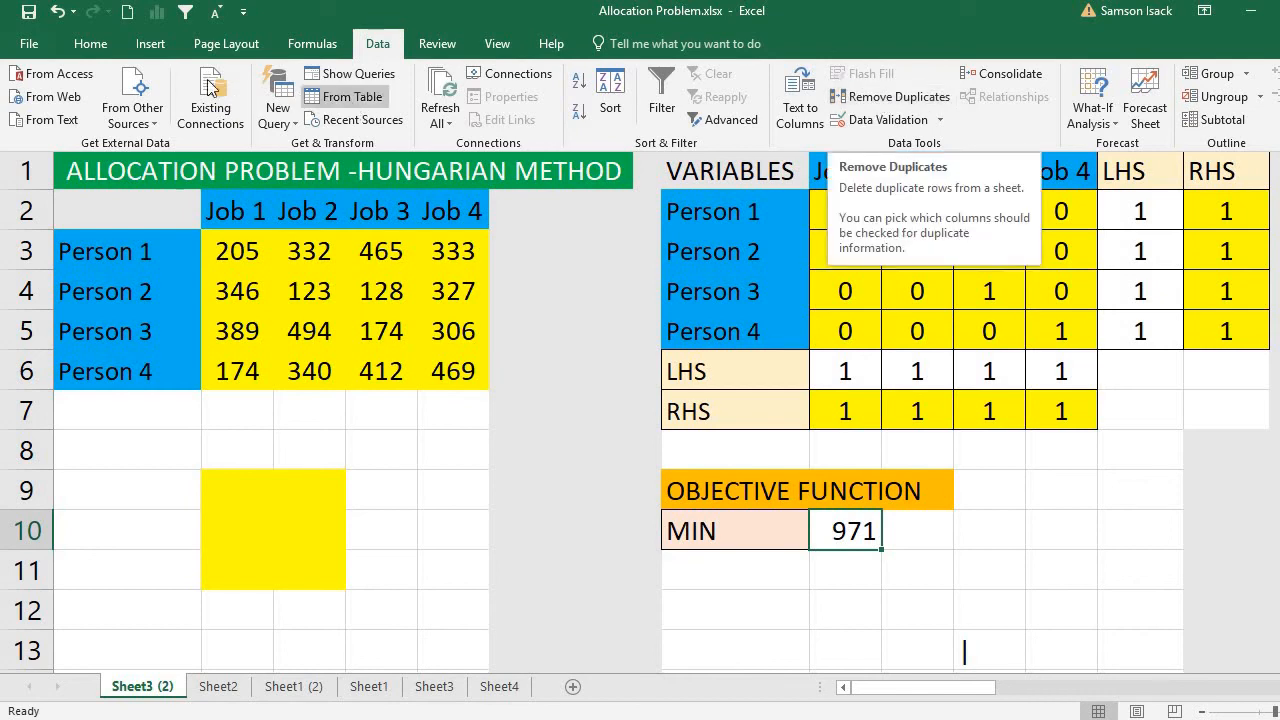
left_click(29, 47)
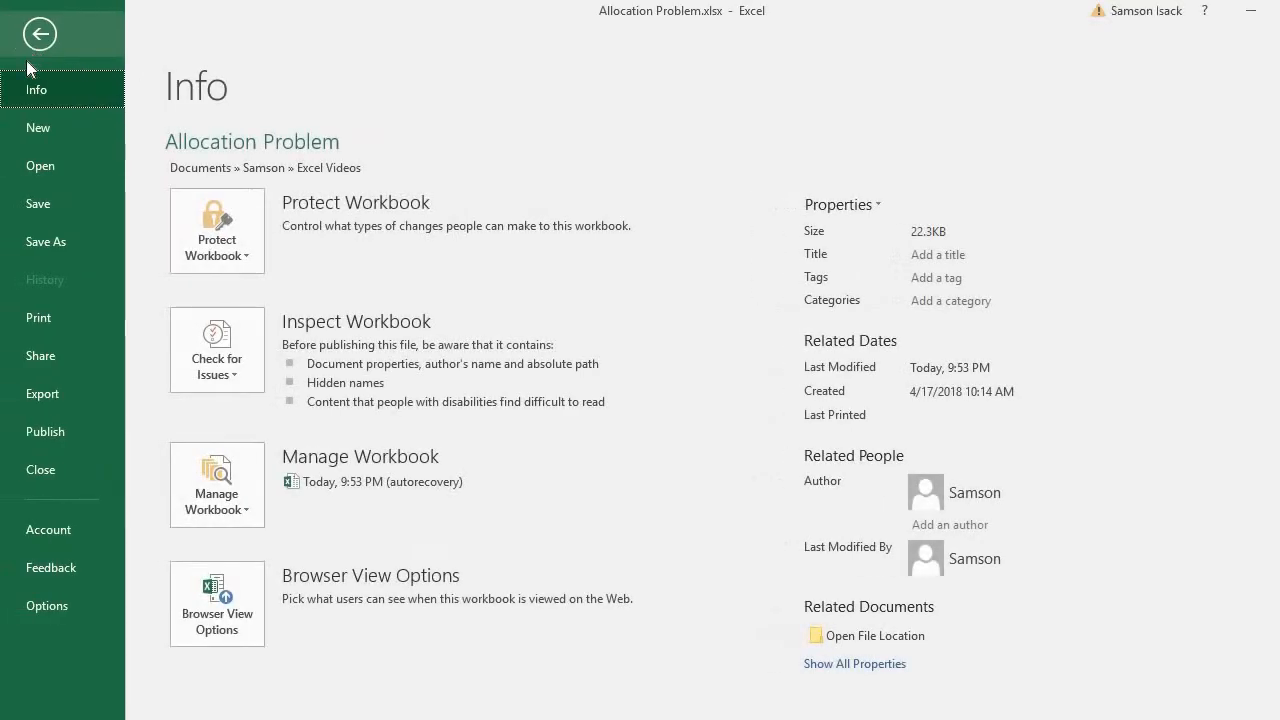
left_click(51, 612)
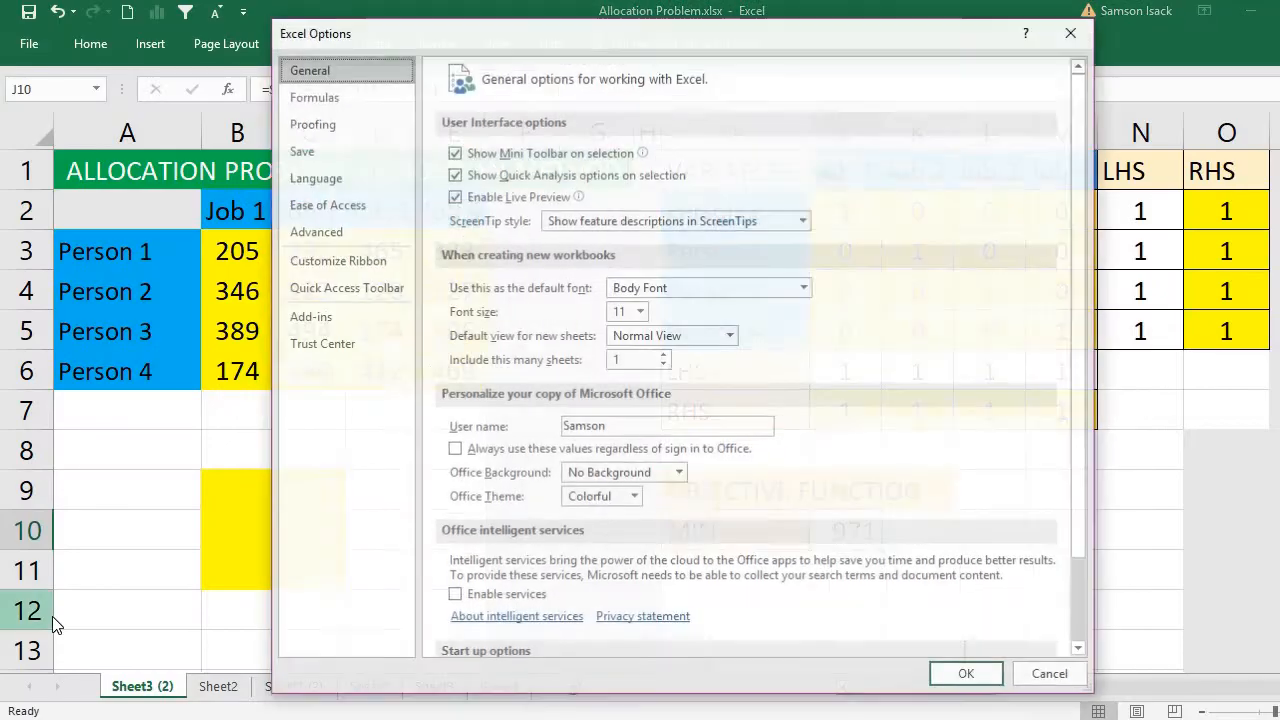
left_click(318, 318)
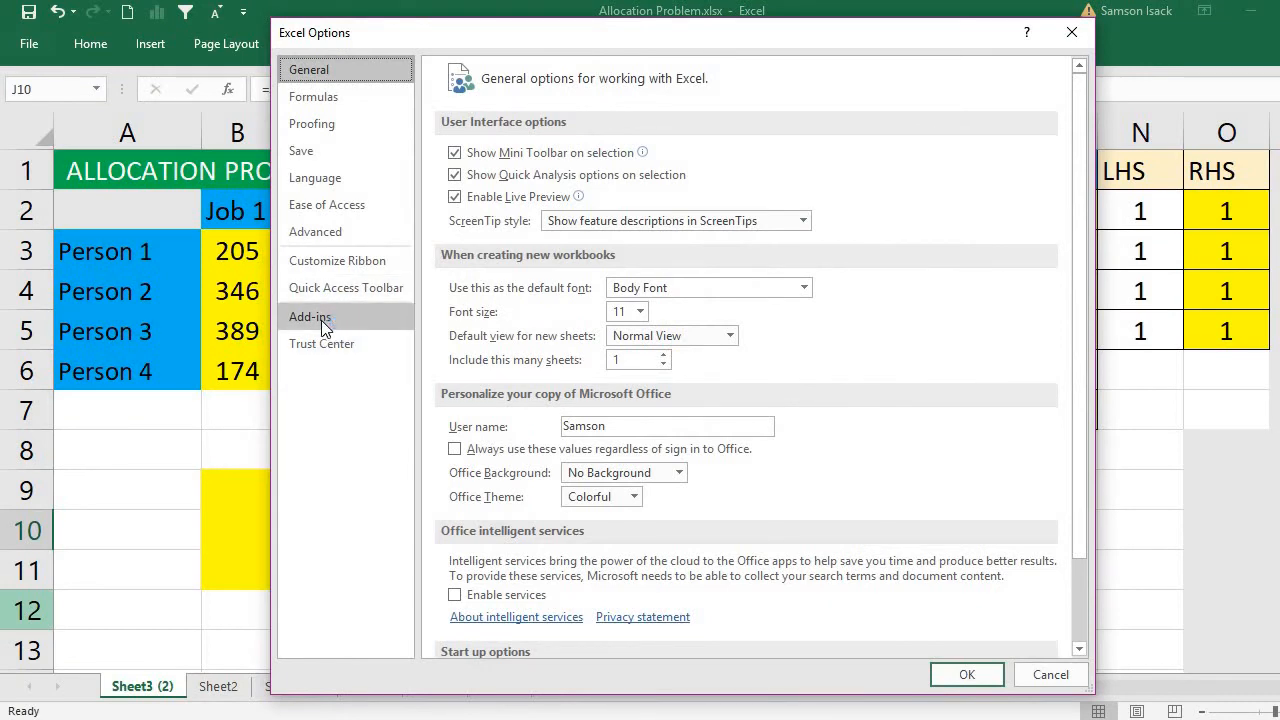
left_click(322, 322)
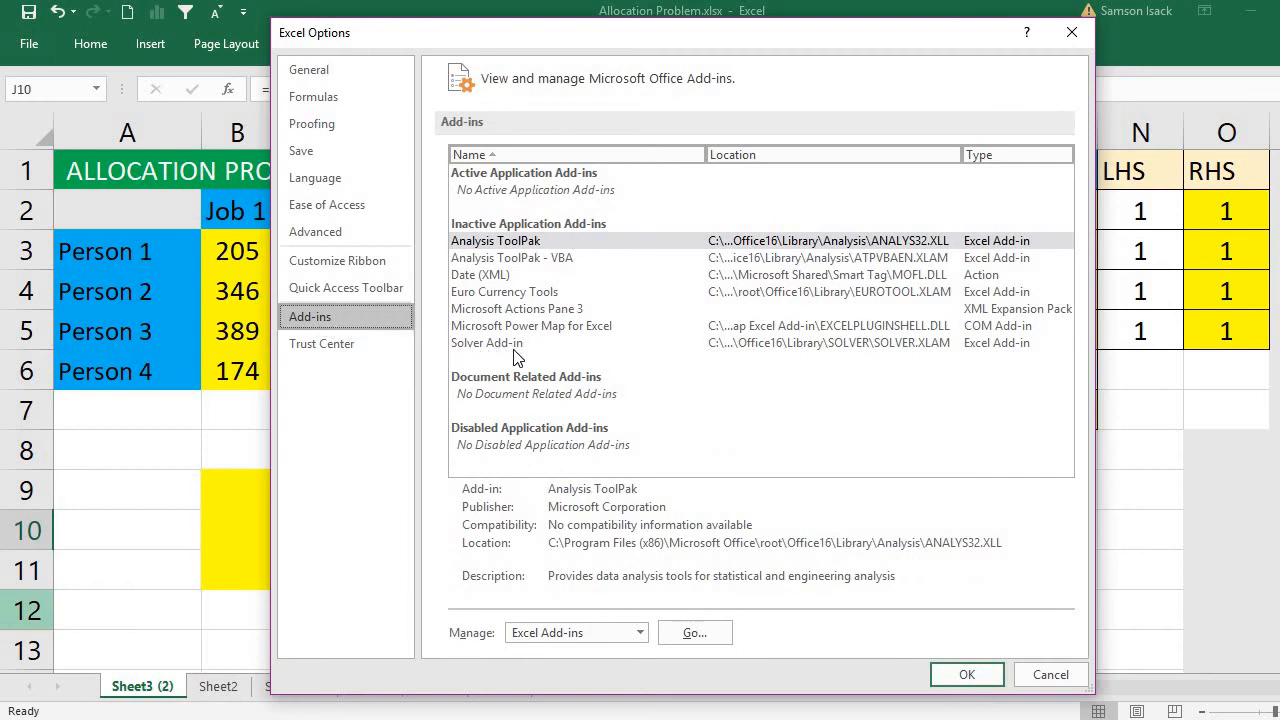
left_click(644, 631)
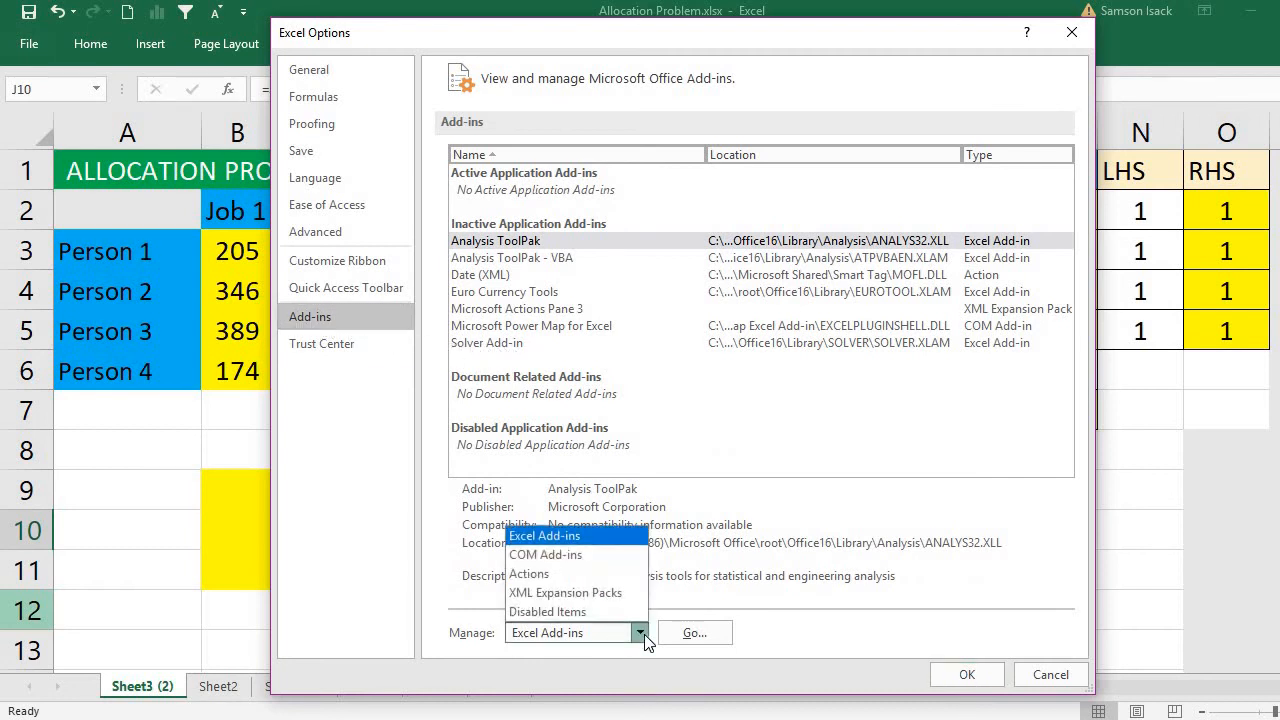
left_click(586, 538)
left_click(695, 632)
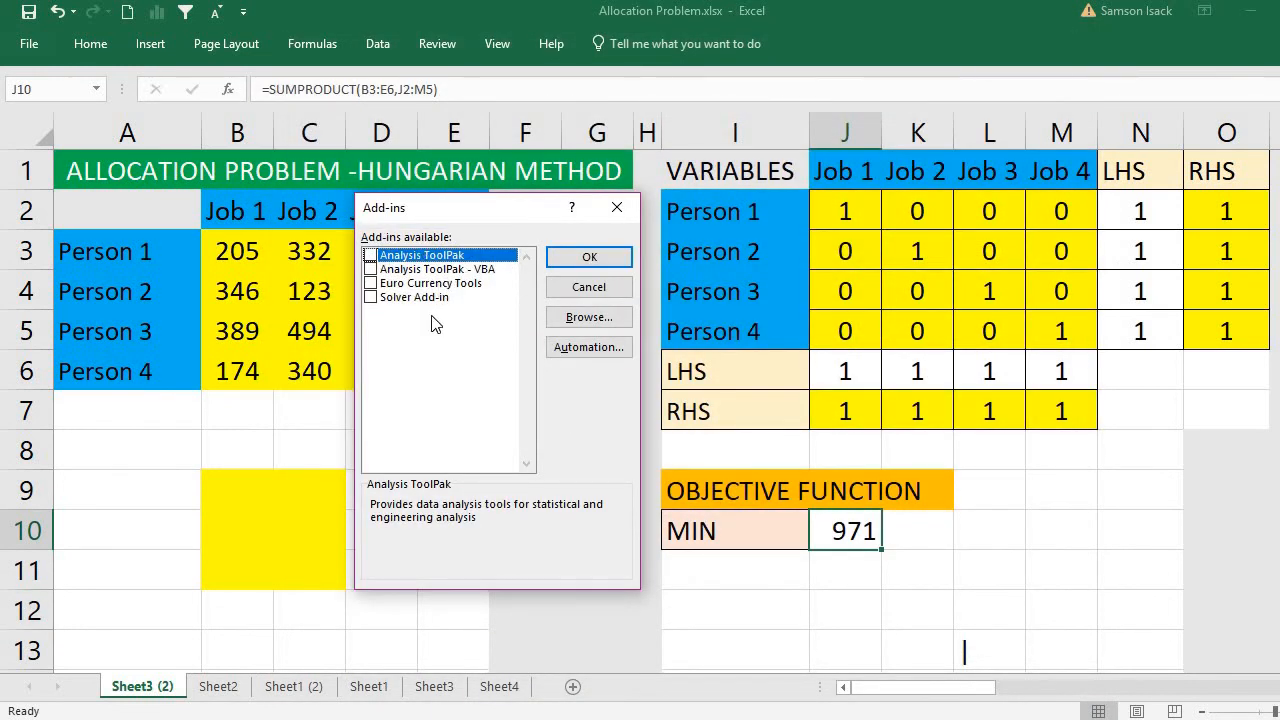
left_click(371, 298)
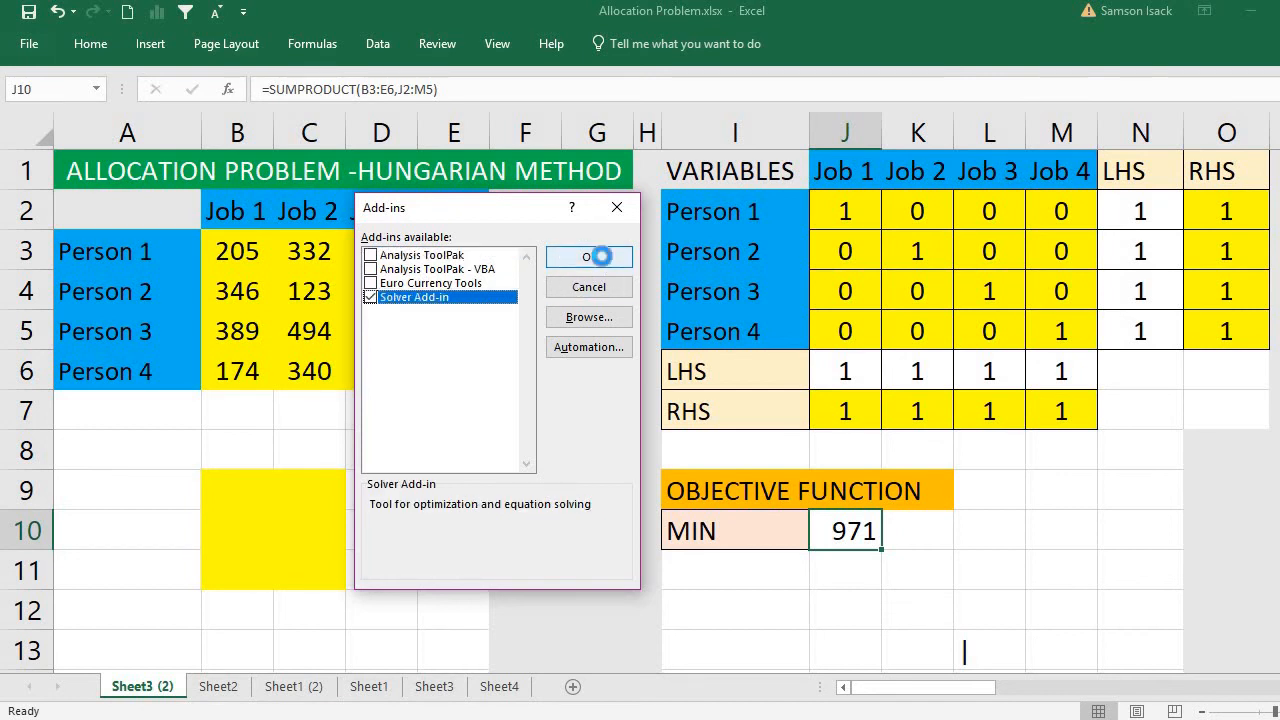
left_click(598, 257)
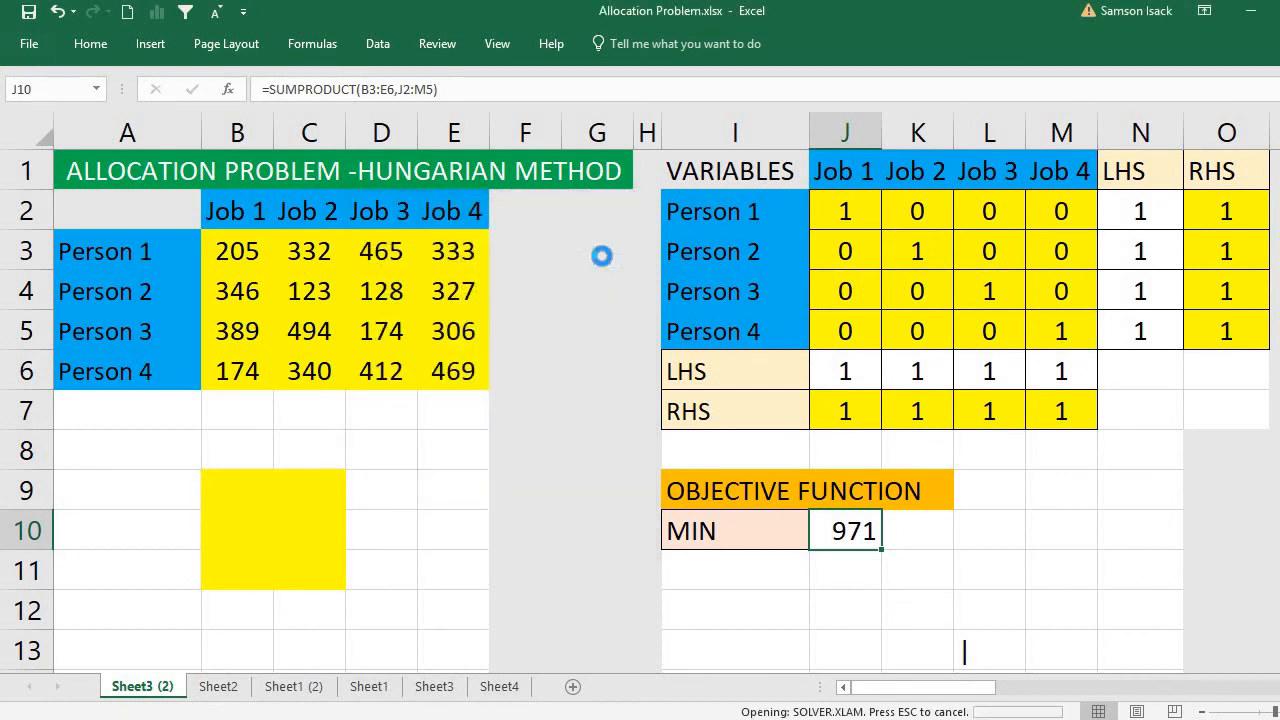
- Check that the Solver command is available and that the Solver Add-in is ticked in the add-ins list
left_click(375, 55)
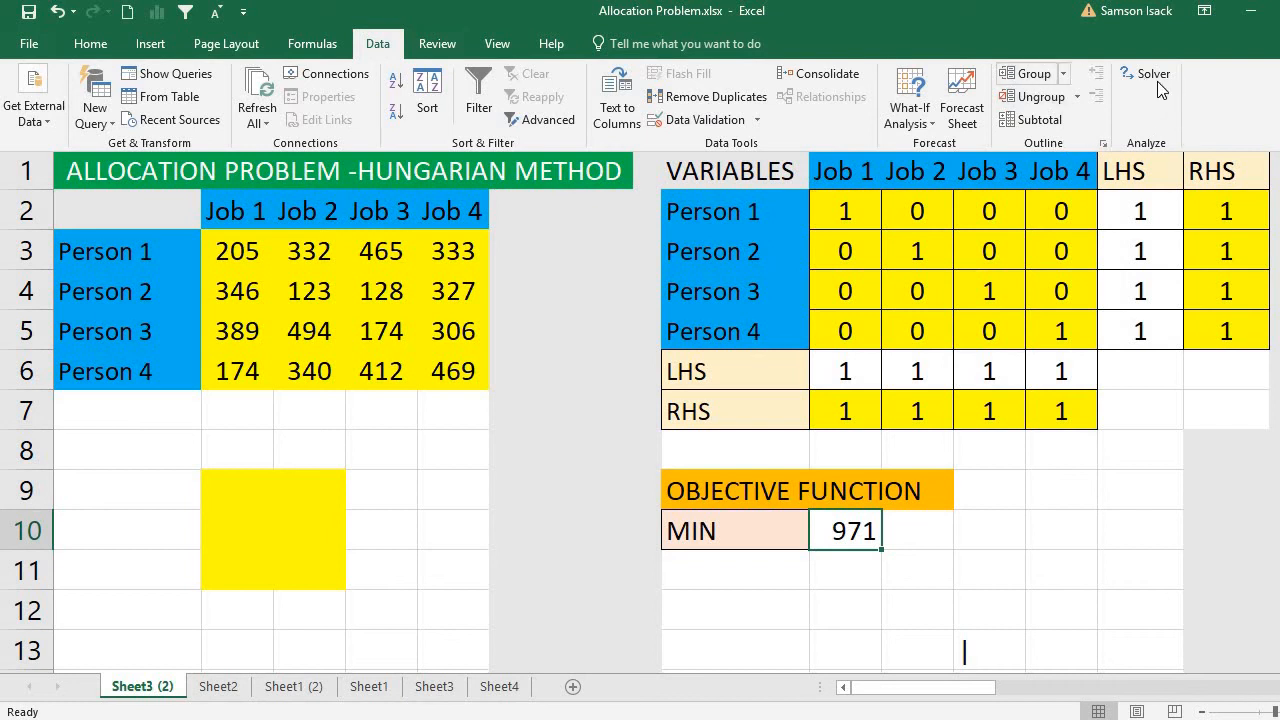
left_click(28, 46)
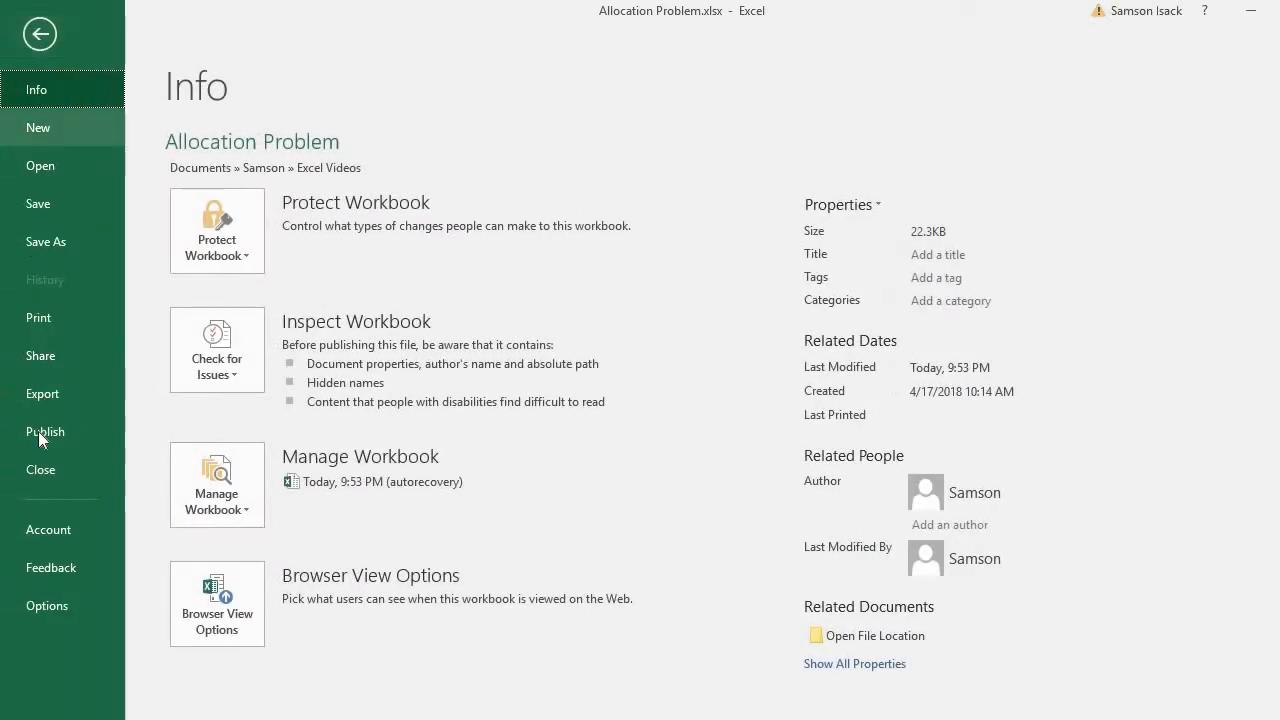
left_click(32, 608)
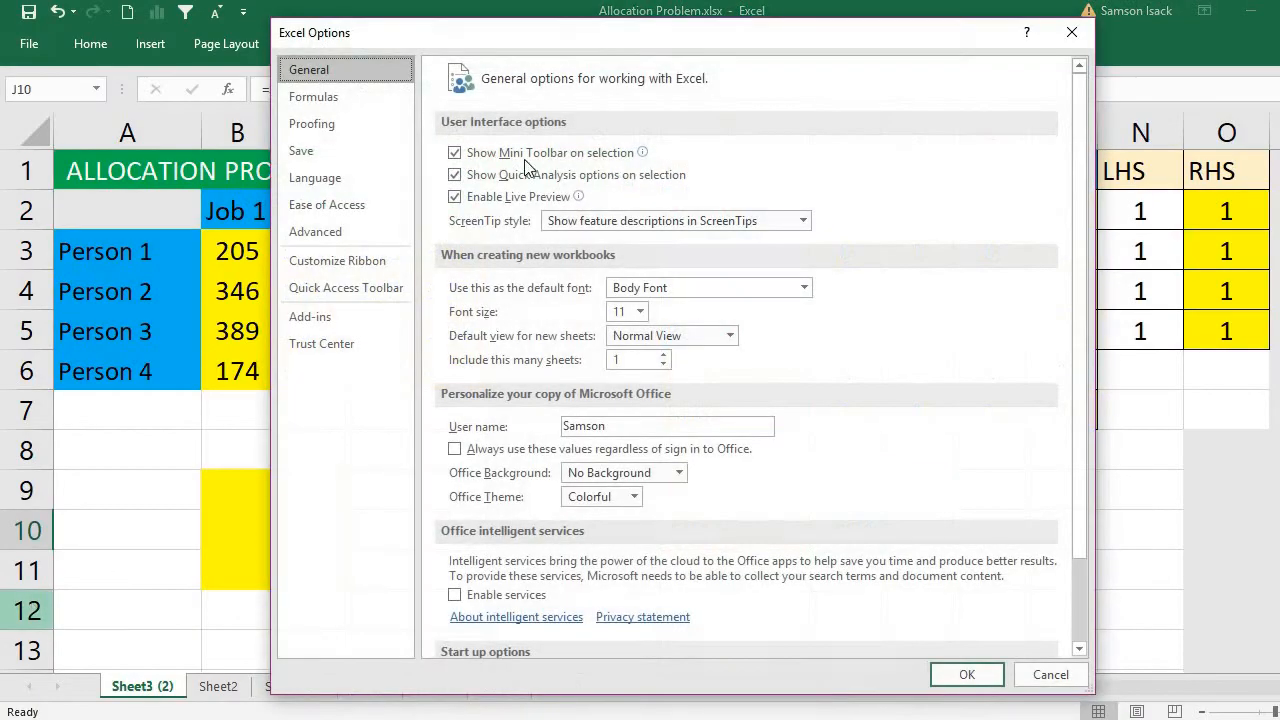
left_click(320, 318)
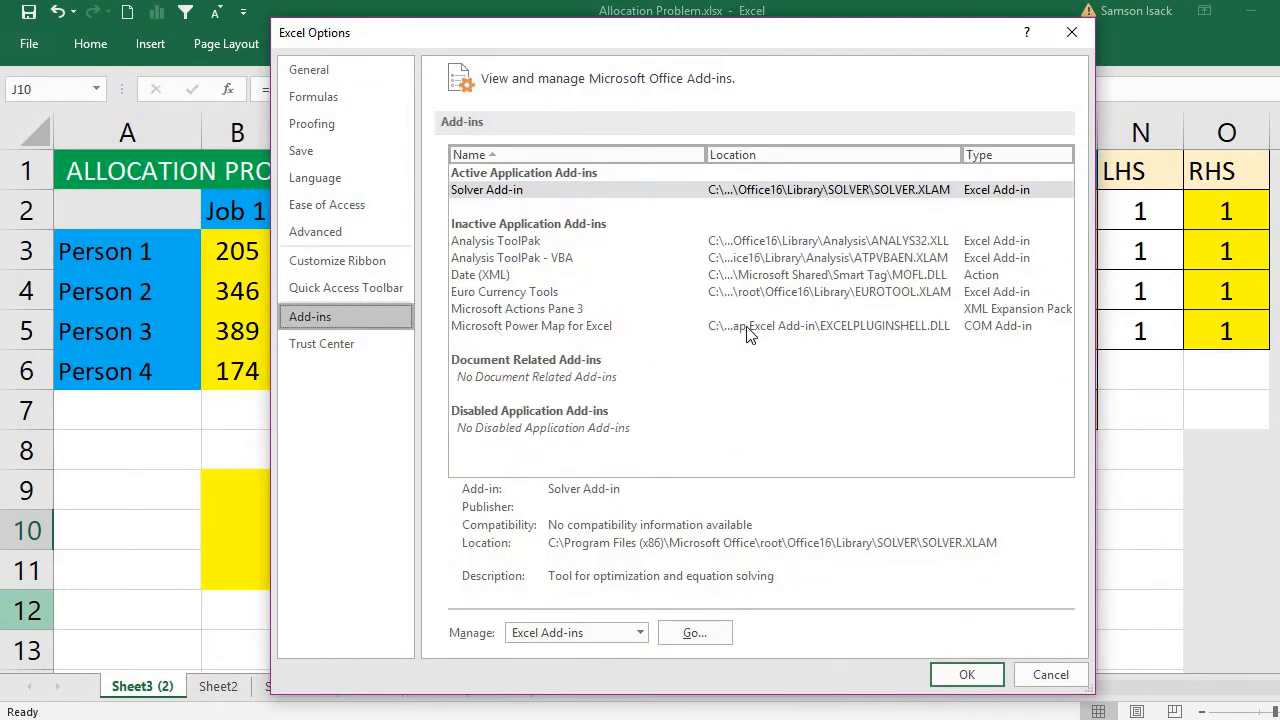
left_click(697, 634)
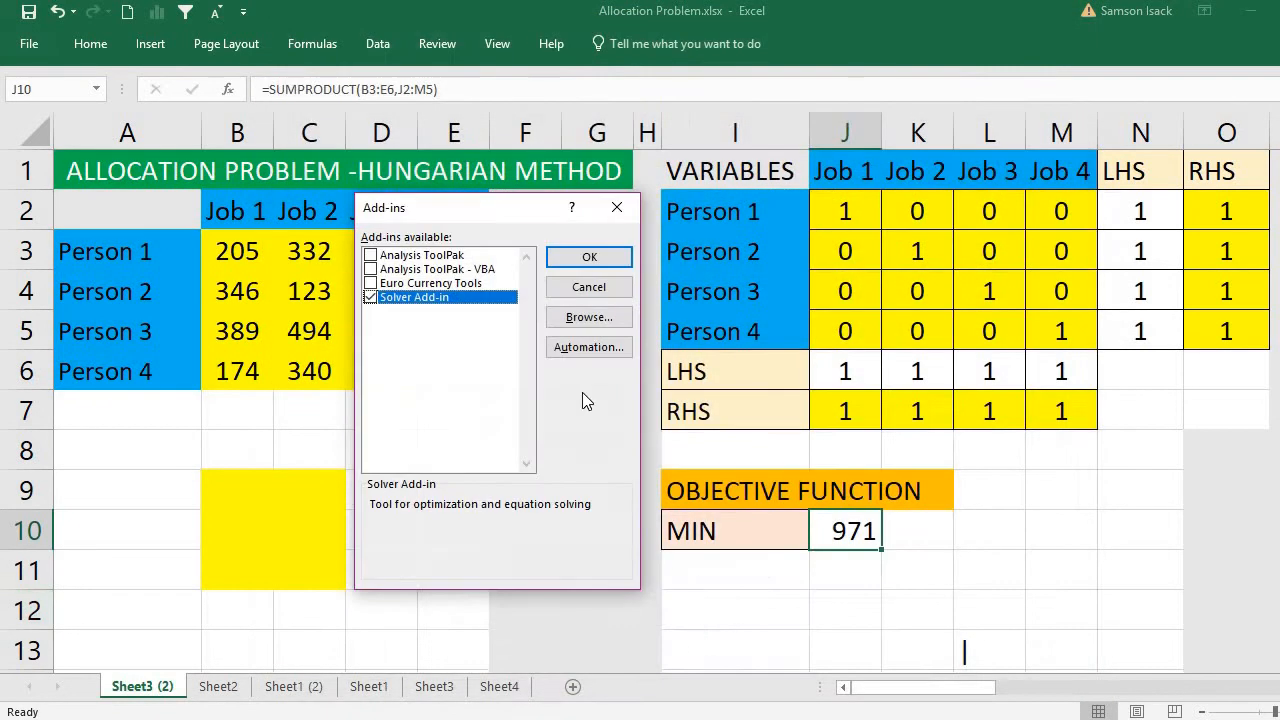
left_click(605, 289)
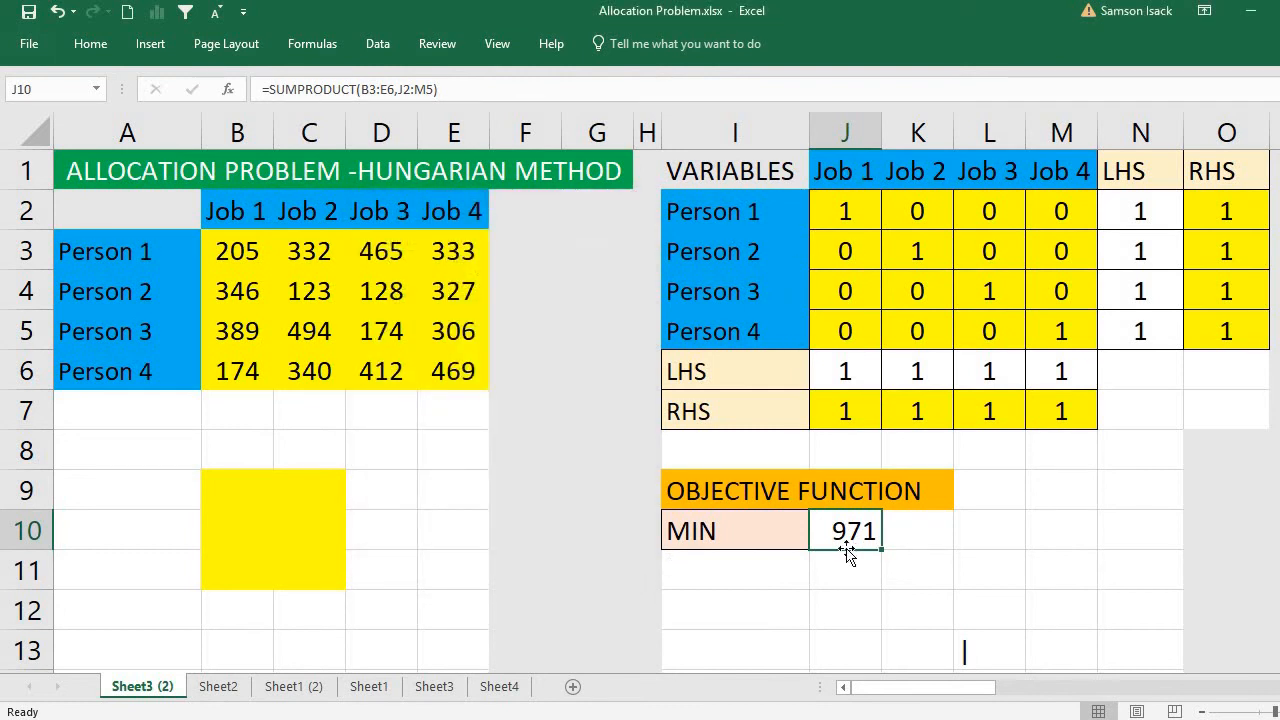
- Open Solver, reset all of its leftover parameters and constraints, and close it
left_click(363, 44)
left_click(1155, 78)
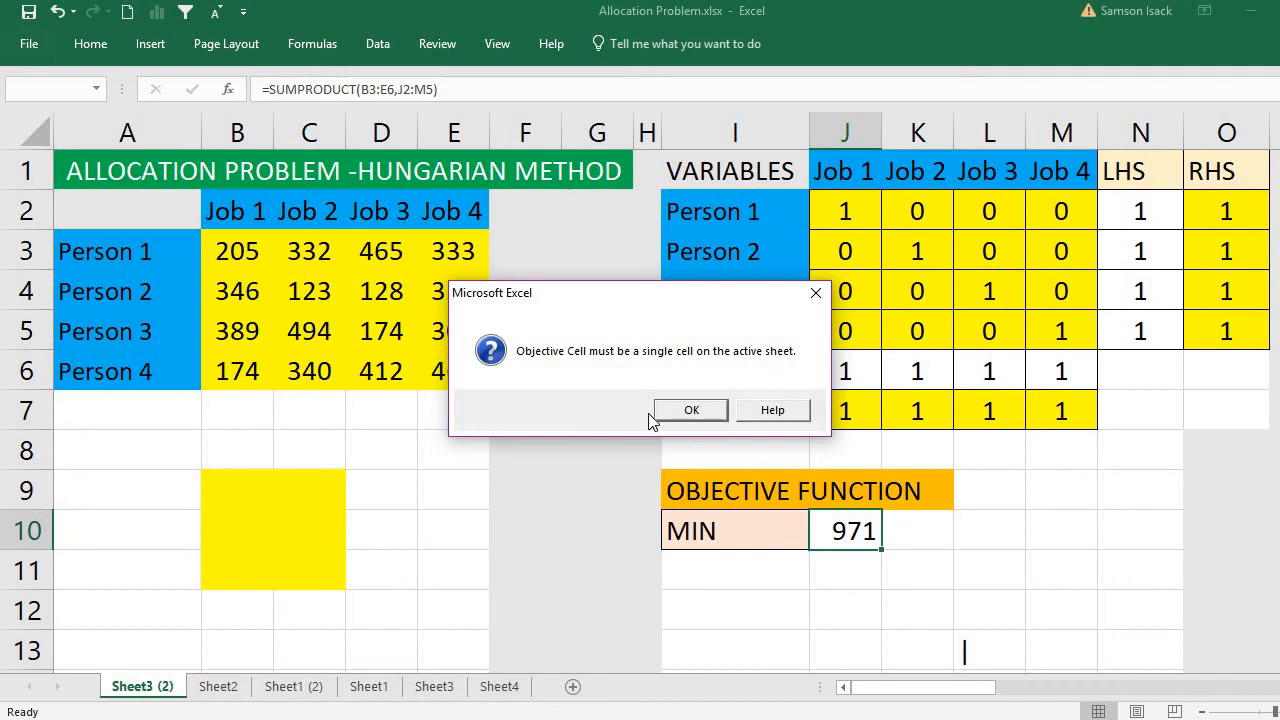
left_click(712, 414)
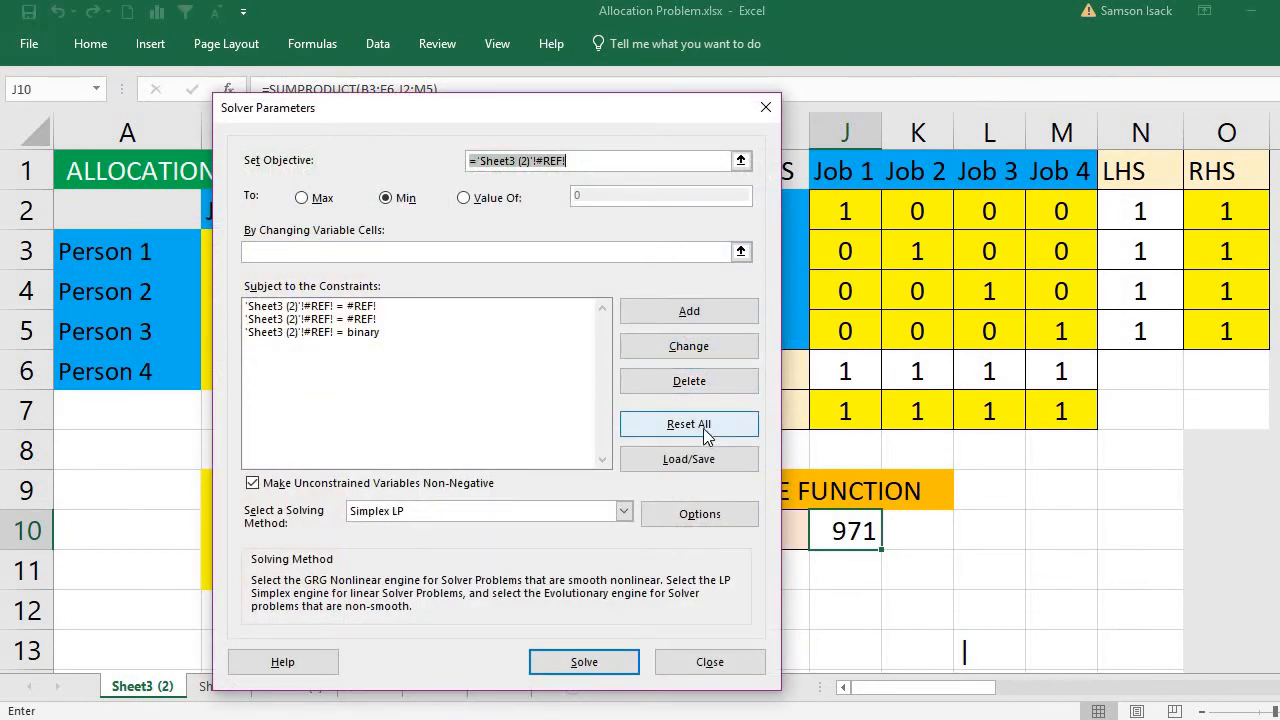
left_click(705, 424)
left_click(662, 410)
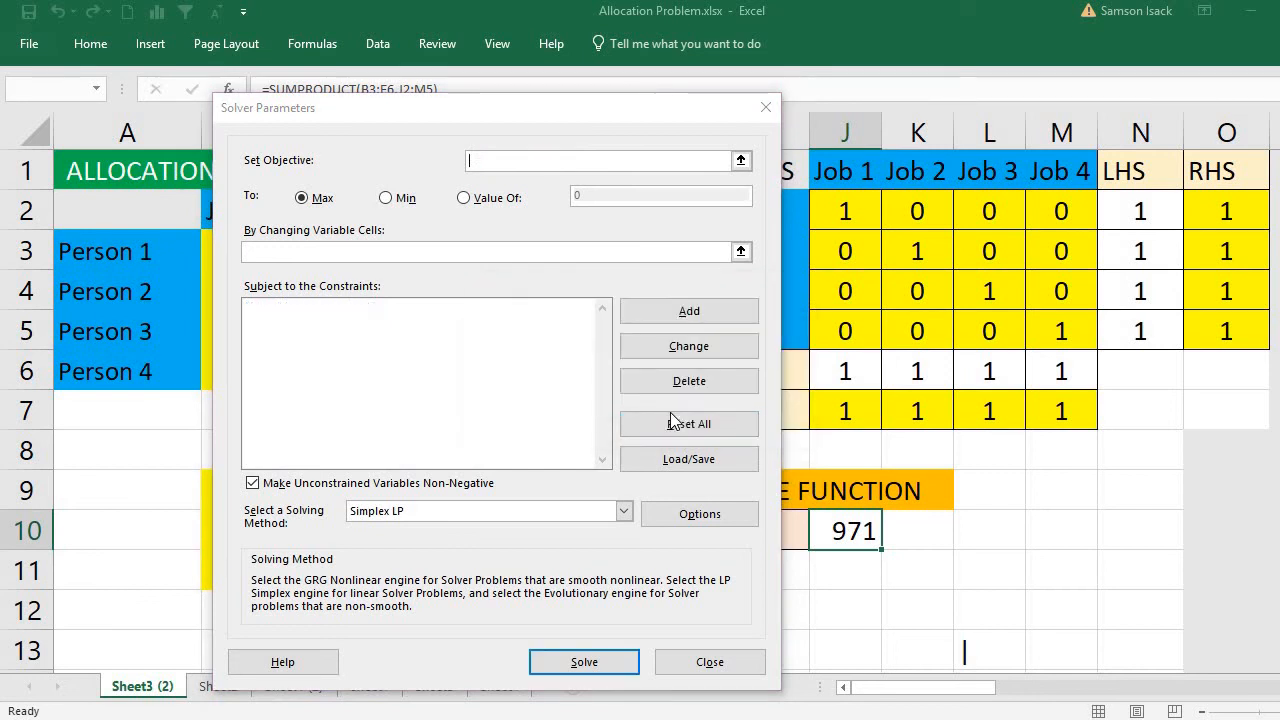
left_click(765, 107)
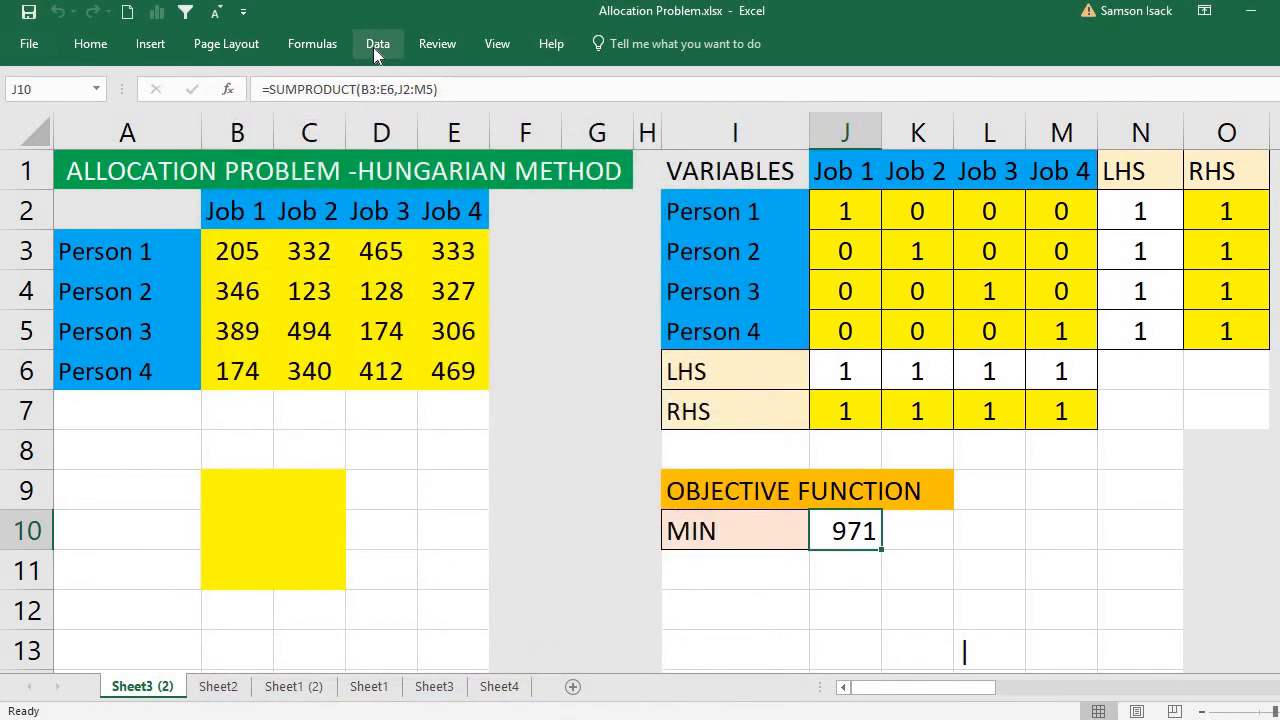
- Set Solver to minimise objective cell J10 by changing variable cells J2:M5
left_click(374, 47)
left_click(1150, 75)
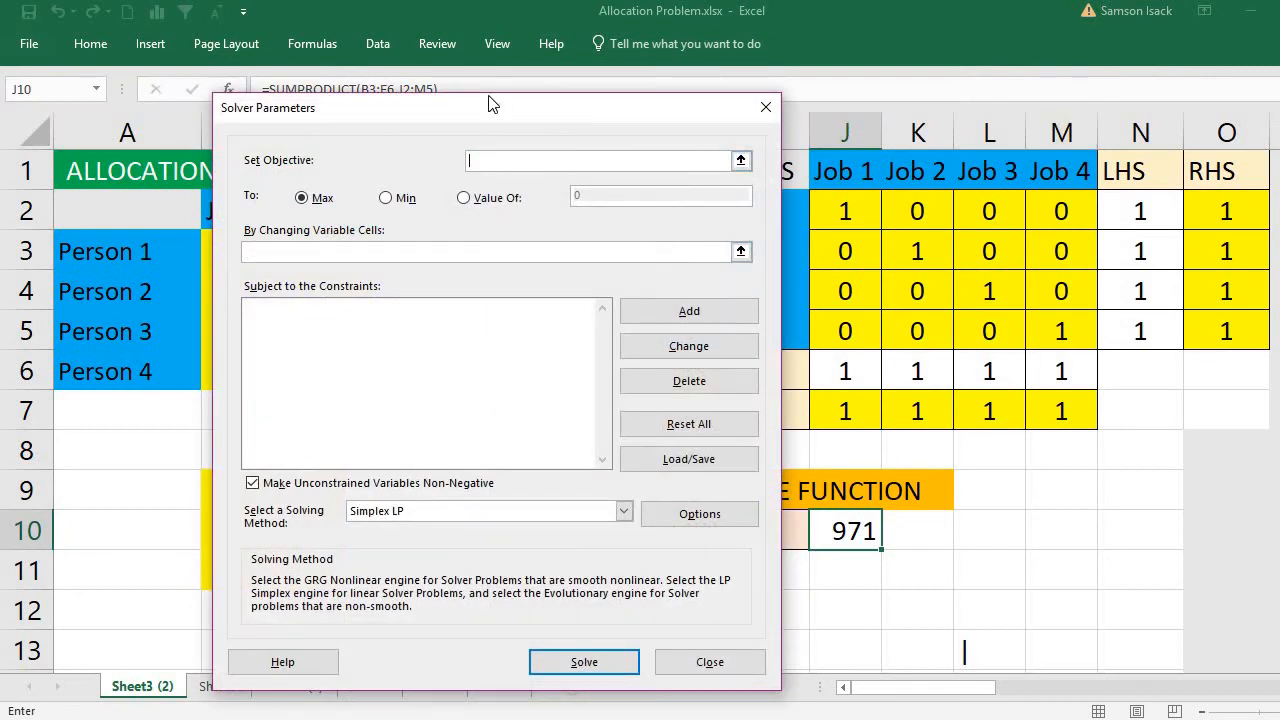
left_click_drag(534, 116, 497, 100)
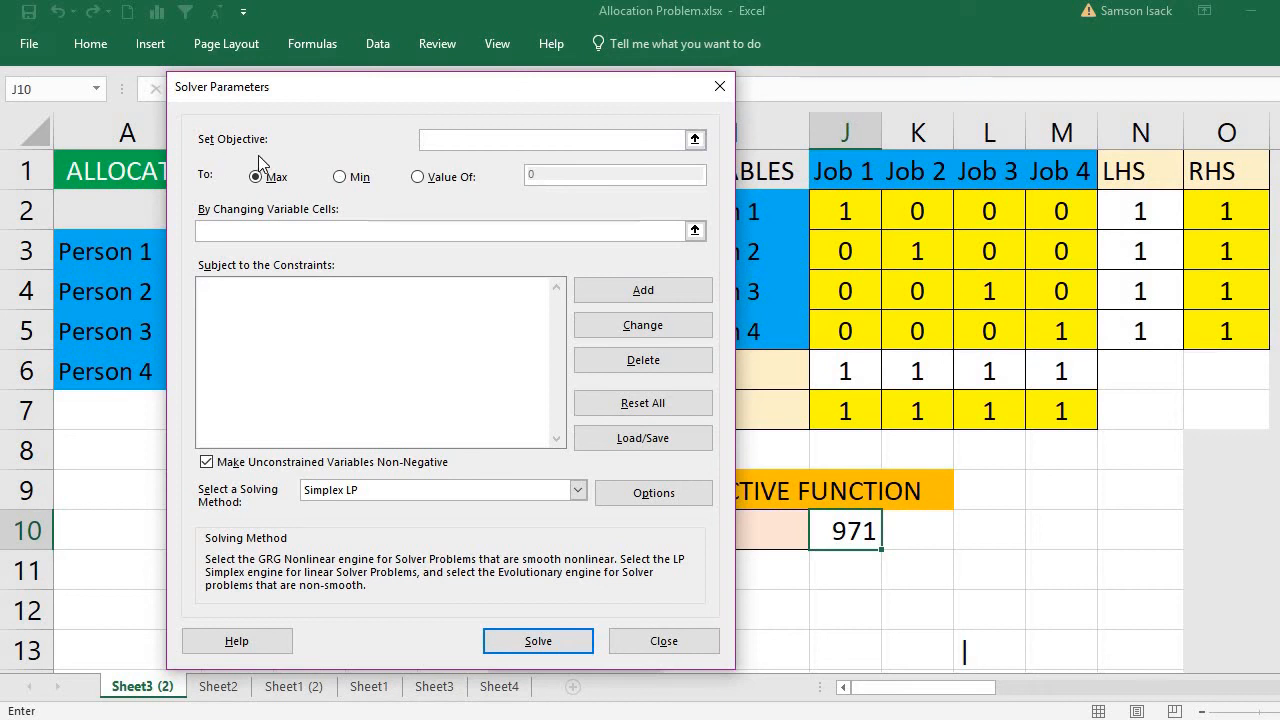
left_click_drag(398, 95, 301, 99)
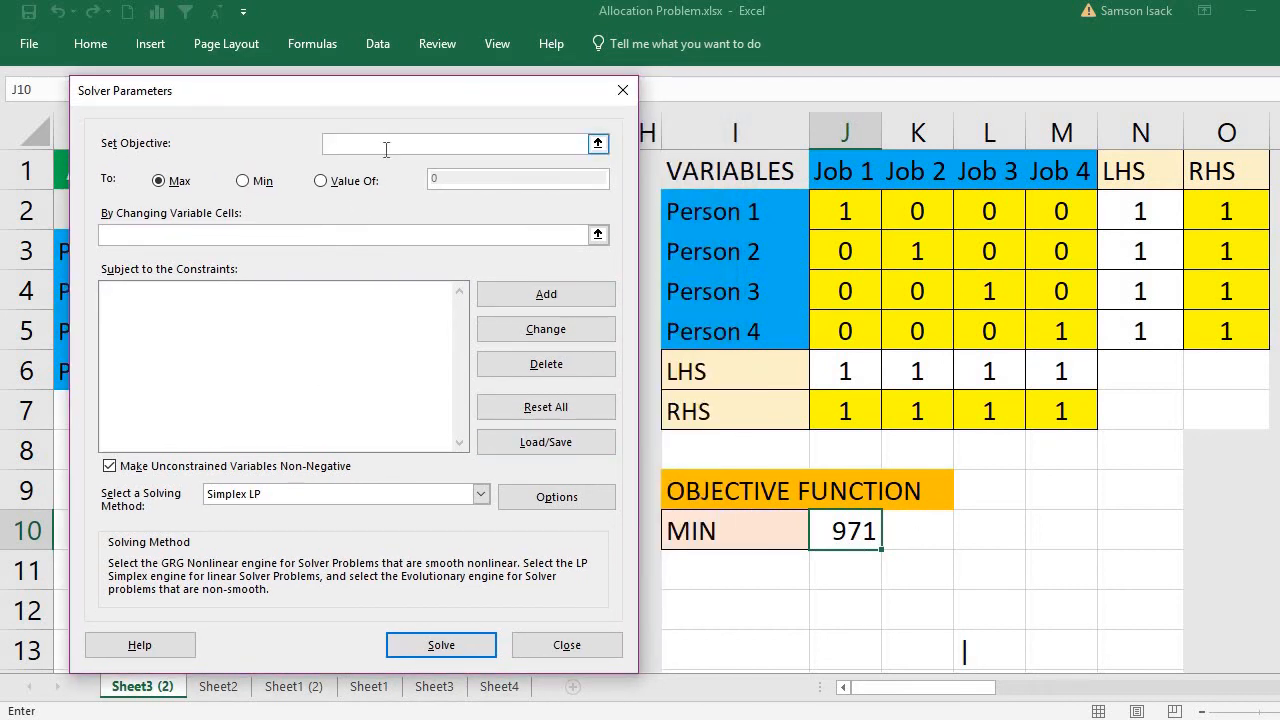
left_click(856, 534)
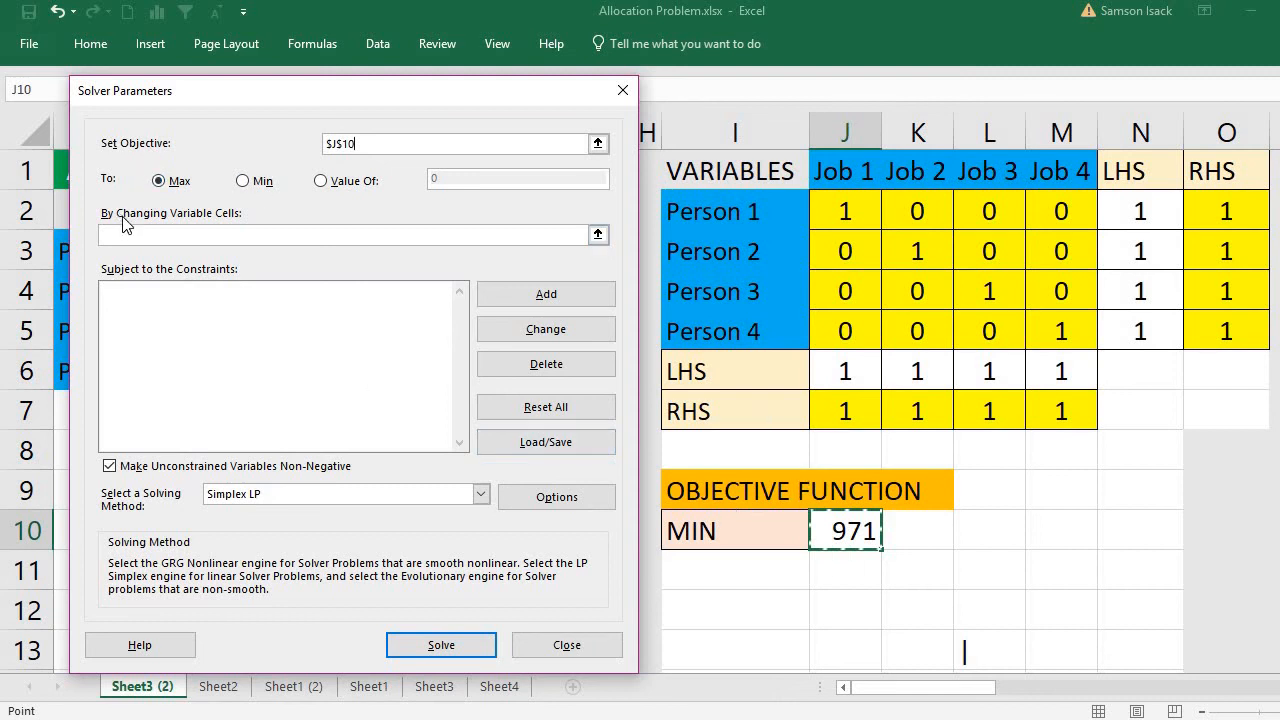
left_click(242, 182)
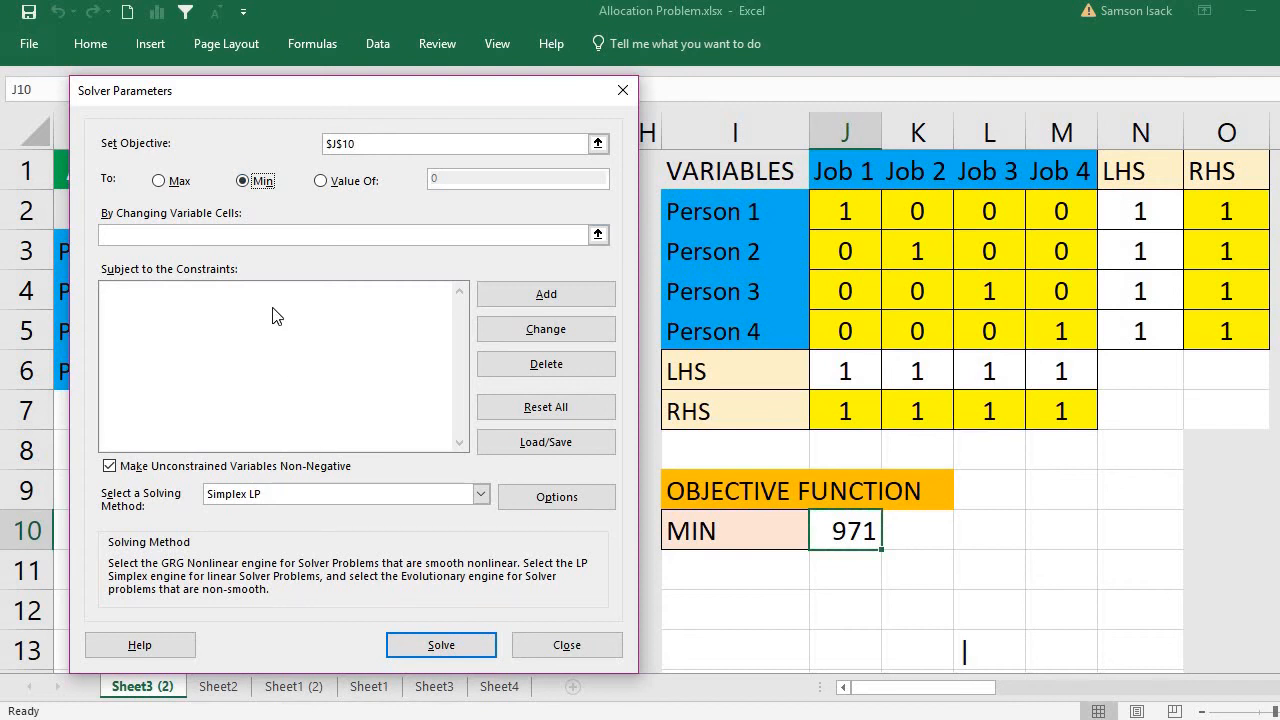
left_click(205, 235)
left_click_drag(864, 210, 1057, 331)
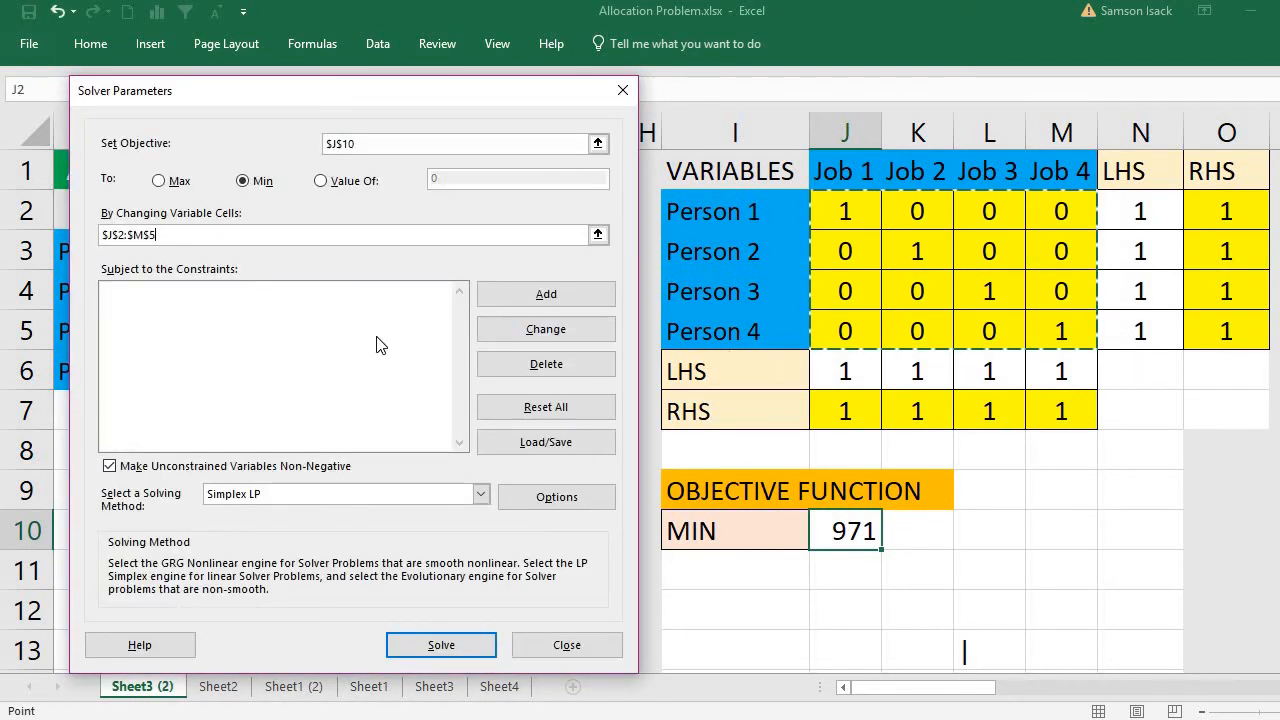
- Add the Solver constraint N2 = O2 for Person 1
left_click(566, 298)
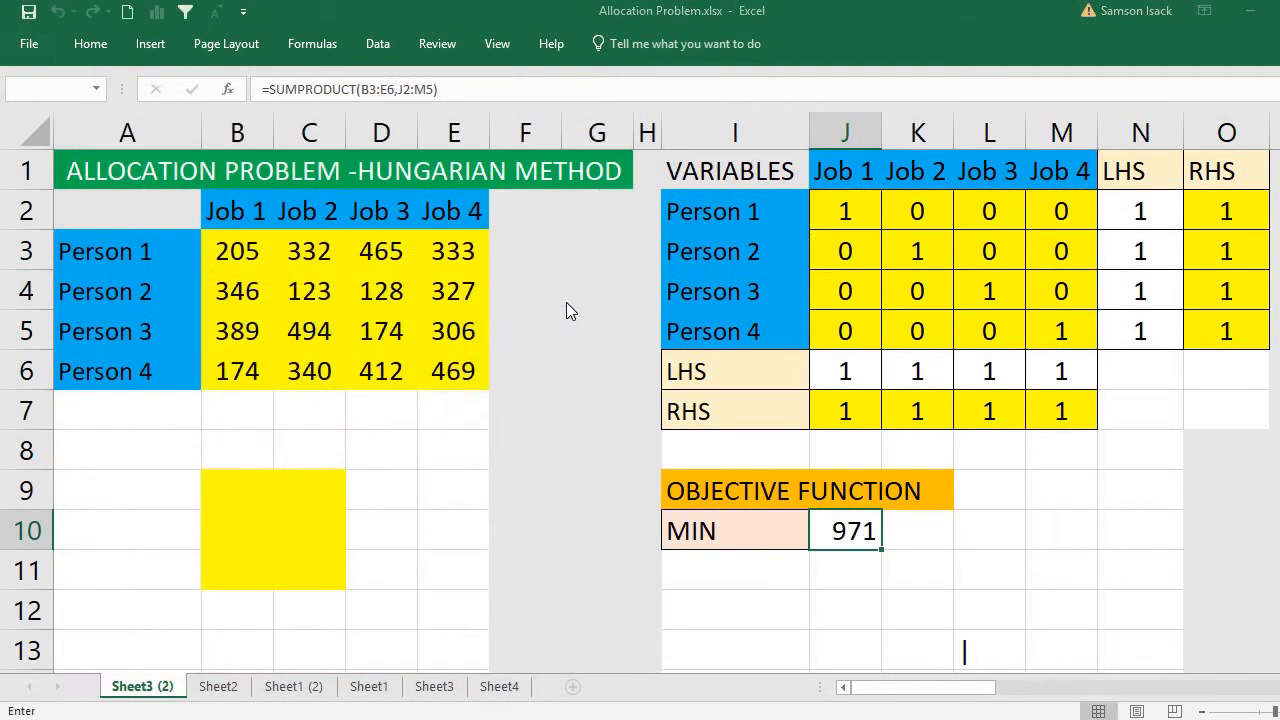
left_click(1157, 208)
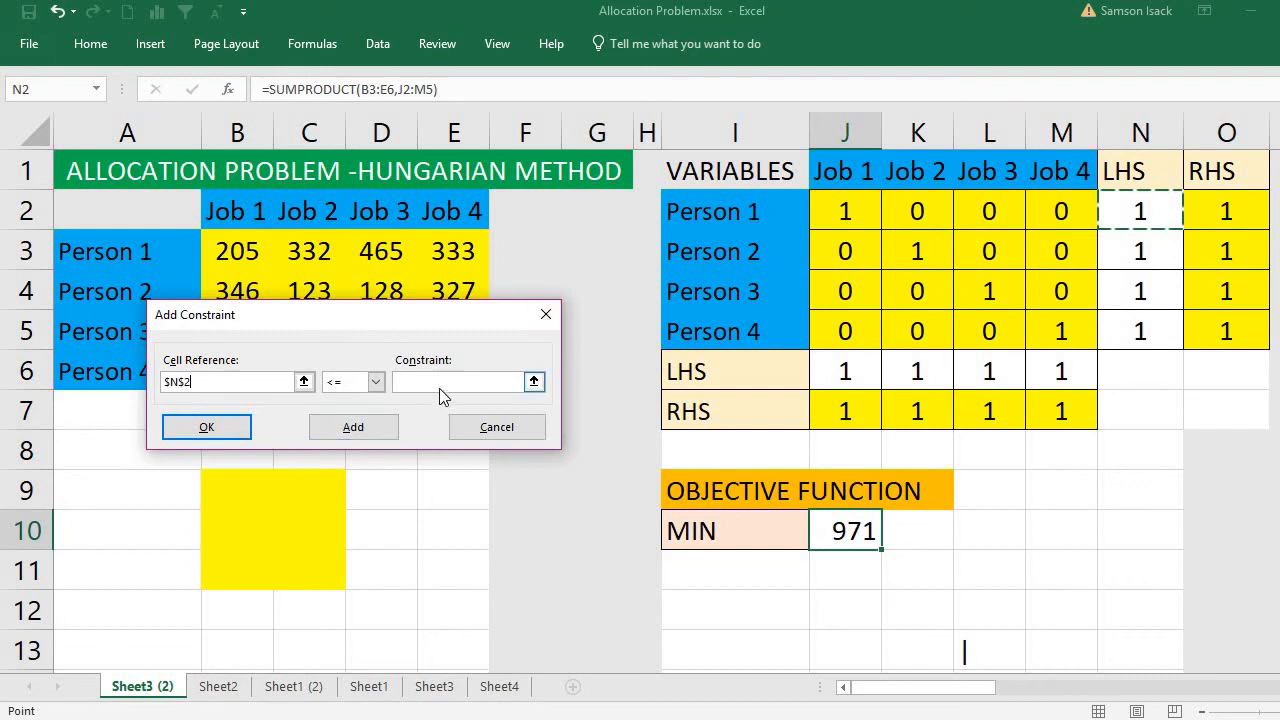
left_click(375, 382)
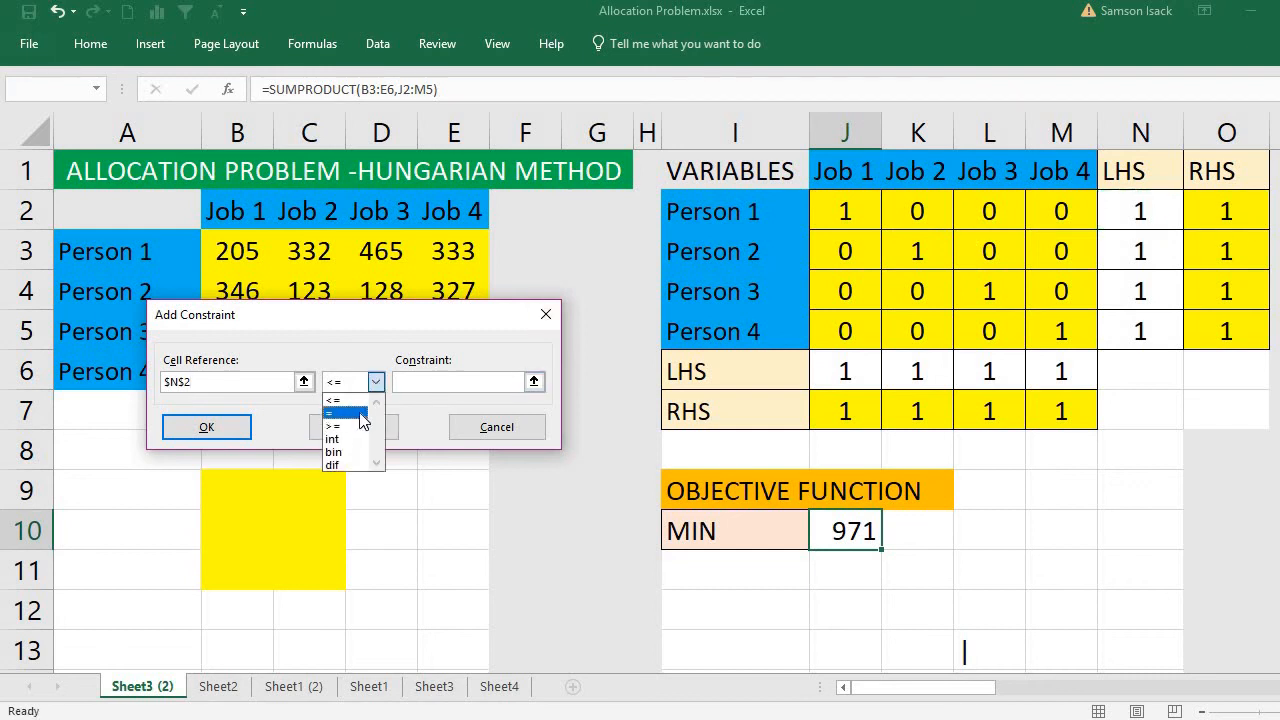
left_click(332, 413)
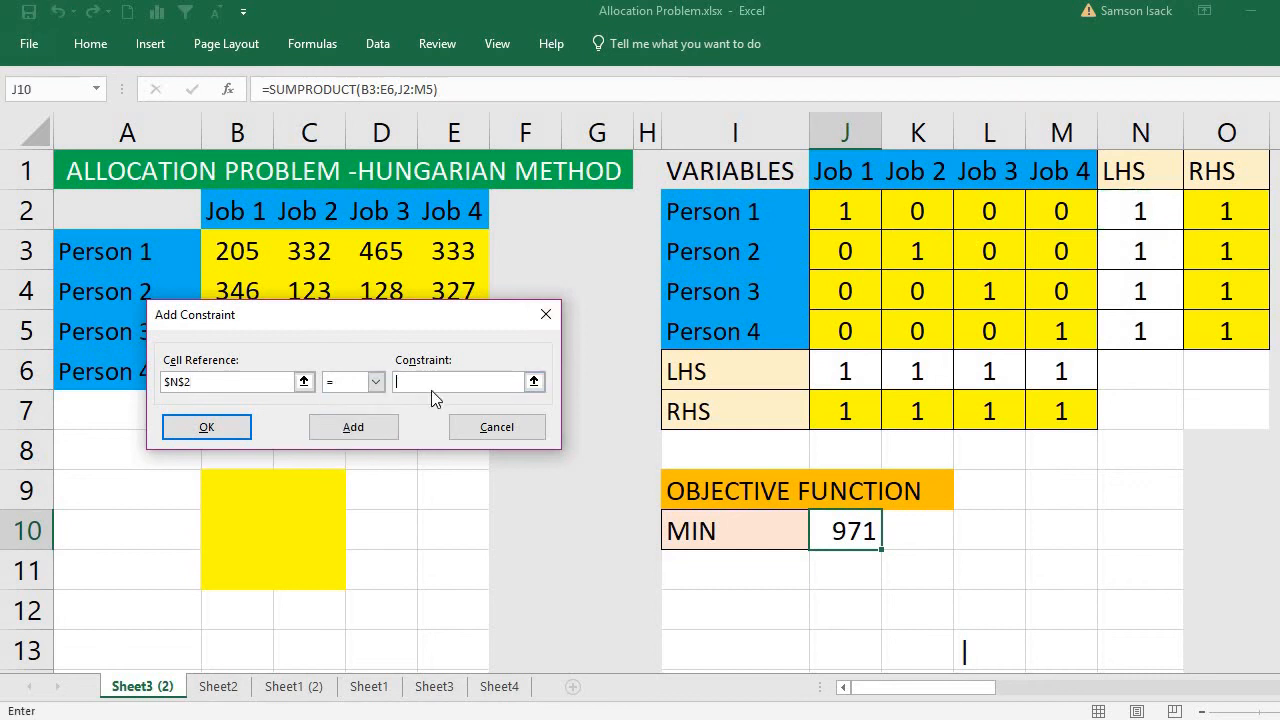
left_click(1209, 229)
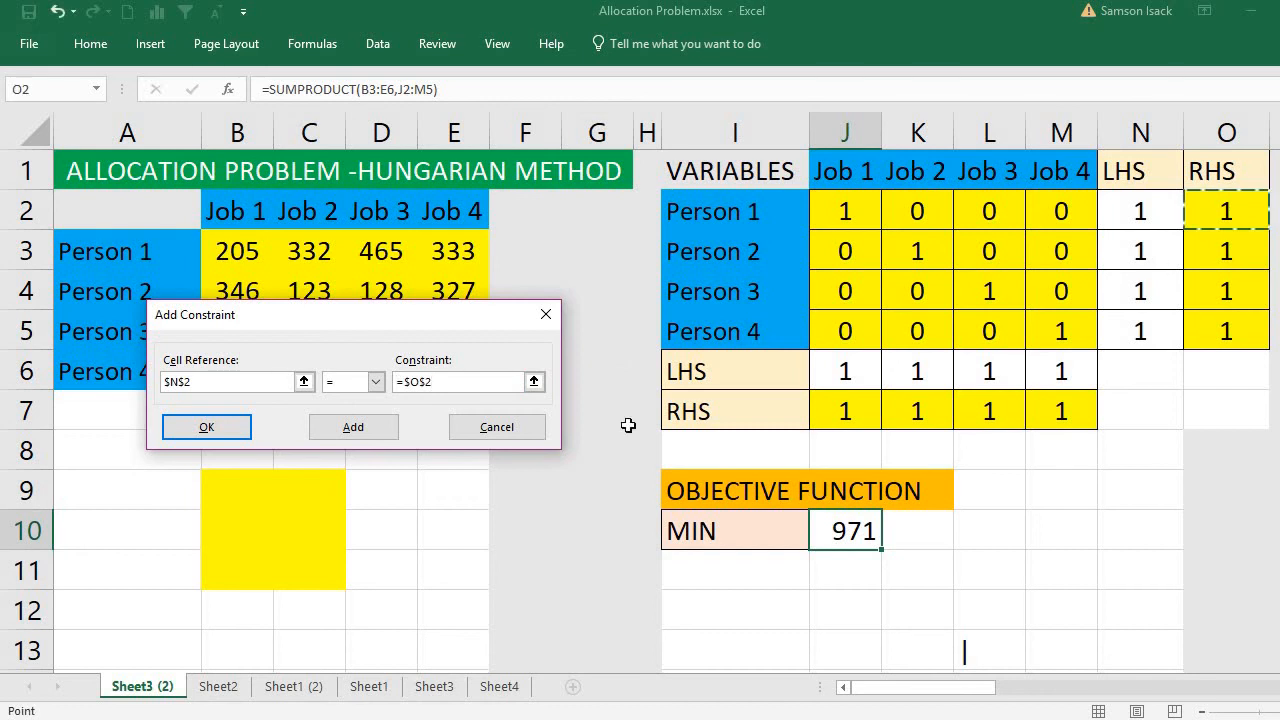
left_click(210, 428)
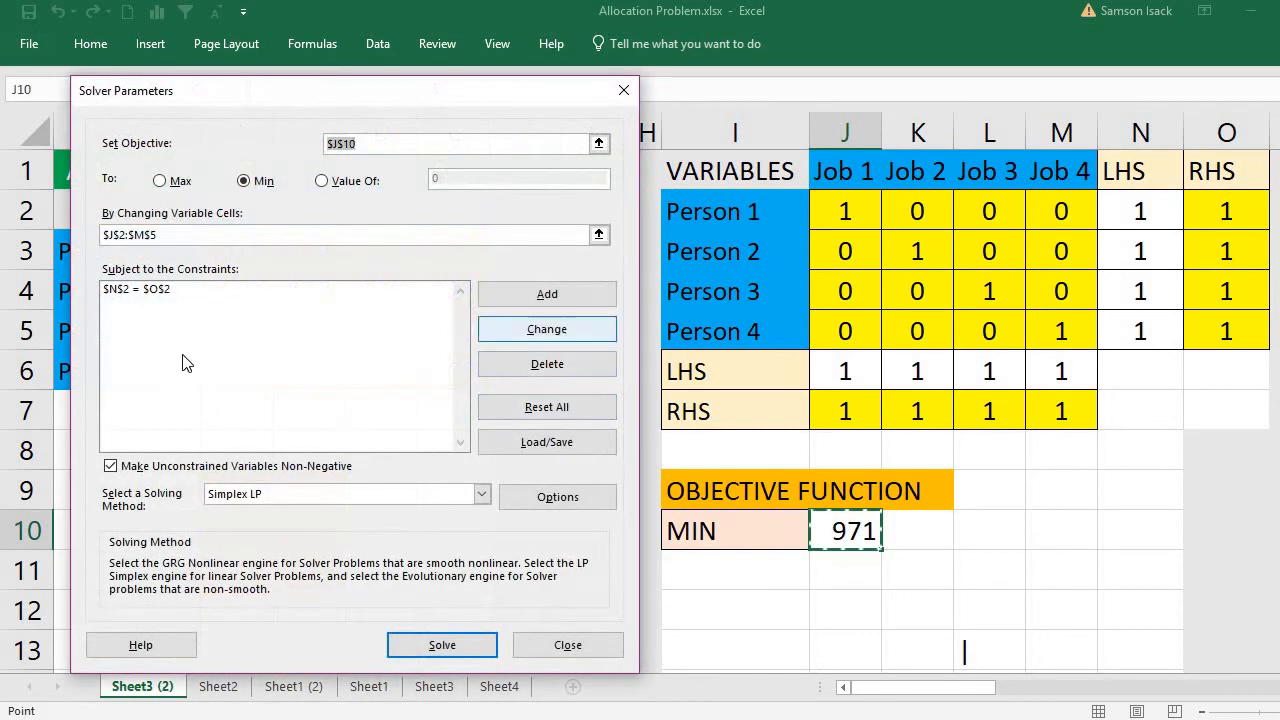
- Add the Solver constraint N3 = O3 for Person 2
left_click(580, 292)
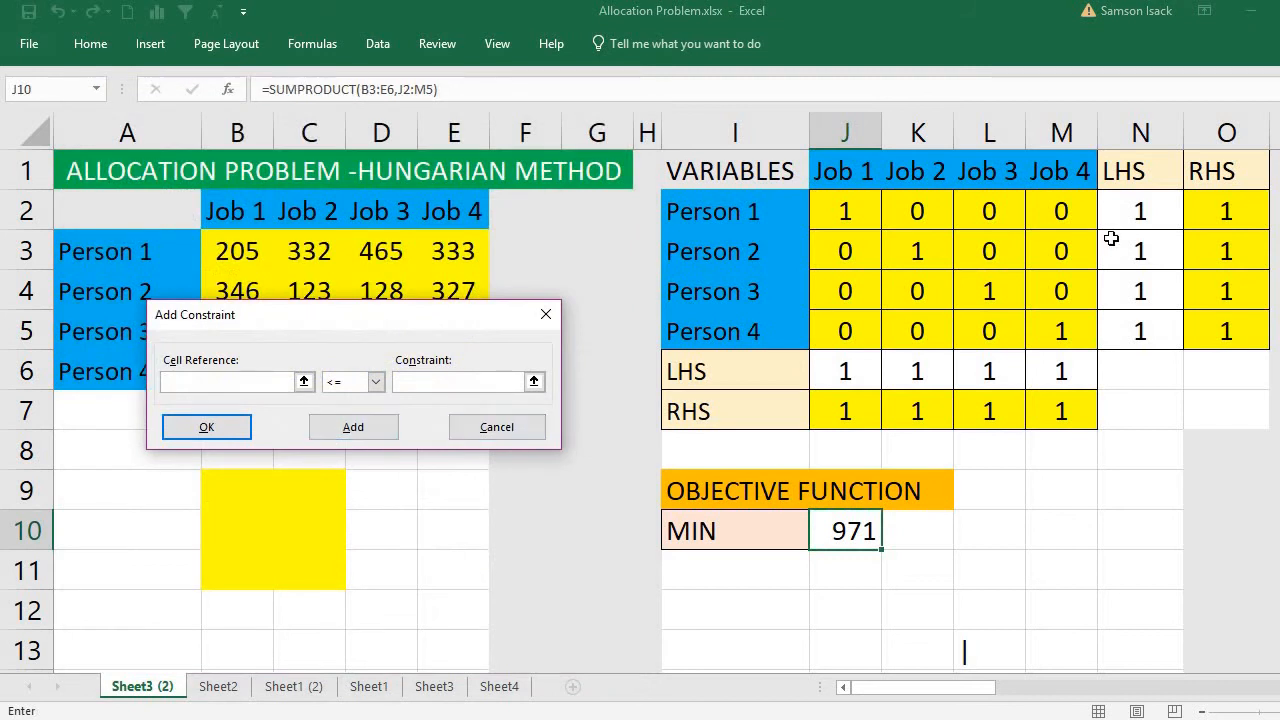
left_click(1135, 252)
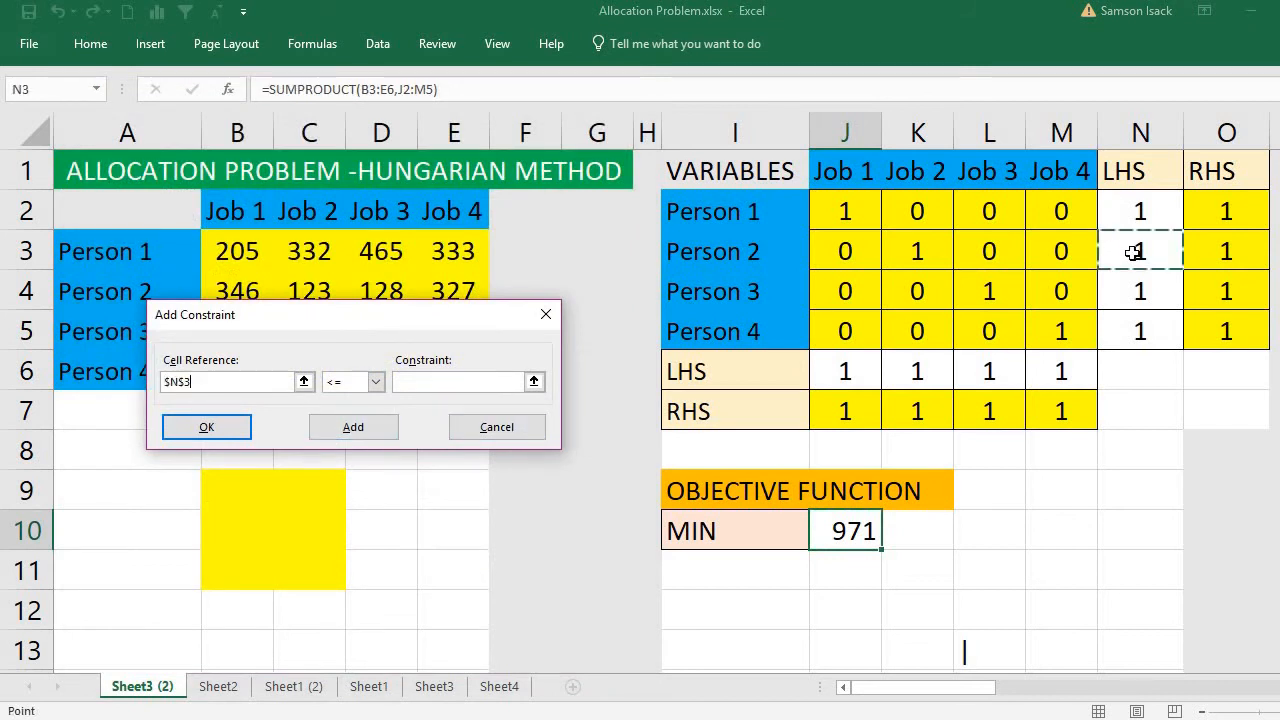
left_click(376, 381)
left_click(338, 413)
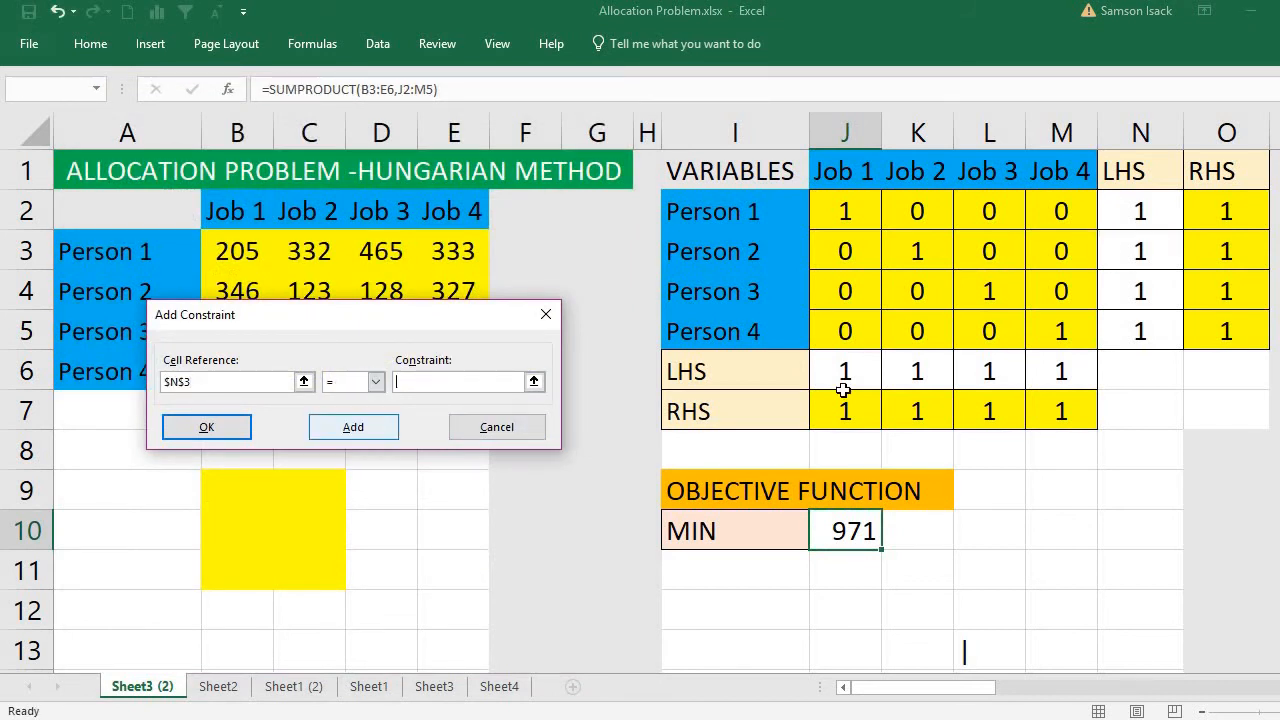
left_click(1211, 254)
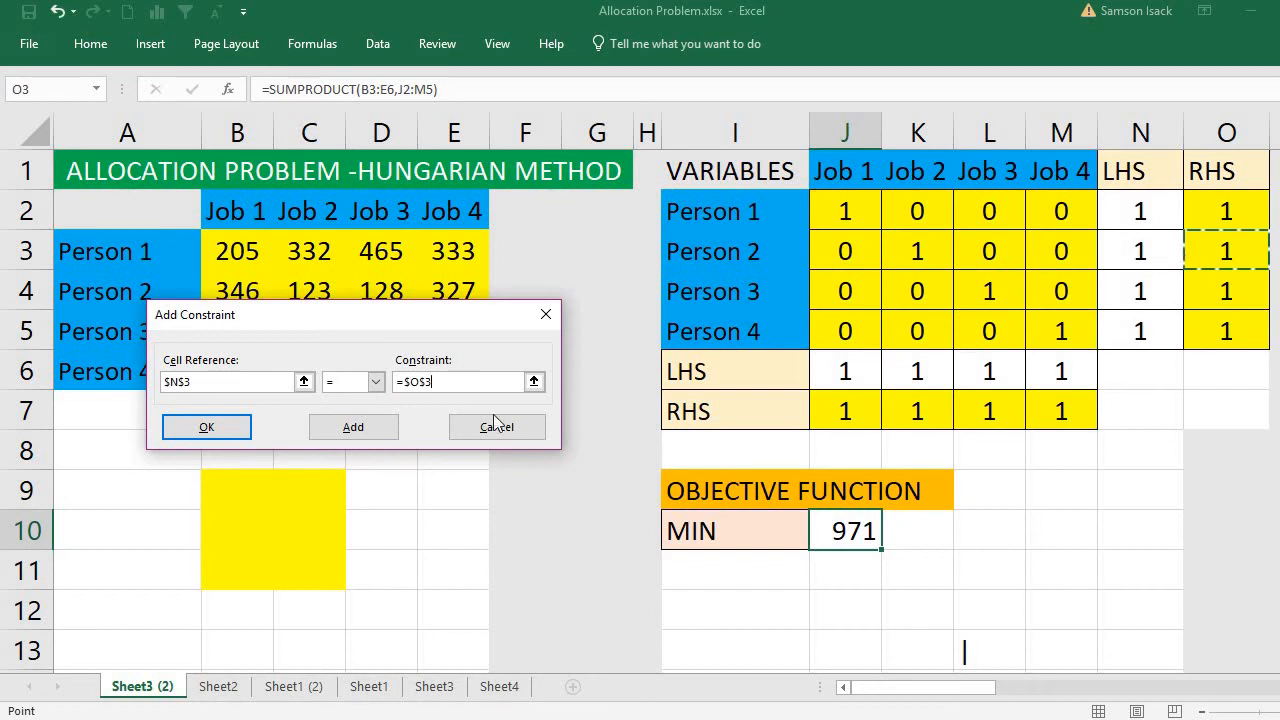
left_click(352, 430)
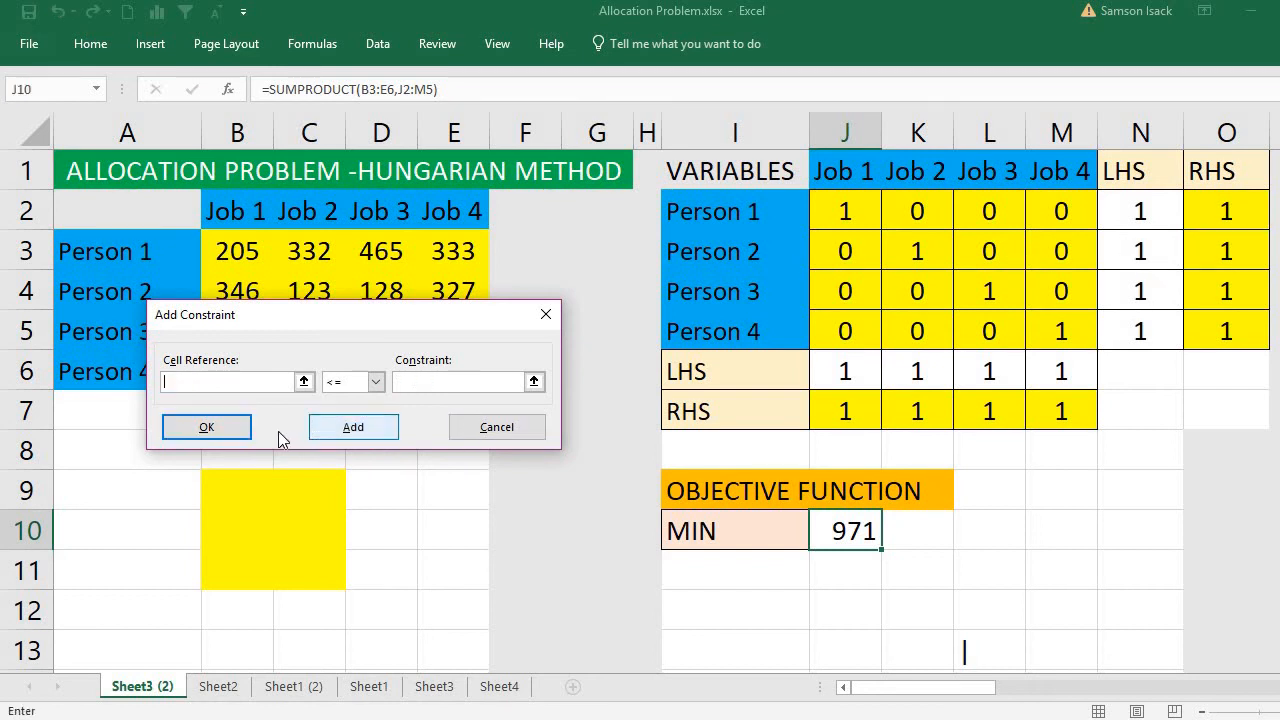
left_click(487, 432)
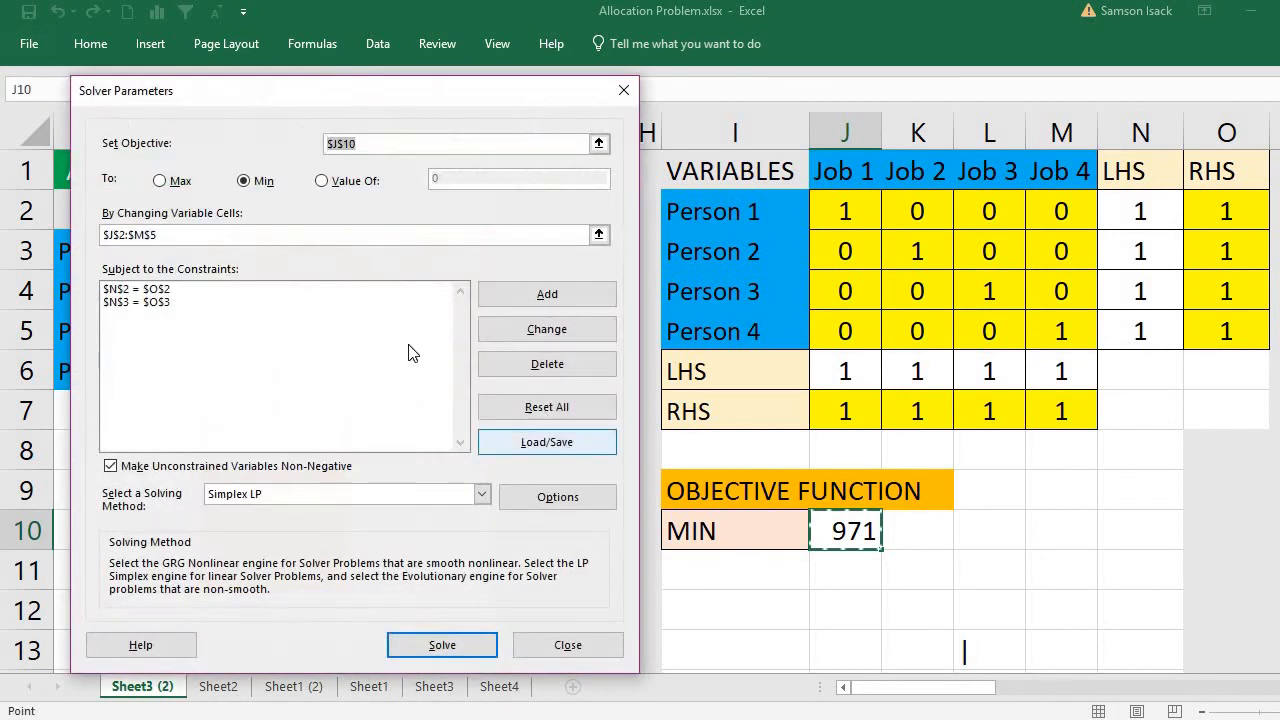
- Delete the two single-cell constraints for Person 1 and Person 2 from the Solver constraints
left_click(170, 290)
left_click(176, 302)
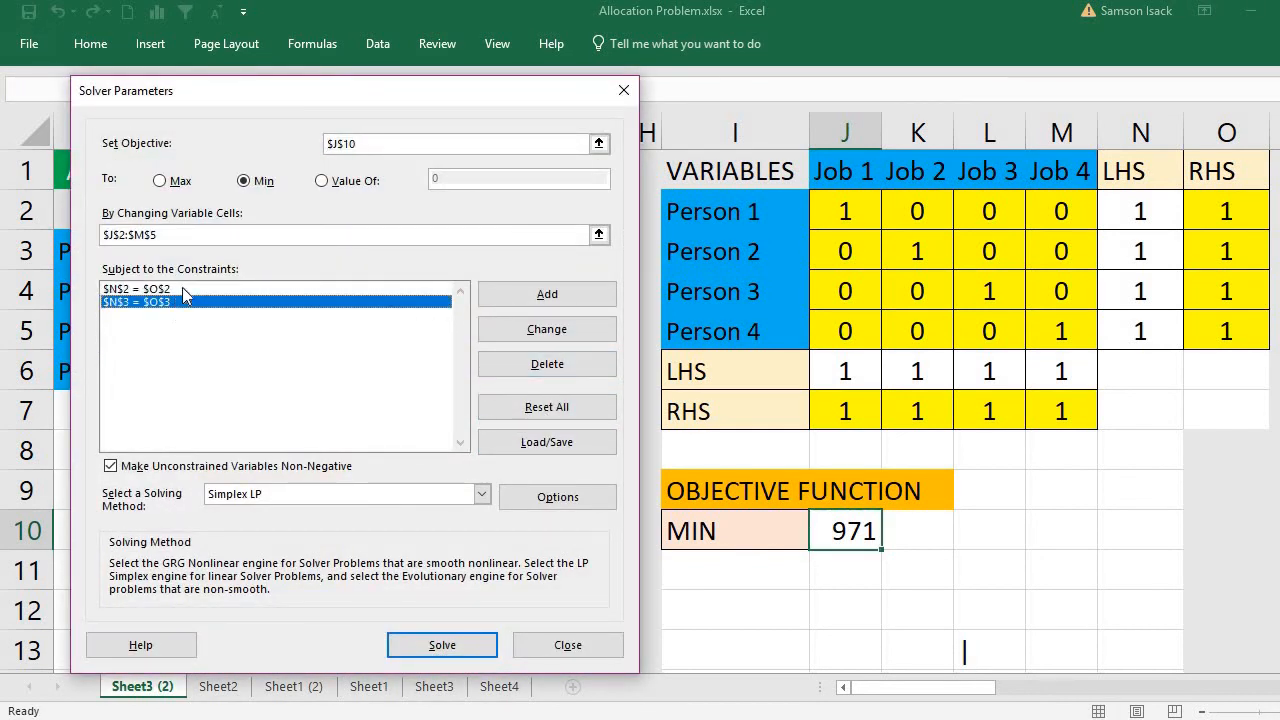
left_click(188, 290)
left_click(582, 368)
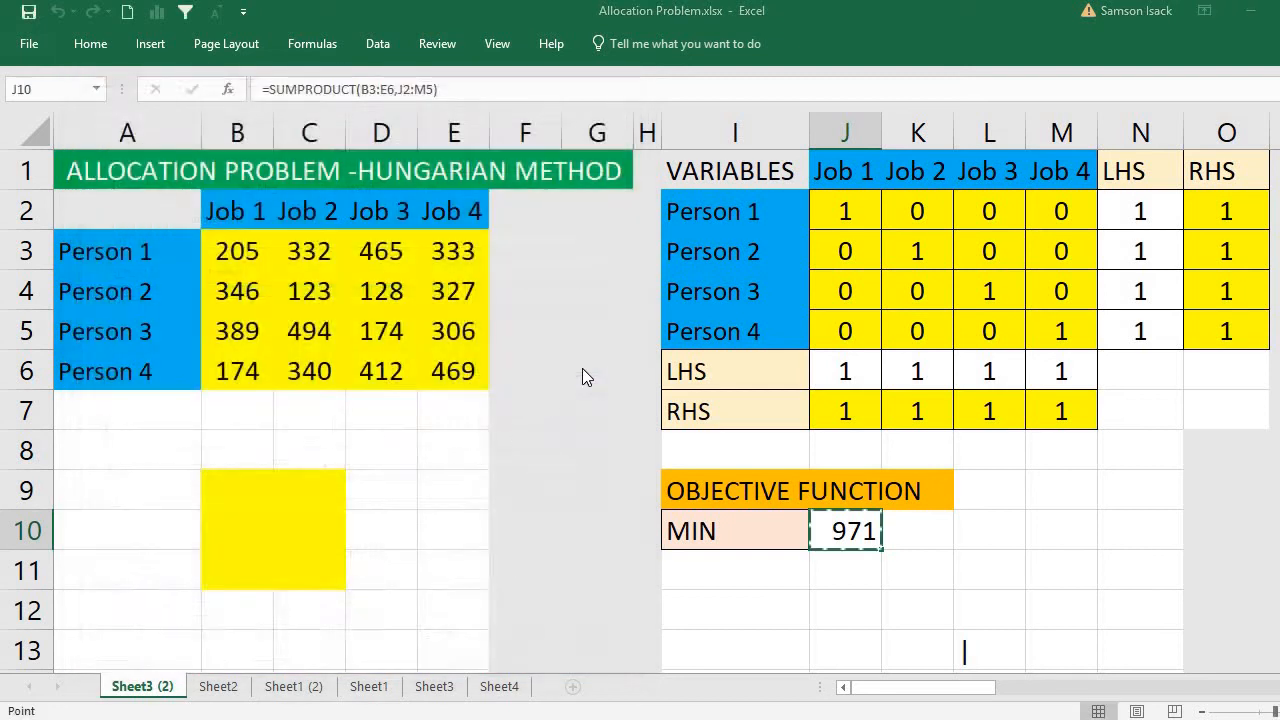
left_click(420, 291)
left_click(571, 365)
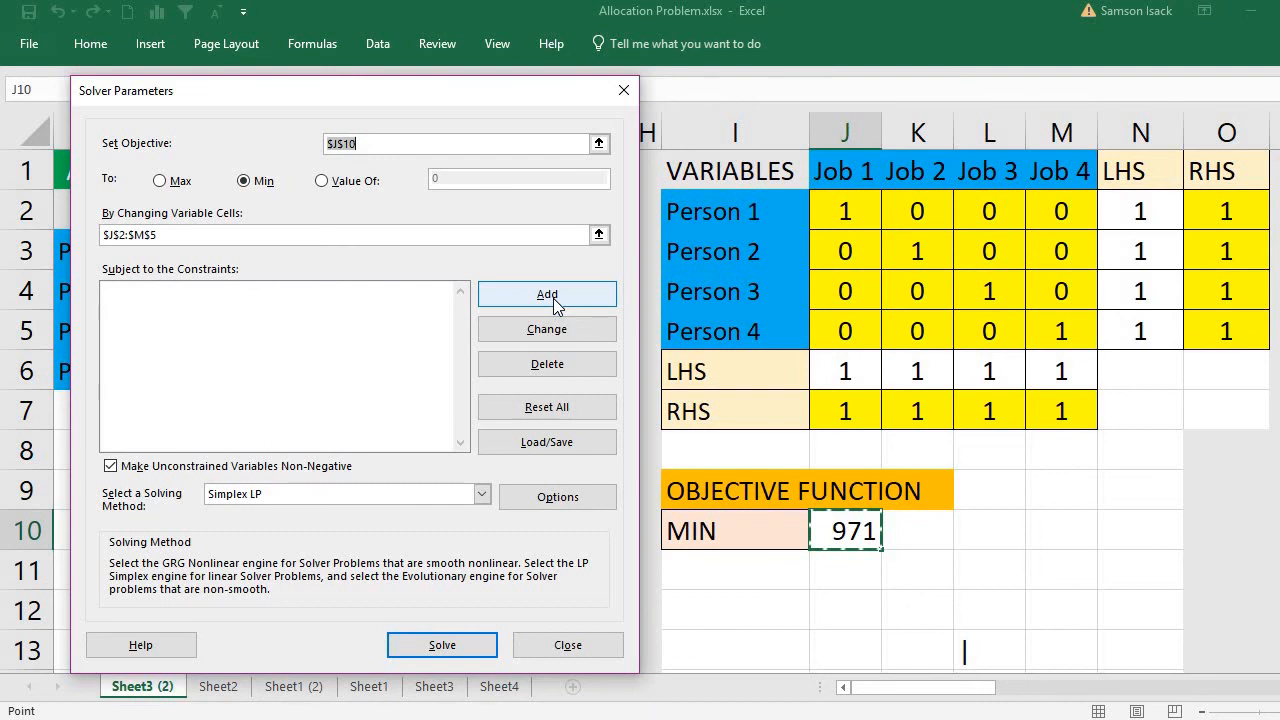
- Add a single Solver constraint N2:N5 = O2:O5 covering all four persons
left_click(553, 298)
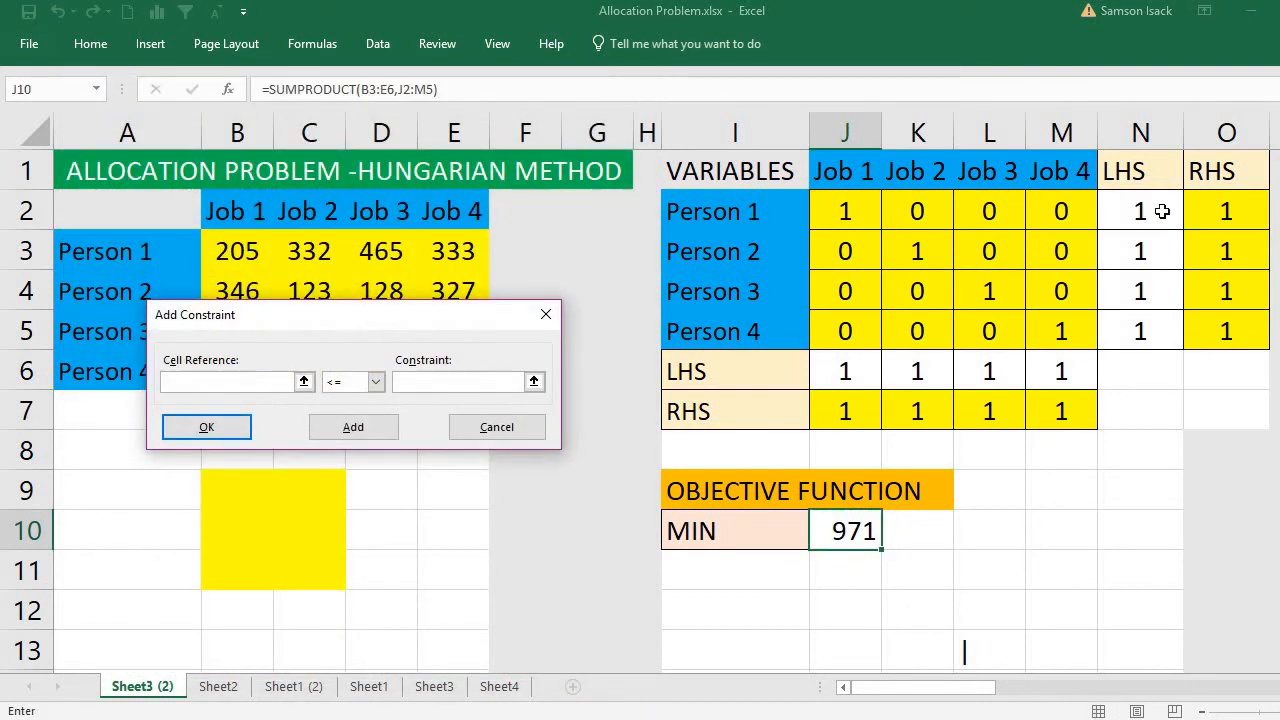
left_click_drag(1162, 211, 1157, 311)
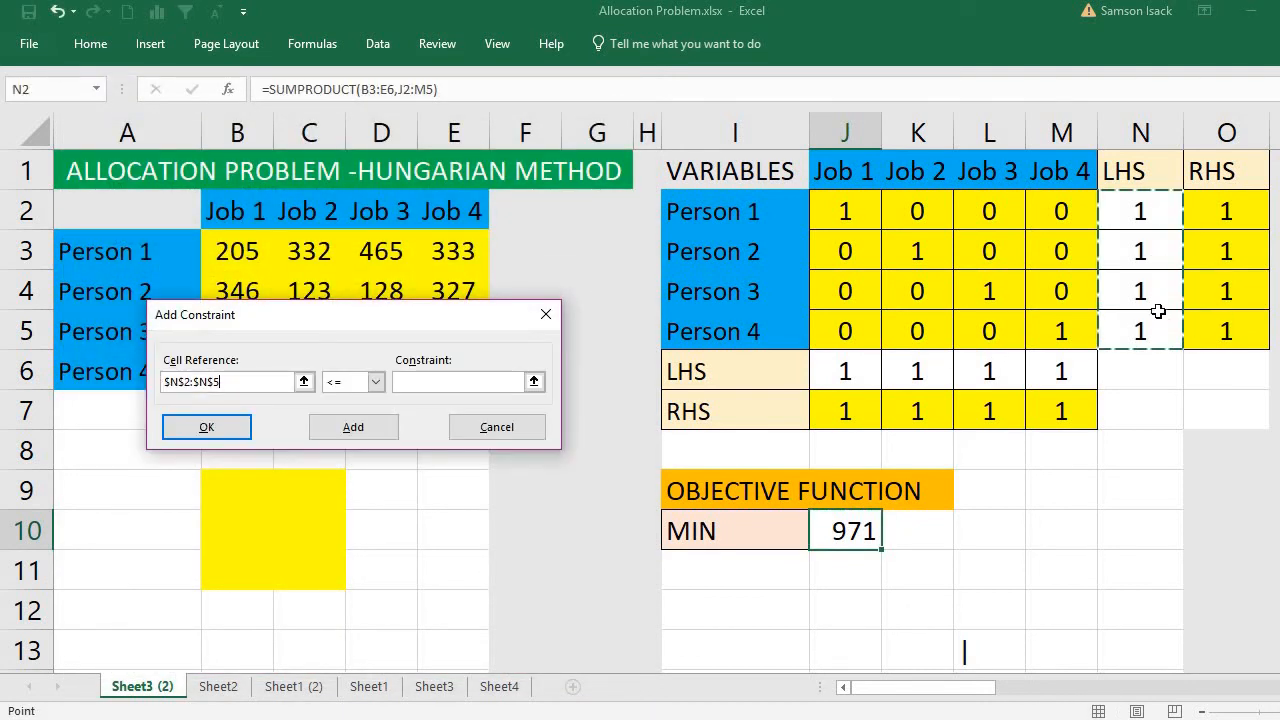
left_click(375, 381)
left_click(352, 414)
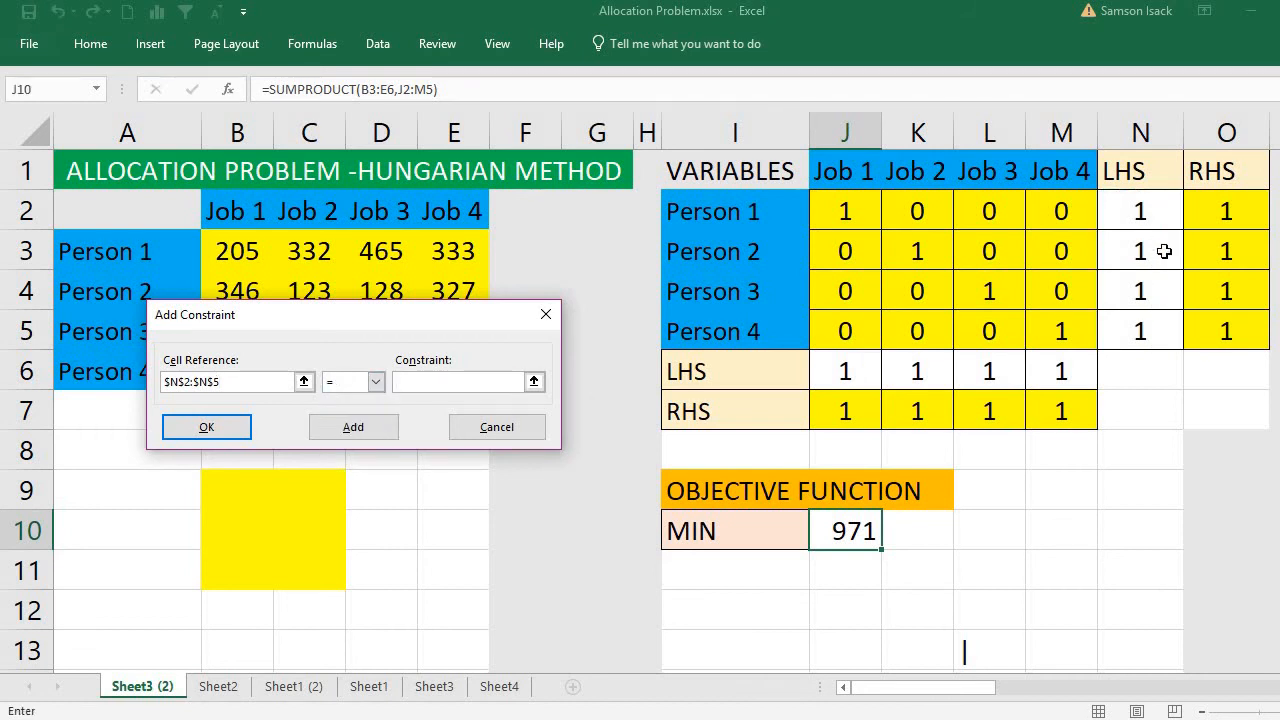
left_click_drag(1221, 214, 1231, 331)
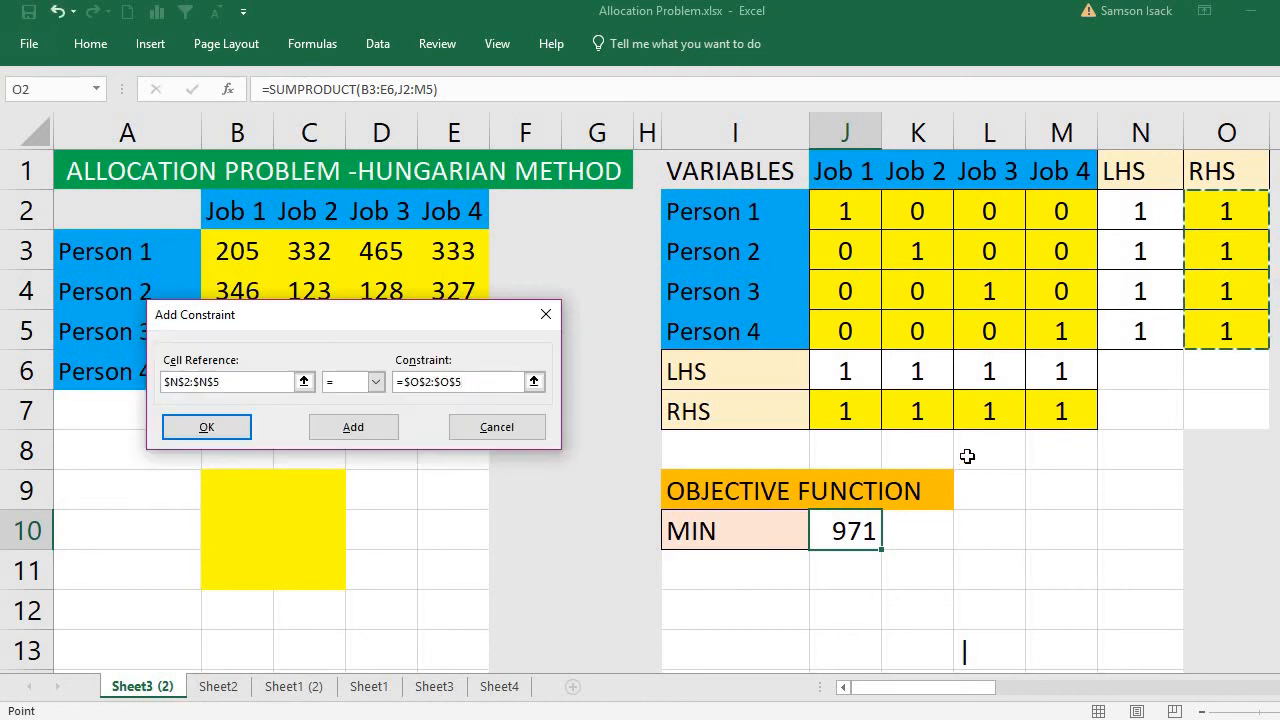
left_click(193, 436)
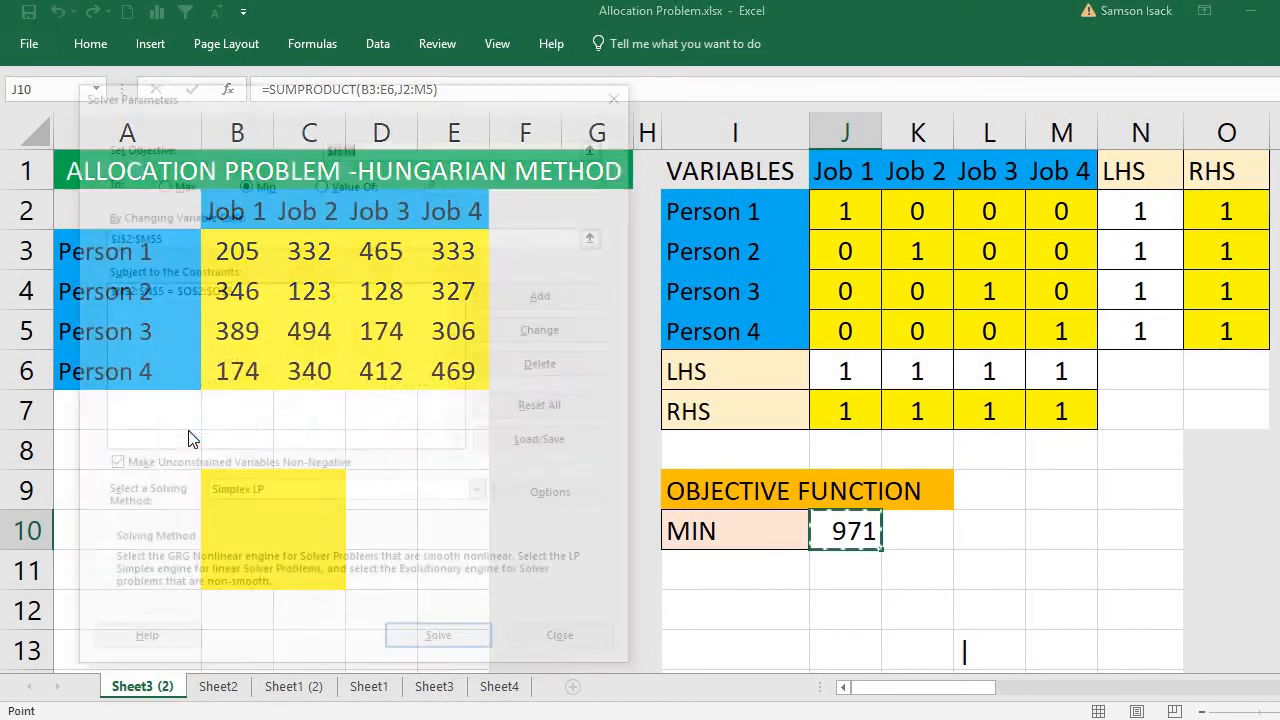
- Add the Solver constraint J6:M6 = J7:M7 covering all four jobs
left_click(580, 297)
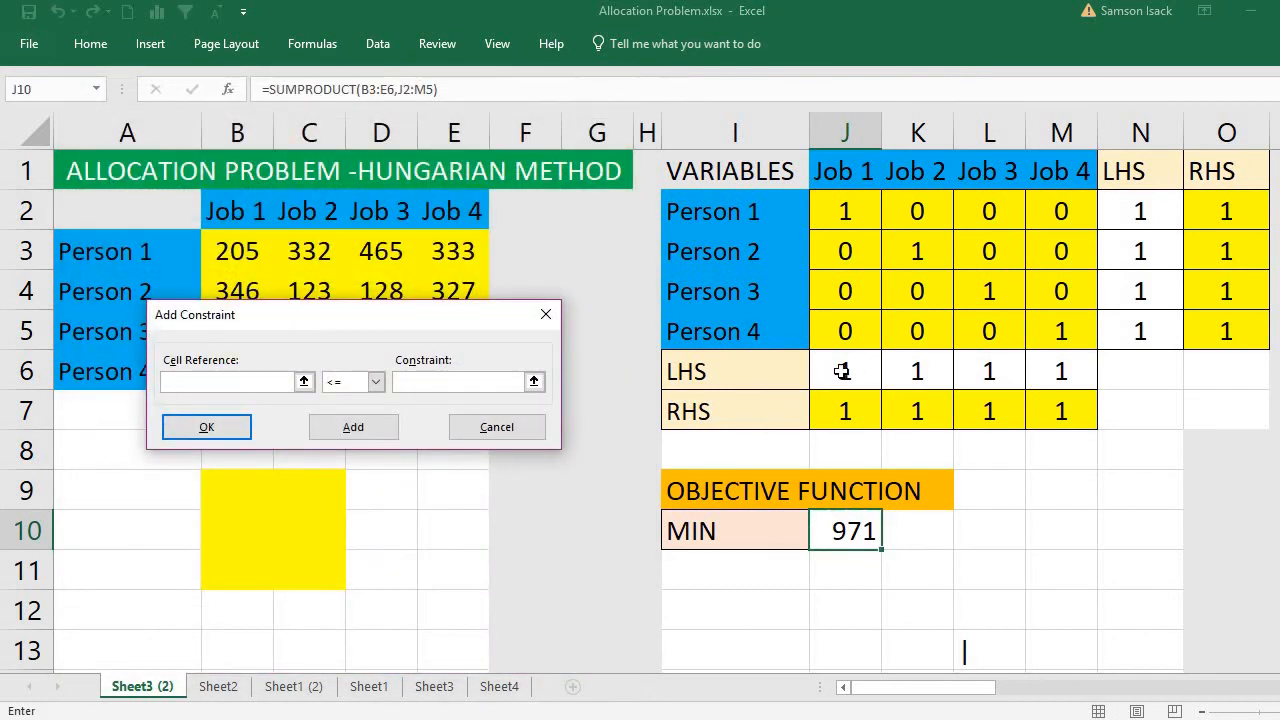
left_click_drag(842, 371, 1075, 385)
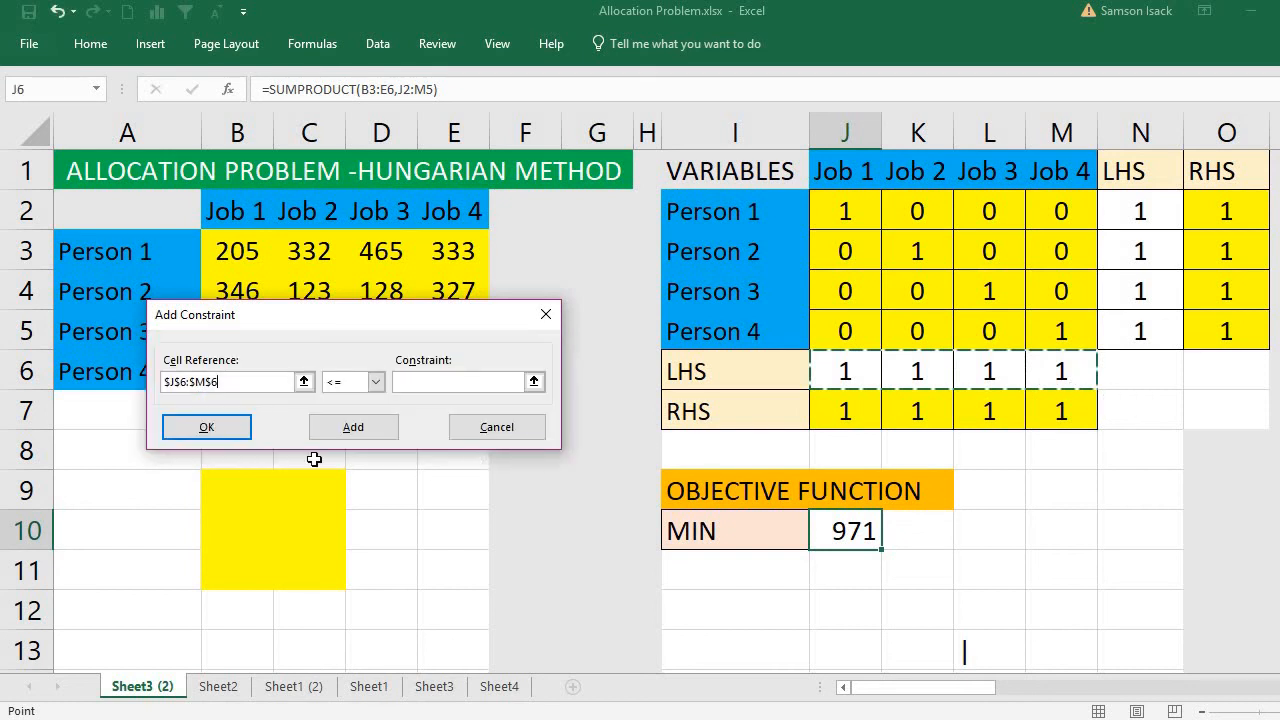
left_click(375, 381)
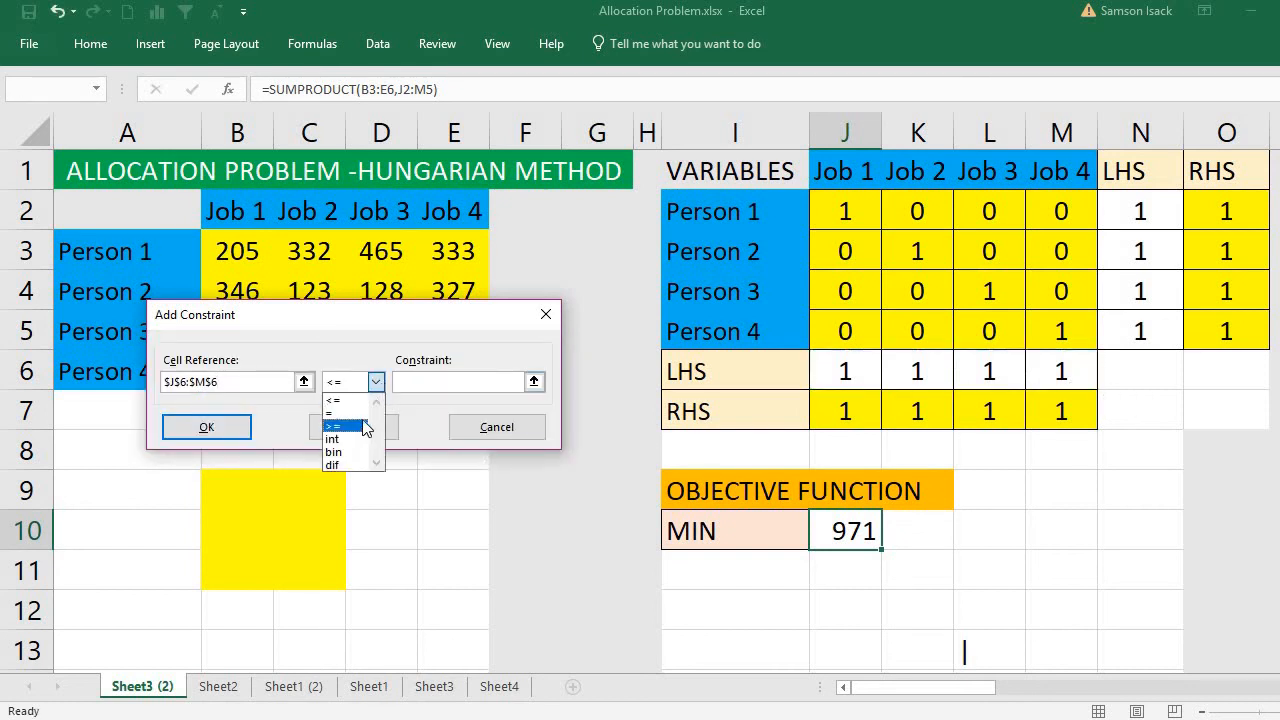
left_click(367, 412)
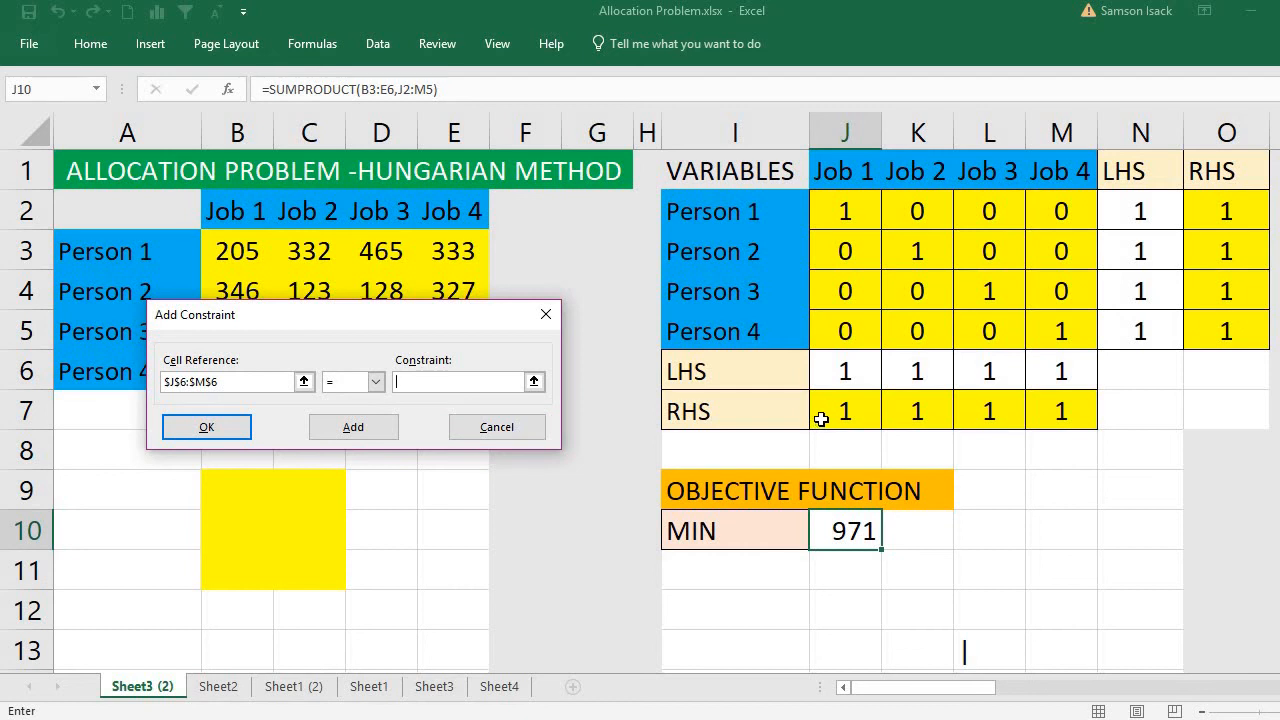
left_click_drag(837, 414, 1047, 421)
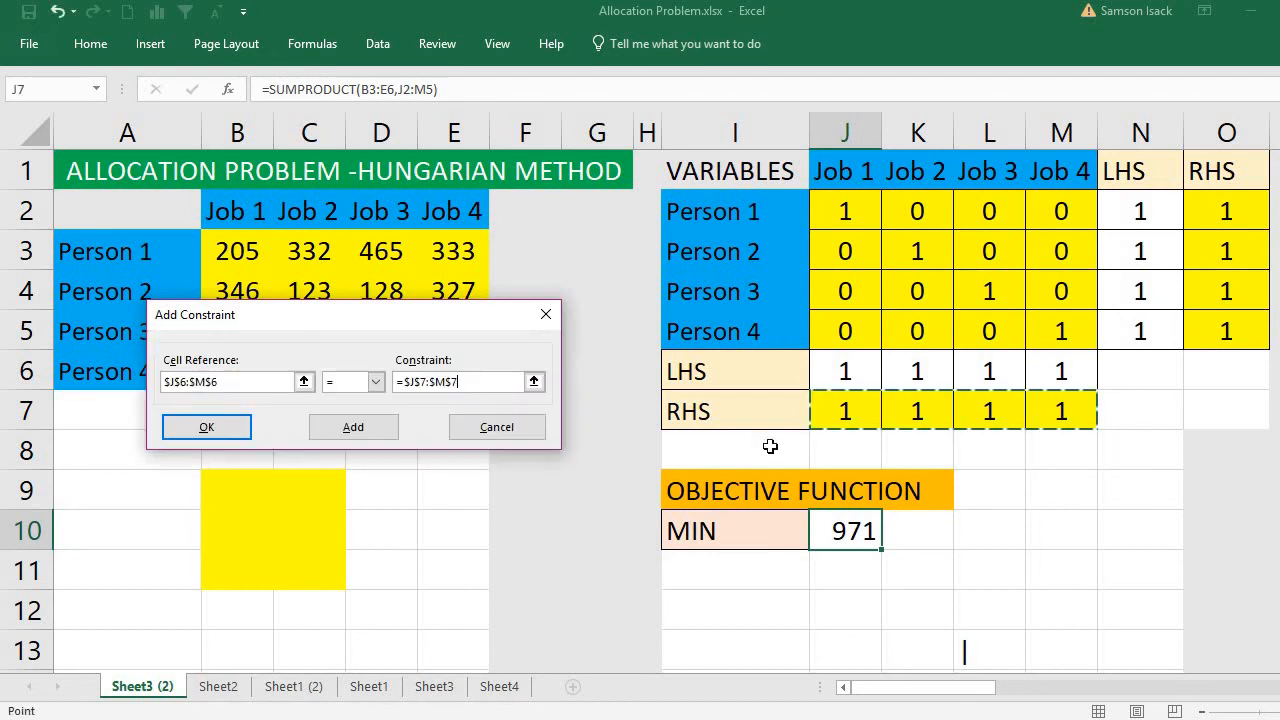
left_click(350, 428)
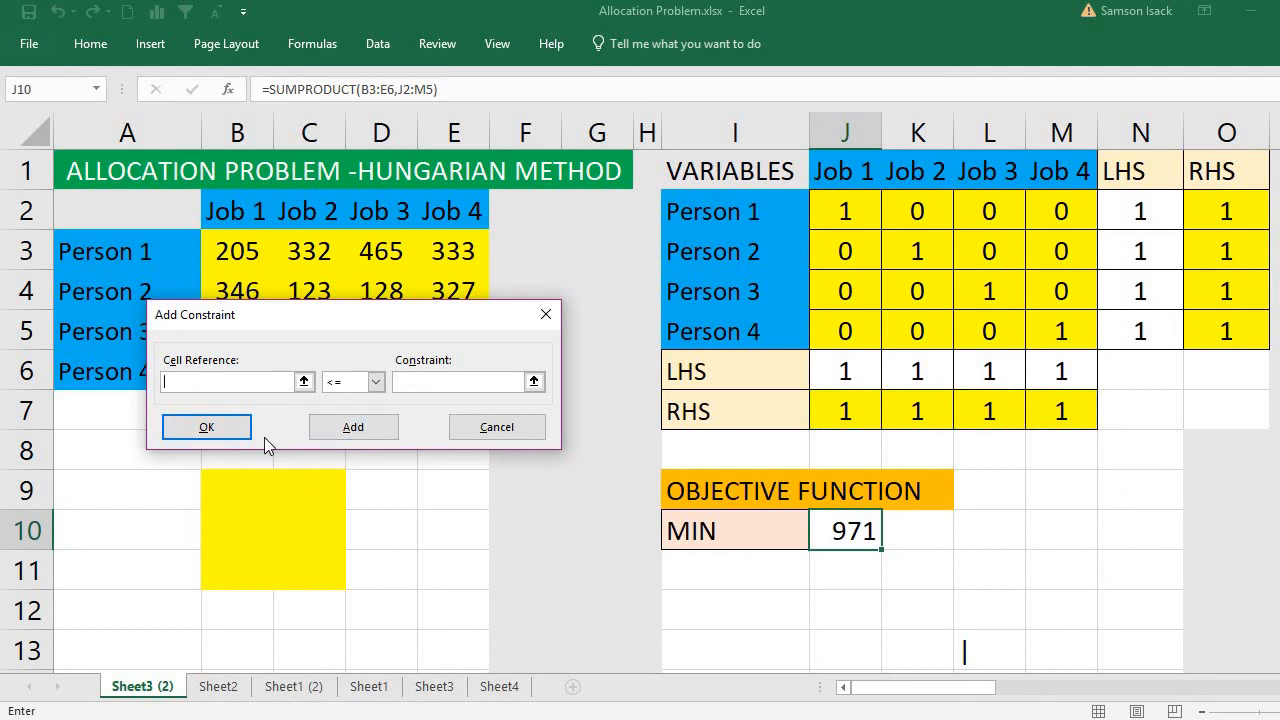
left_click(472, 428)
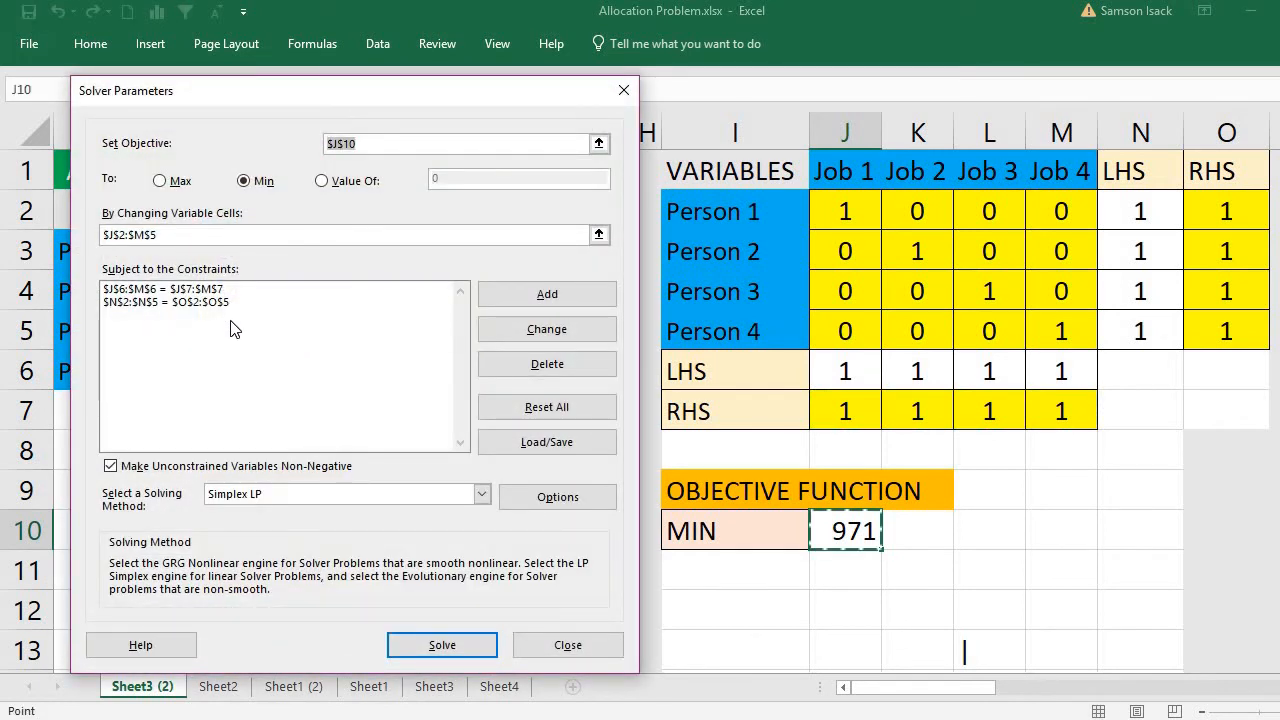
- Add a Solver constraint making variable cells J2:M5 binary, and review the entries in the constraint list
left_click(560, 294)
left_click_drag(833, 204, 1051, 331)
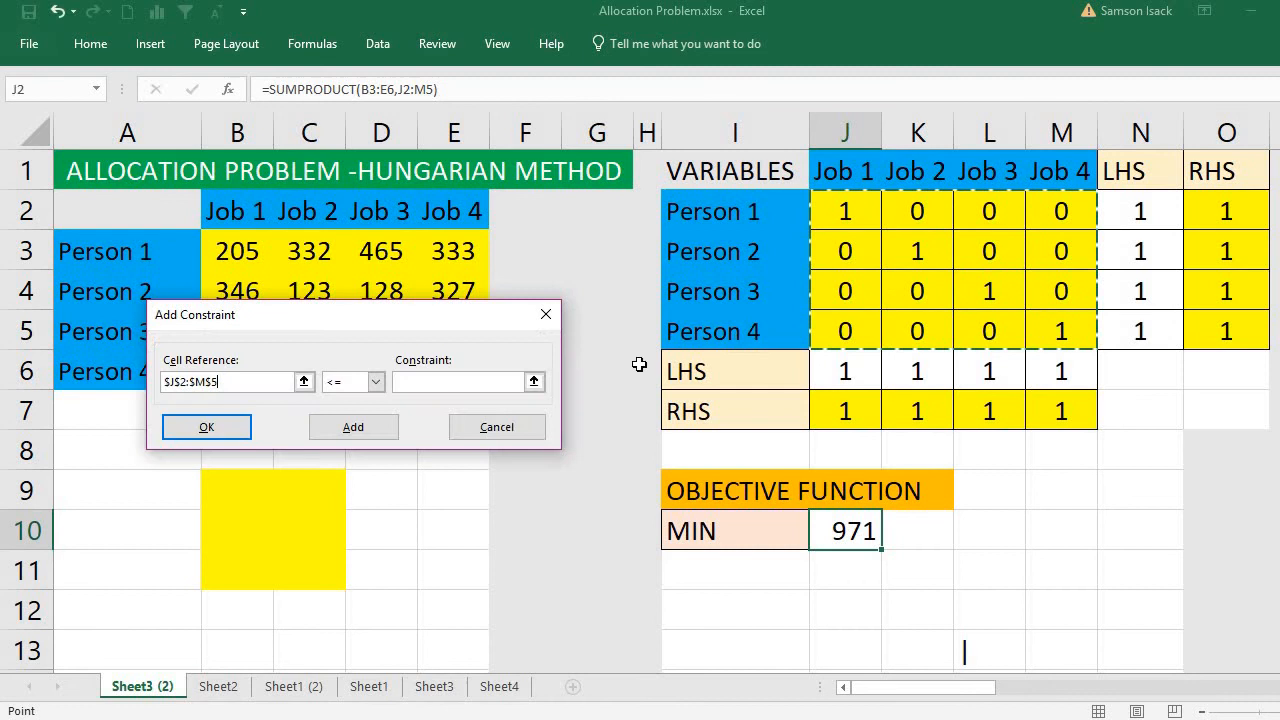
left_click(378, 381)
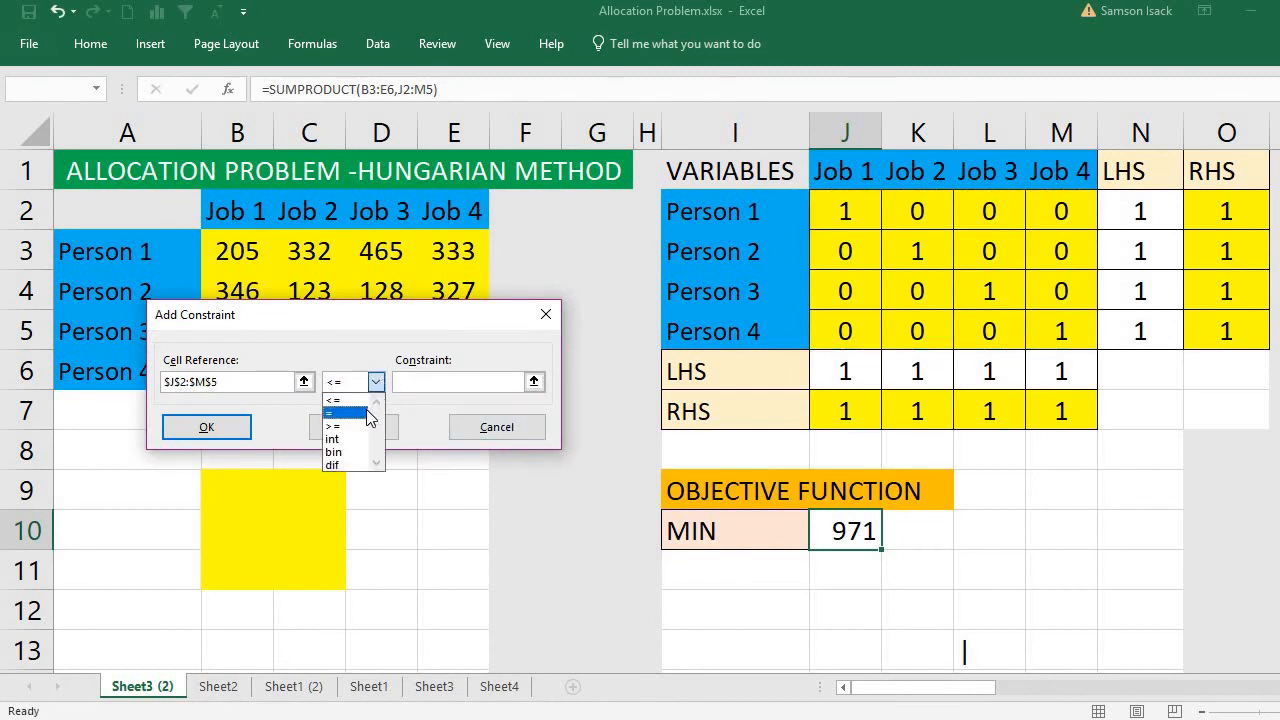
left_click(342, 455)
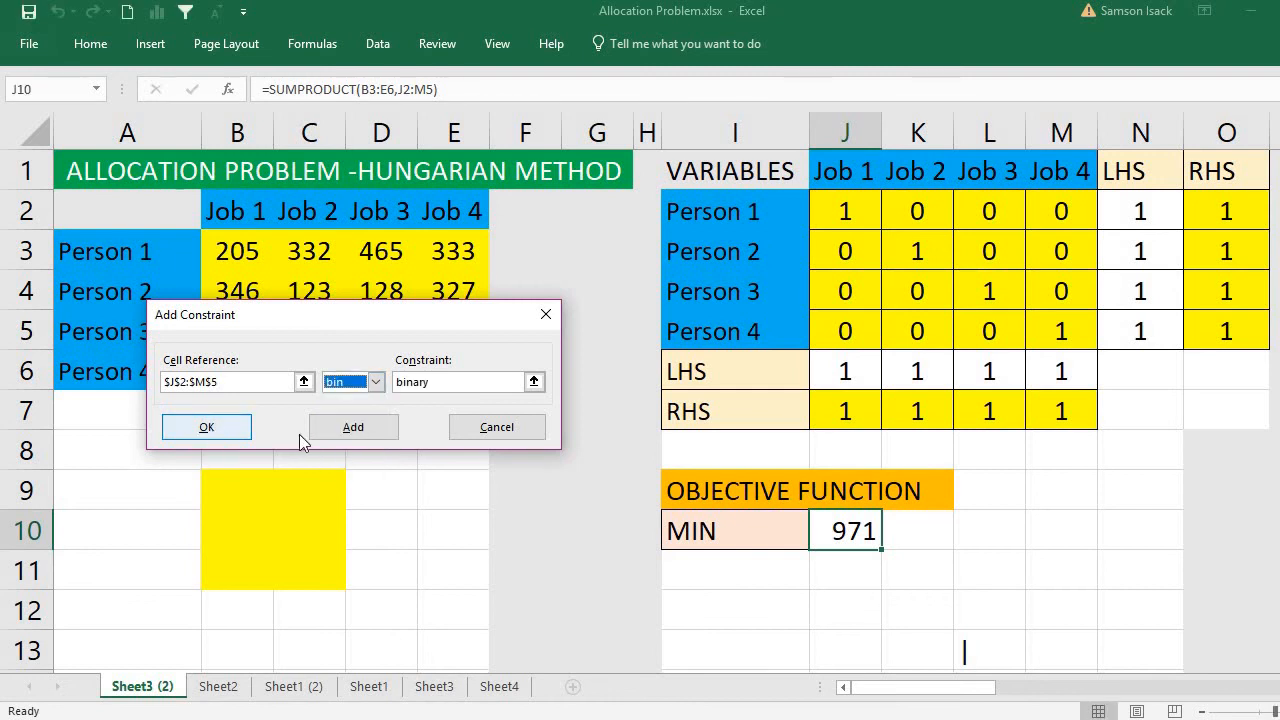
left_click(344, 433)
left_click(473, 437)
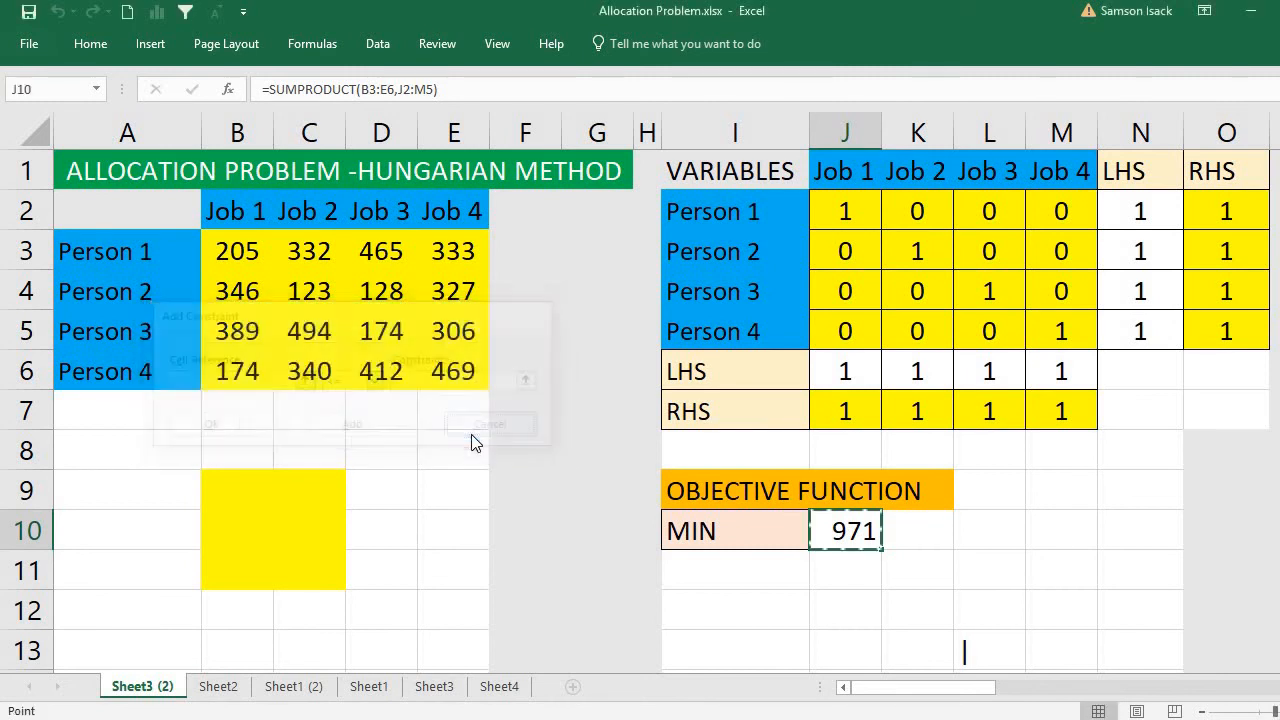
left_click(190, 289)
left_click(201, 302)
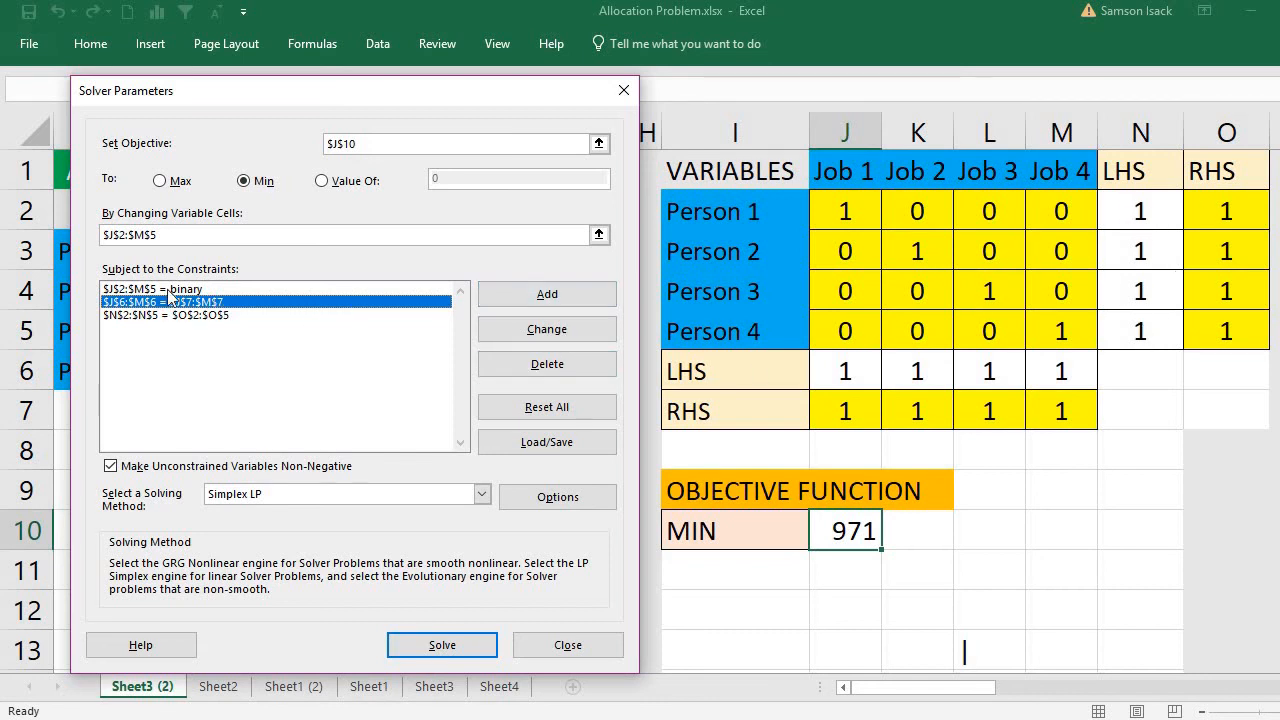
key("Up")
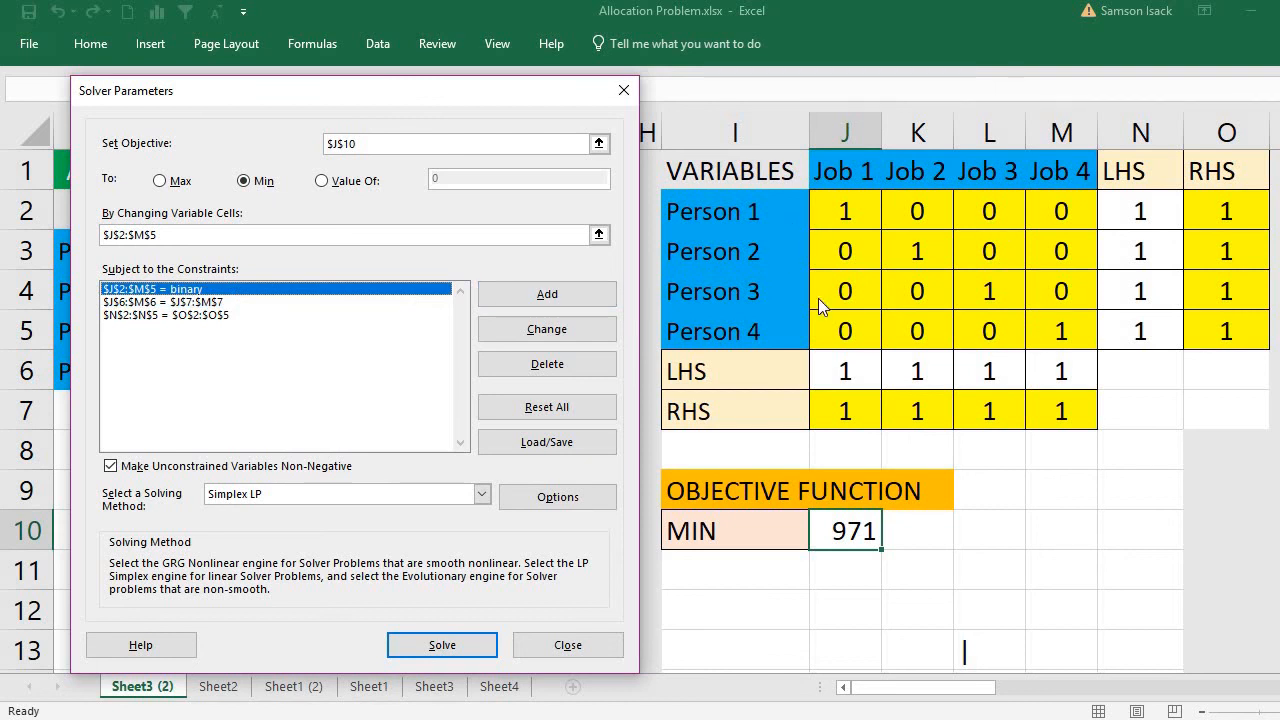
left_click(176, 302)
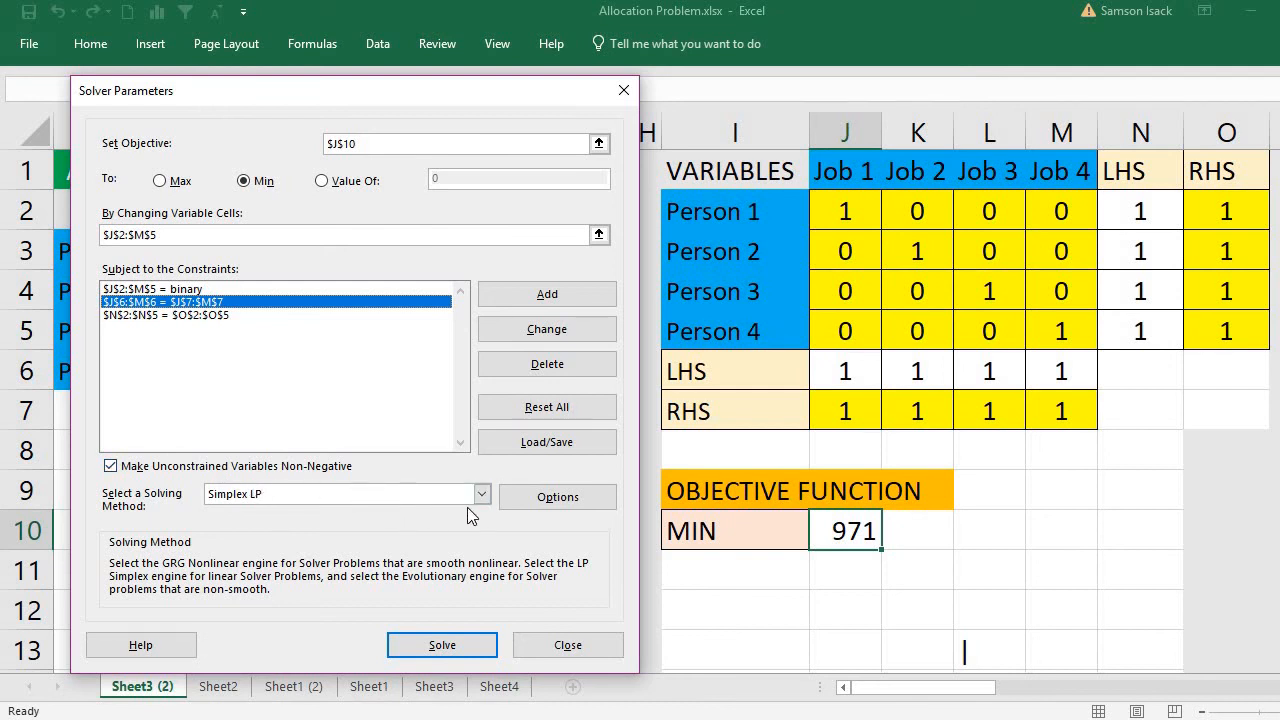
- Try GRG Nonlinear as the solving method and switch back to Simplex LP
left_click(252, 494)
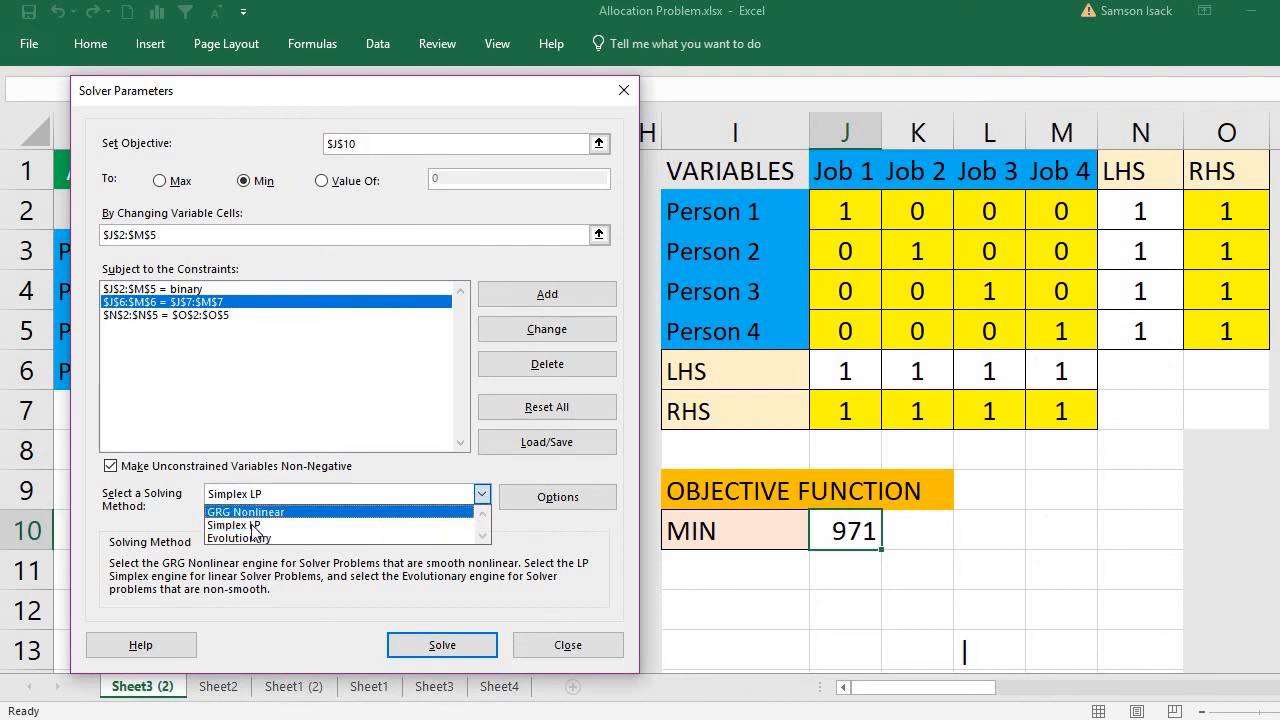
left_click(250, 525)
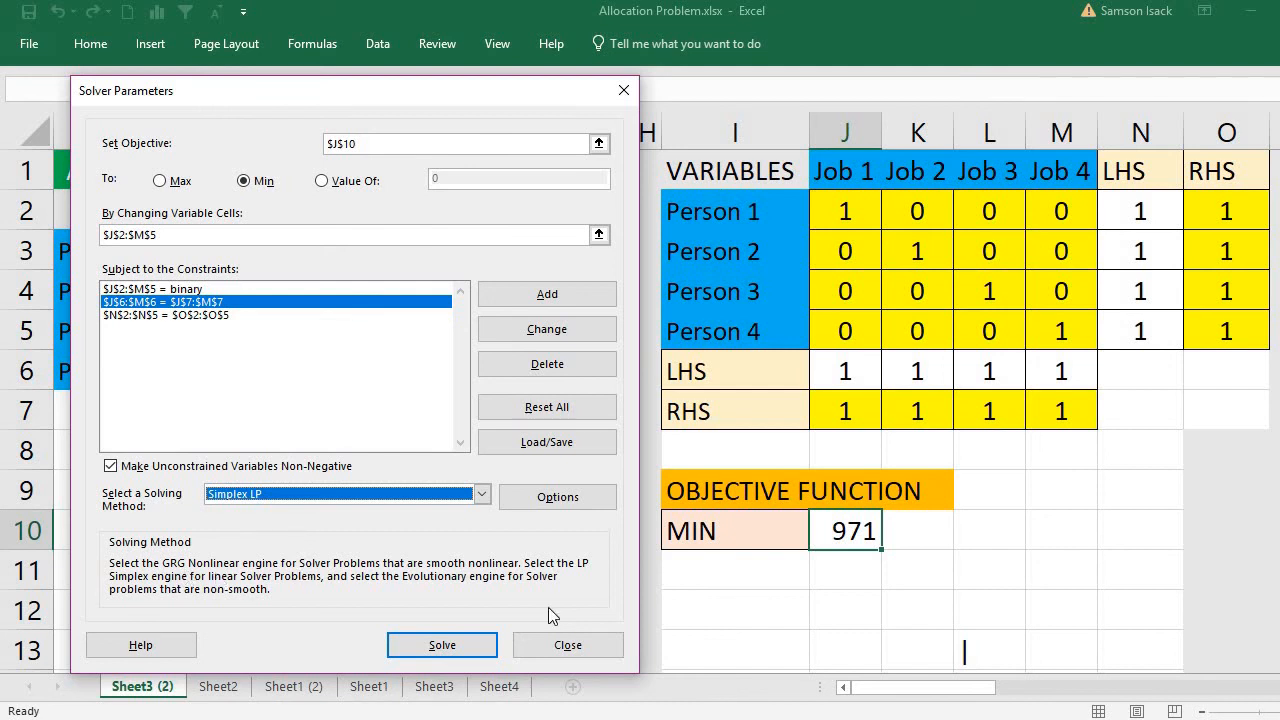
left_click(434, 502)
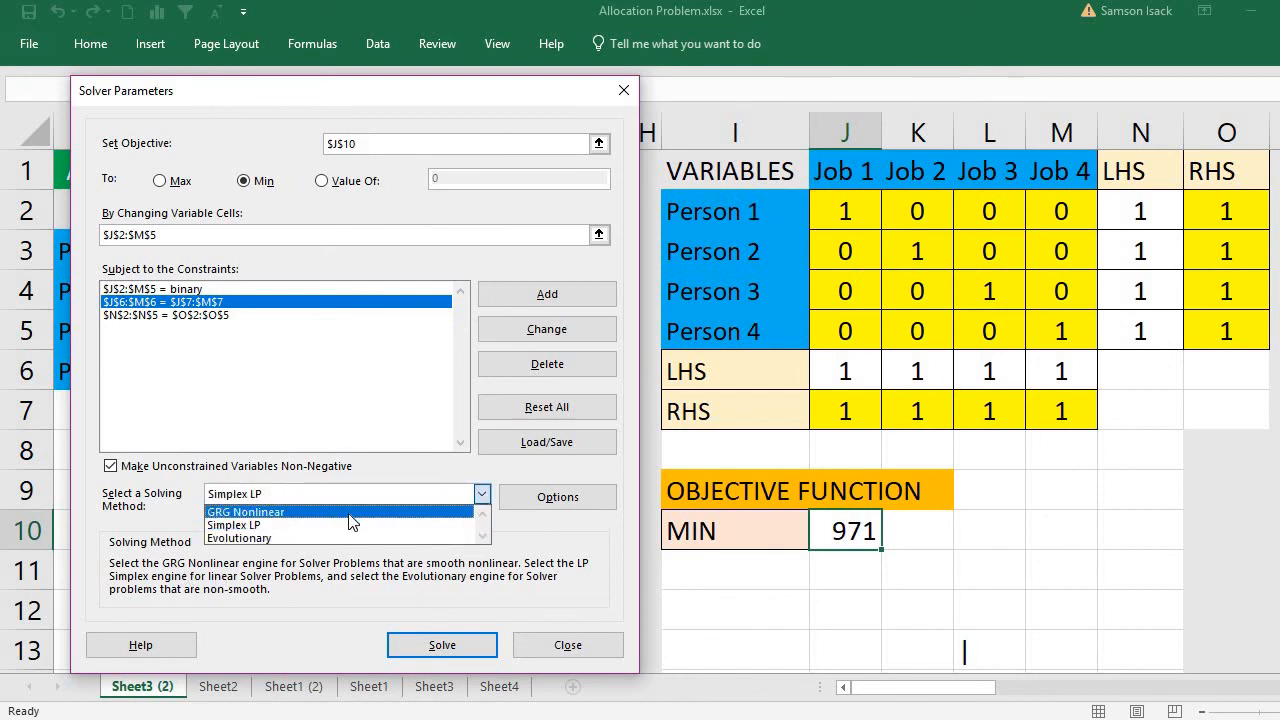
left_click(240, 509)
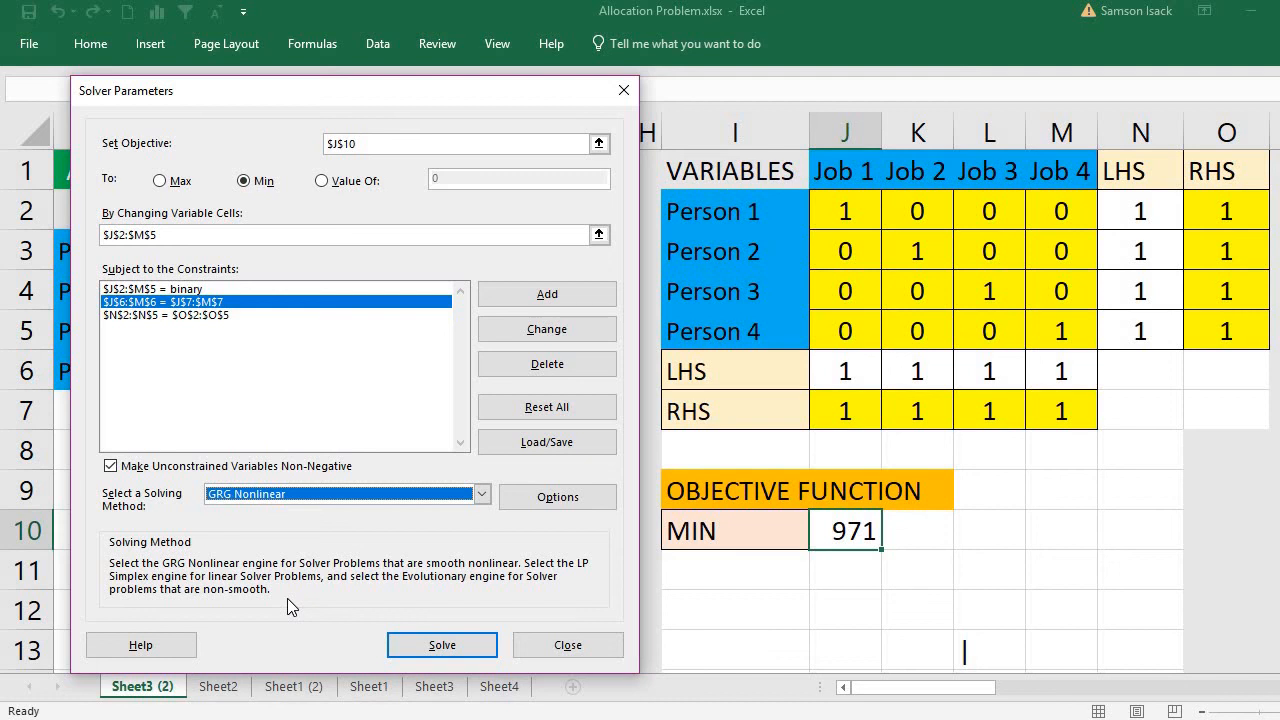
left_click(481, 494)
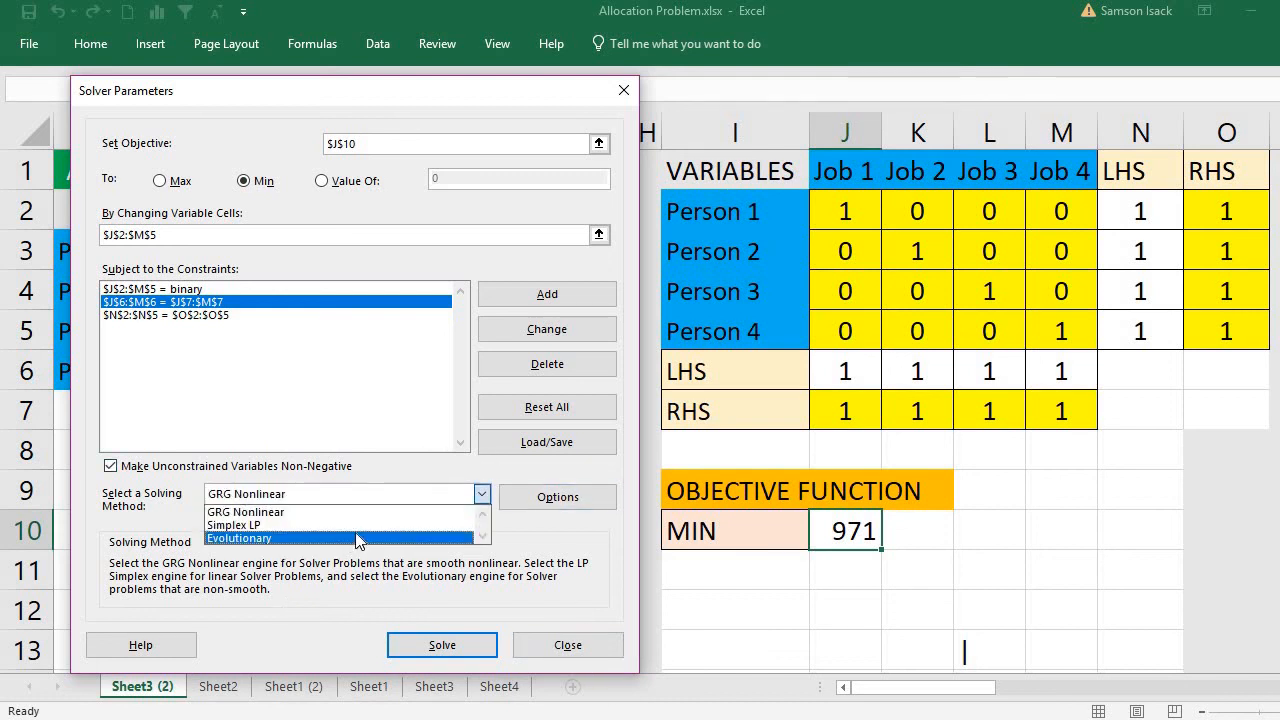
left_click(363, 525)
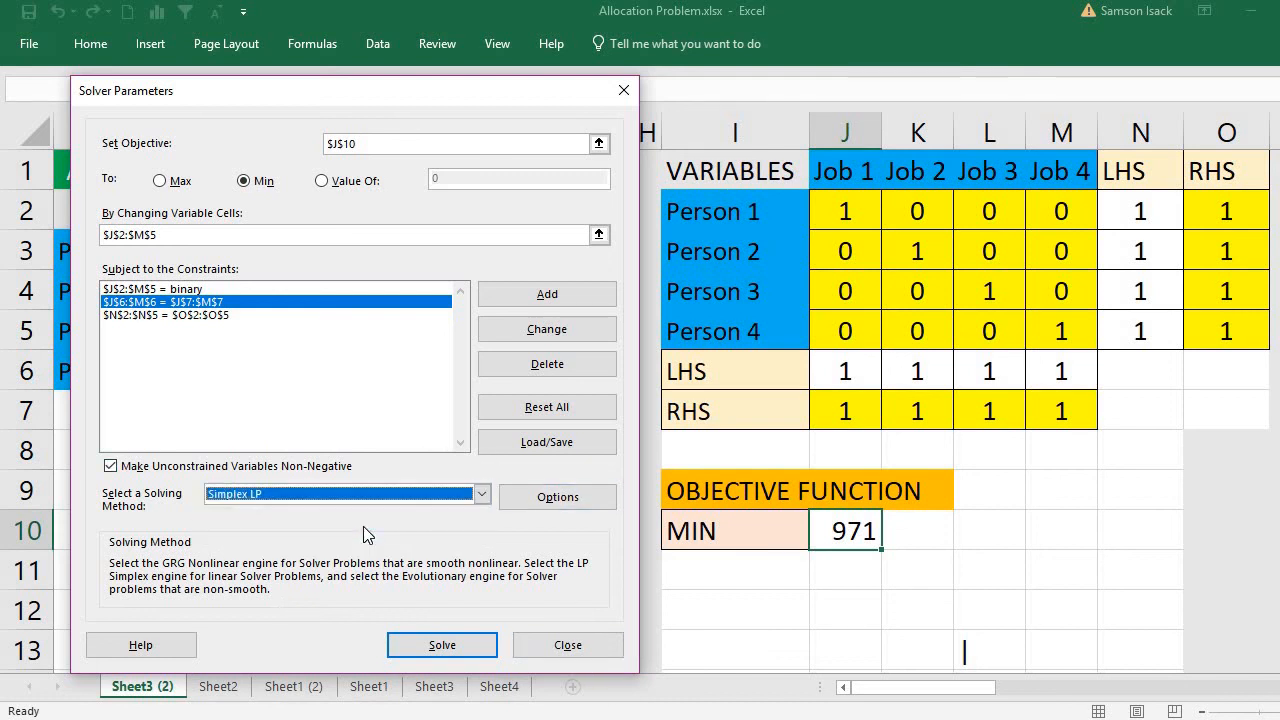
- Review the Solver options for all methods, including the maximum time limit, and accept them
left_click(572, 498)
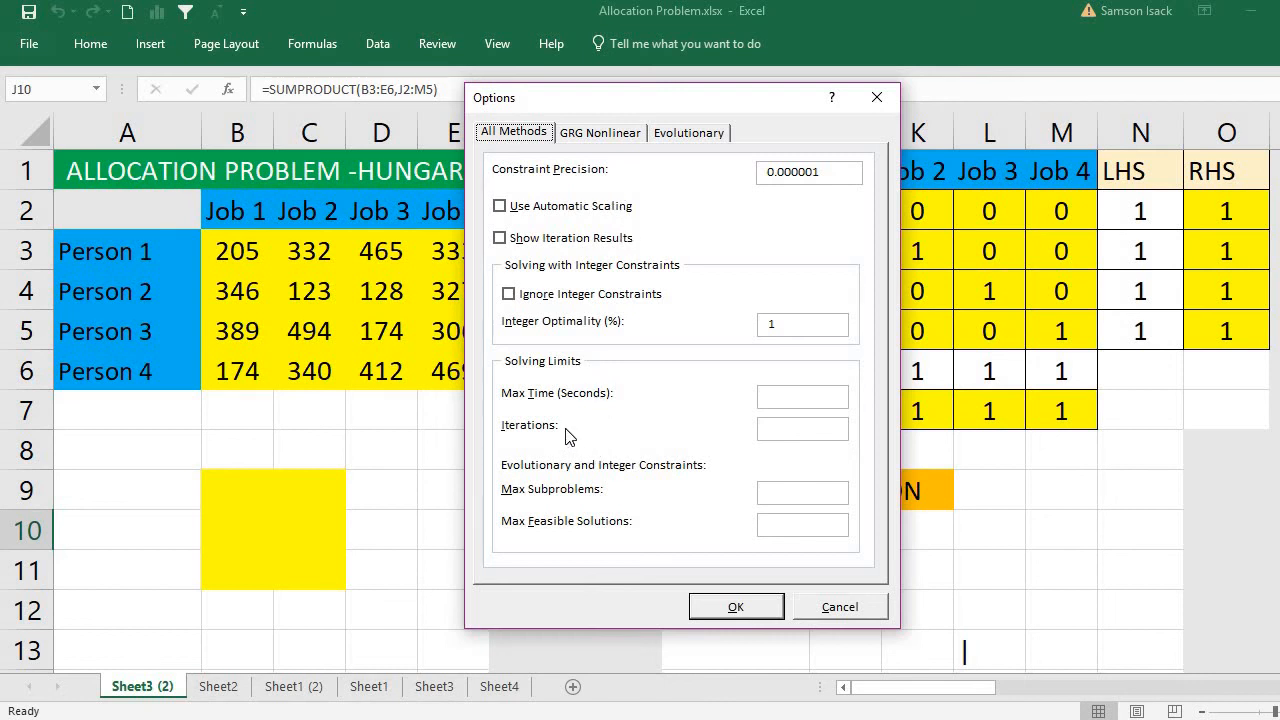
left_click(773, 398)
left_click(767, 606)
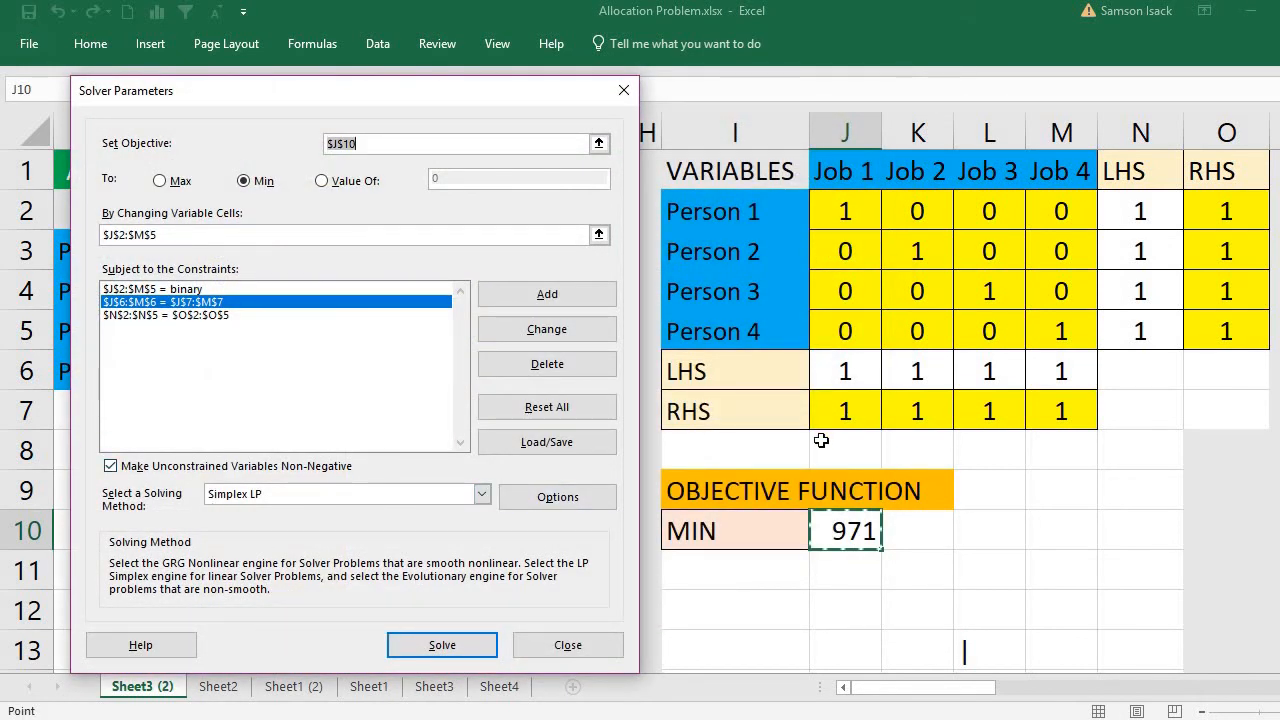
- Solve the minimisation model, keep the Solver solution, and generate an outlined Answer report
left_click(443, 646)
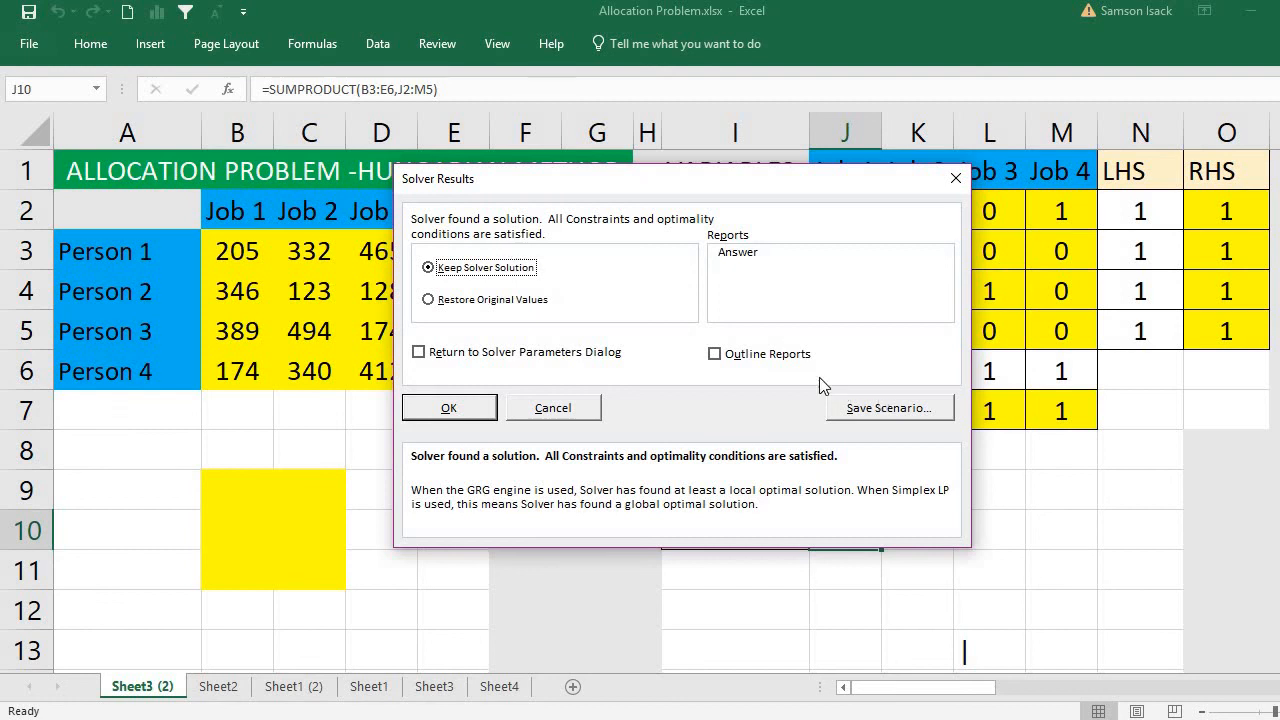
left_click(800, 355)
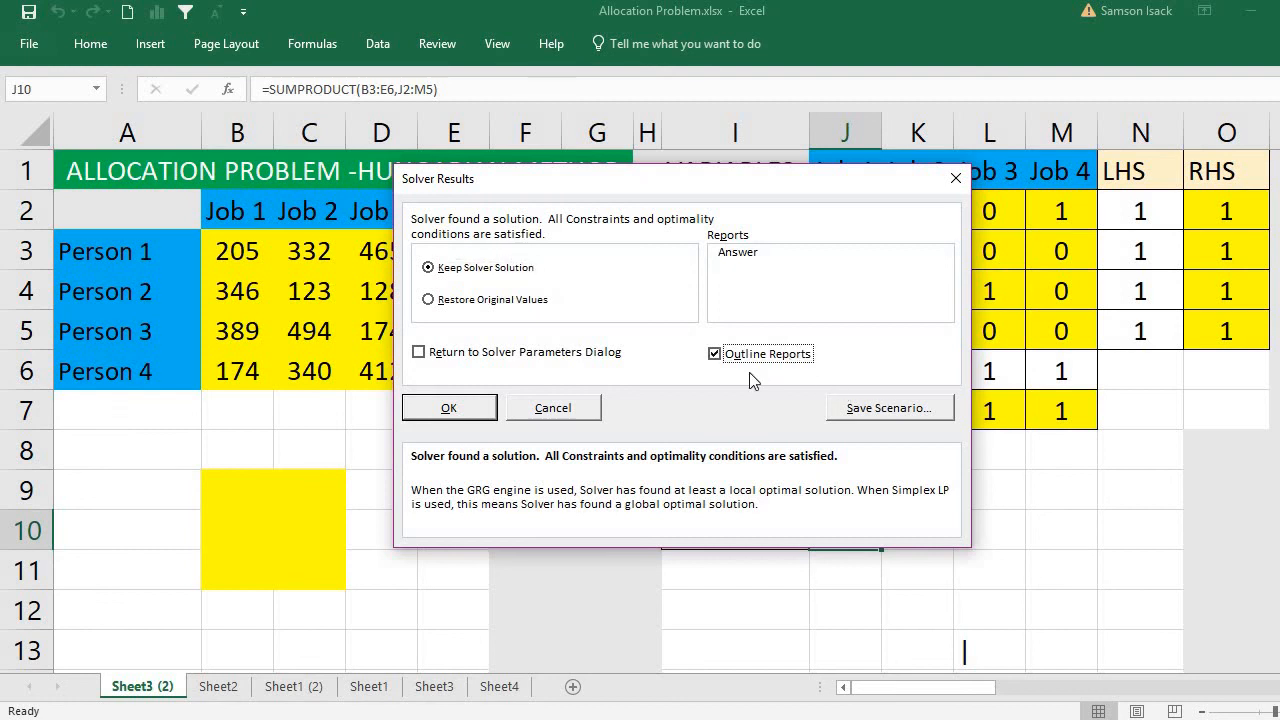
left_click(752, 256)
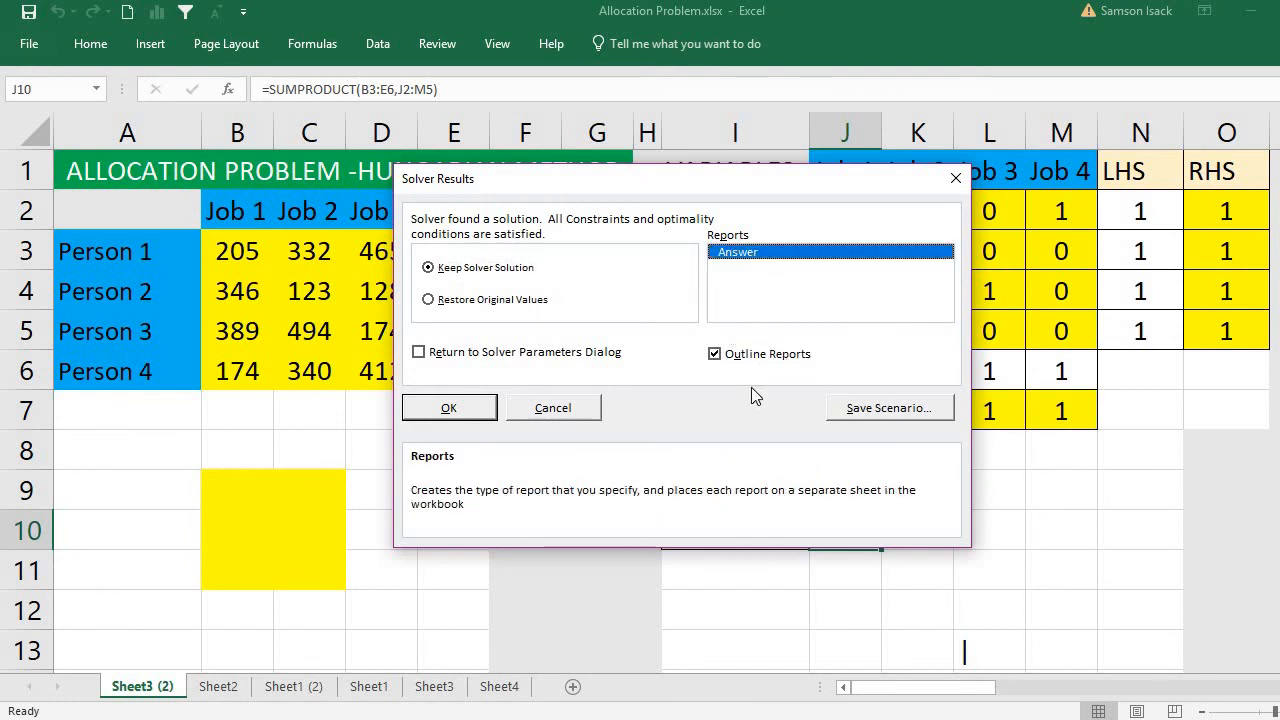
left_click(469, 414)
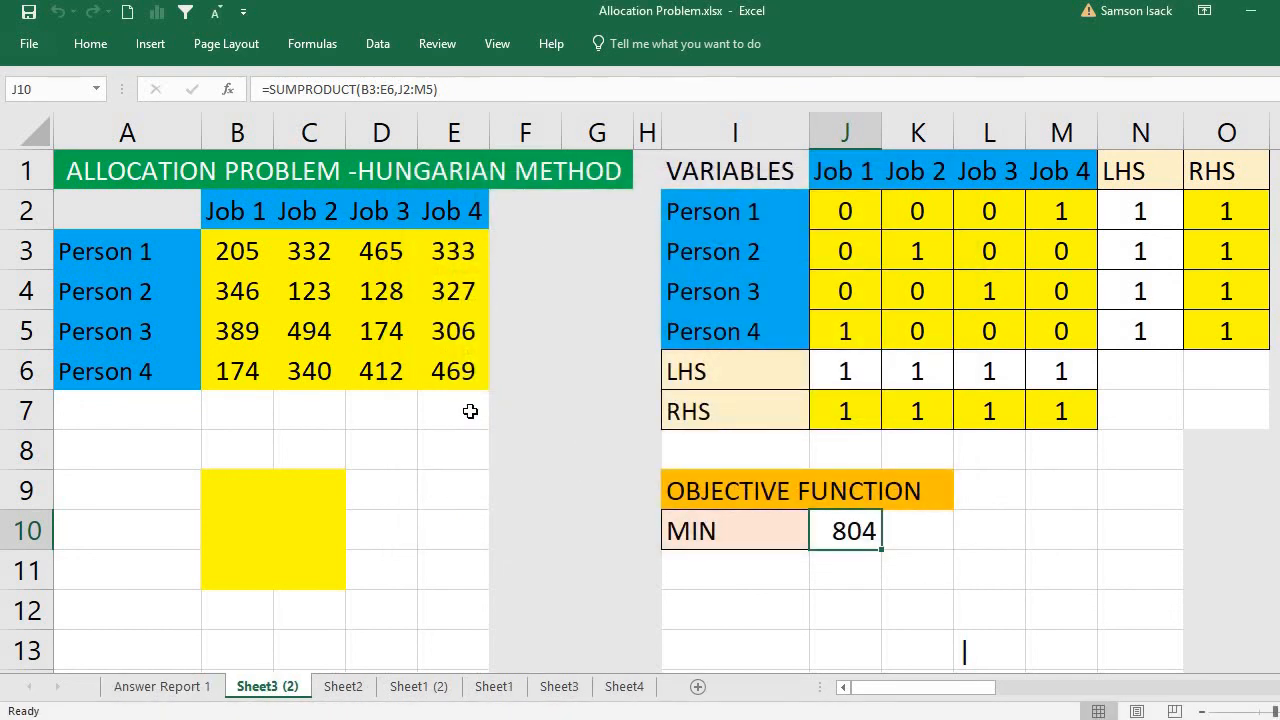
- Examine the Answer Report 1 sheet, expanding the solver engine, solver options, variable cells and J6:M6 = J7:M7 constraint details
left_click(168, 692)
left_click(252, 345)
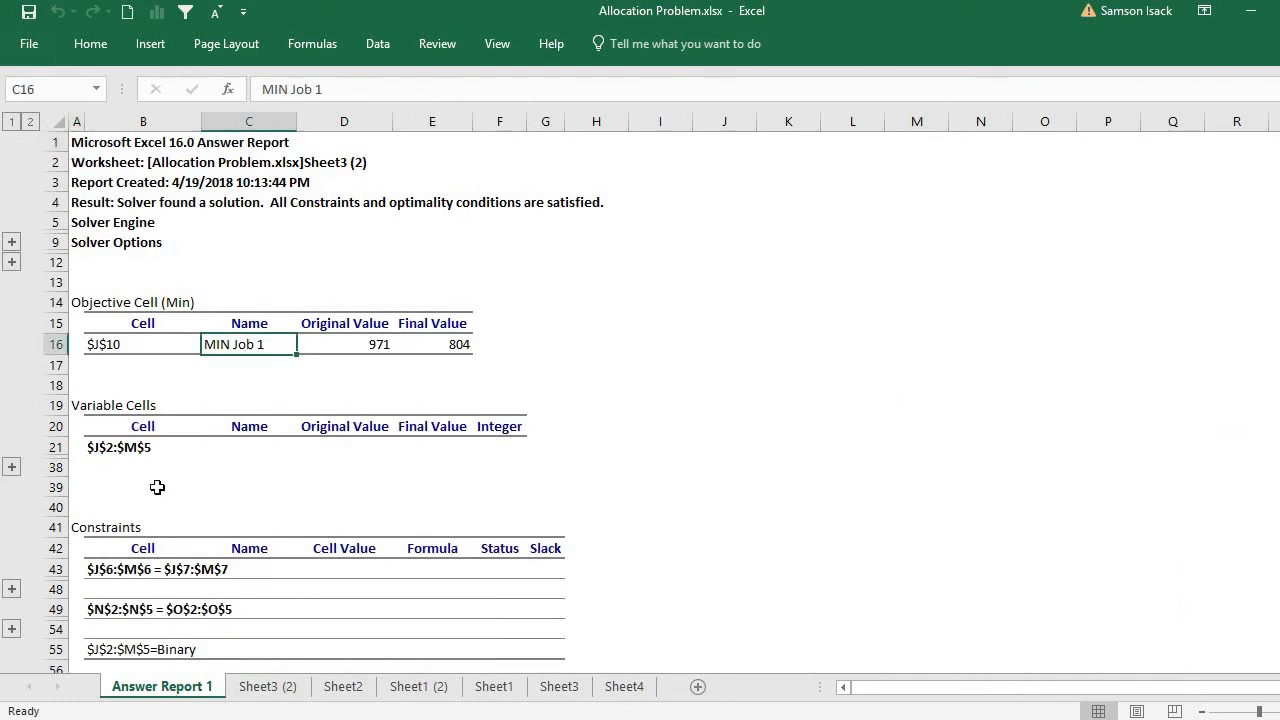
left_click(11, 237)
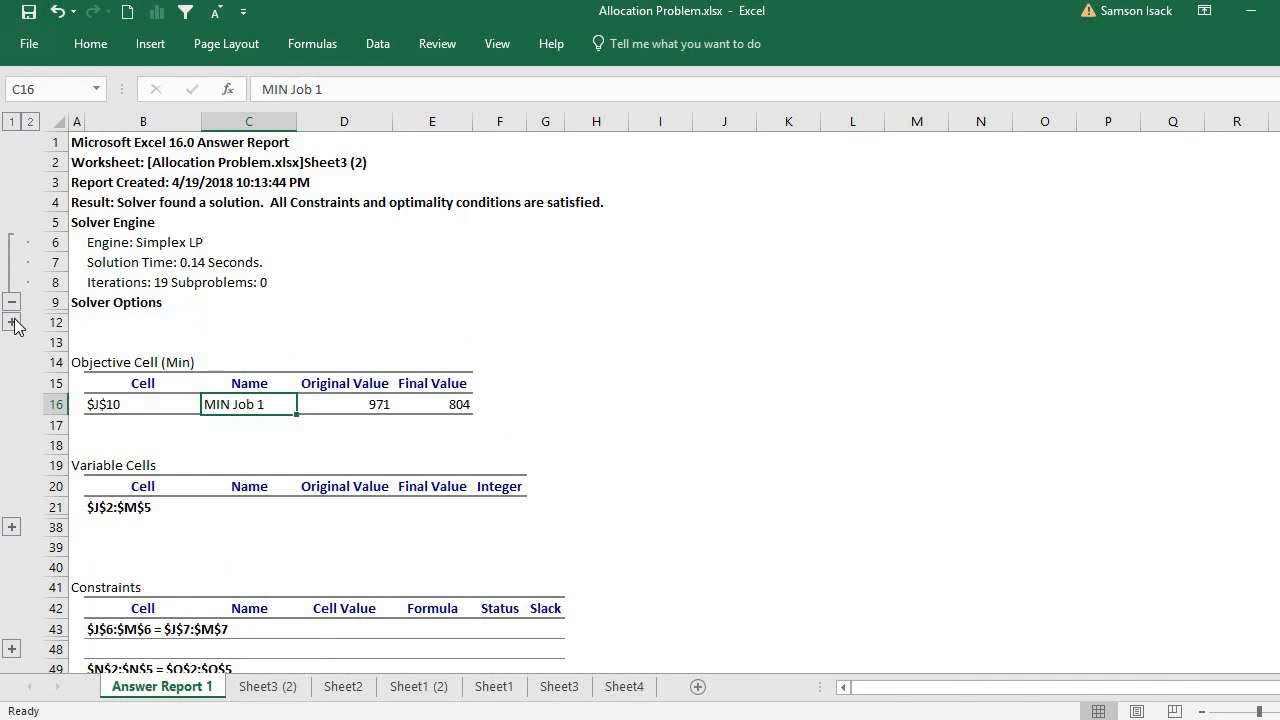
left_click(12, 322)
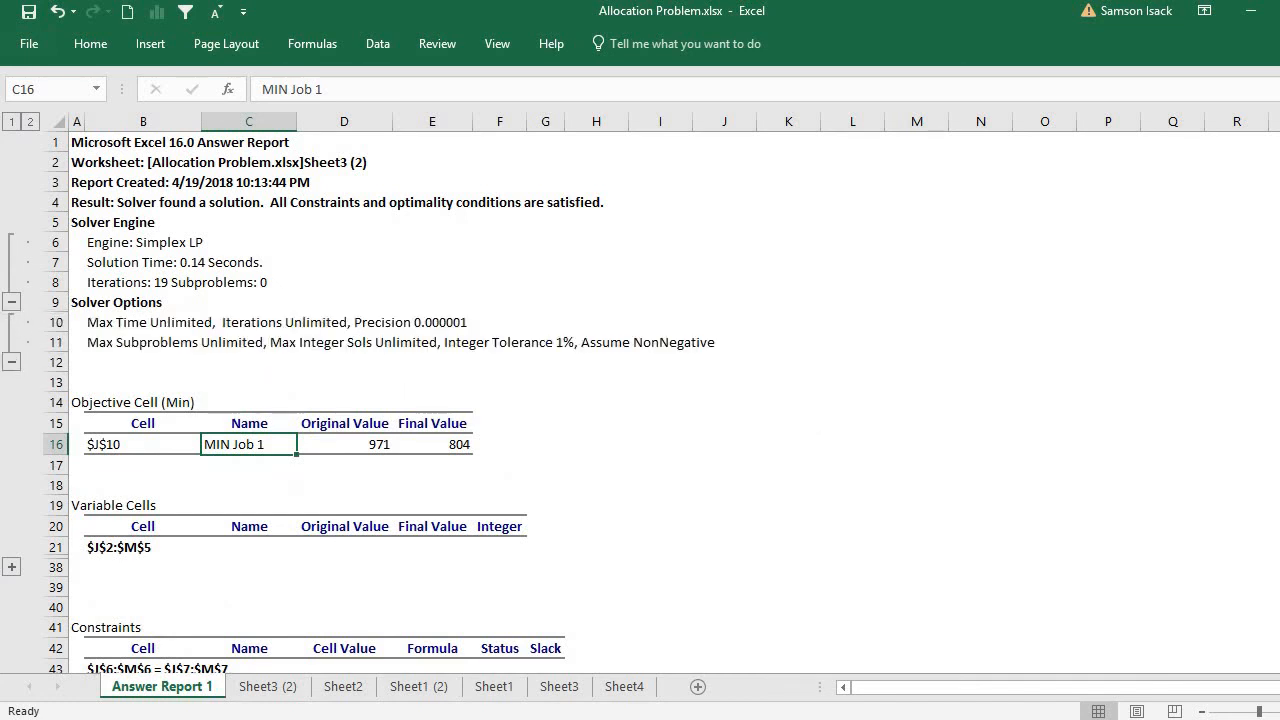
scroll(1270, 240, "down", 2)
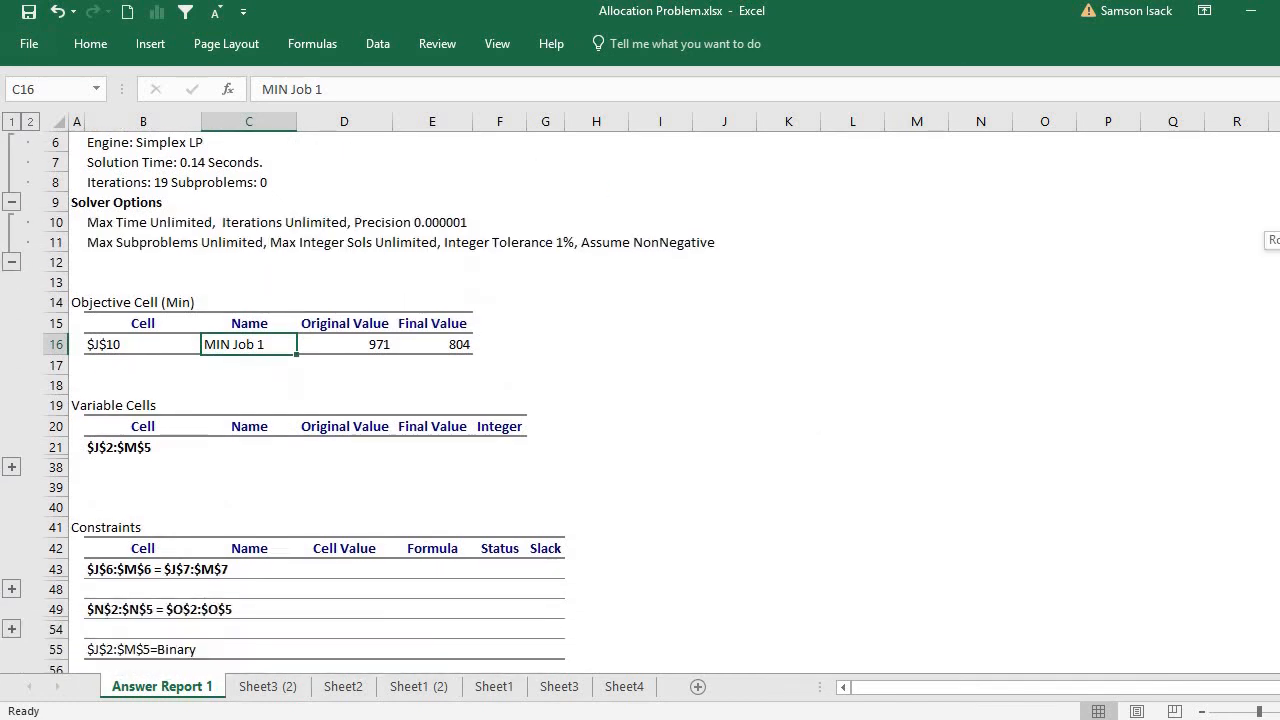
left_click(12, 467)
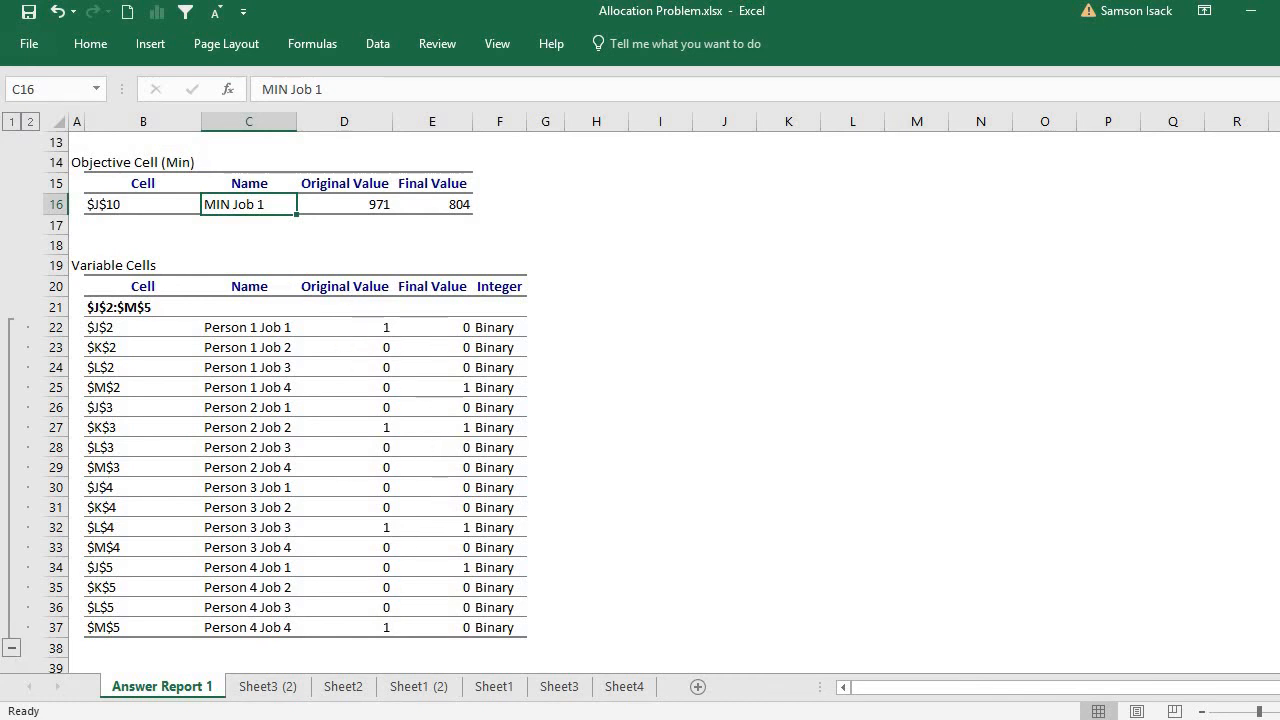
scroll(694, 506, "down", 3)
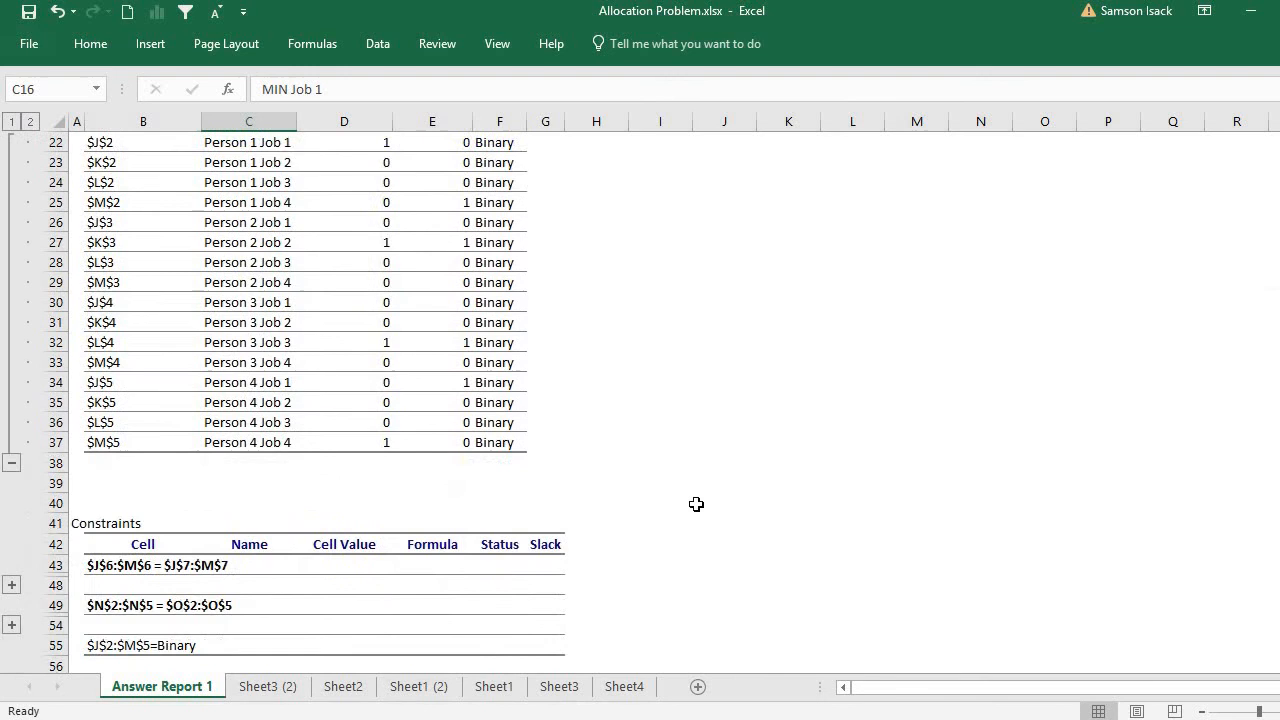
left_click(10, 587)
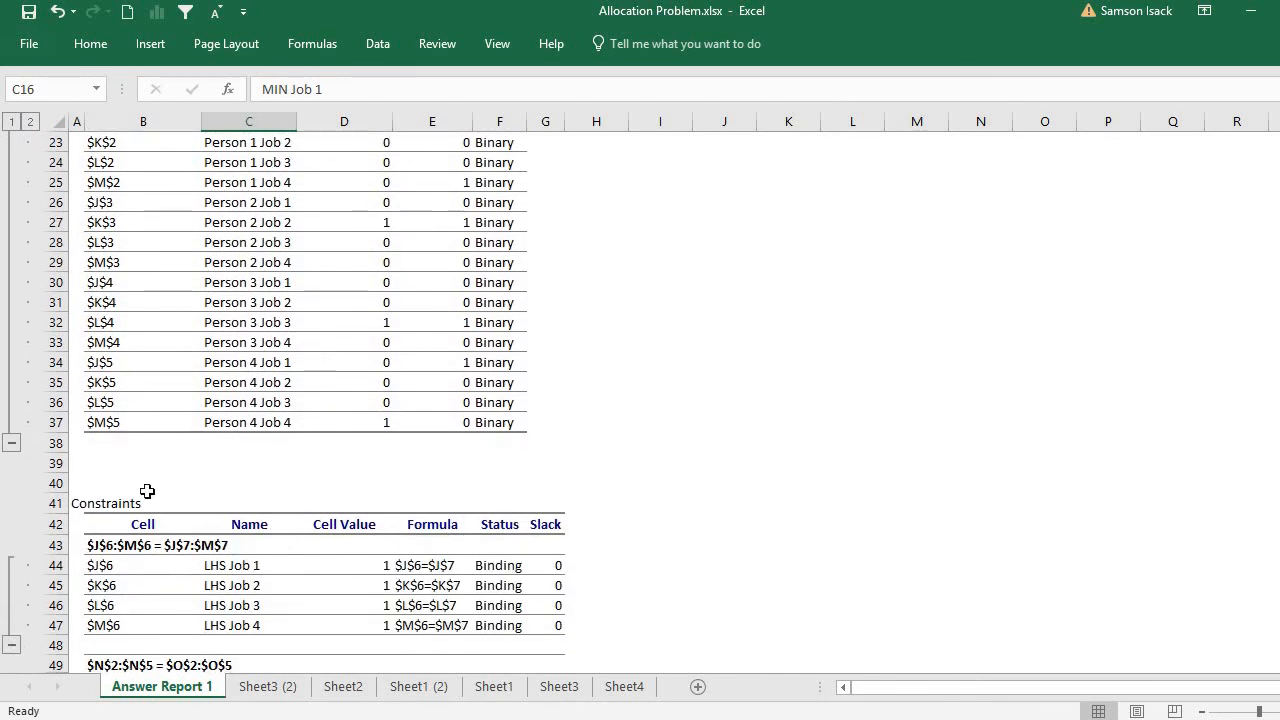
- Check Person 1's assigned job in the variables table on Sheet3 (2) and the objective value in J10
left_click(286, 690)
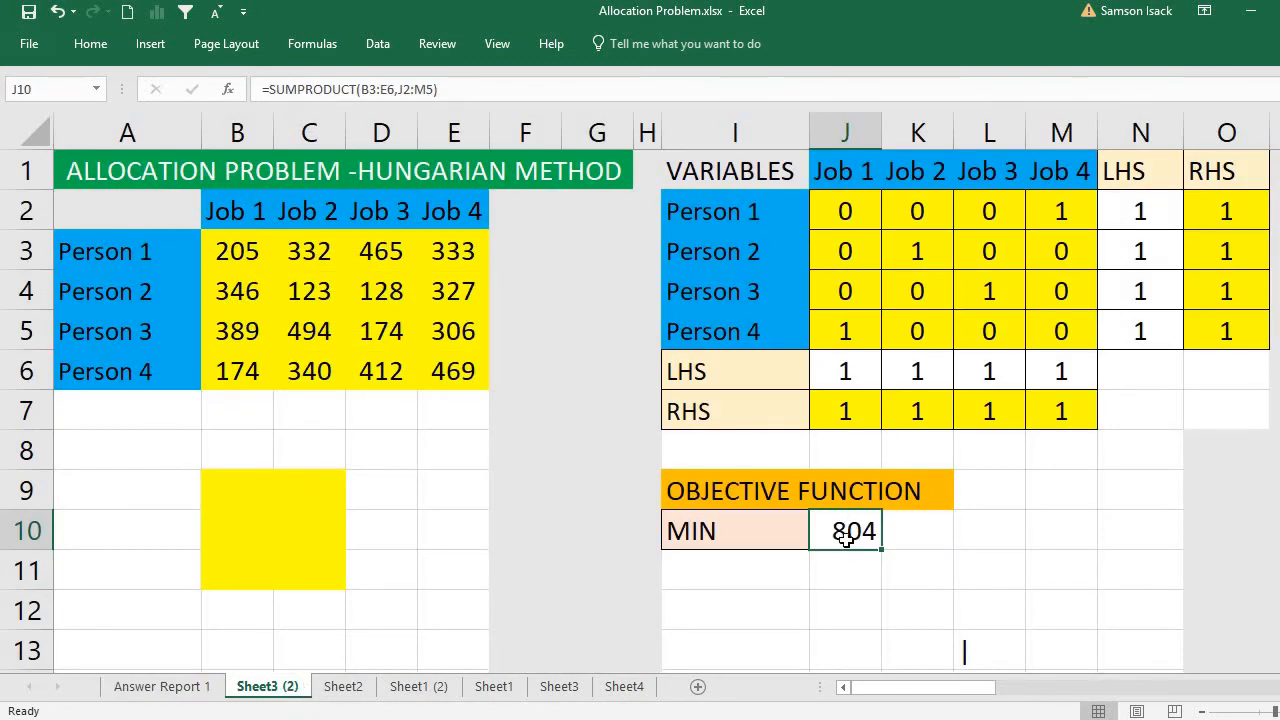
left_click(1070, 205)
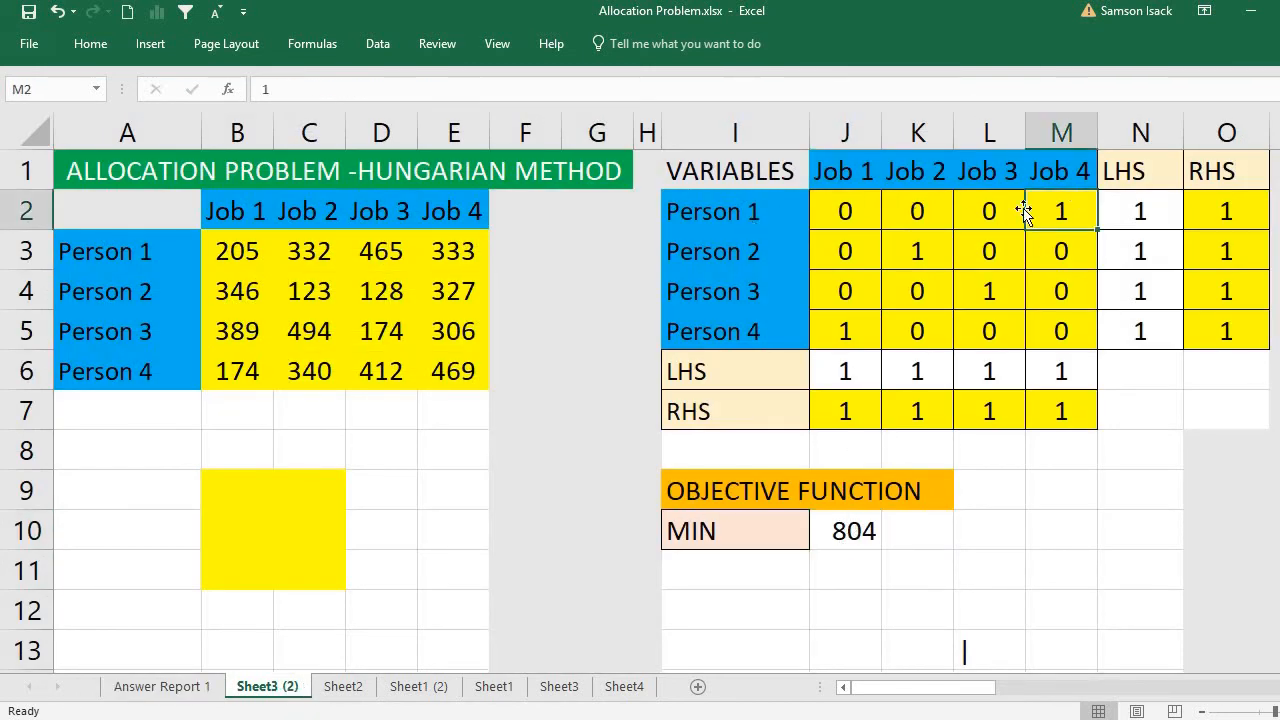
left_click(1072, 170)
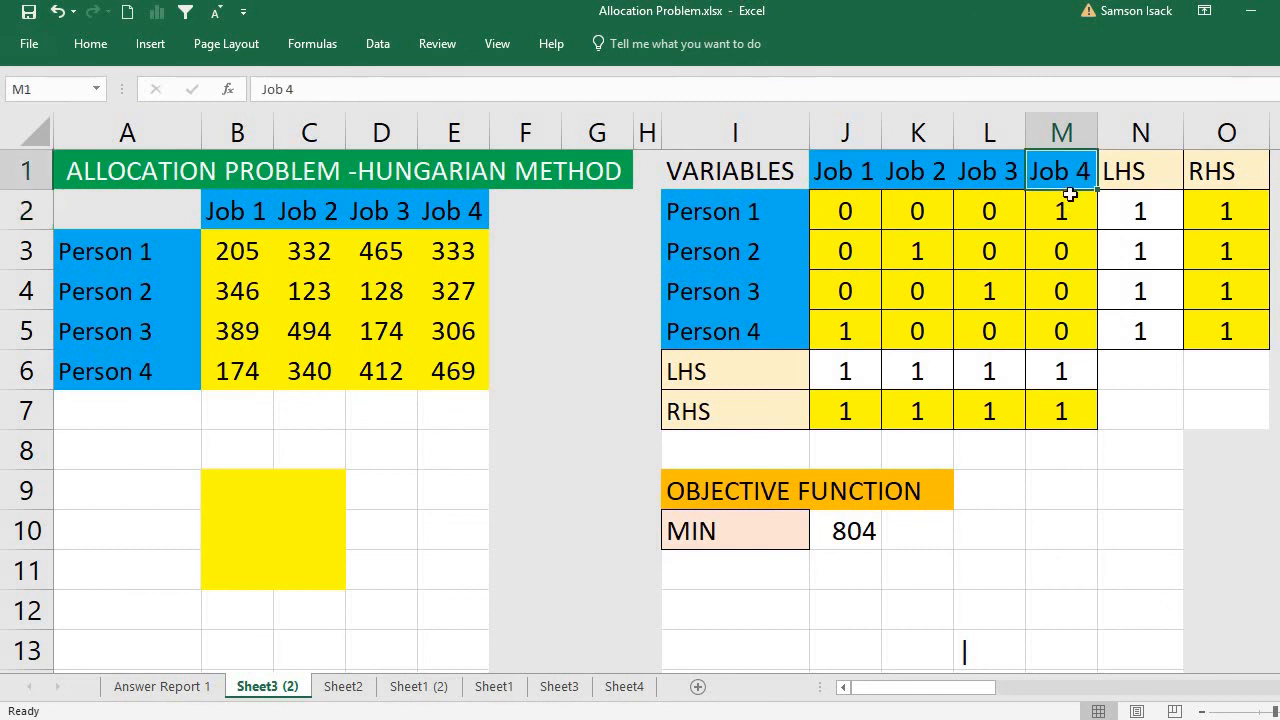
left_click(1064, 220)
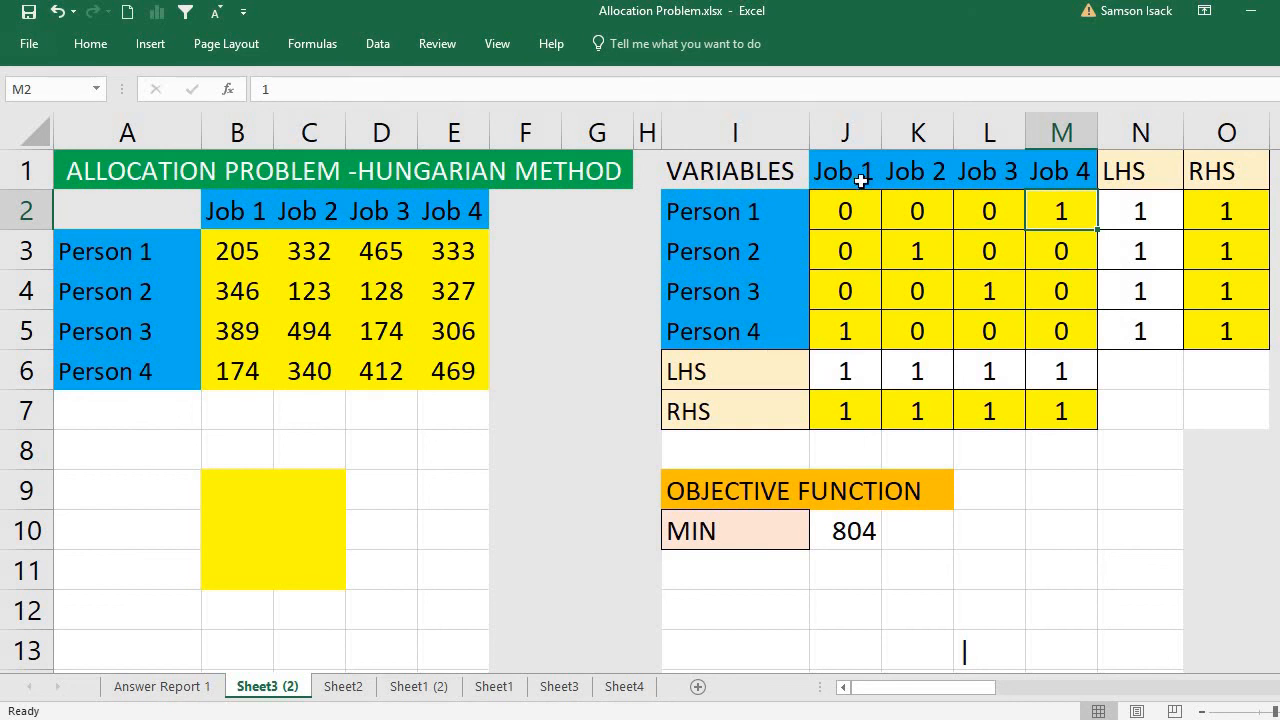
left_click(828, 522)
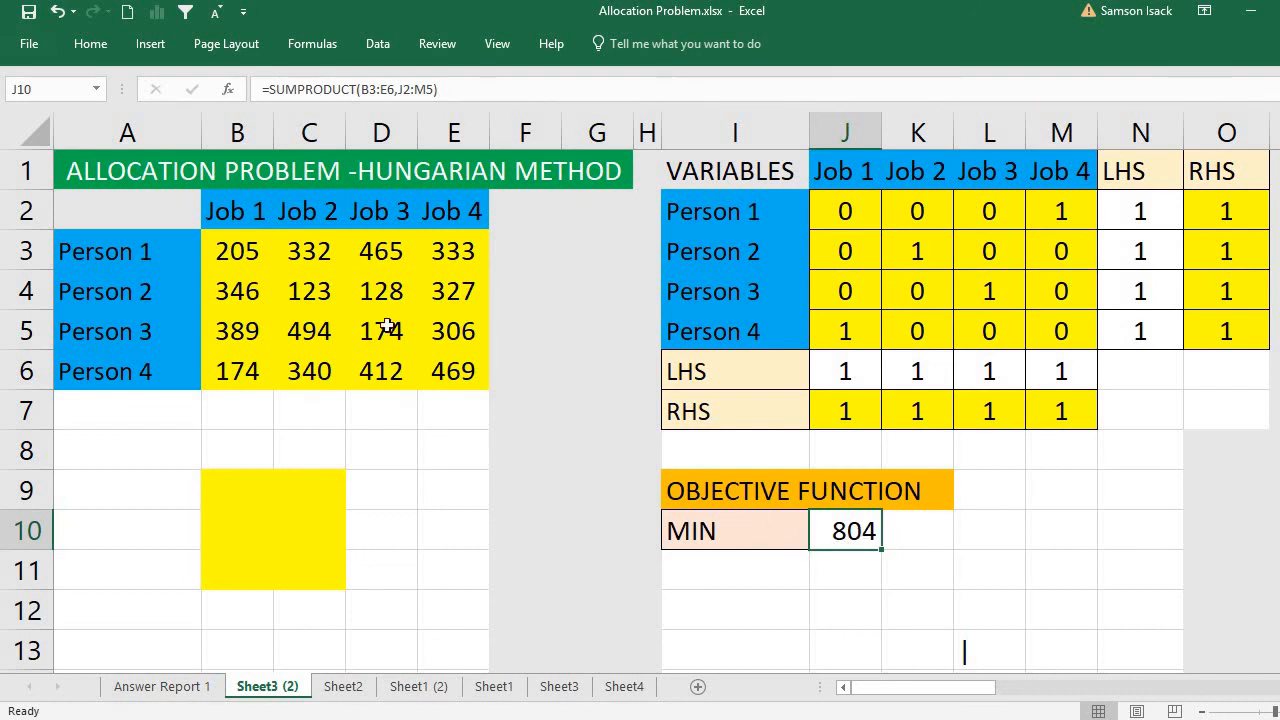
- Fill cell E3, the cost of Person 1 doing Job 4, with green
left_click(468, 256)
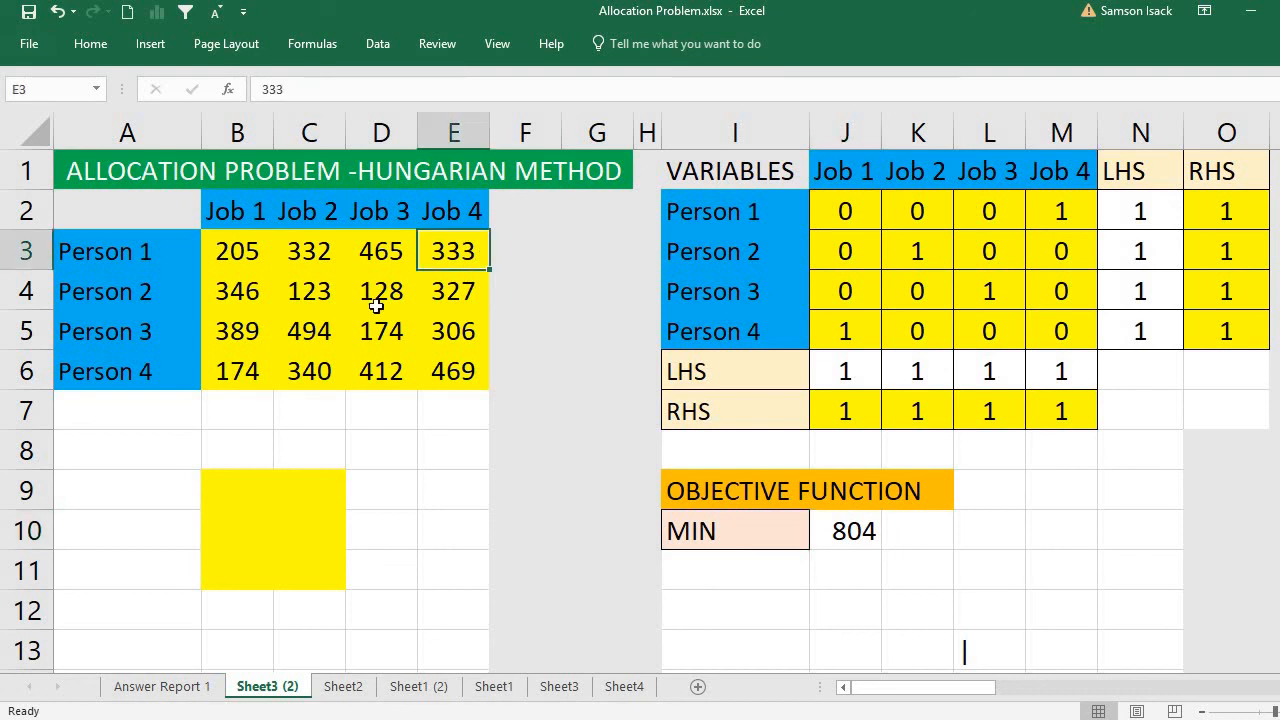
left_click(90, 44)
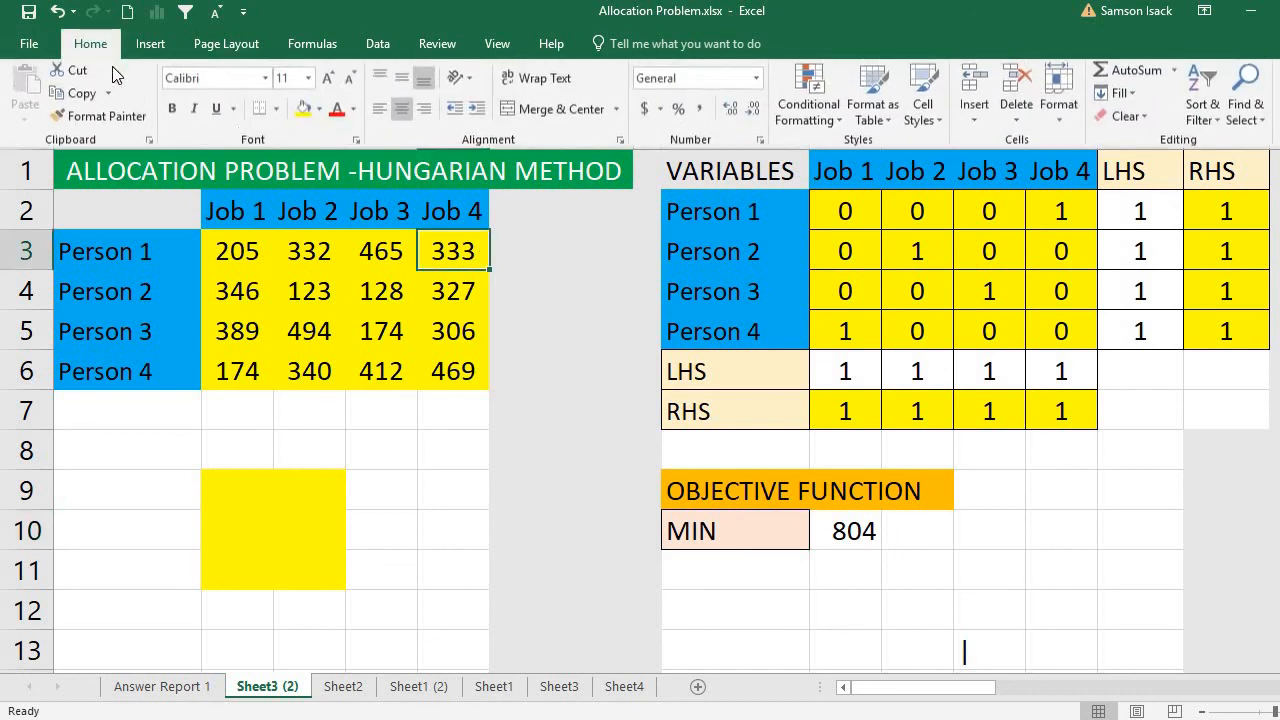
left_click(320, 112)
left_click(371, 266)
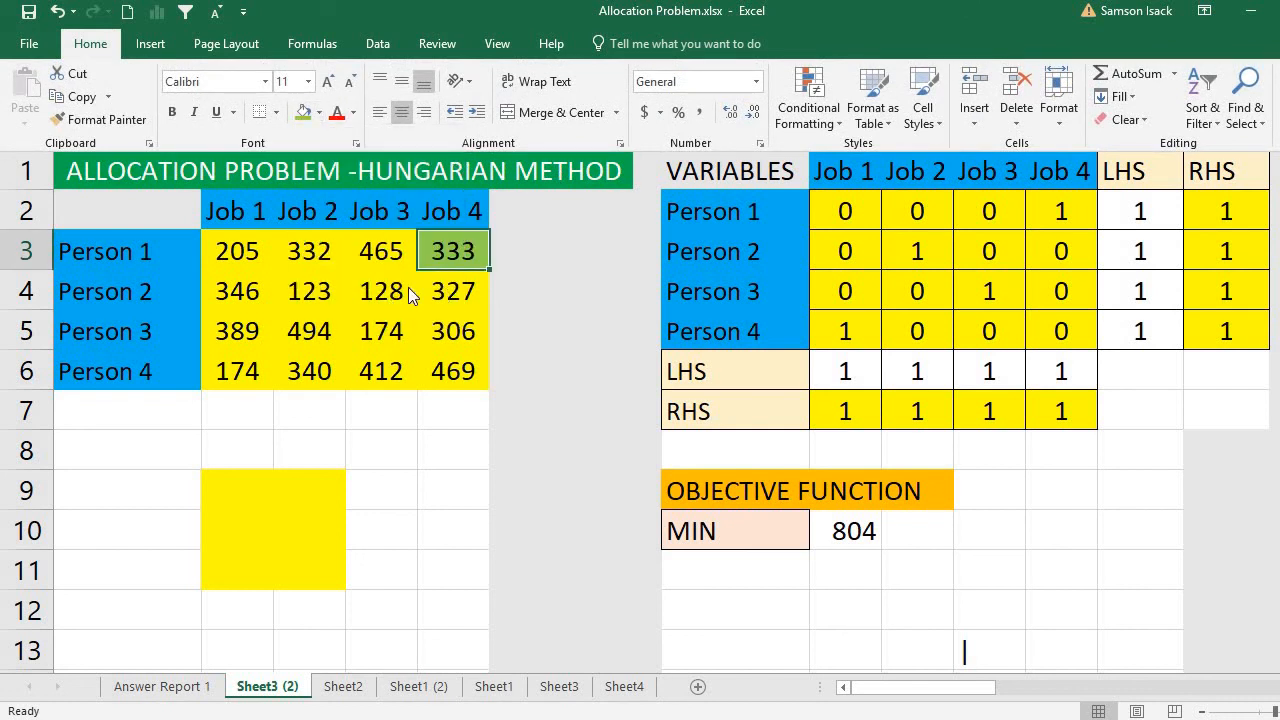
- Fill the other assigned cost cells C4, D5 and B6 with the same green
left_click(324, 294)
left_click(326, 294)
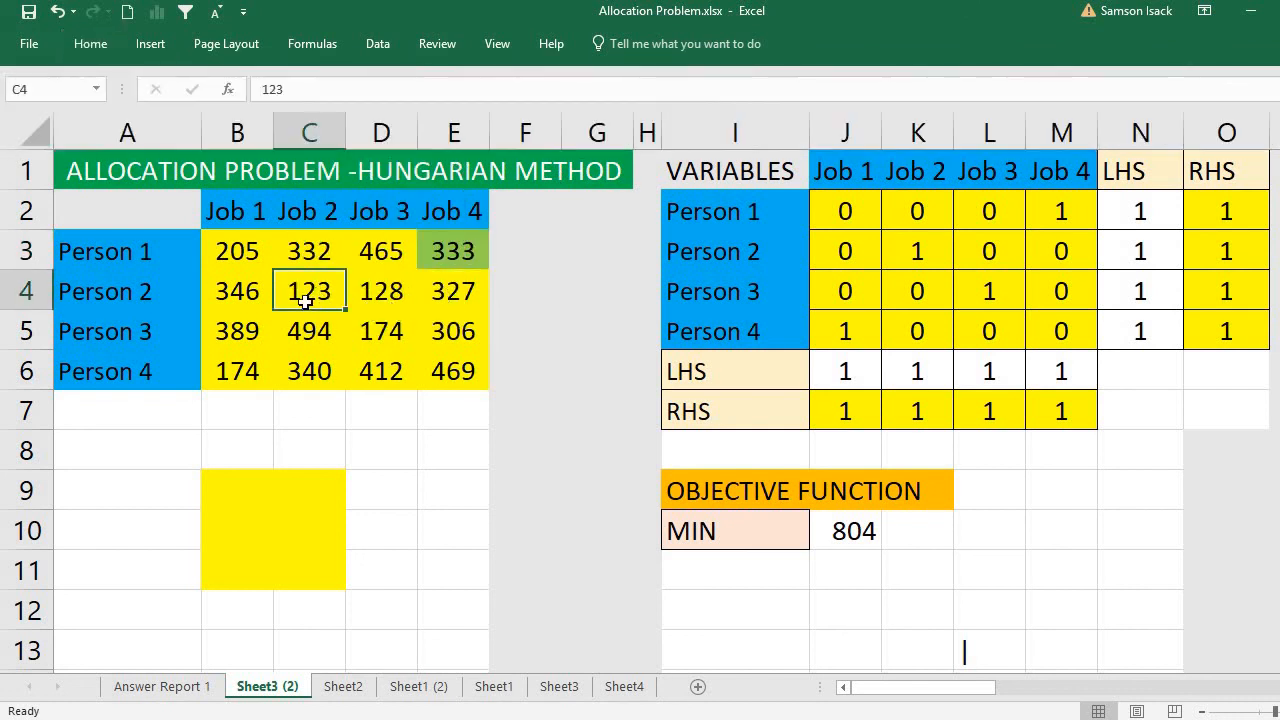
right_click(329, 294)
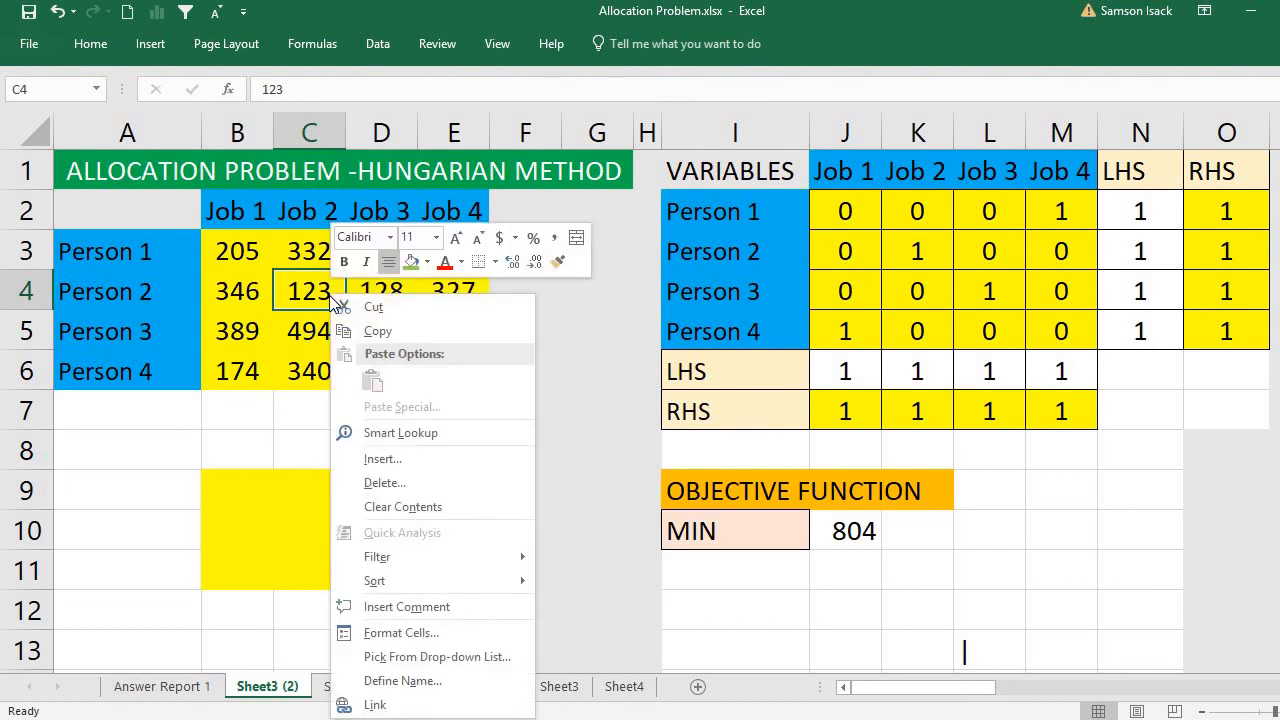
left_click(410, 261)
left_click(381, 330)
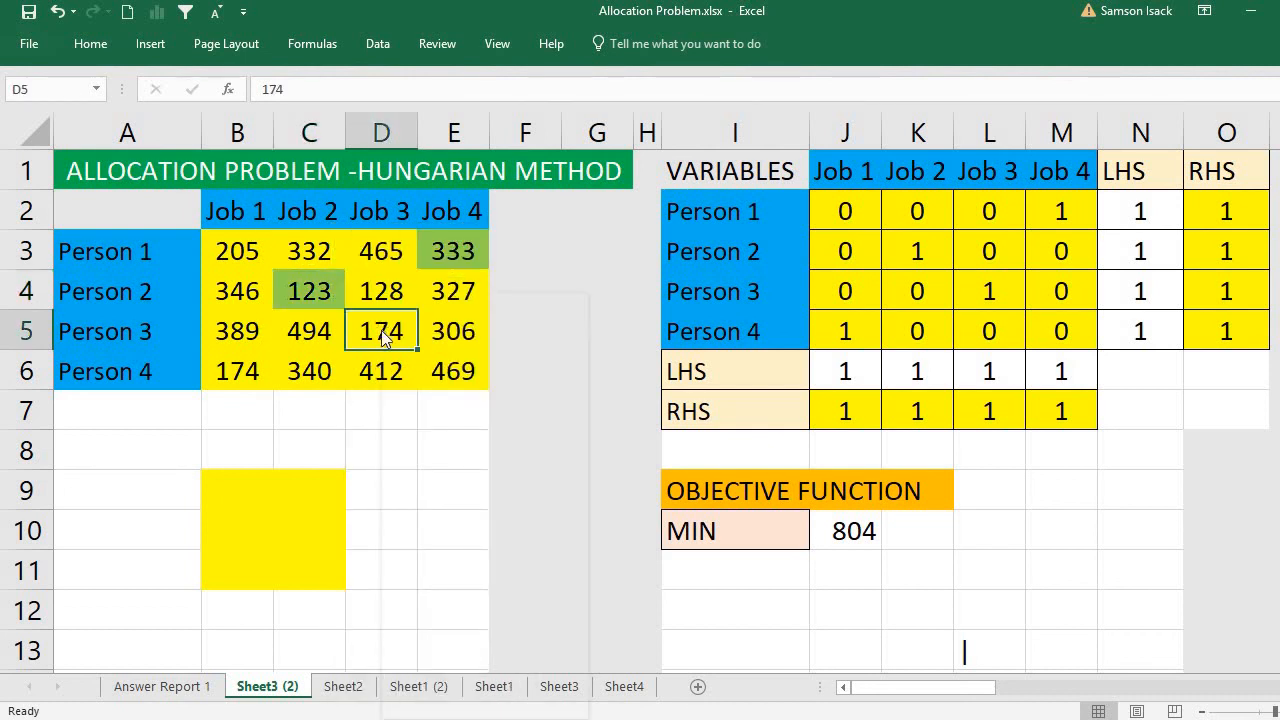
right_click(381, 330)
left_click(463, 261)
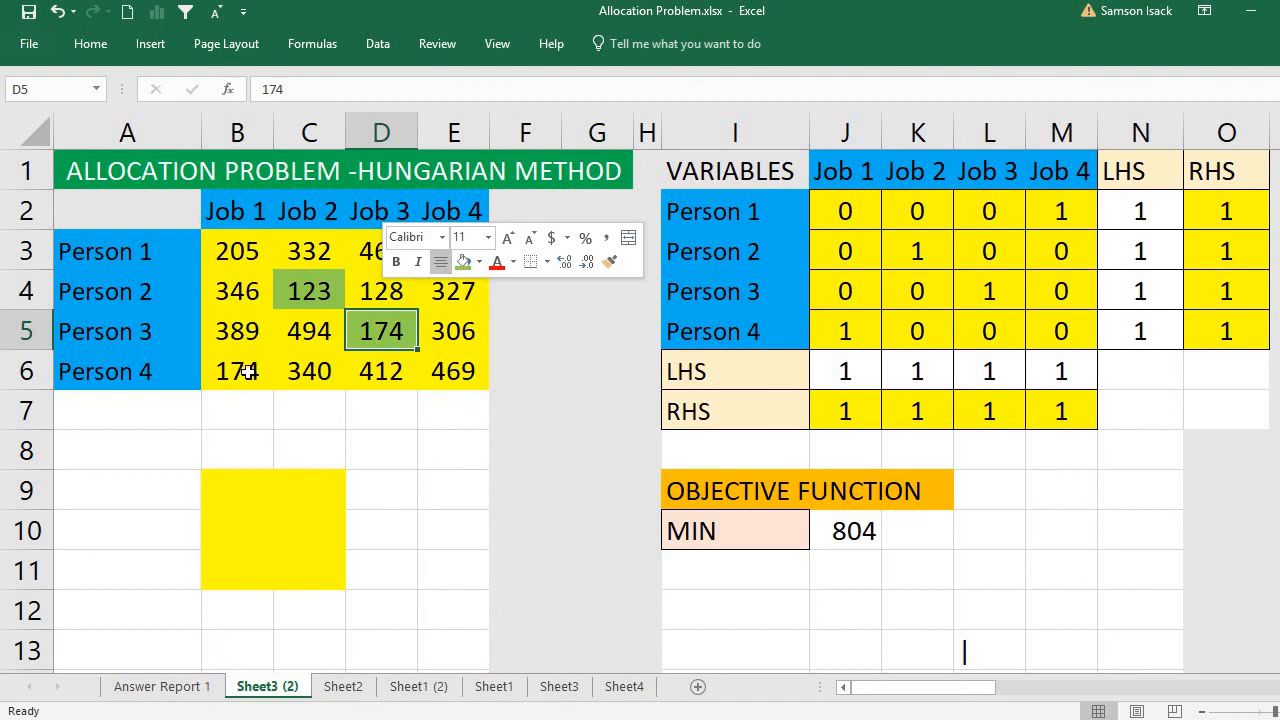
left_click(246, 377)
right_click(246, 378)
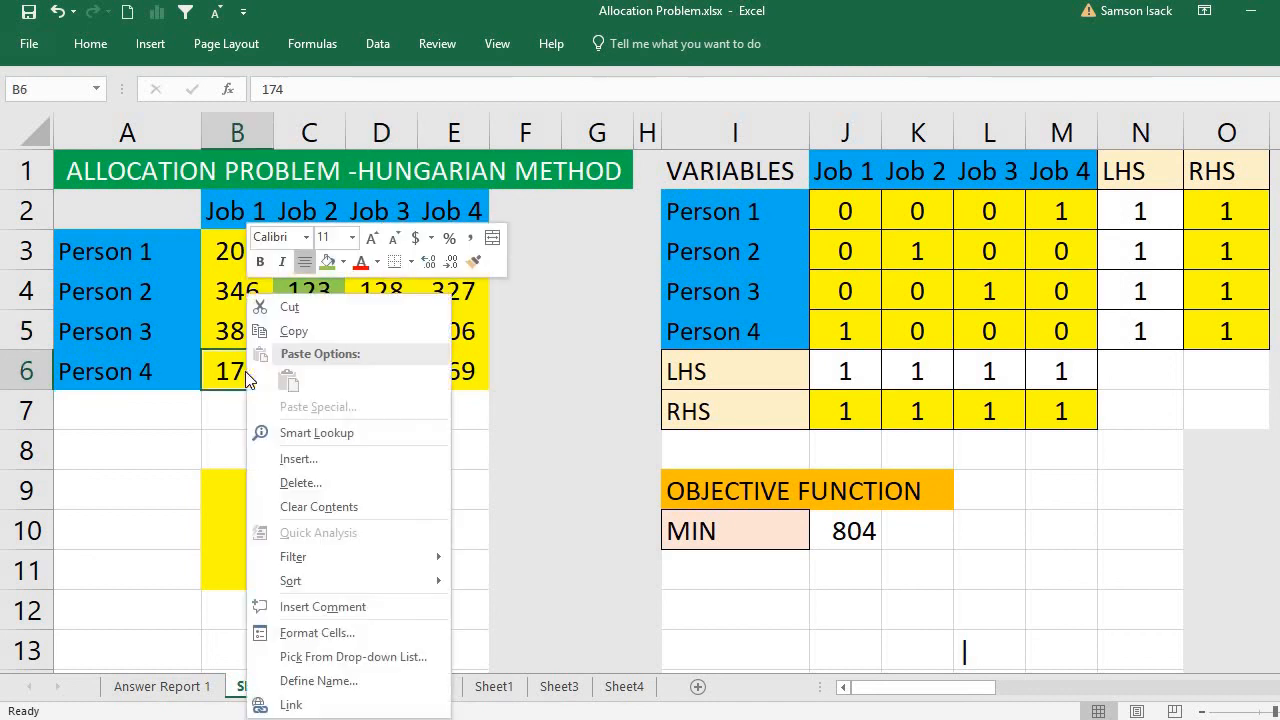
left_click(327, 262)
left_click(330, 367)
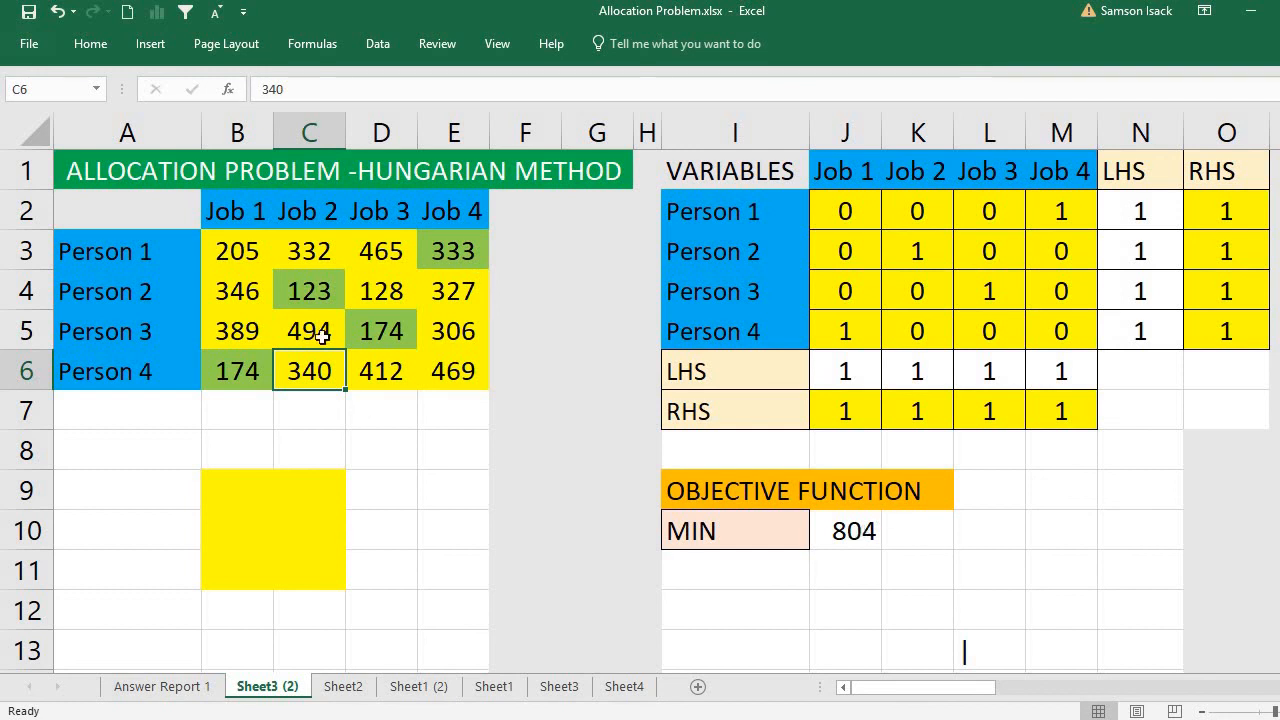
- Select the four green cost cells E3, C4, D5 and B6 together to compare their sum with objective cell J10
left_click(472, 252)
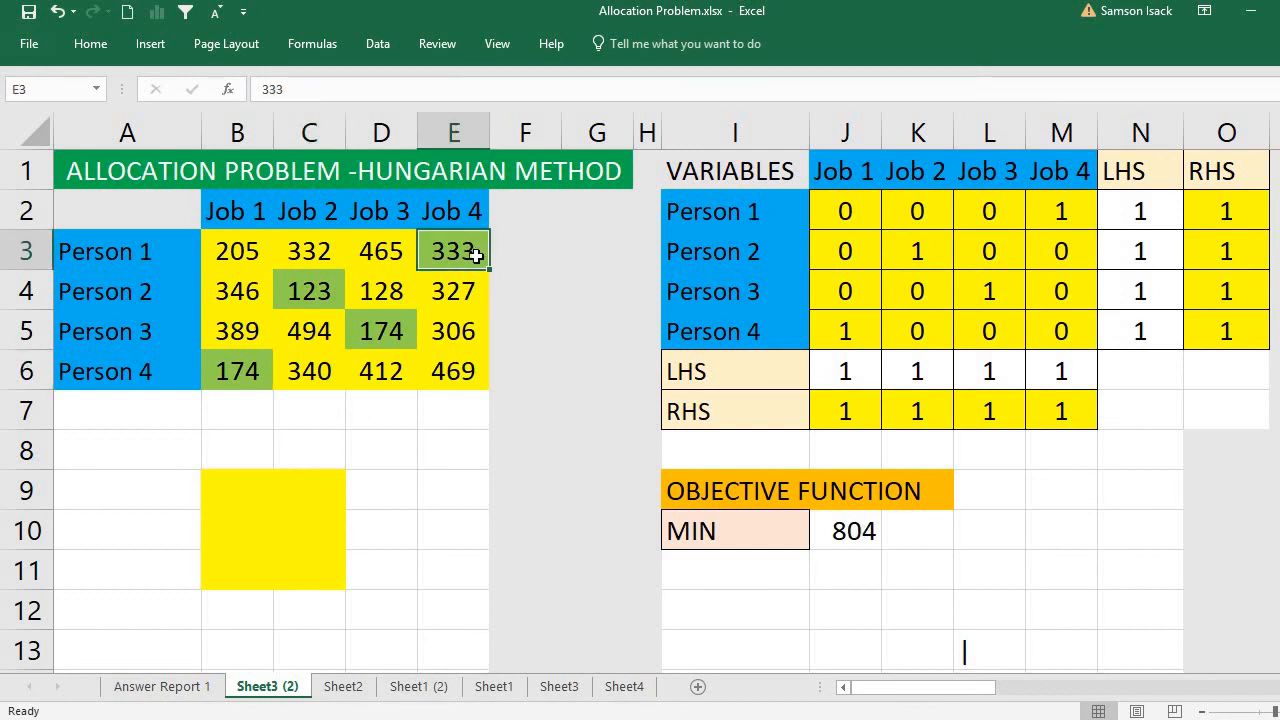
left_click(297, 292, "ctrl")
left_click(380, 325, "ctrl")
left_click(237, 370, "ctrl")
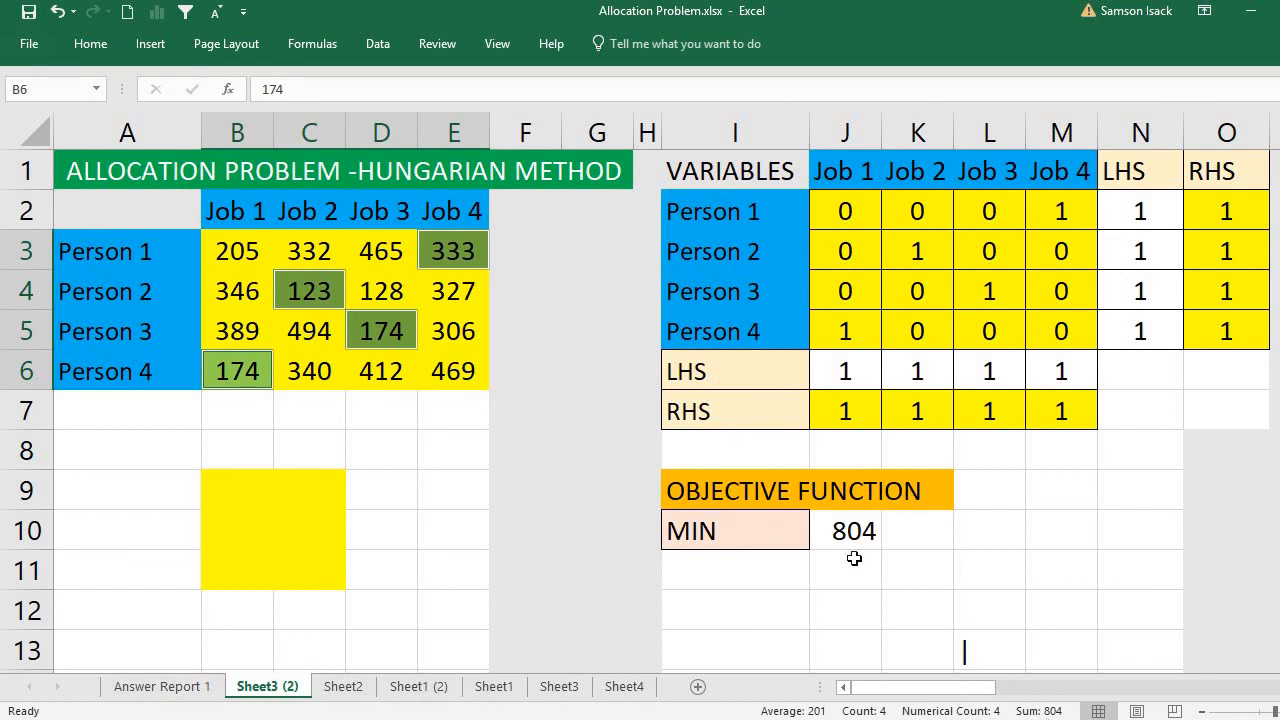
left_click(843, 528)
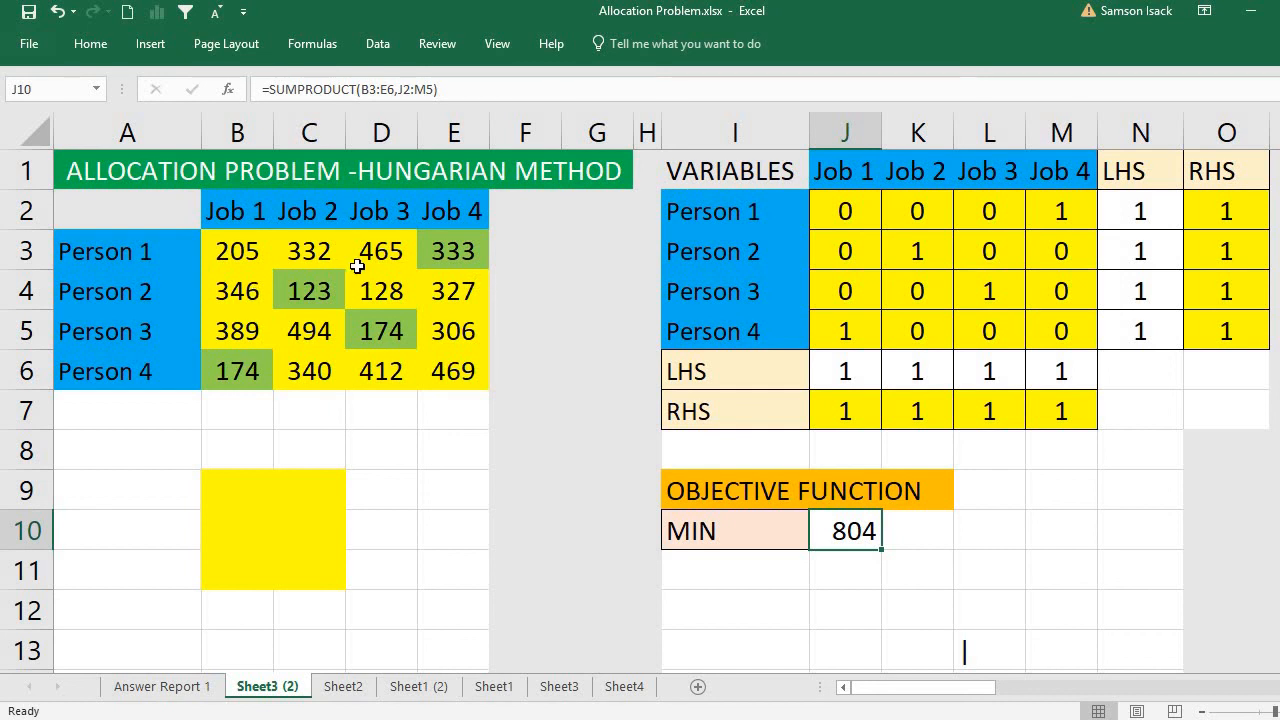
- Change the objective label in I10 to MAX
left_click(731, 527)
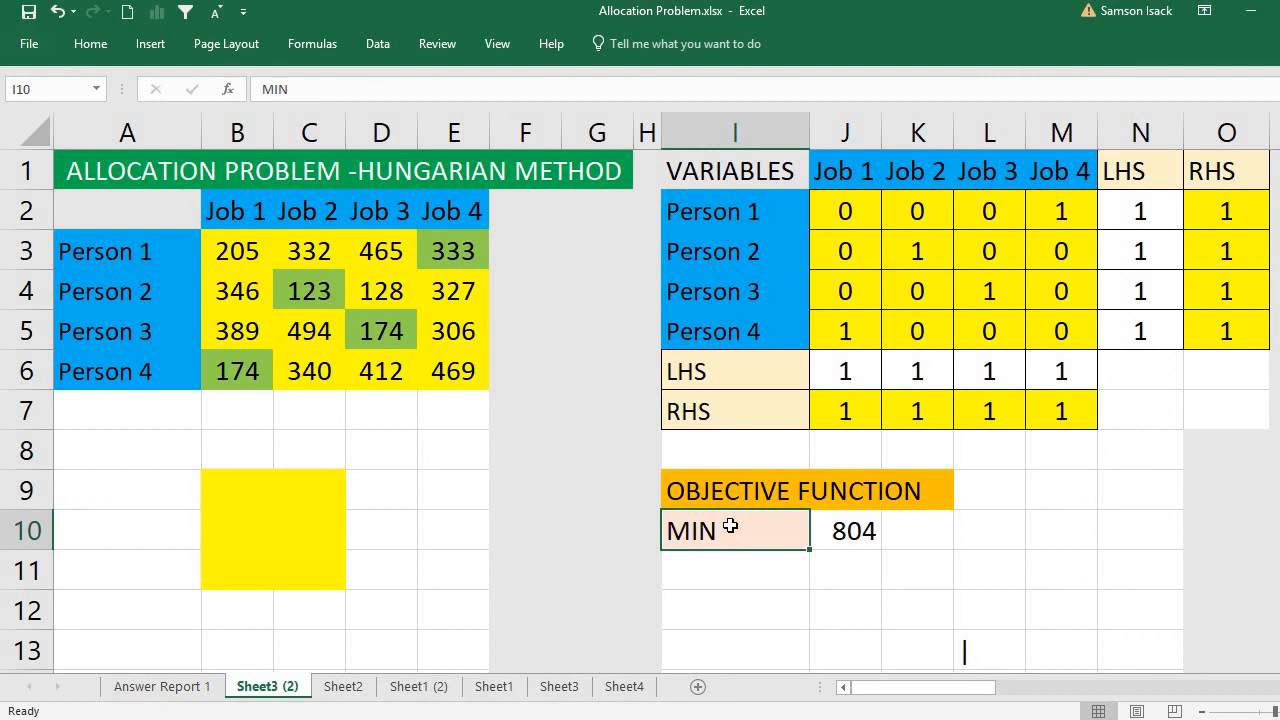
type("ma")
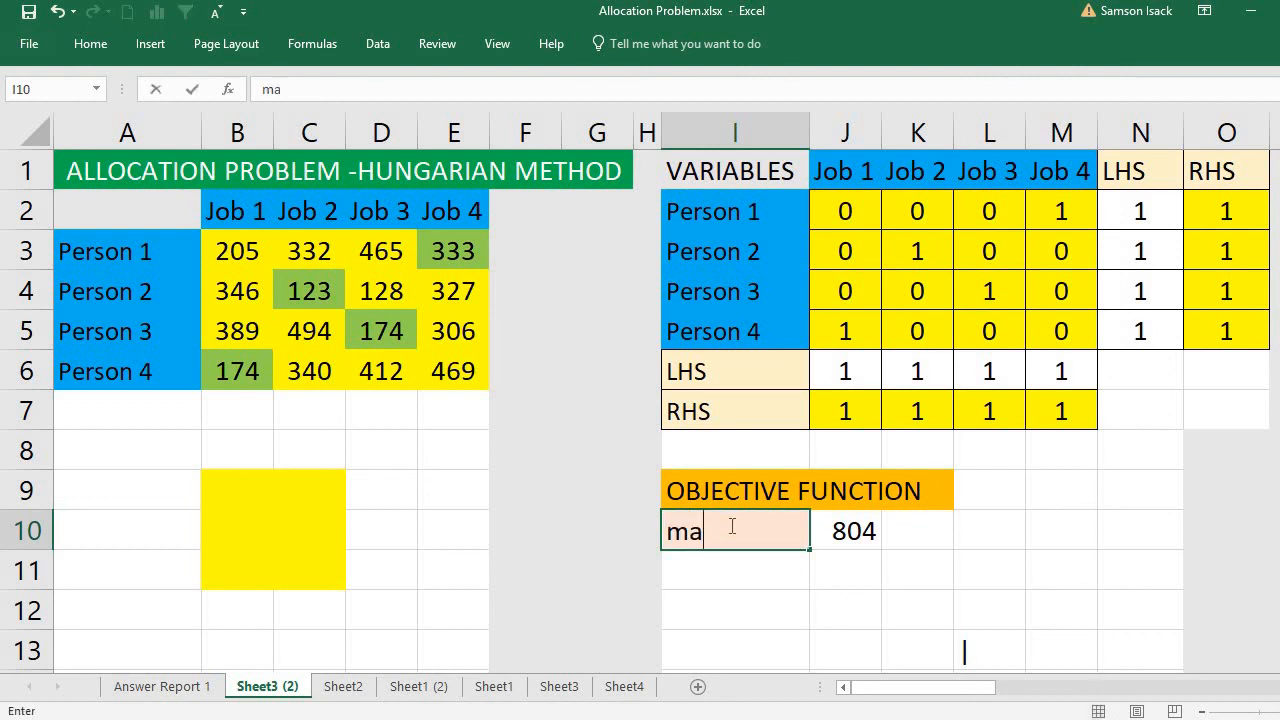
key("BackSpace")
key("BackSpace")
type("MAX")
- Rerun Solver on objective cell J10 with the goal set to Max and keep the solution
left_click(846, 531)
left_click(389, 48)
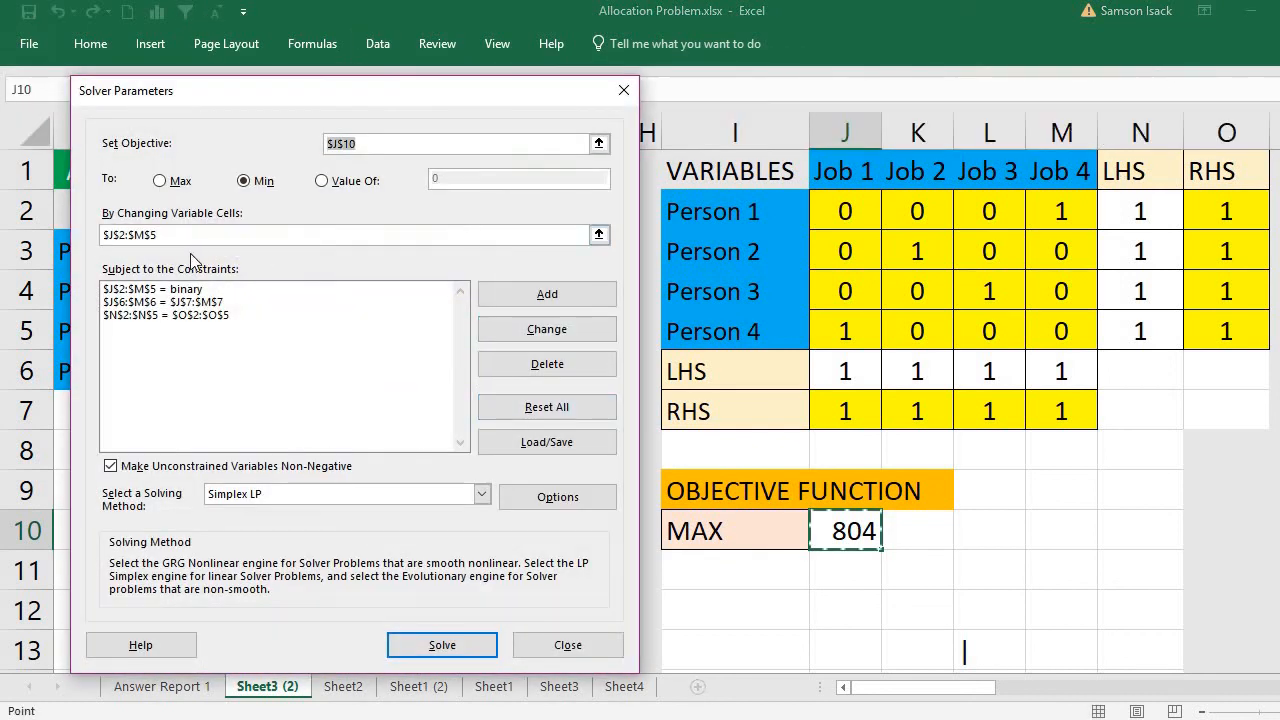
left_click(160, 181)
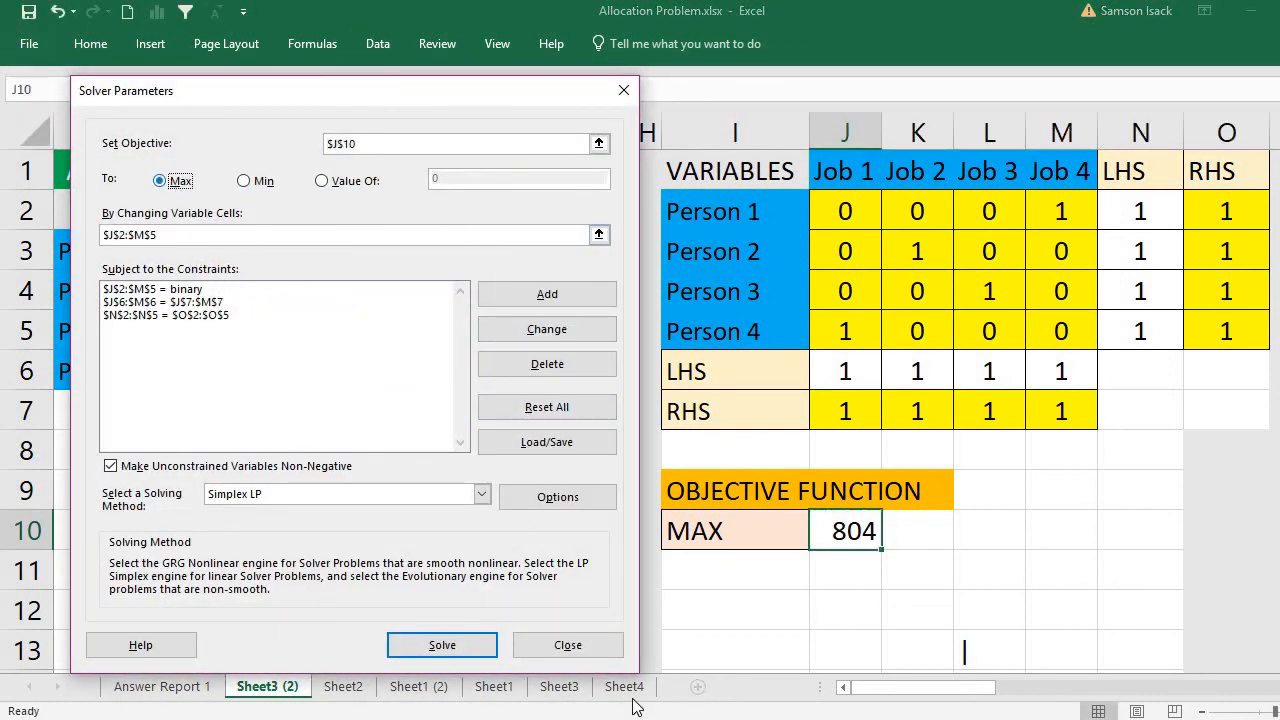
left_click(476, 645)
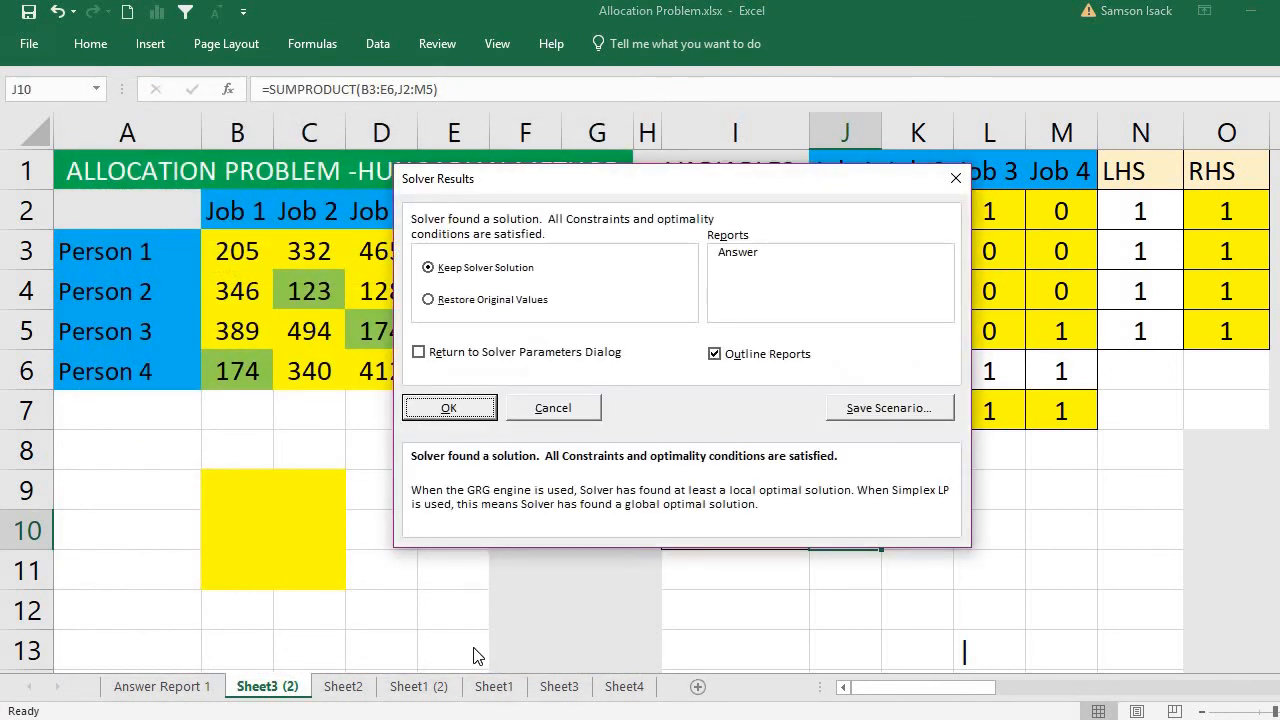
left_click(475, 406)
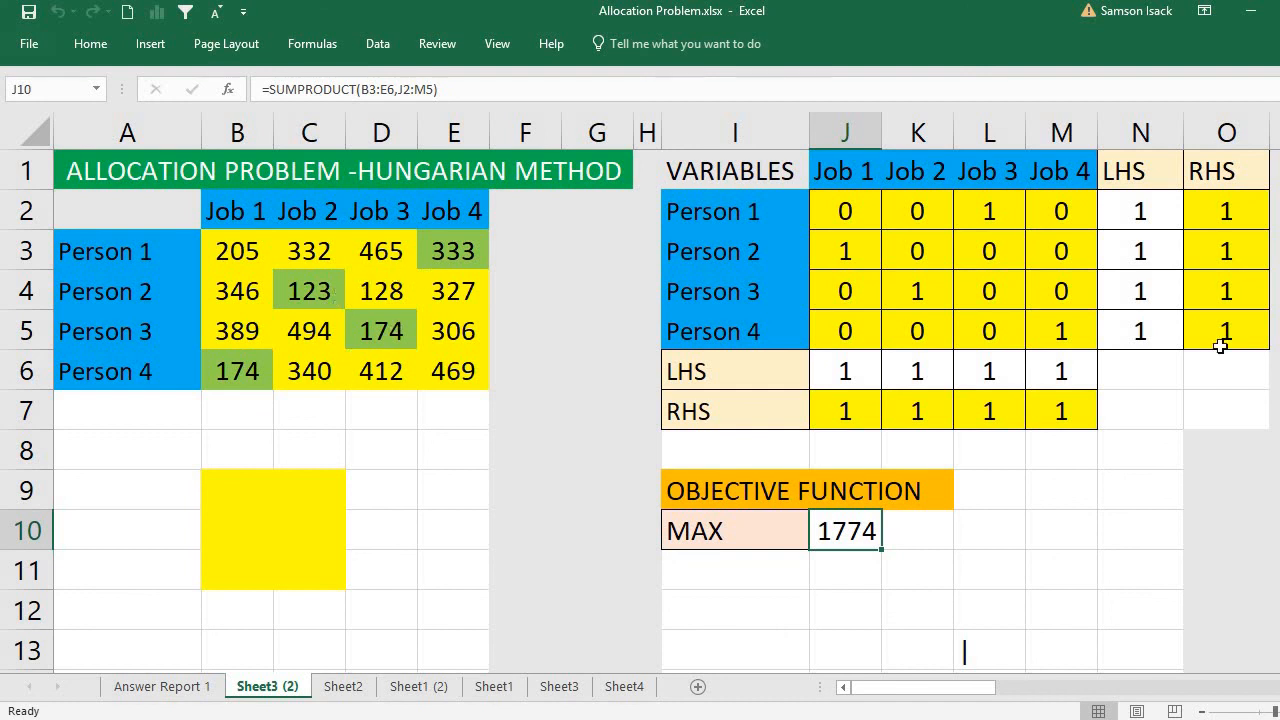
- Match the maximised assignments to their costs and try to fill cell D3, the cost of Person 1 doing Job 3, with red
left_click(1016, 212)
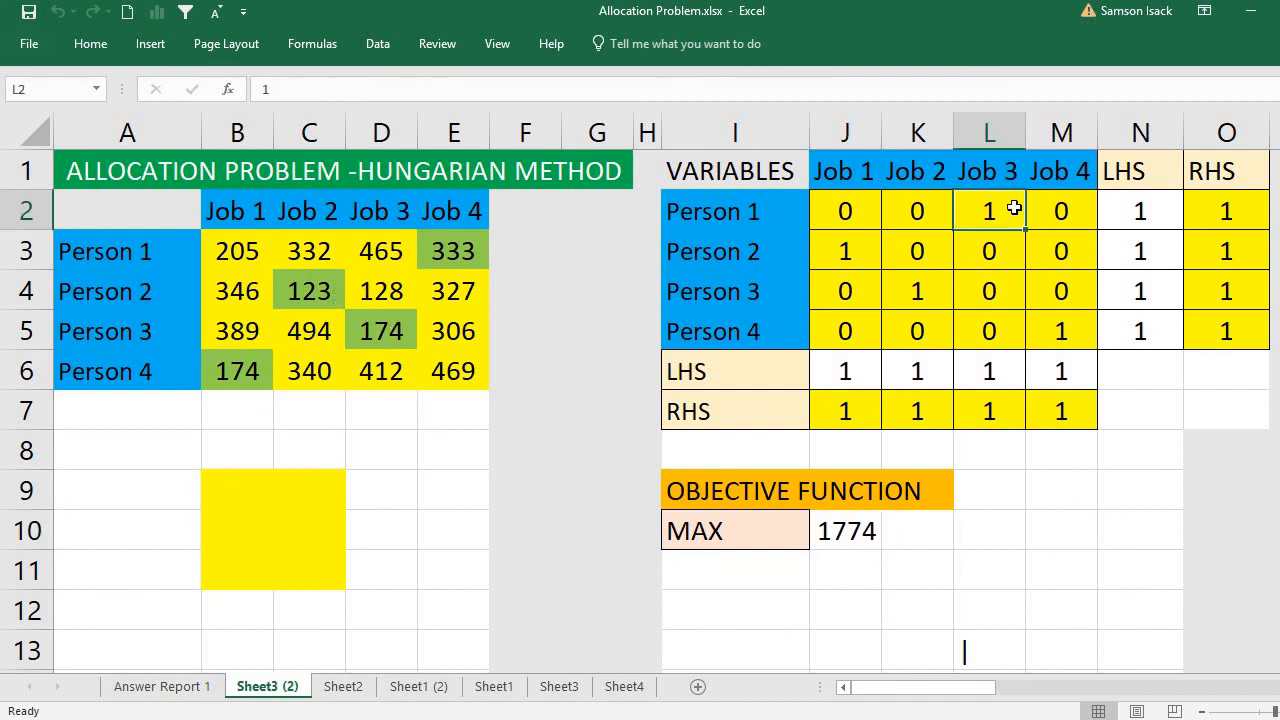
left_click(396, 259)
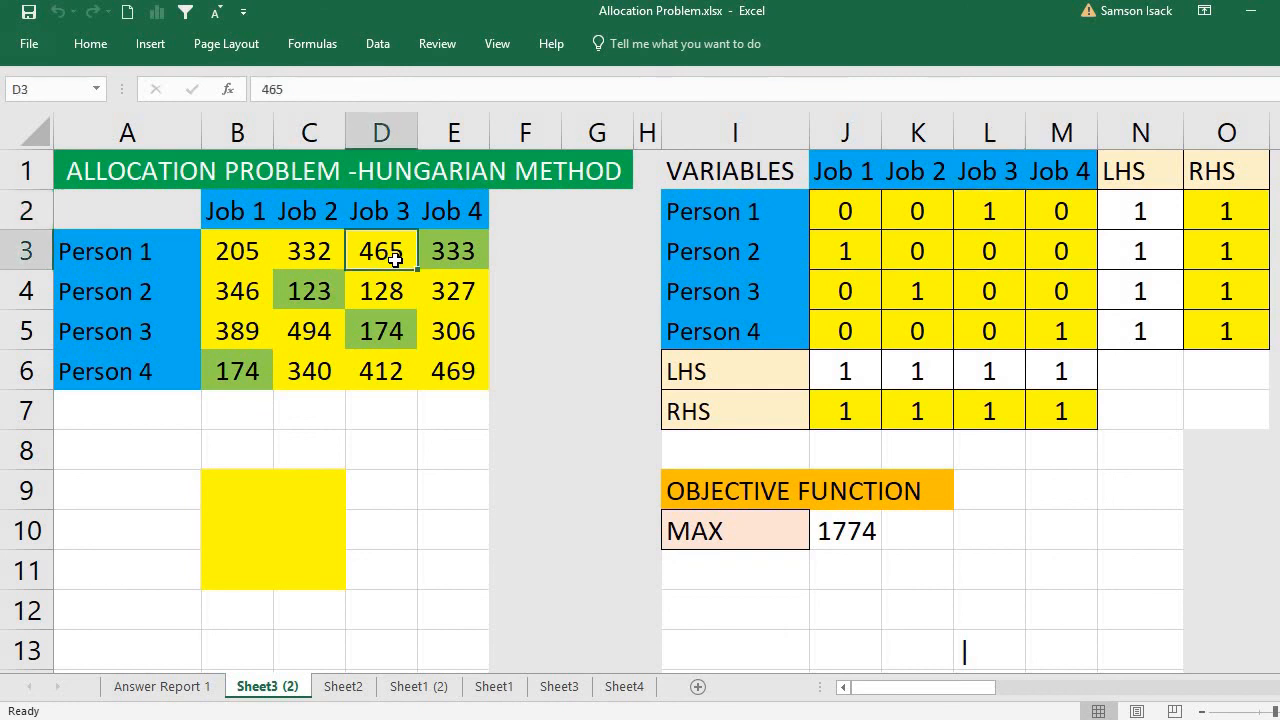
left_click(870, 254)
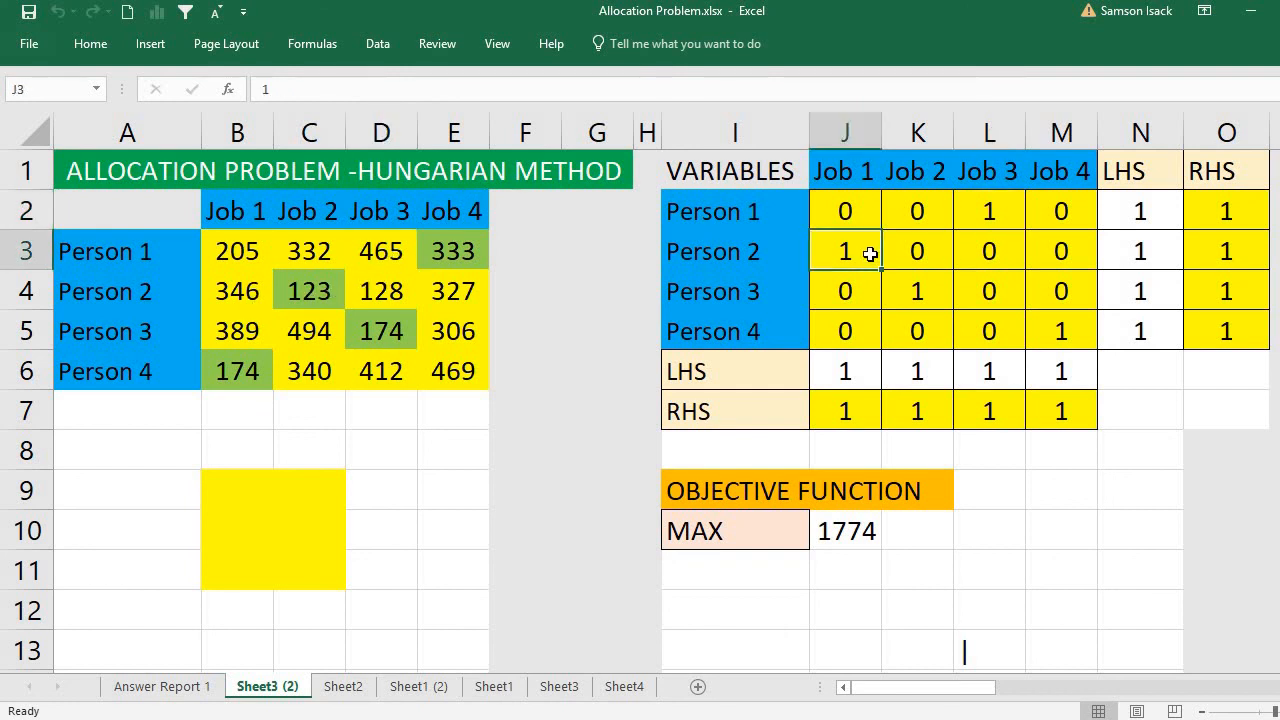
left_click(396, 254)
right_click(404, 258)
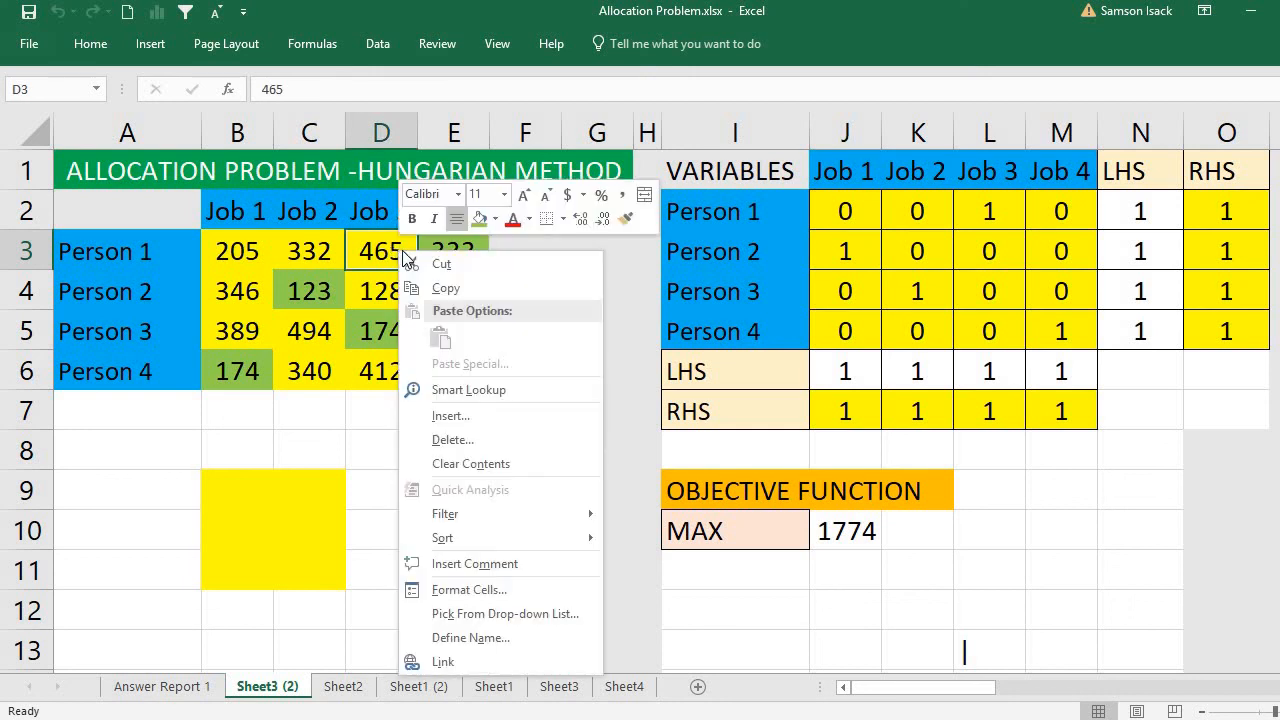
left_click(494, 218)
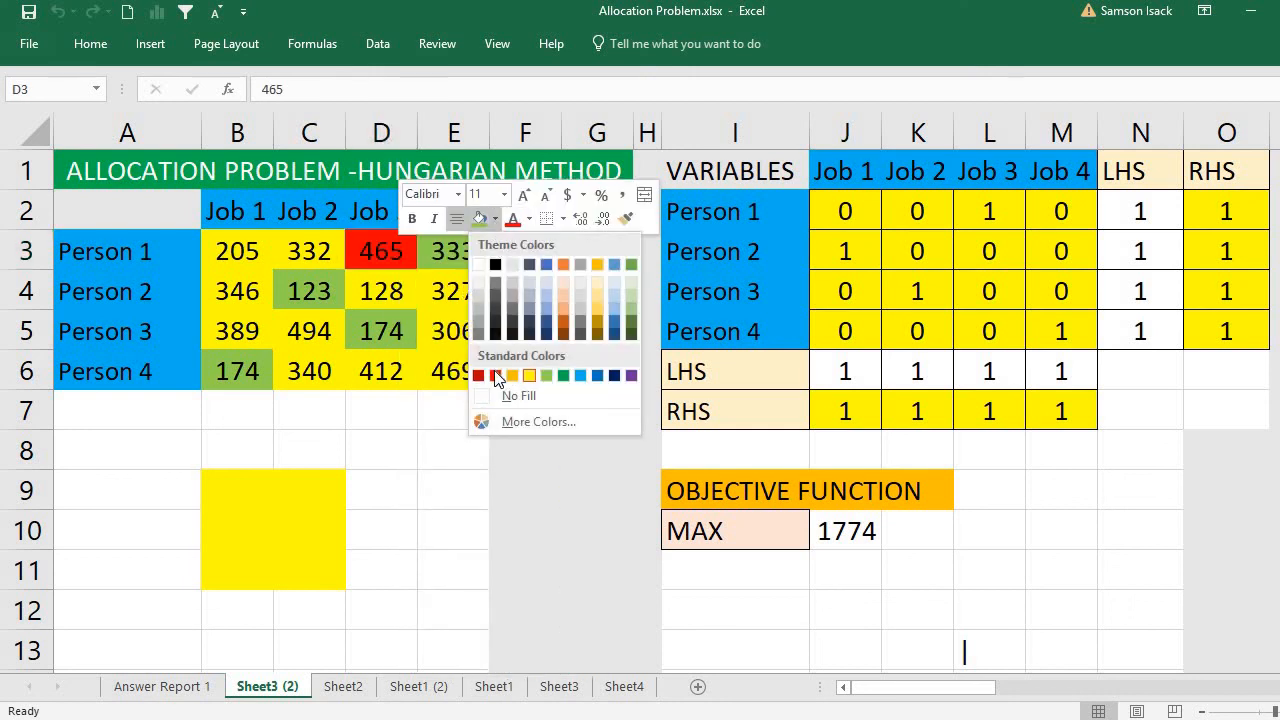
- Fill cell B4, the cost of Person 2 doing Job 1, with red
left_click(248, 298)
right_click(250, 300)
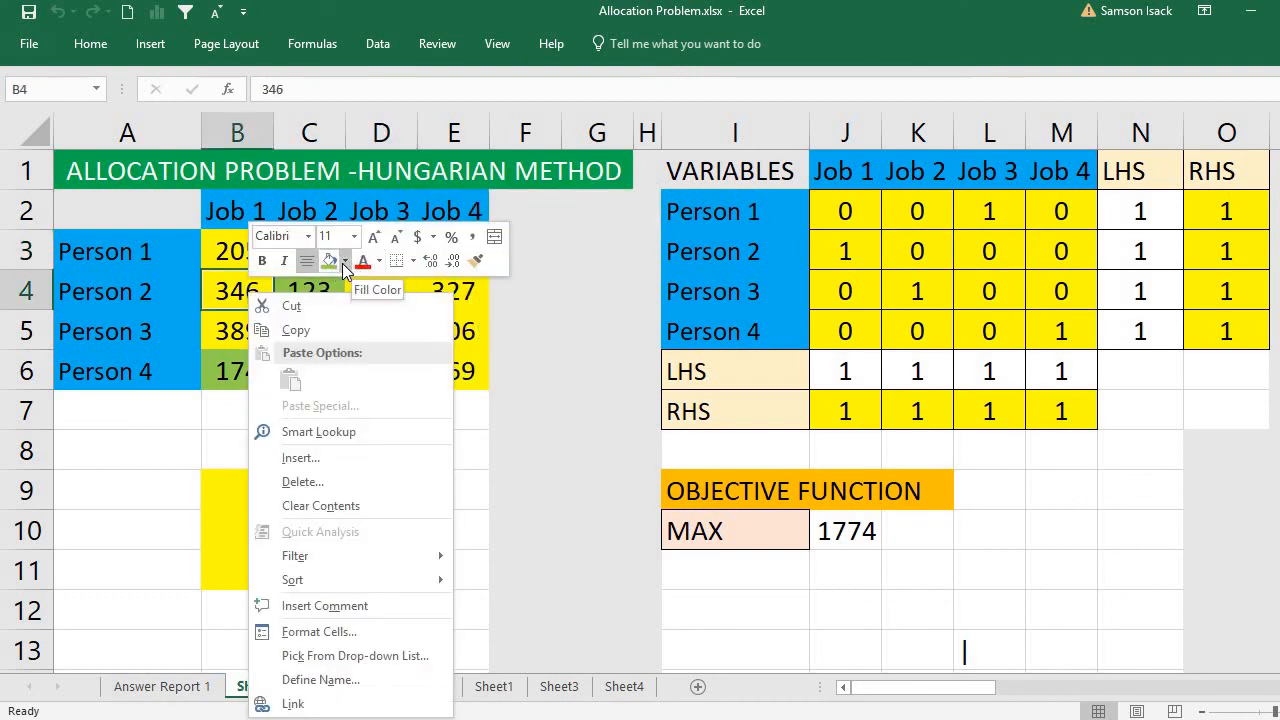
left_click(343, 262)
left_click(345, 417)
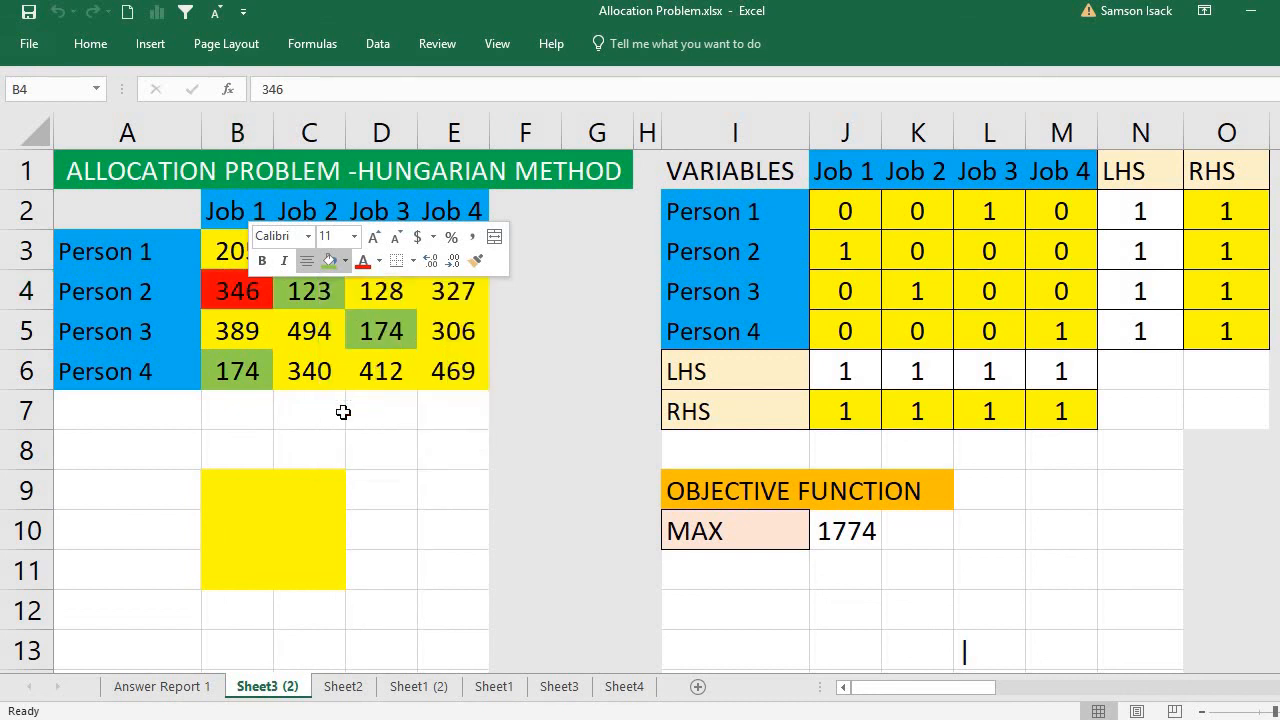
- Fill the other assigned cost cells C5, E6 and D3 with the same red
left_click(303, 332)
right_click(303, 332)
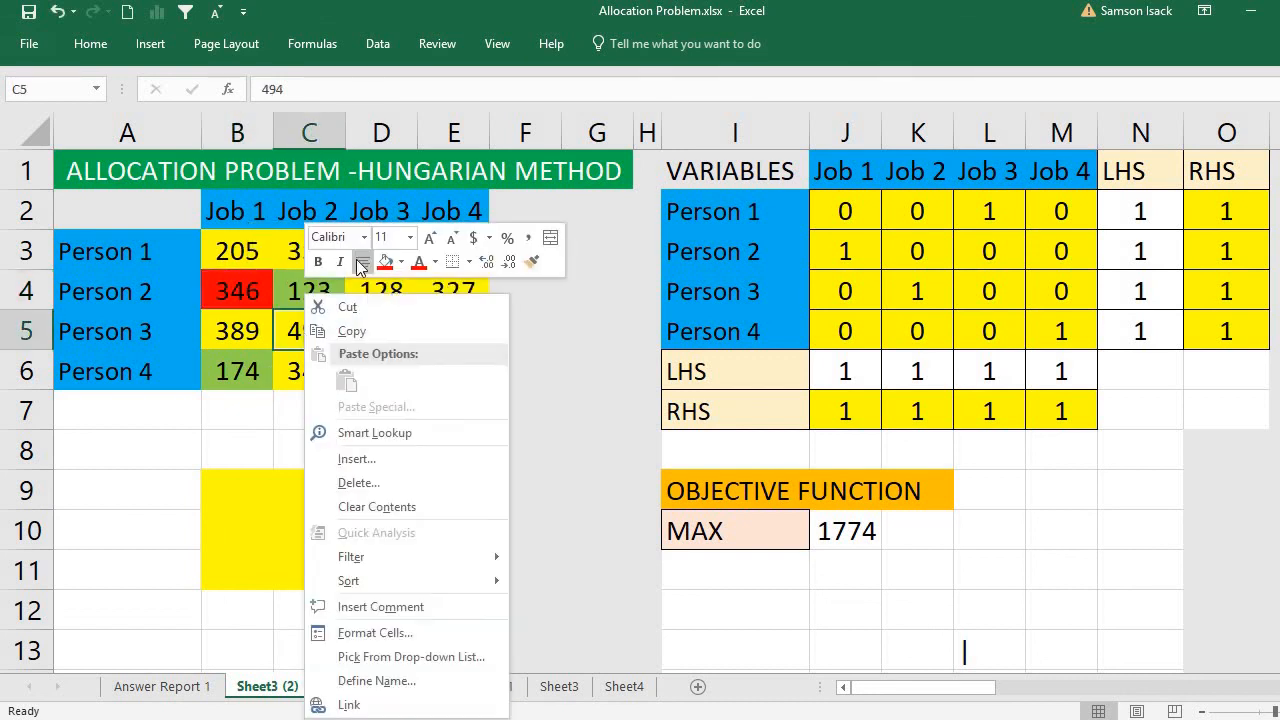
left_click(385, 263)
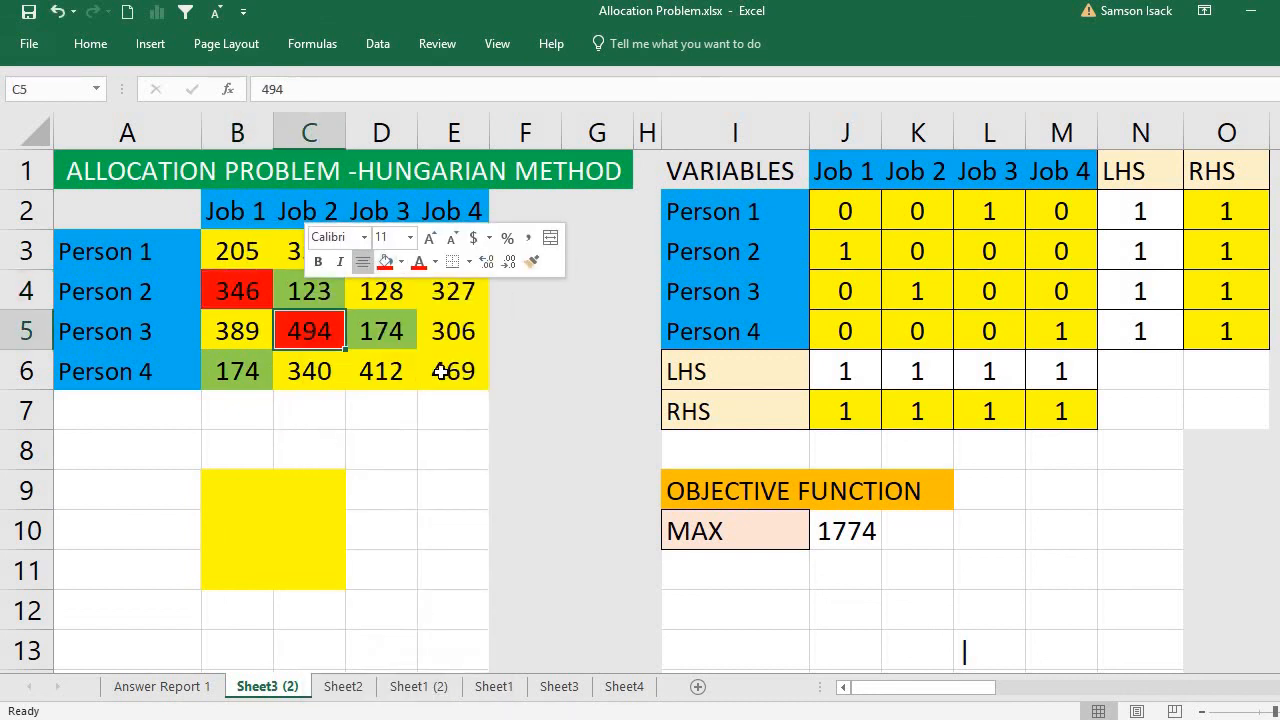
right_click(445, 372)
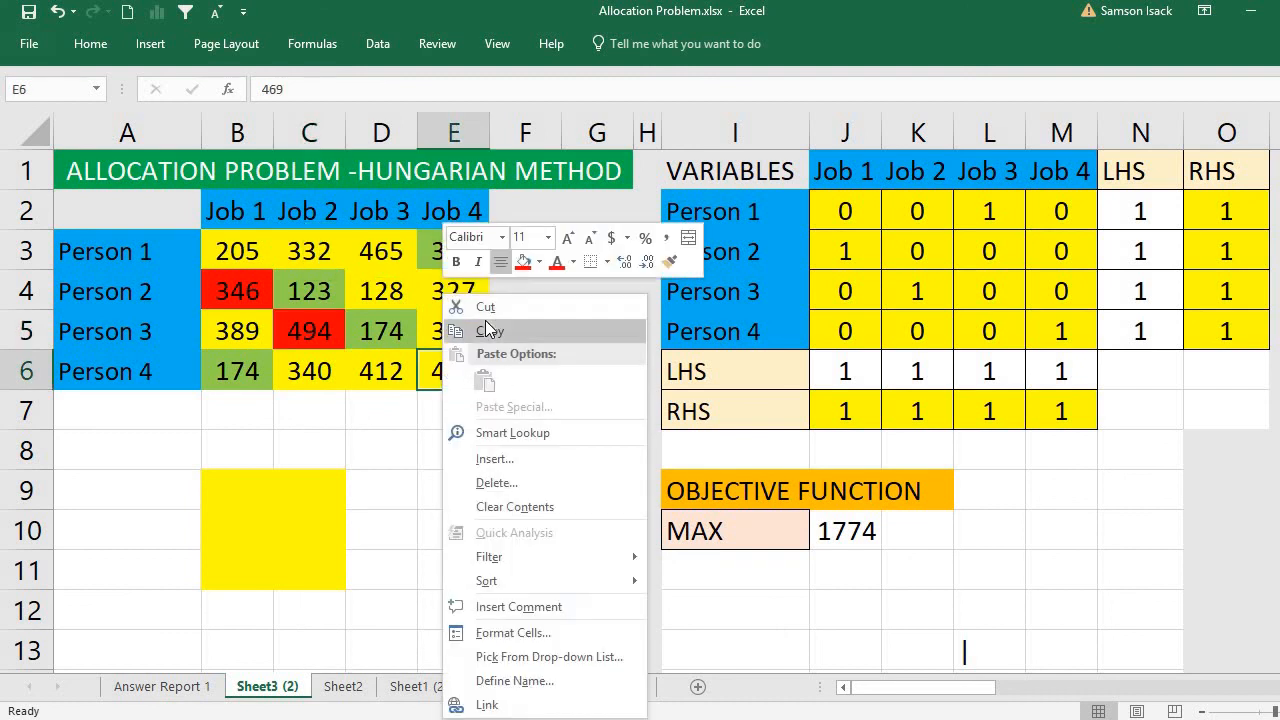
left_click(523, 262)
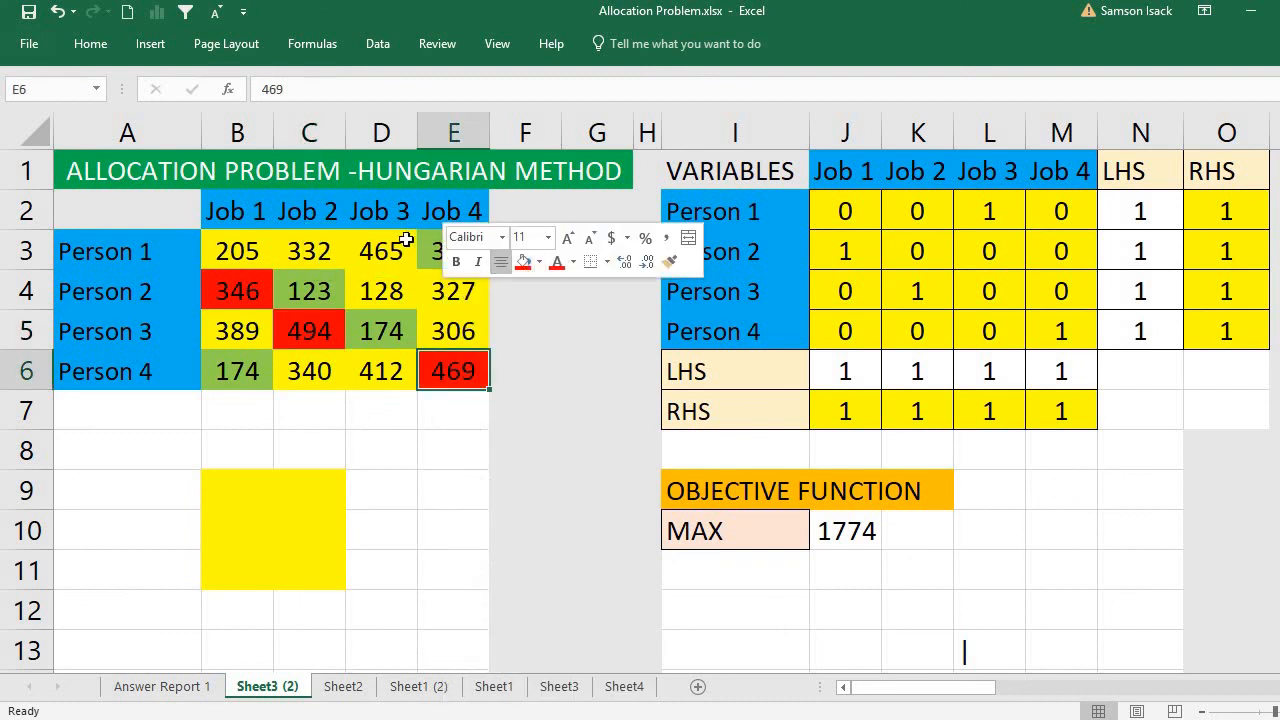
right_click(391, 251)
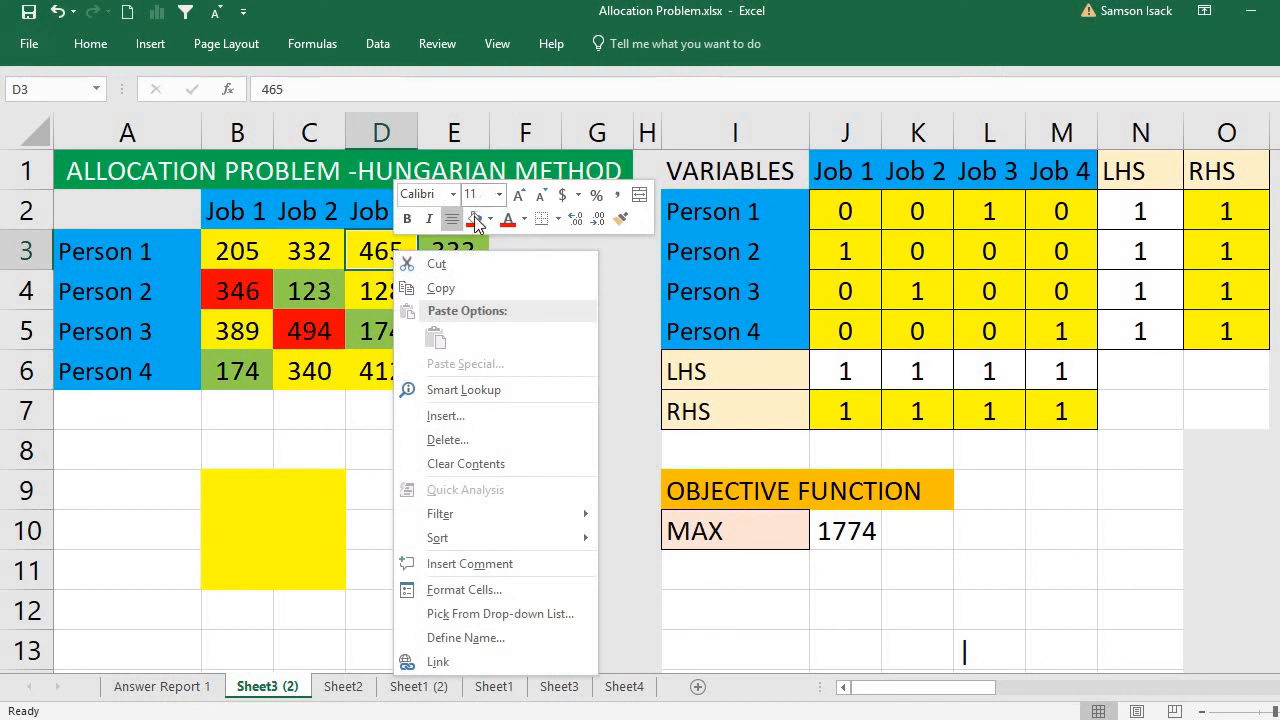
left_click(475, 219)
left_click(384, 358)
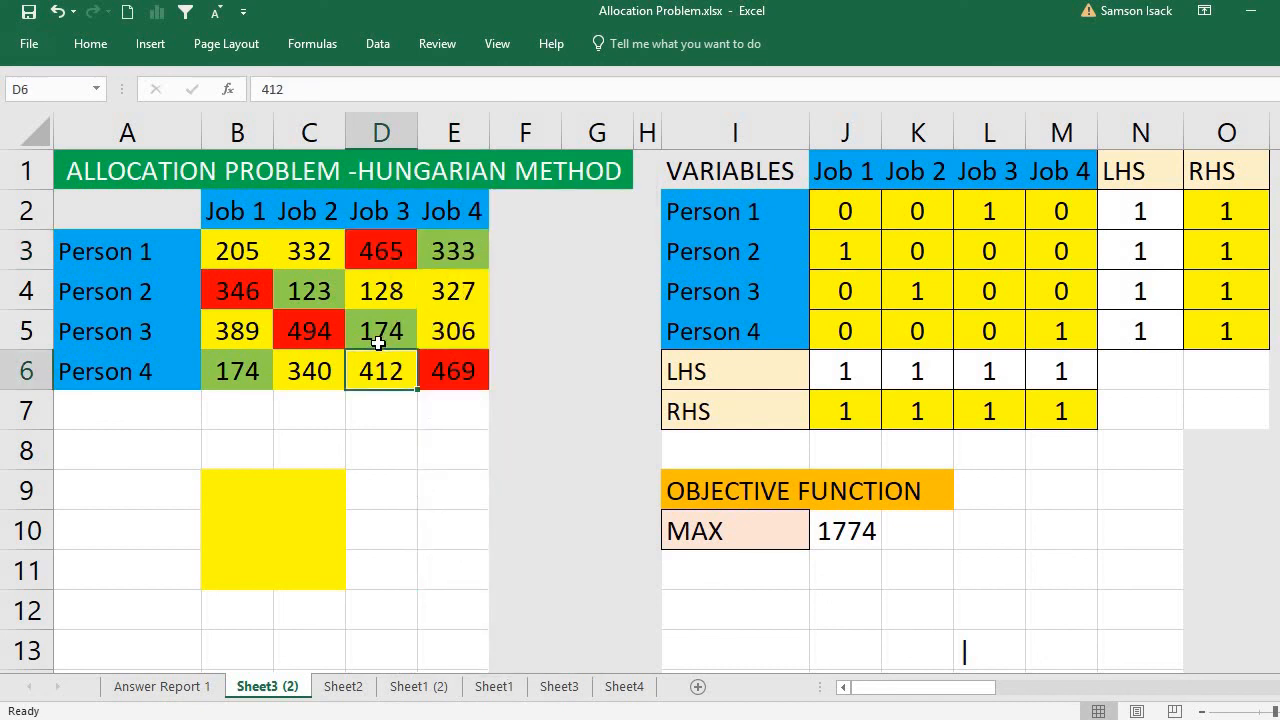
- Review the red cost cells D3, B4, C5 and E6 one by one against the objective in J10
left_click(374, 259)
left_click(251, 291)
left_click(309, 328)
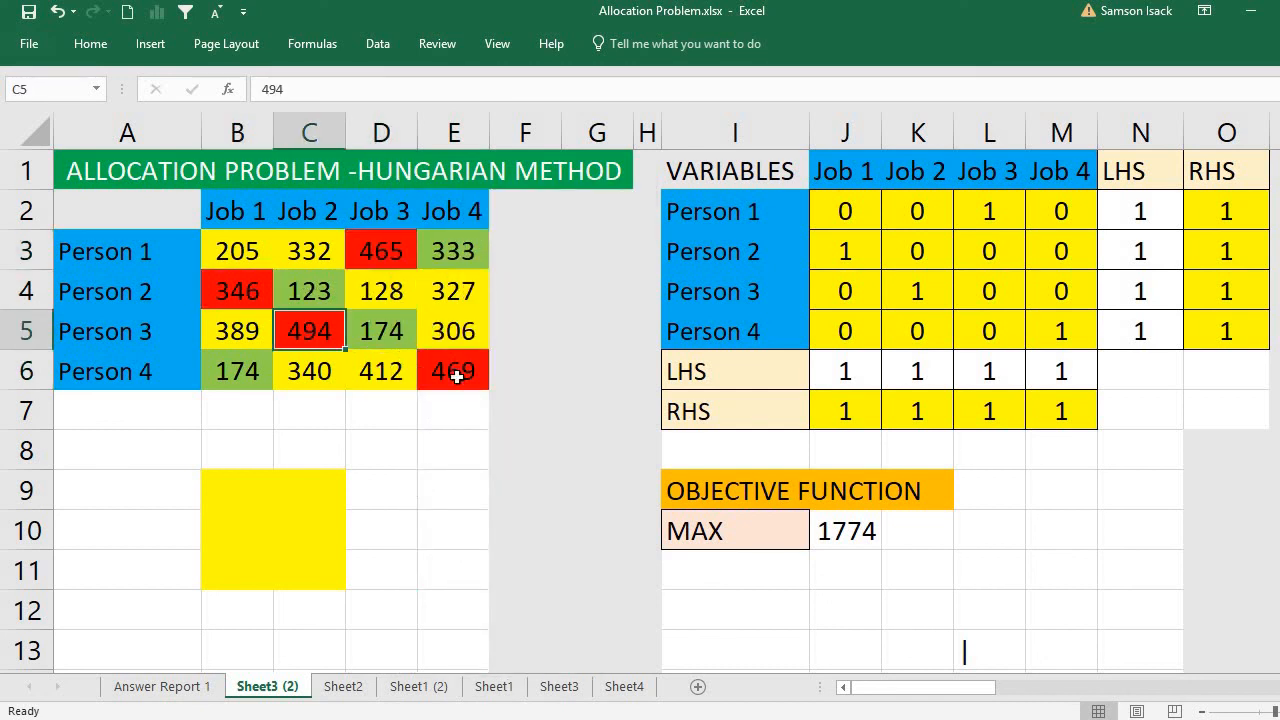
left_click(457, 373)
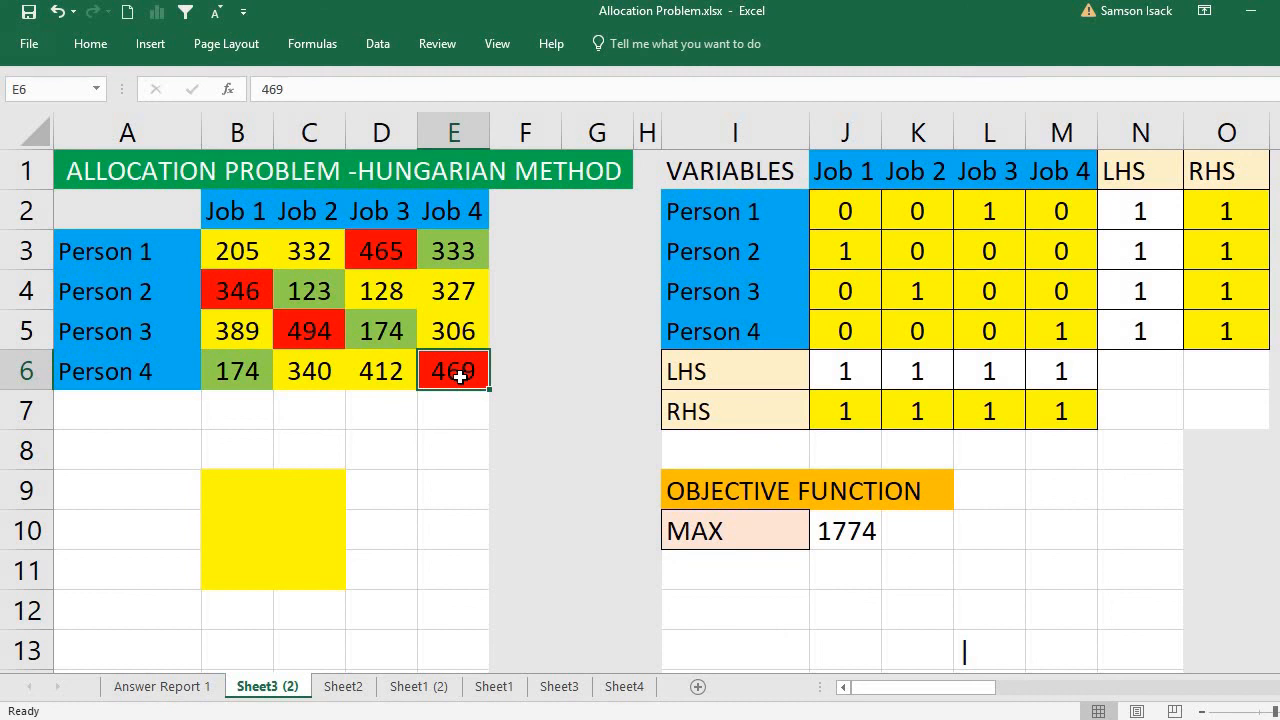
left_click(855, 545)
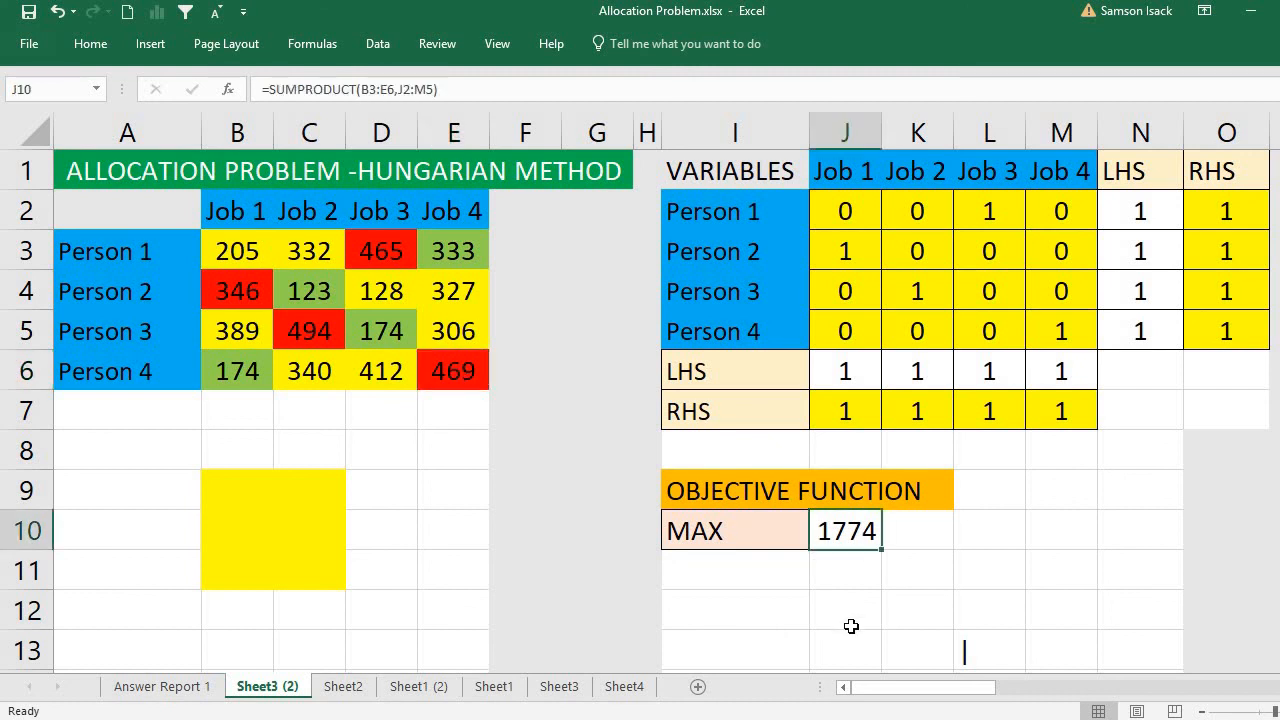
- Record the maximised total as the fixed value 1774 in cell J12
left_click(844, 575)
left_click(846, 608)
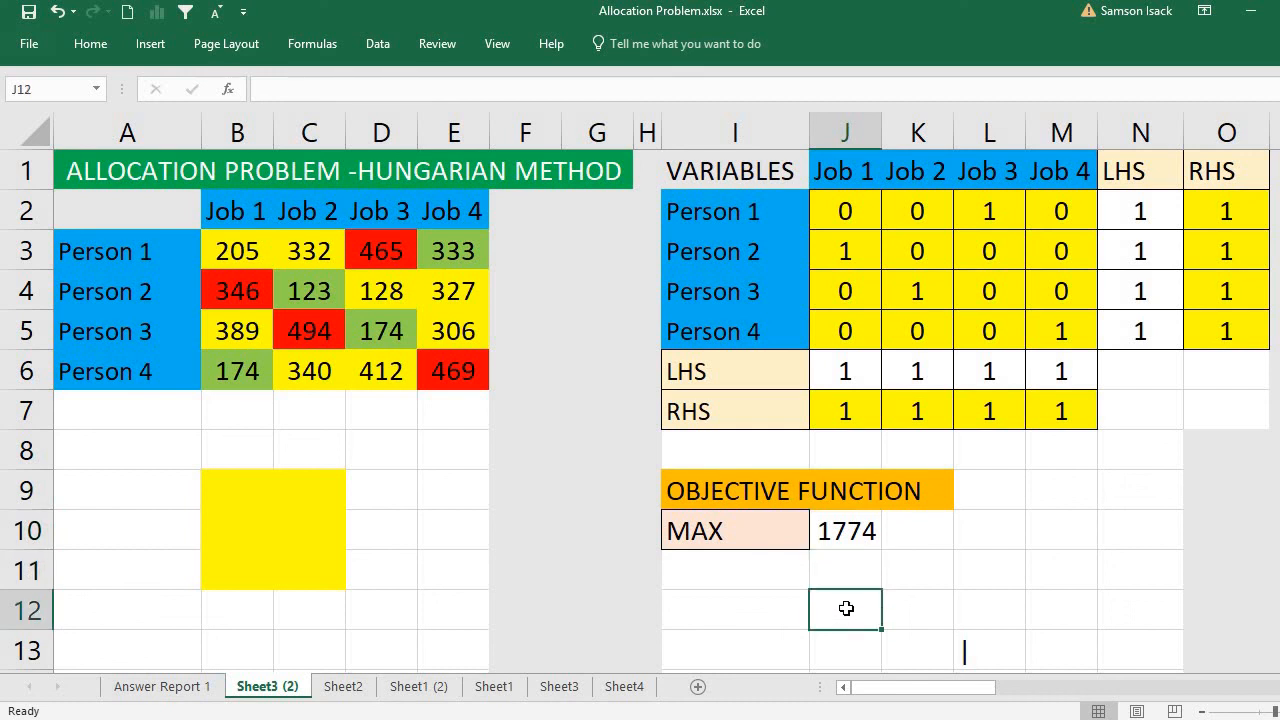
type("1774")
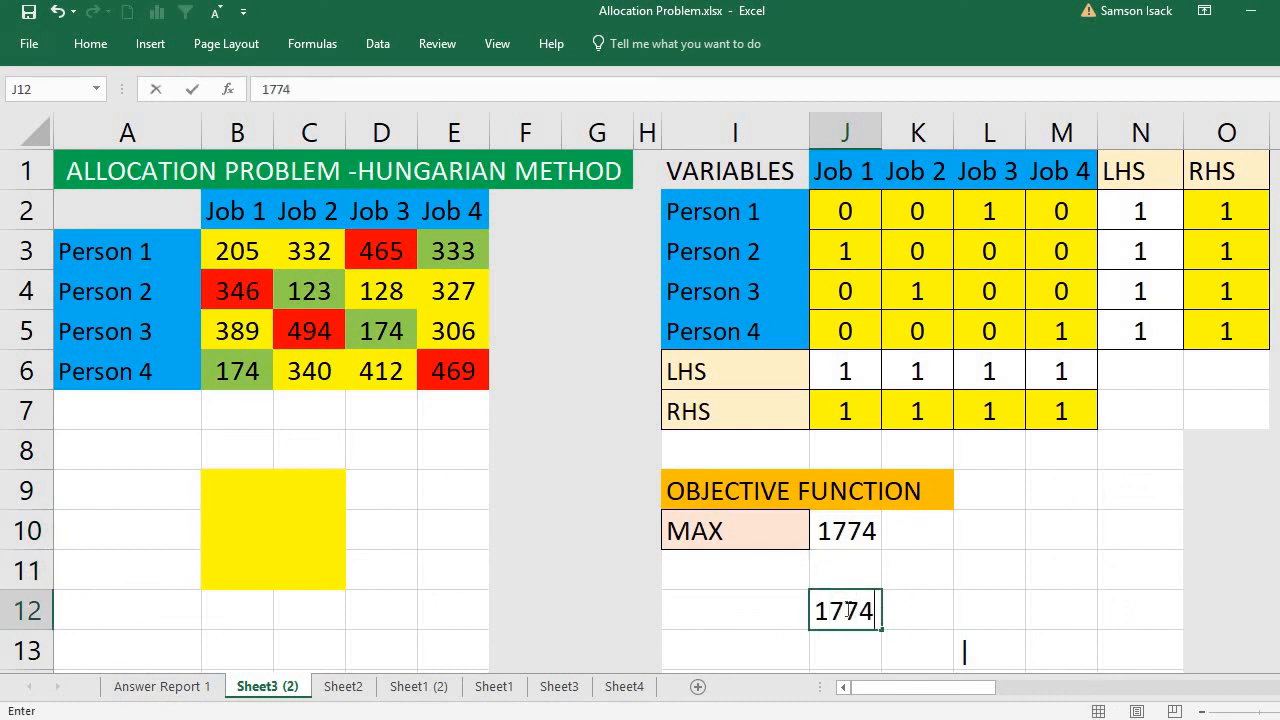
- Change the objective label in I10 back to MIN
left_click(734, 531)
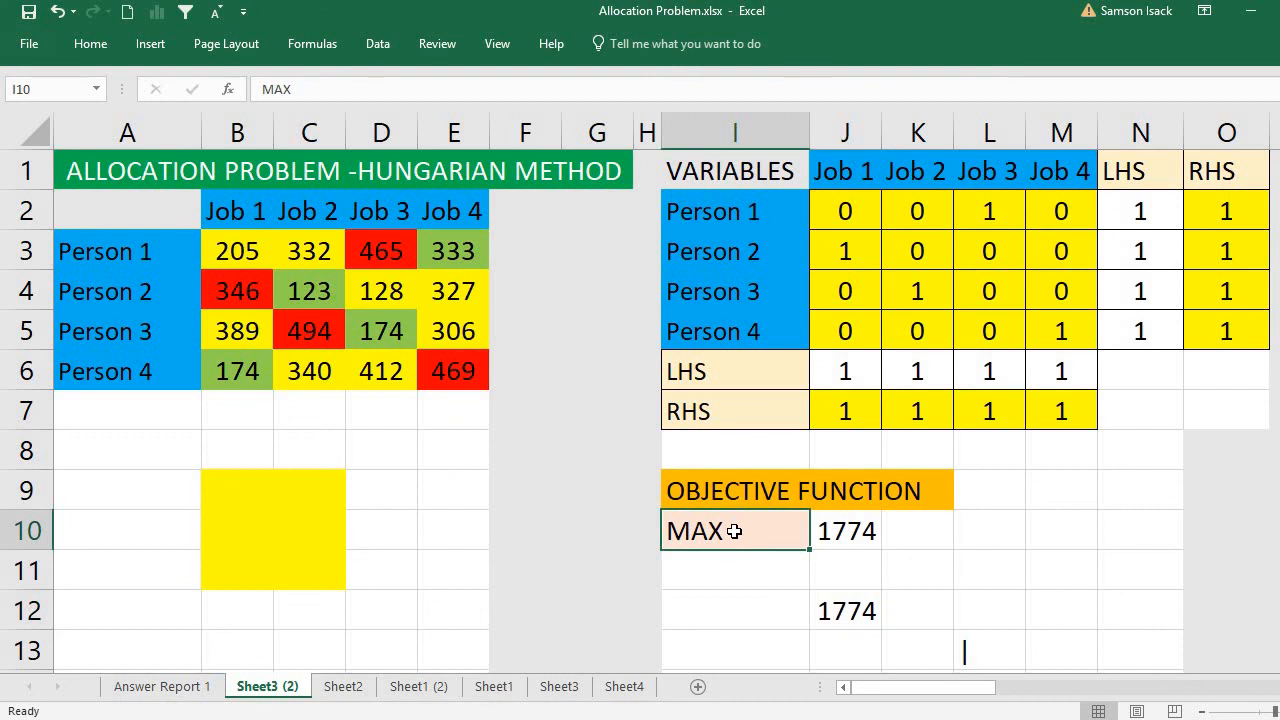
type("MINB")
key("BackSpace")
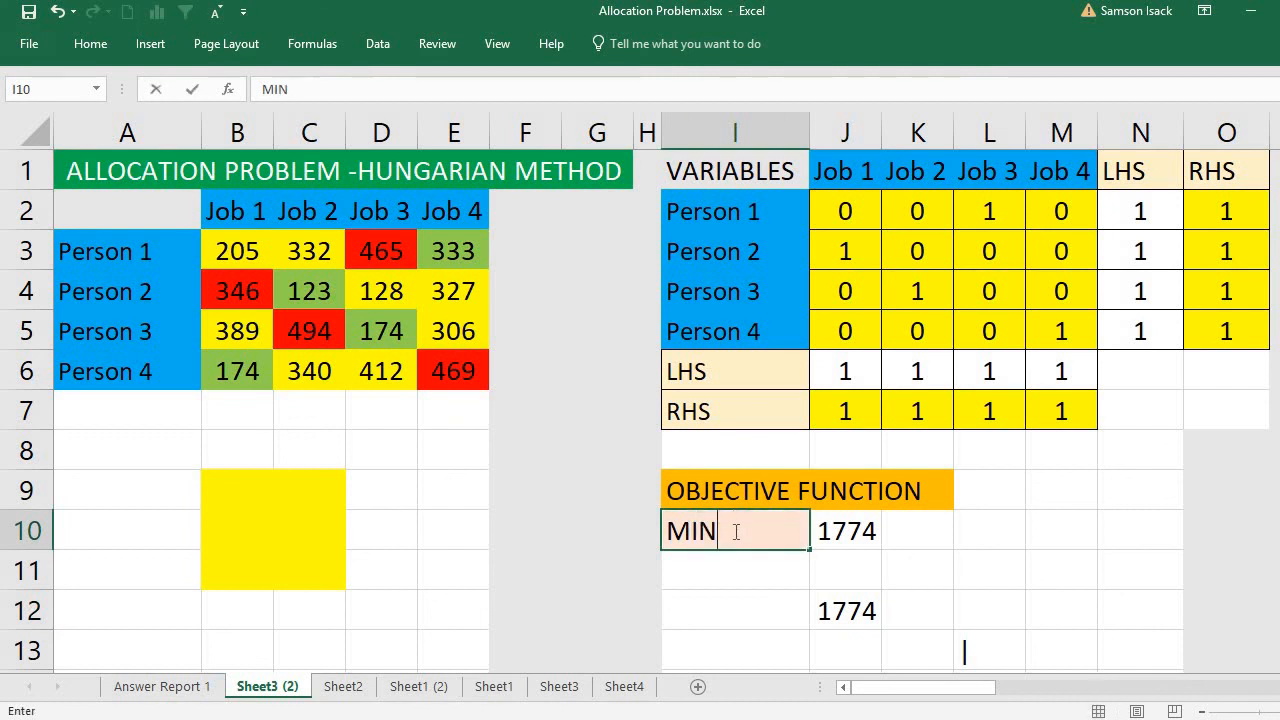
- Rerun Solver on objective cell J10 with the goal set to Min and keep the solution
left_click(862, 538)
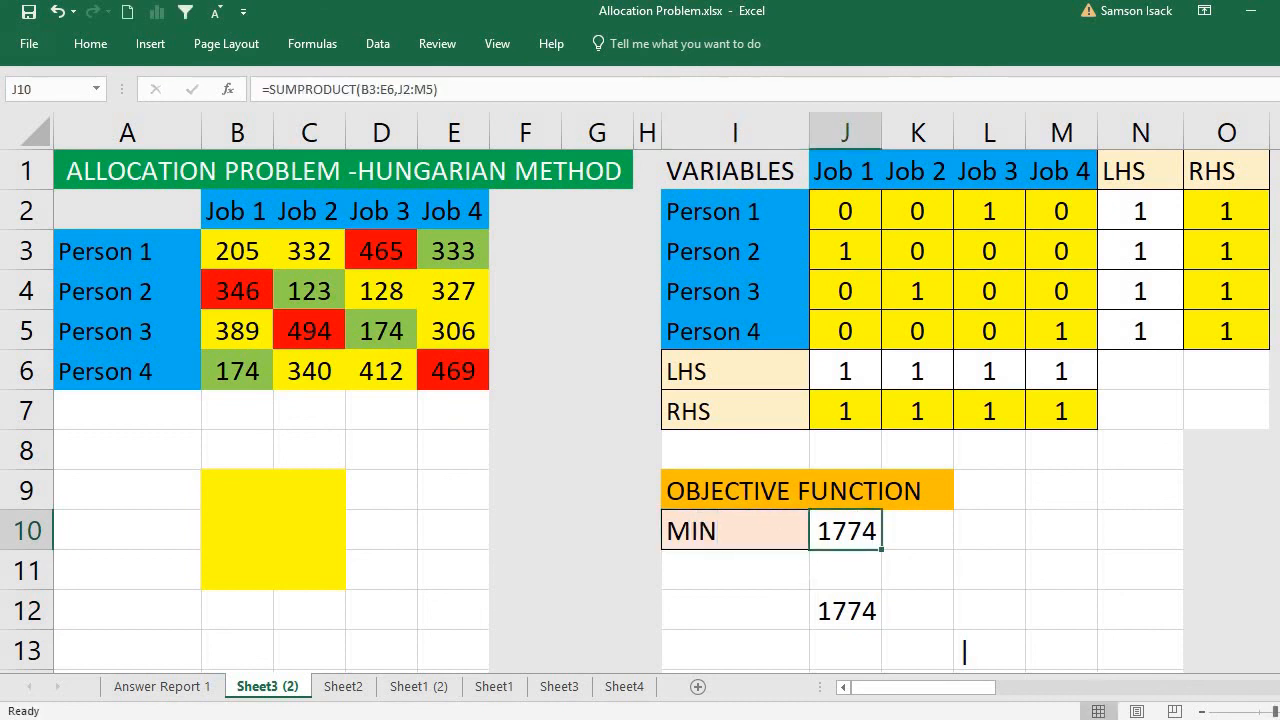
left_click(378, 43)
left_click(1148, 76)
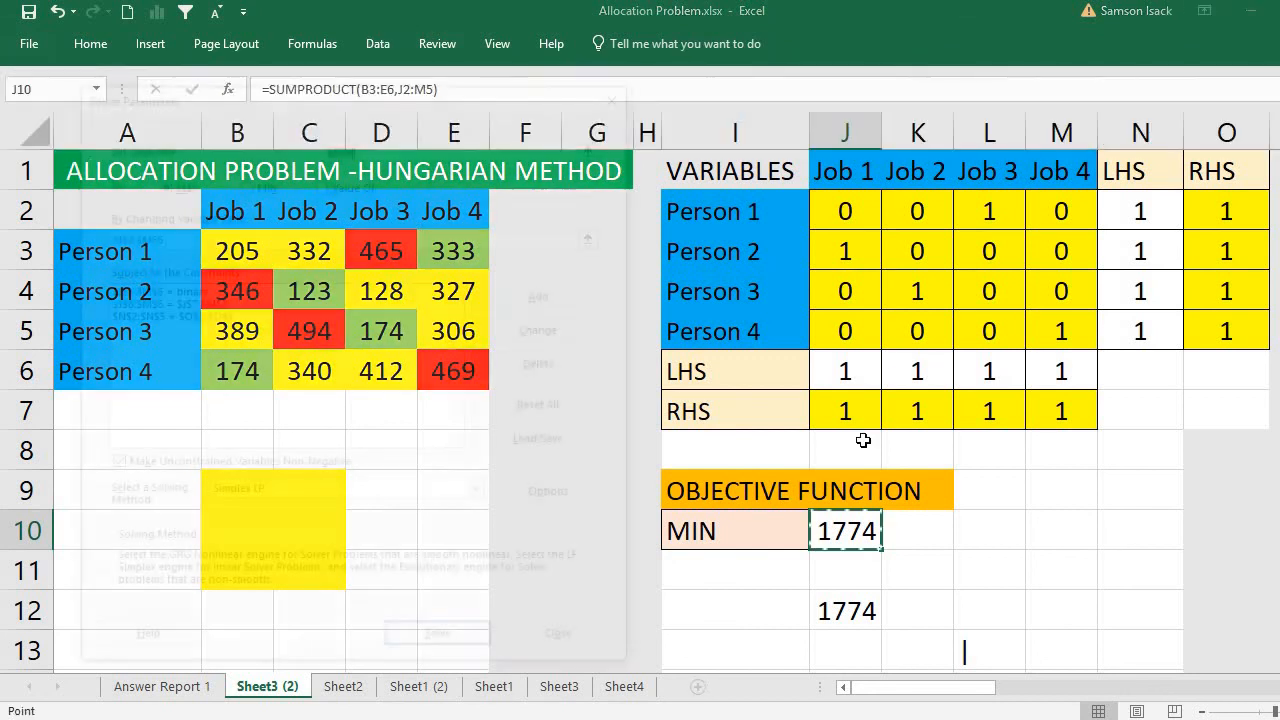
left_click(255, 187)
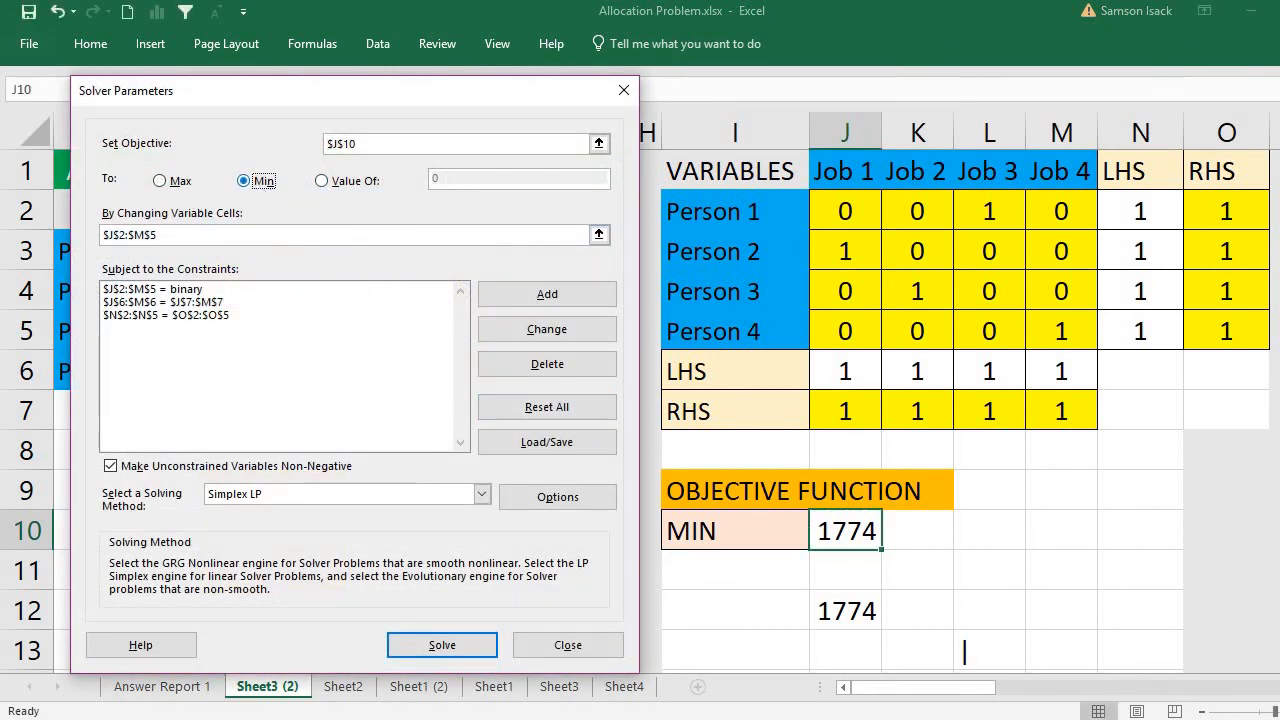
left_click(442, 645)
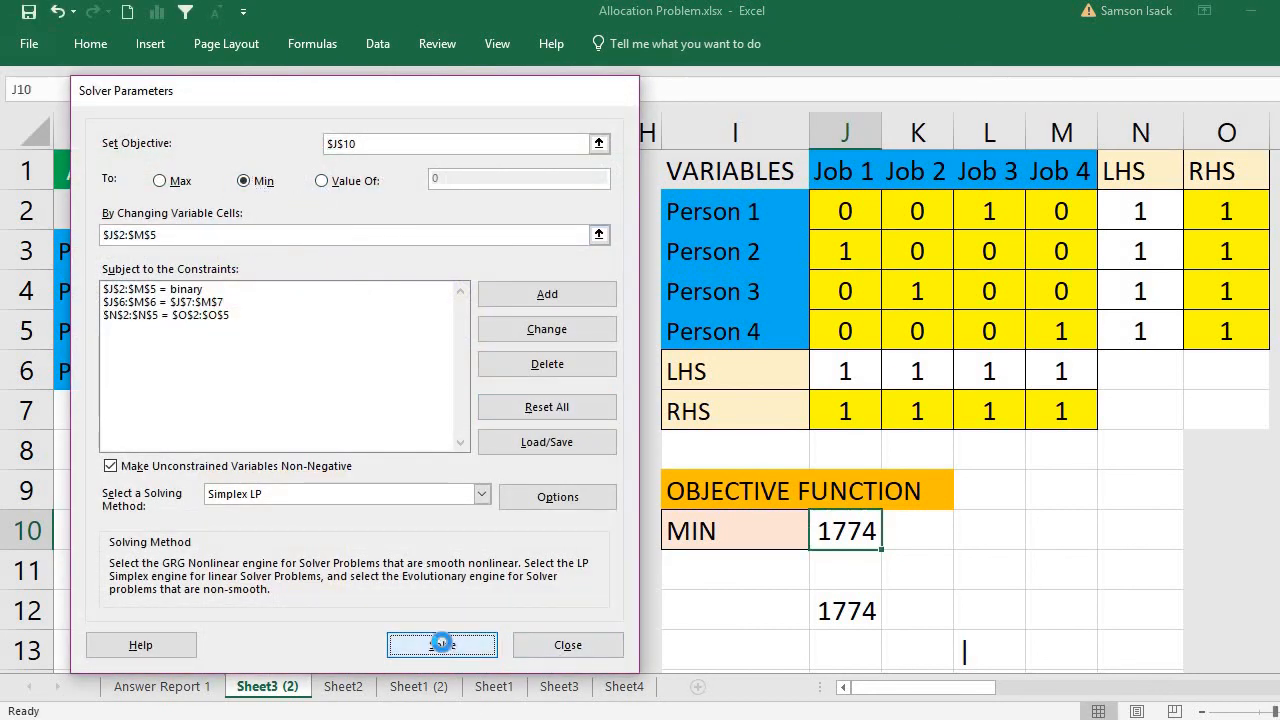
left_click(481, 408)
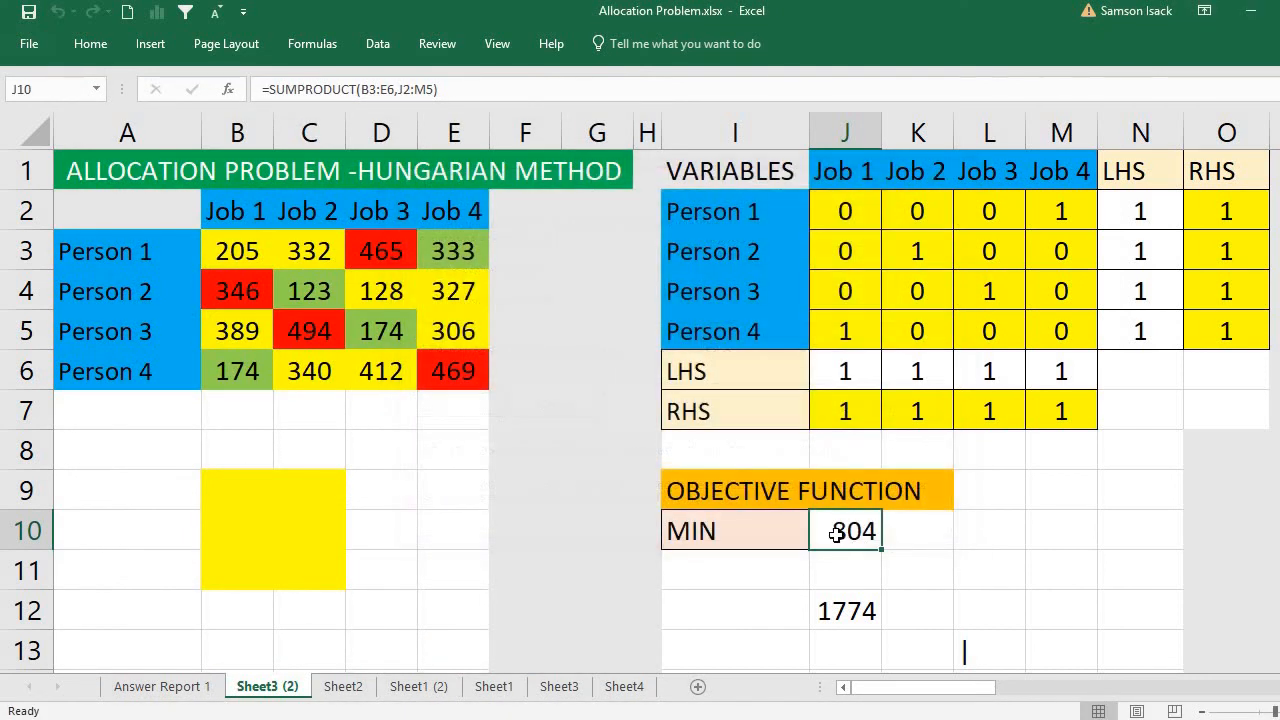
- Calculate the difference between the maximum and minimum totals in K12 with the formula =J12-J10
left_click(941, 620)
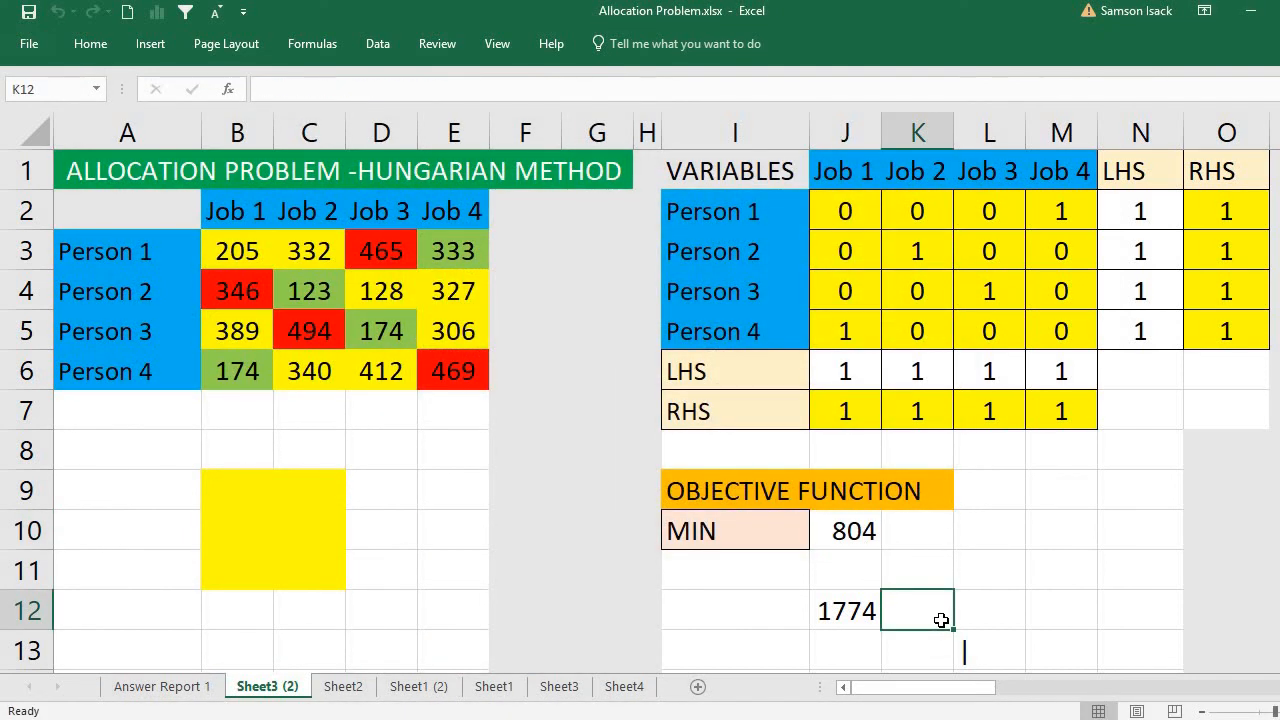
type("=")
left_click(863, 606)
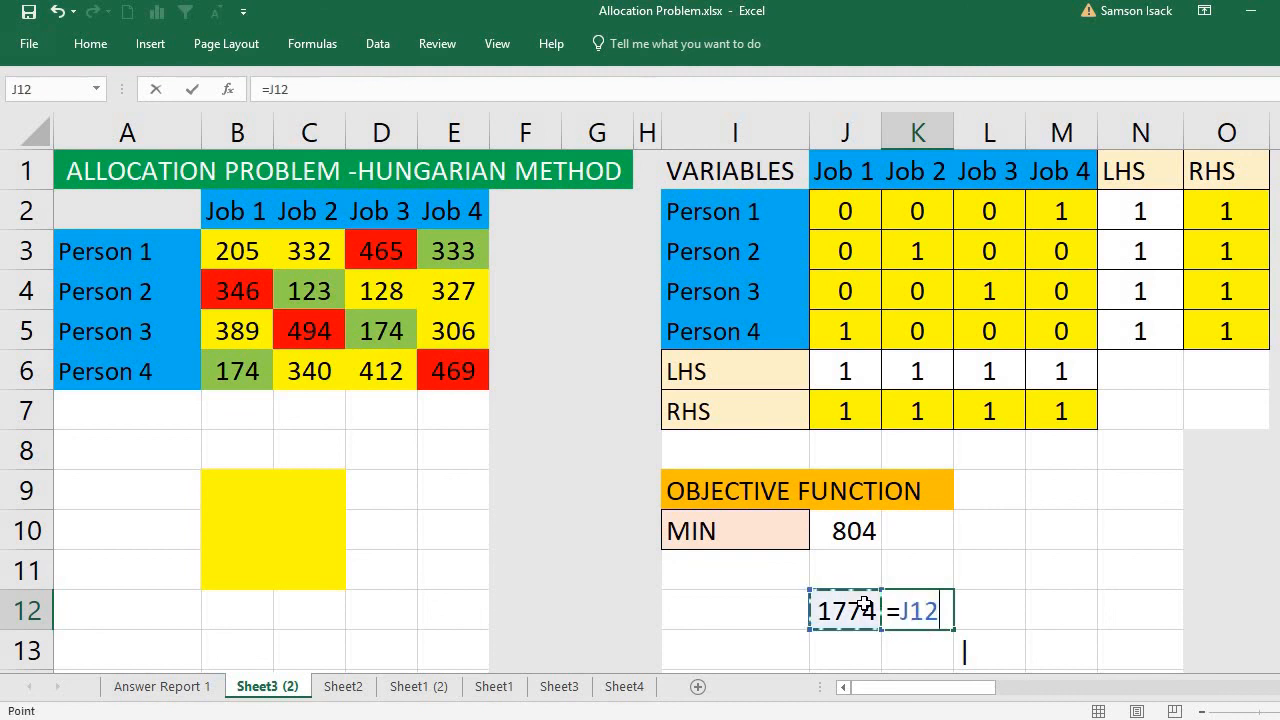
type("-")
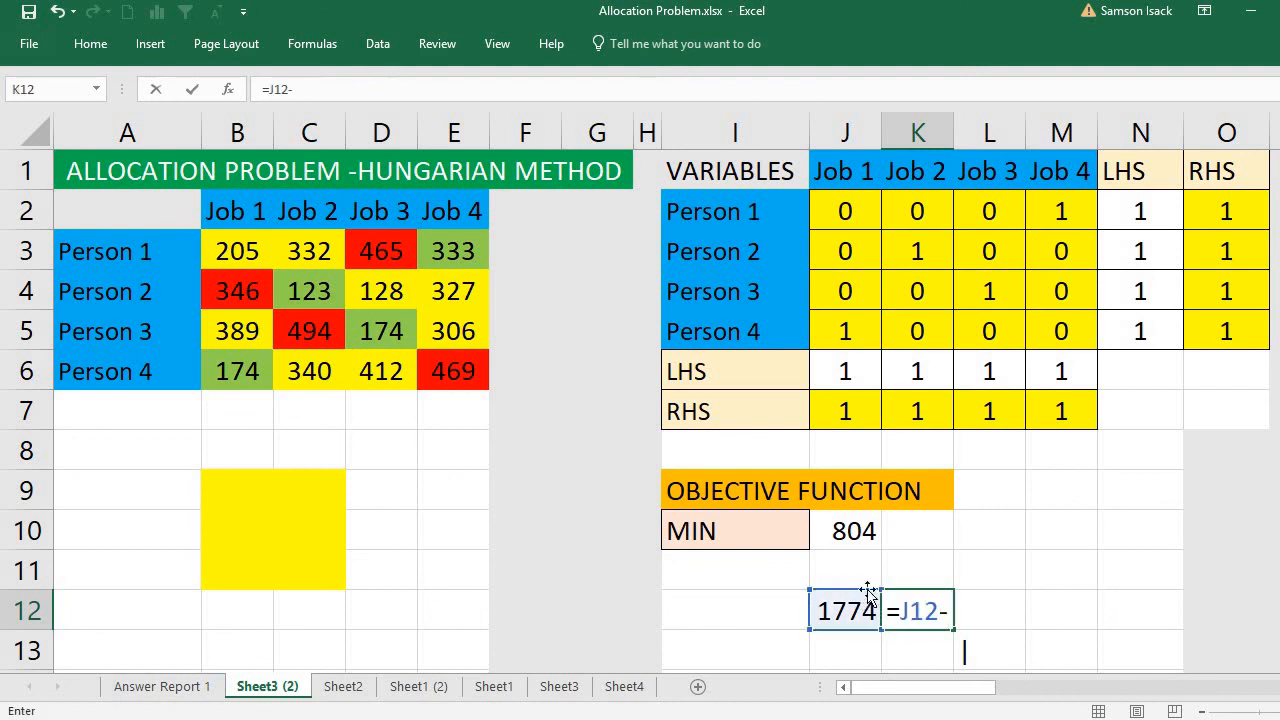
left_click(855, 531)
key("Return")
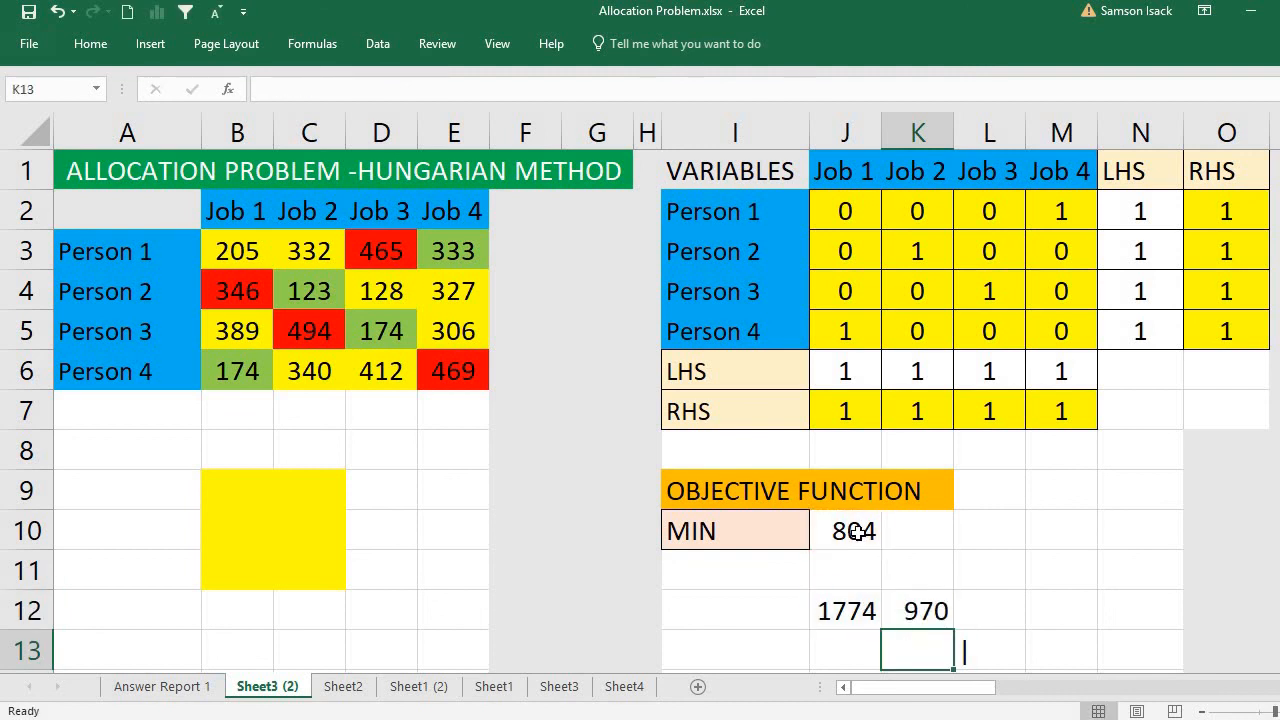
- Clear the comparison values from cells J12 and K12 and return to objective cell J10
left_click(928, 611)
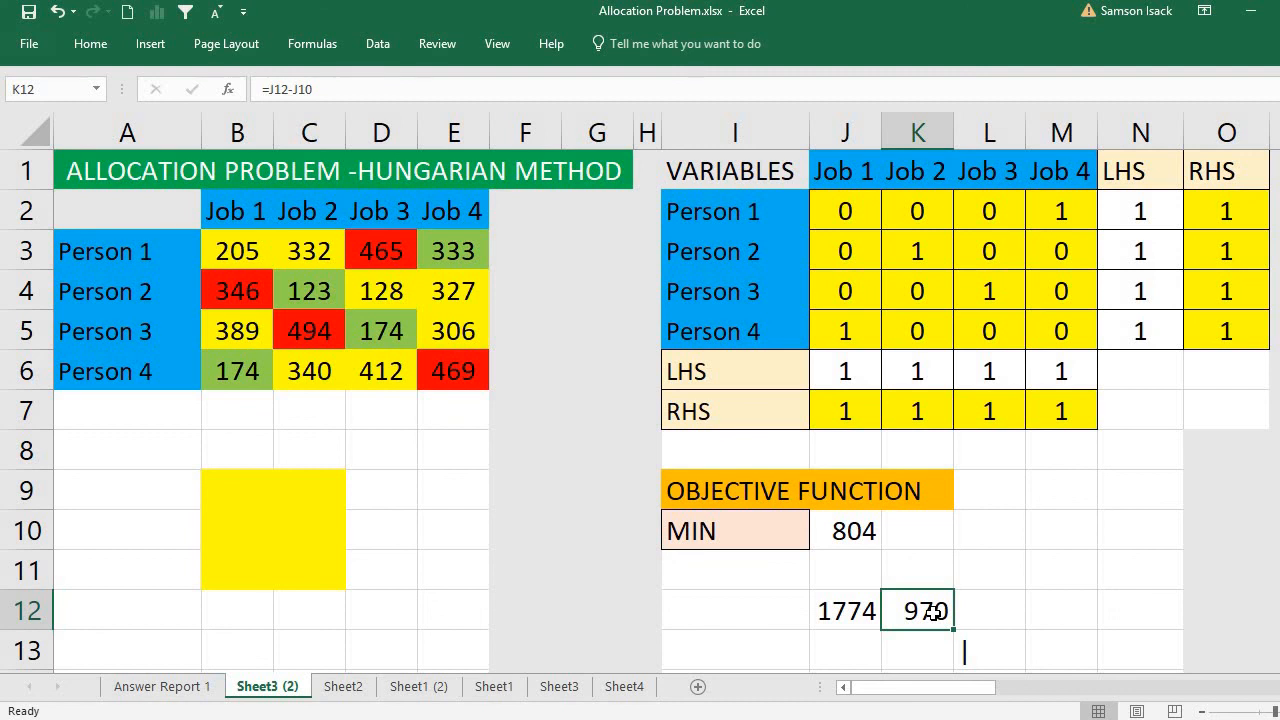
left_click(968, 502)
left_click(836, 614)
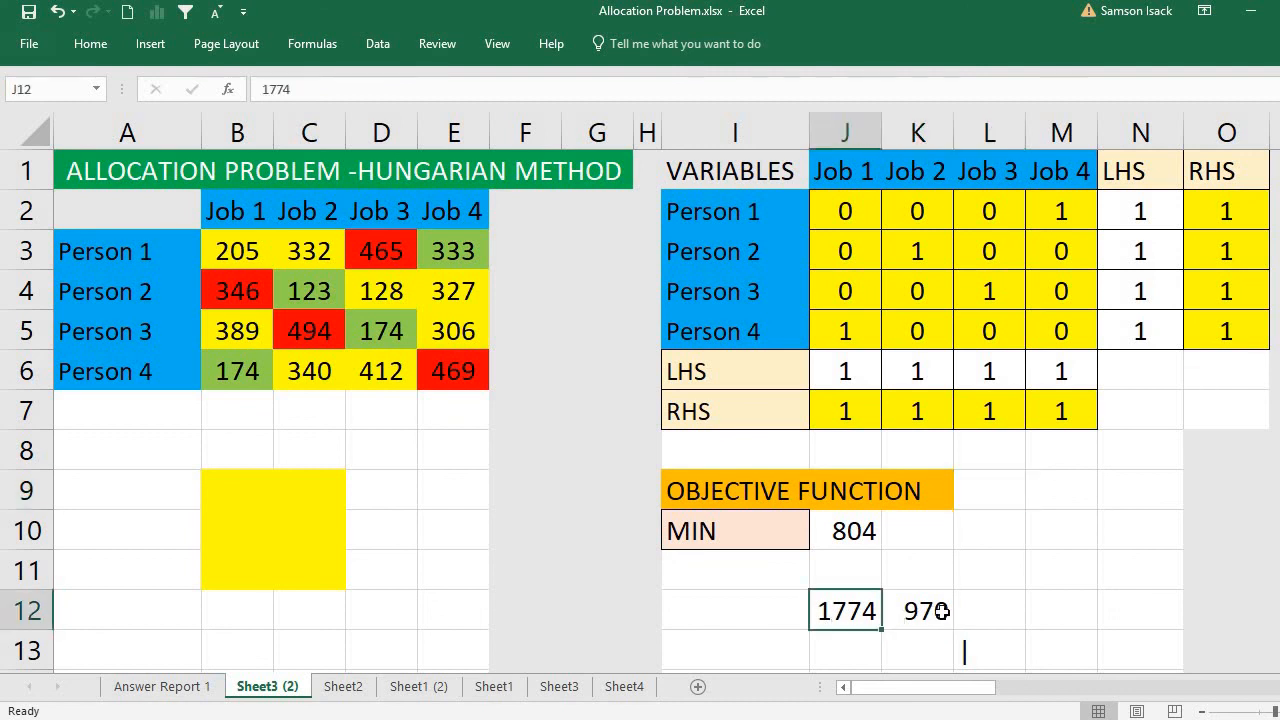
left_click(941, 611, "shift")
key("Delete")
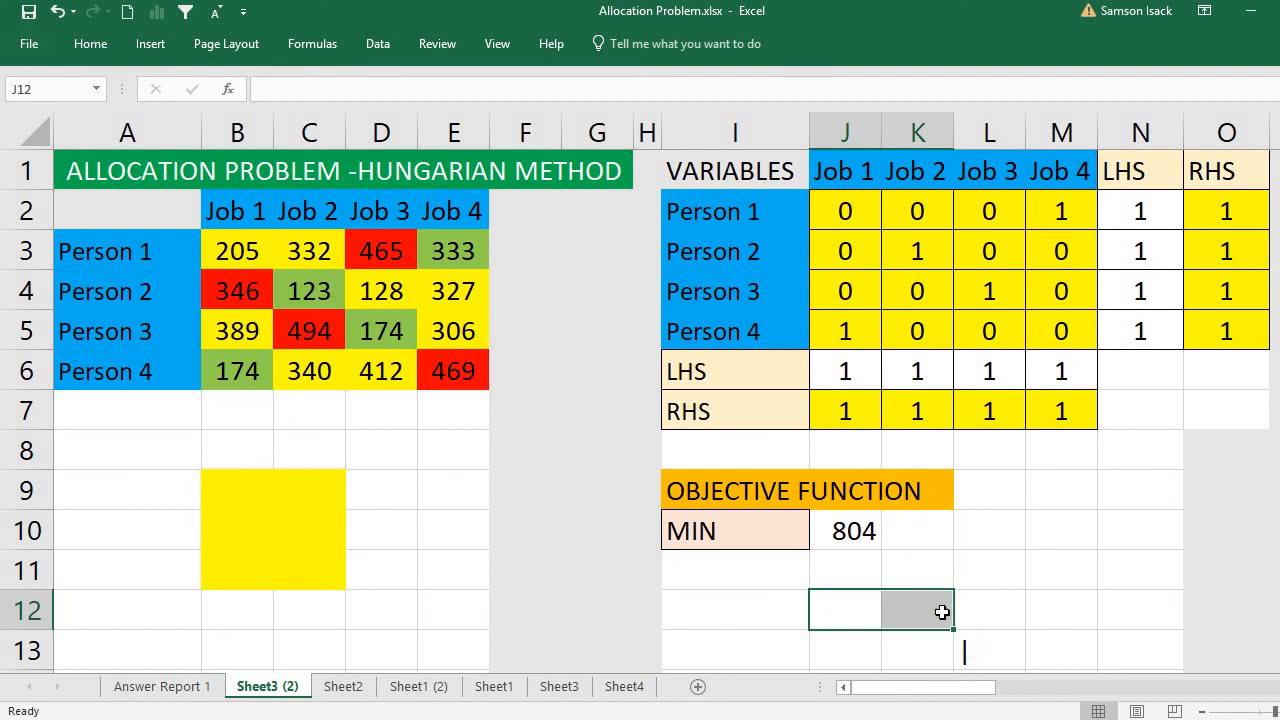
left_click(840, 538)
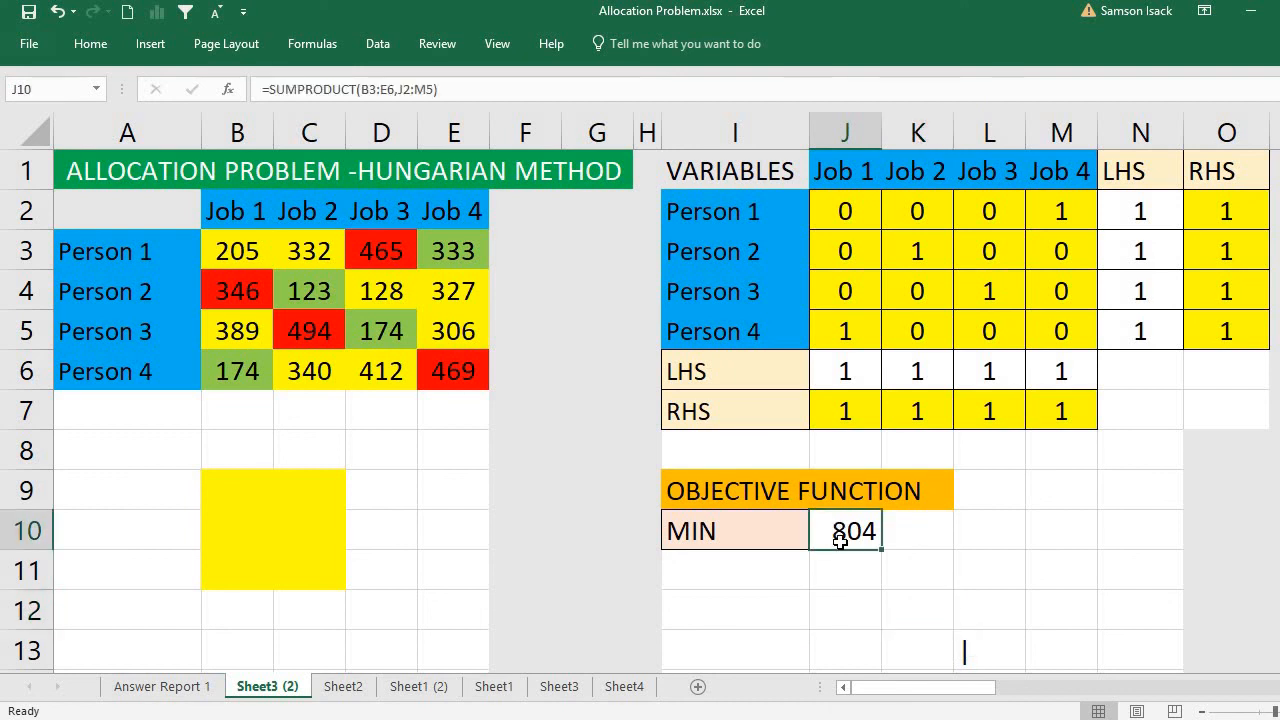